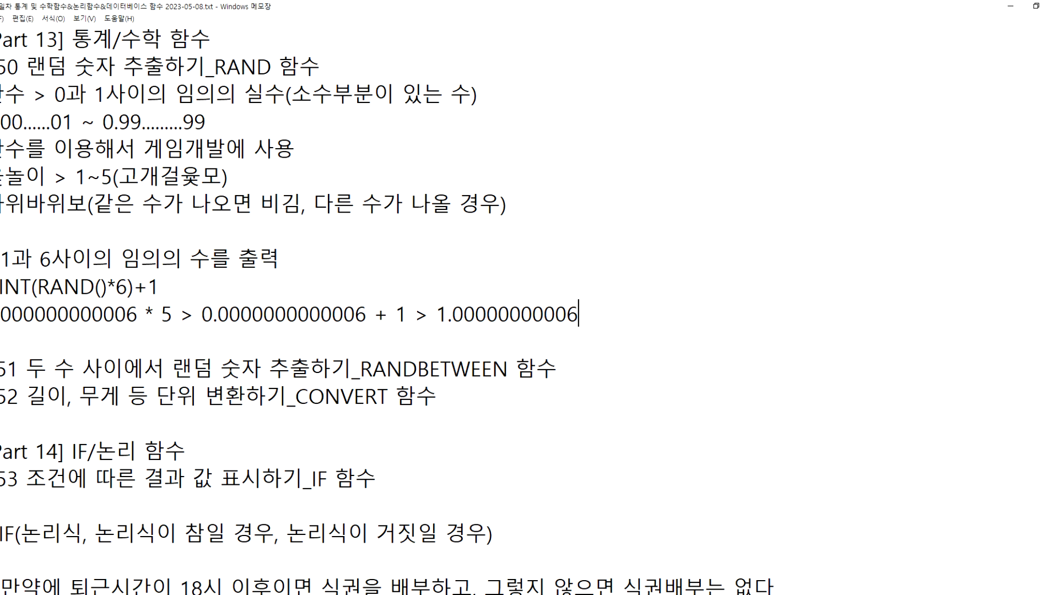
- In the example calculation line under the INT(RAND()*6)+1 note, change the multiplier to 6 and the first number's last digit to 1
key(Left)
key(Left)
key(Left)
key(Left)
key(Left)
key(Left)
key(Left)
key(Left)
key(Left)
key(Left)
key(Left)
key(Left)
key(Left)
key(Left)
key(Left)
key(Left)
key(Left)
key(Left)
key(Left)
key(Left)
key(Left)
key(Left)
key(Left)
key(Left)
key(Left)
key(Left)
key(Delete)
text(6)
key(Right)
key(Right)
key(Left)
key(Delete)
text(1)
- Append " > INT함수를 거쳐서 1" to the end of the first example calculation line
key(Right)
key(Right)
key(Right)
key(Right)
key(Right)
key(Right)
key(Right)
key(Right)
key(Right)
key(Right)
key(Right)
key(Right)
key(Right)
key(Right)
key(Right)
key(Right)
key(Right)
key(Right)
key(Right)
key(Right)
key(Right)
key(Right)
key(Right)
key(Right)
key(Right)
key(Right)
key(Right)
key(Right)
key(Right)
key(Right)
key(Right)
key(Right)
key(Right)
key(Right)
key(Right)
key(Right)
key(Right)
text(> intGKA)
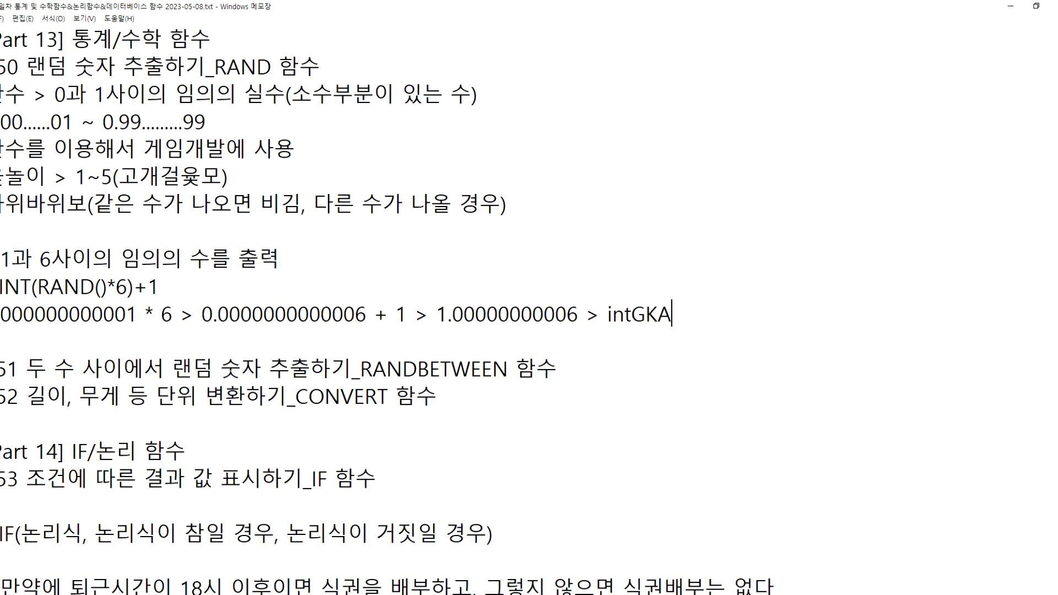
key(BackSpace)
key(BackSpace)
key(BackSpace)
key(BackSpace)
key(BackSpace)
key(BackSpace)
text(int)
key(BackSpace)
key(BackSpace)
key(BackSpace)
text(ㅑㅜㅆ 하)
key(BackSpace)
key(BackSpace)
key(BackSpace)
key(BackSpace)
key(BackSpace)
key(BackSpace)
text(INTgka)
key(BackSpace)
key(BackSpace)
key(BackSpace)
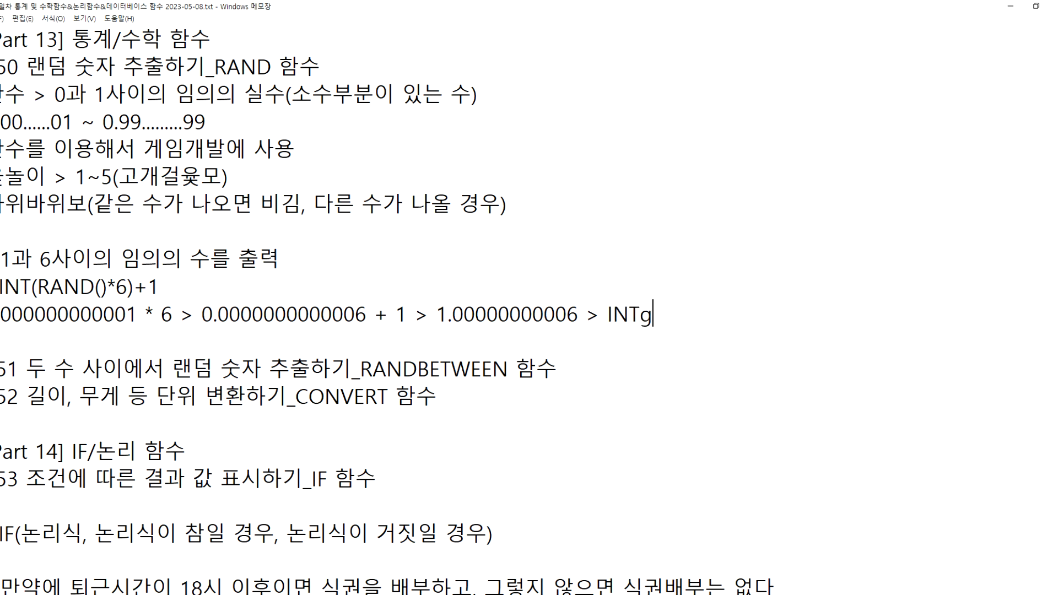
key(Hangul)
text(함수륵)
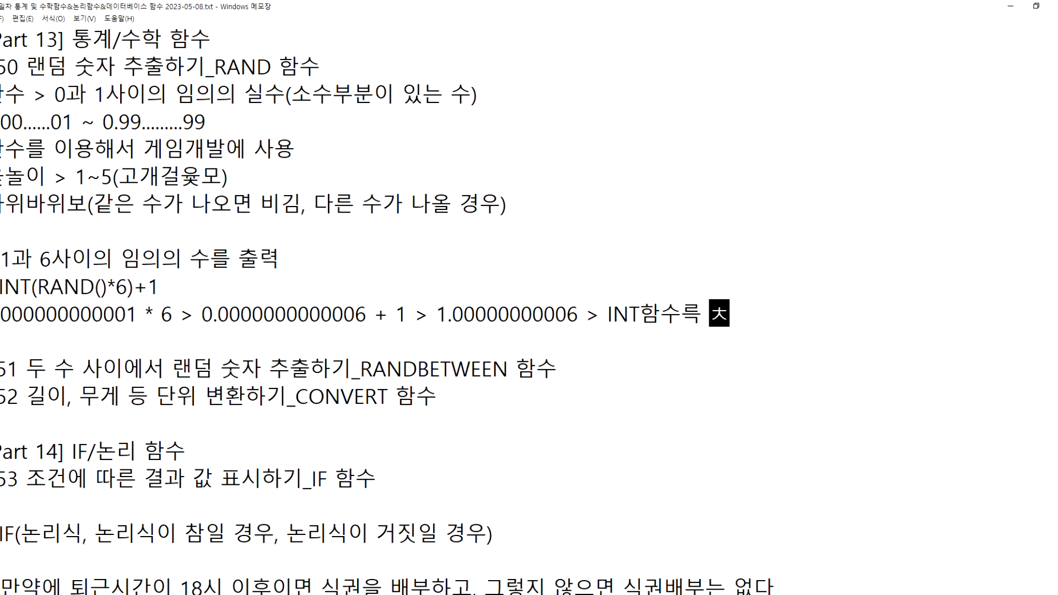
key(BackSpace)
text(를 거쳐서 )
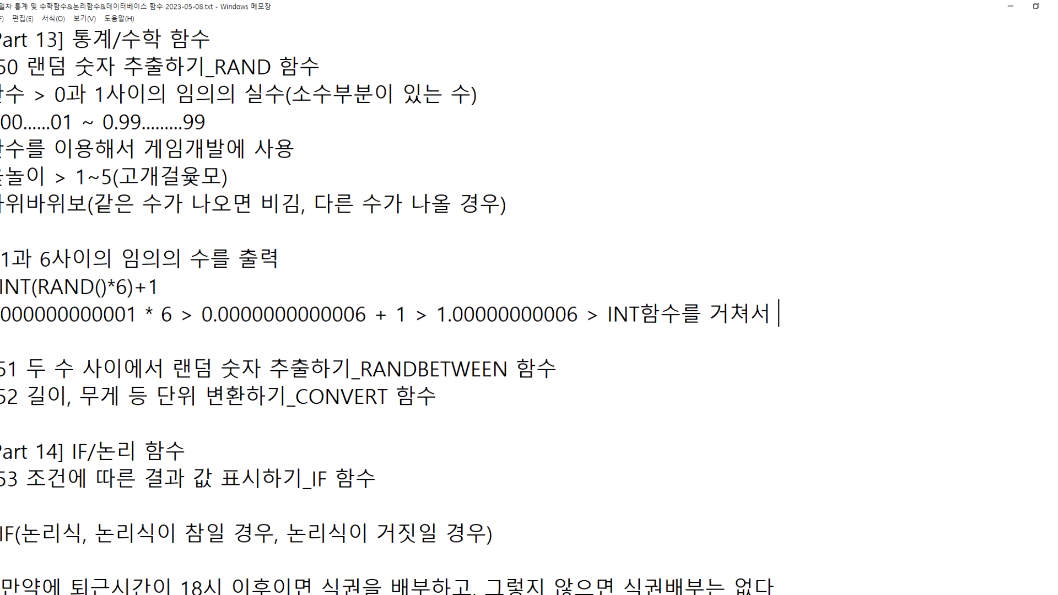
text(1)
- Add a second example line for the 0.999… random value: "* 6 > 5.9999999999999 + 1 > 6.99999999999"
key(Return)
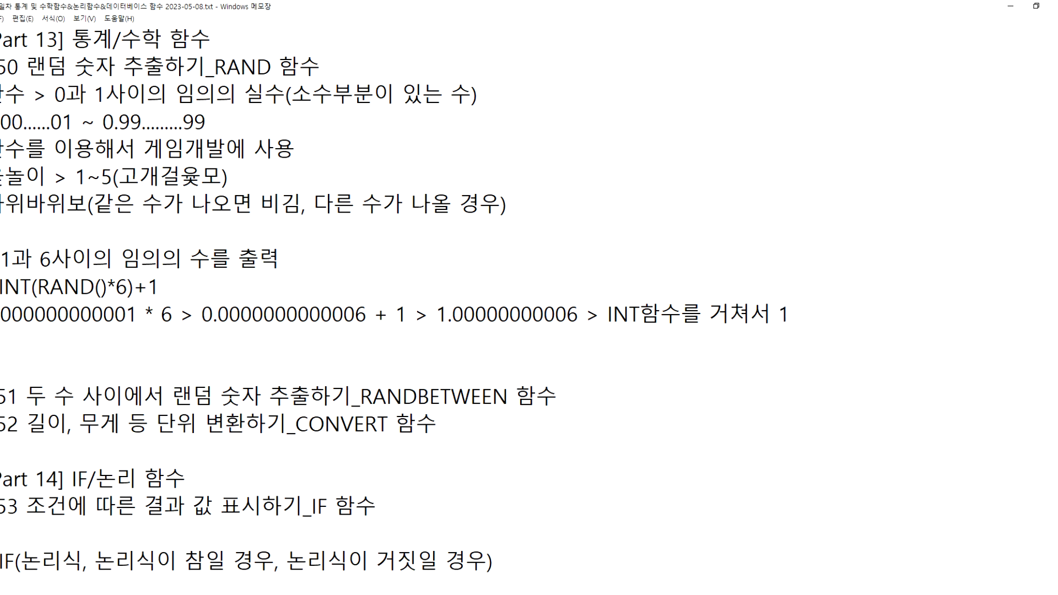
text(999999999999 * 6 > )
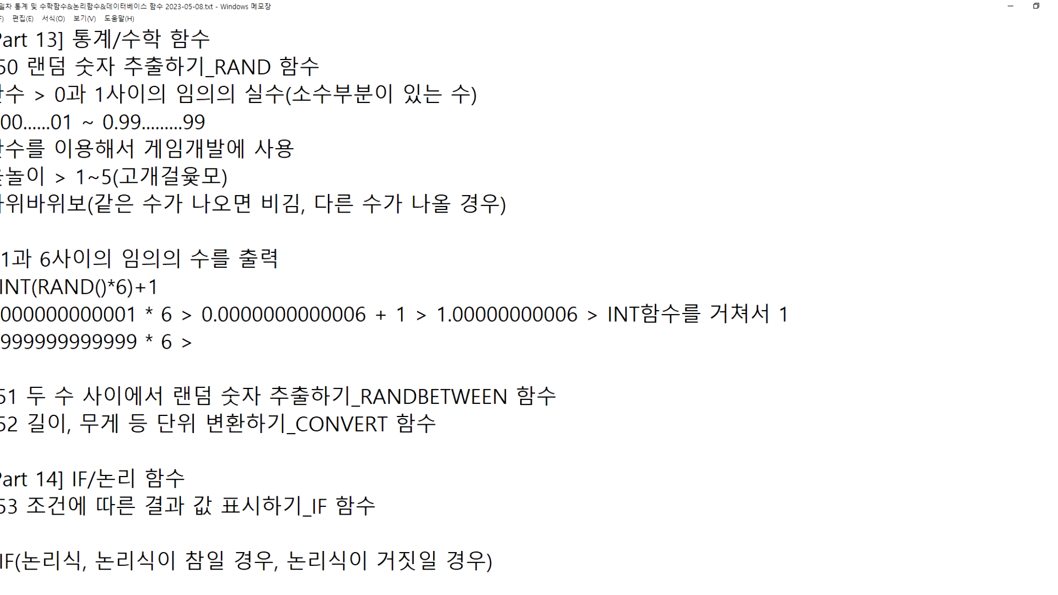
text(5.99999999999999)
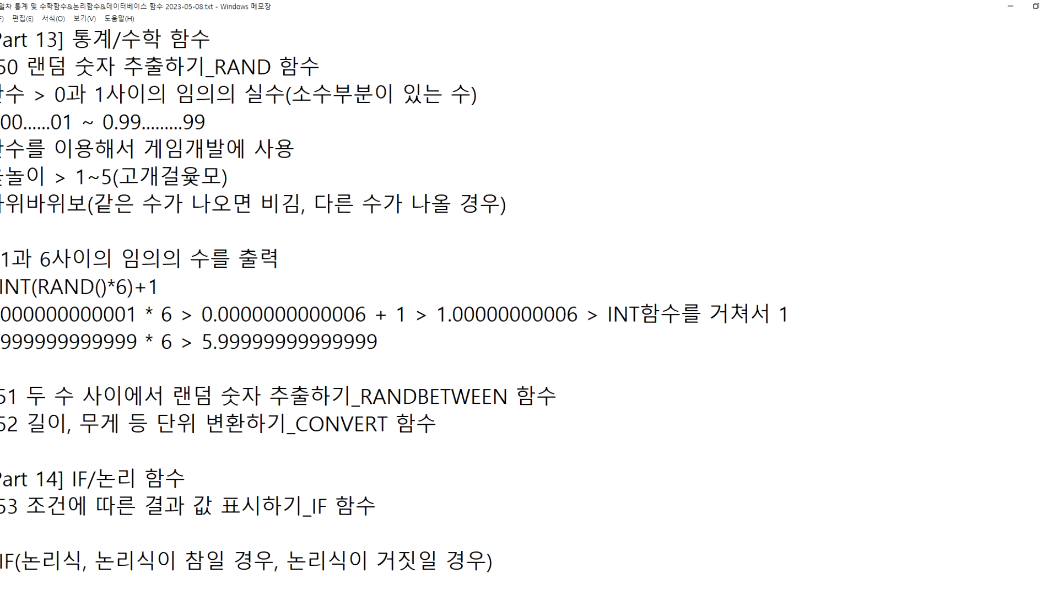
key(BackSpace)
text( +1)
key(Left)
key(Right)
text(> )
text(6.99999999)
text(999)
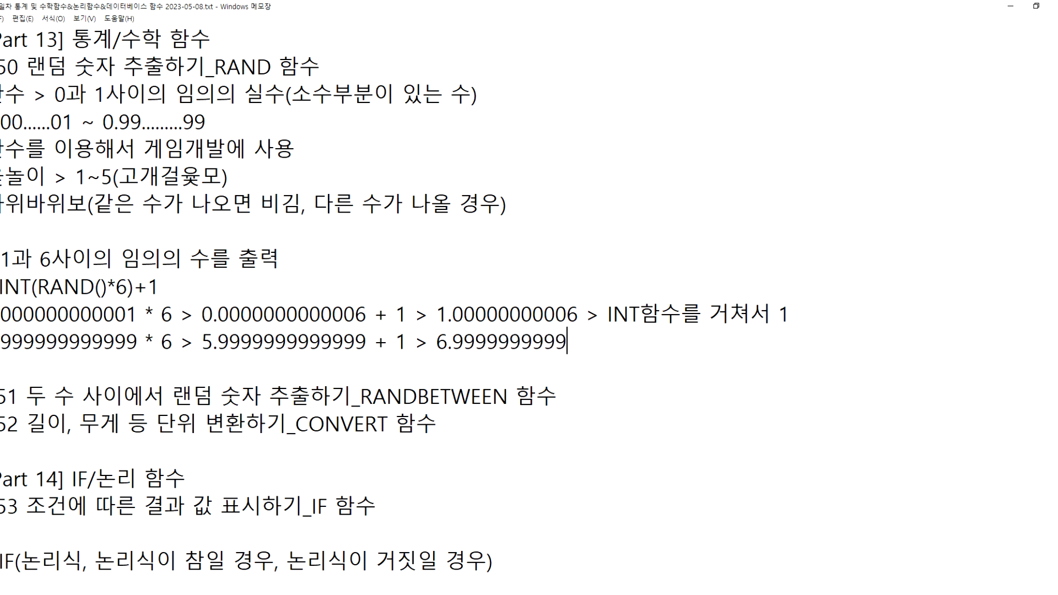
- Copy the " > INT함수를 거쳐서 1" ending onto the second example line and change its final number to 6
key(Up)
key(shift+End)
key(ctrl+c)
key(Down)
key(ctrl+v)
key(BackSpace)
text(6)
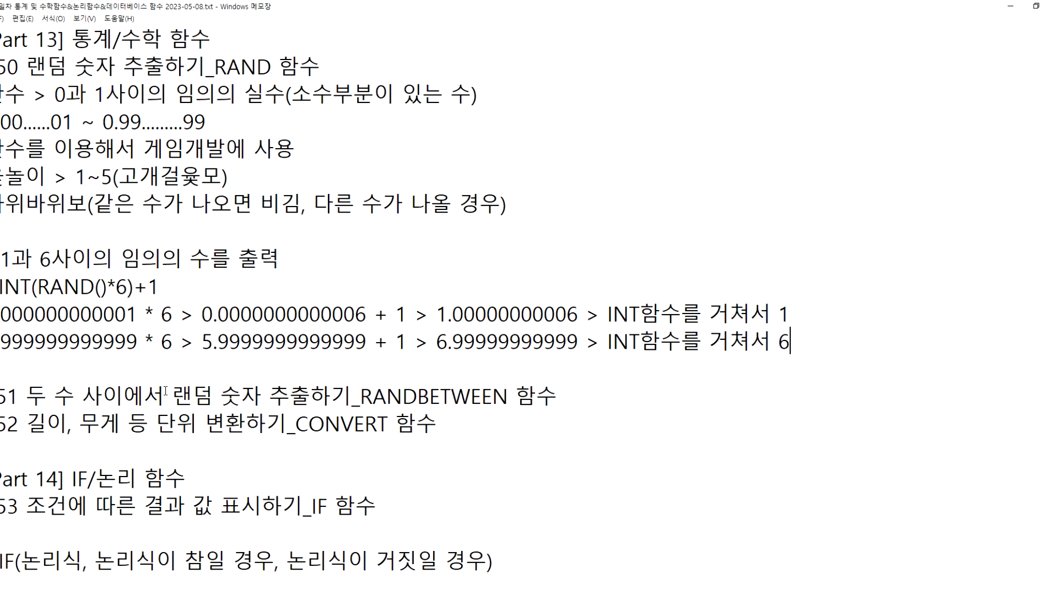
- Switch to the RAND.xlsx workbook in Excel and enter =RAND() in the 랜덤 cell for 강원점, C5
click(693, 592)
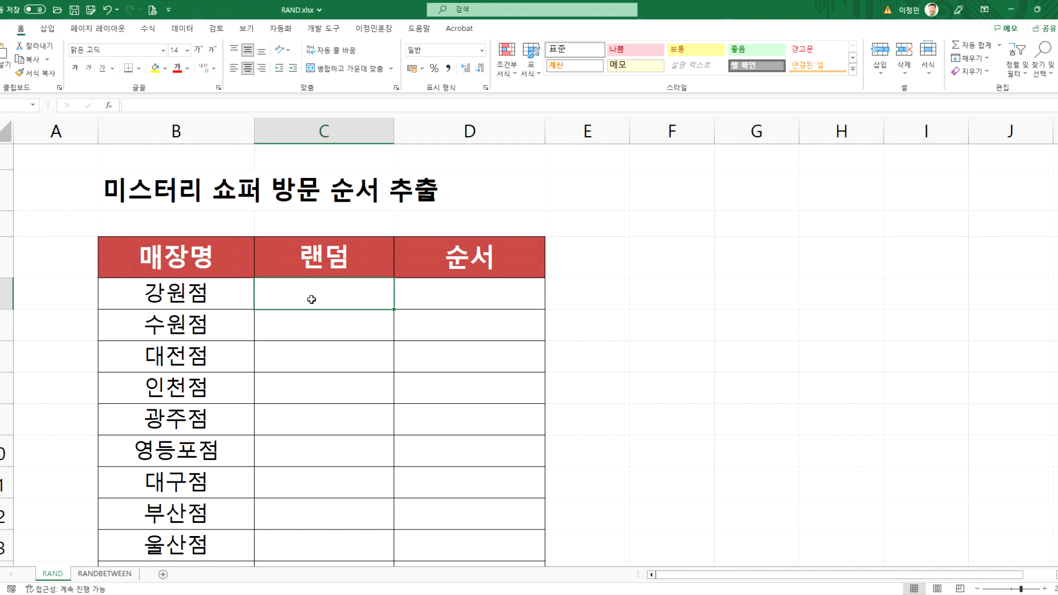
scroll(311, 300, down, 1)
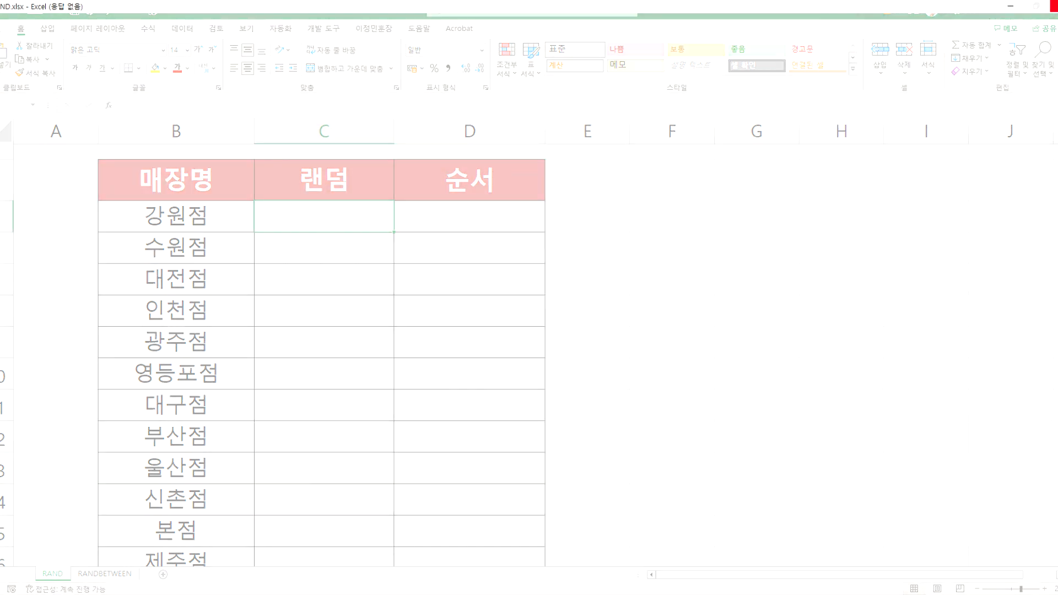
text(=)
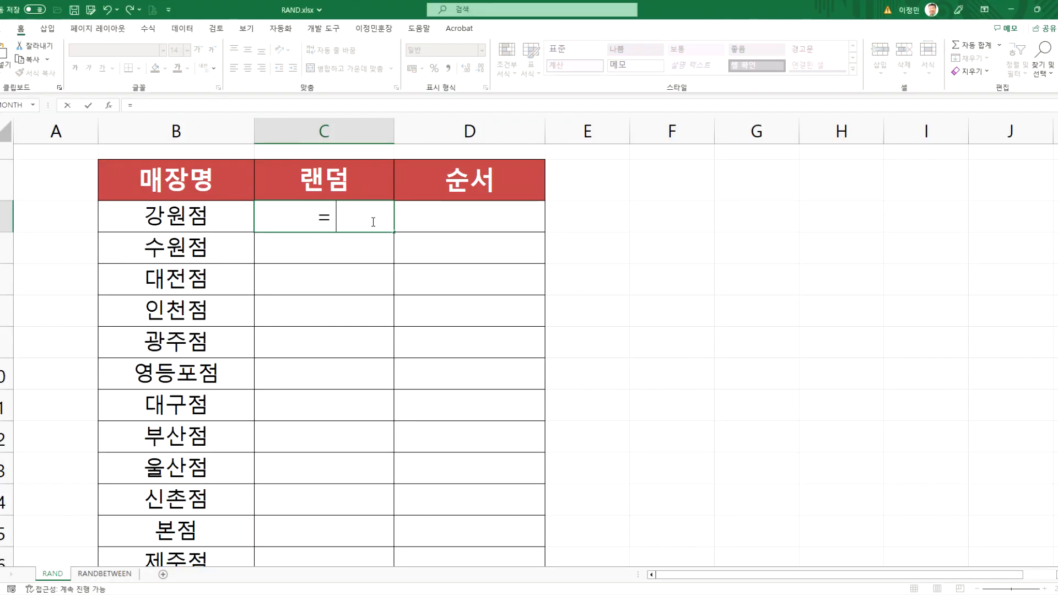
text(rand())
key(Return)
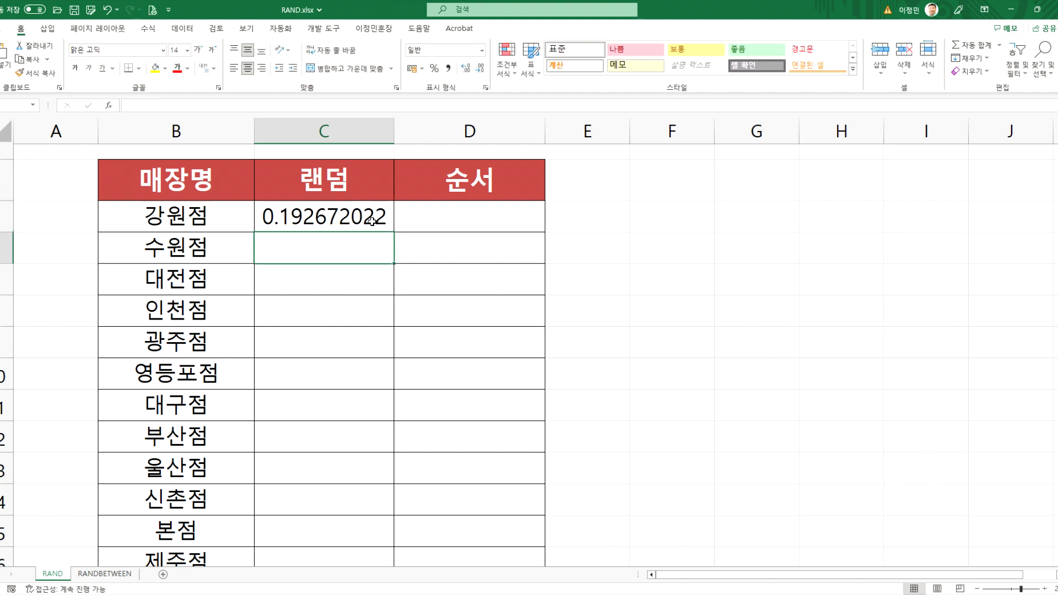
- Extend the 강원점 random formula in C5 to =RAND()*100+1
click(372, 221)
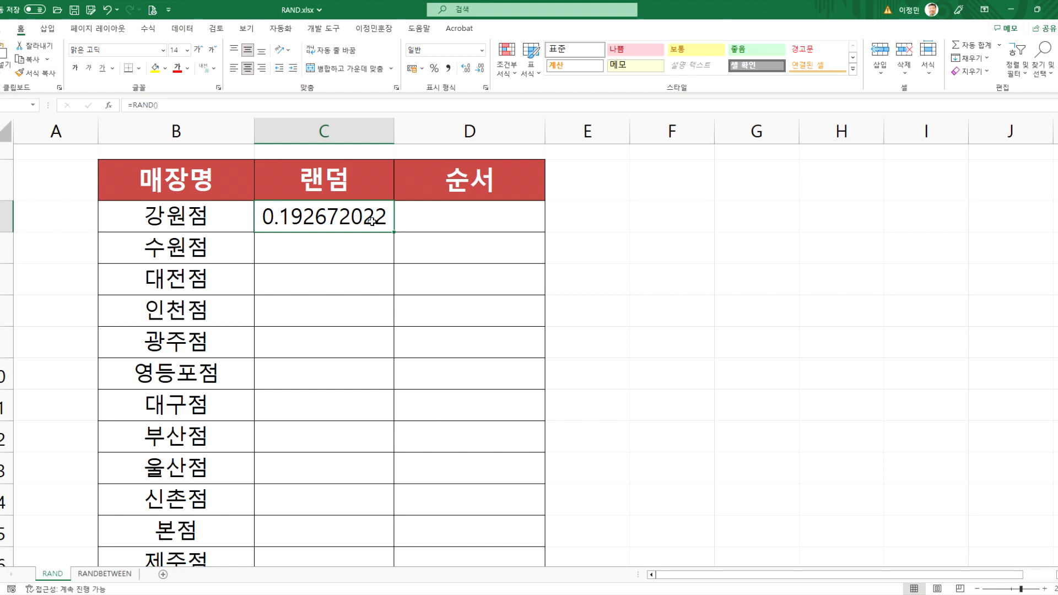
double_click(372, 221)
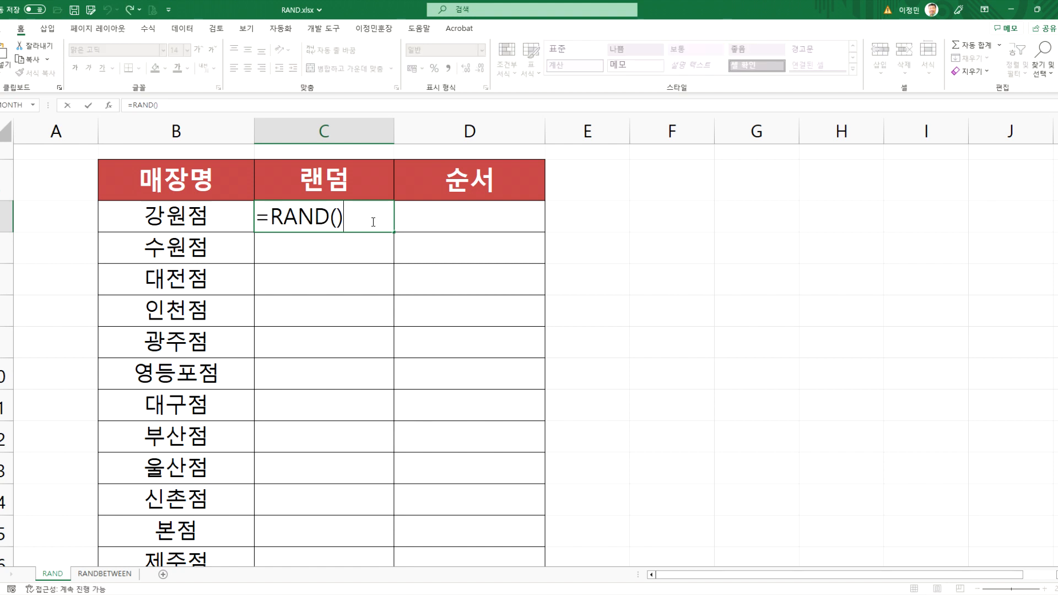
text(*100+1)
key(Return)
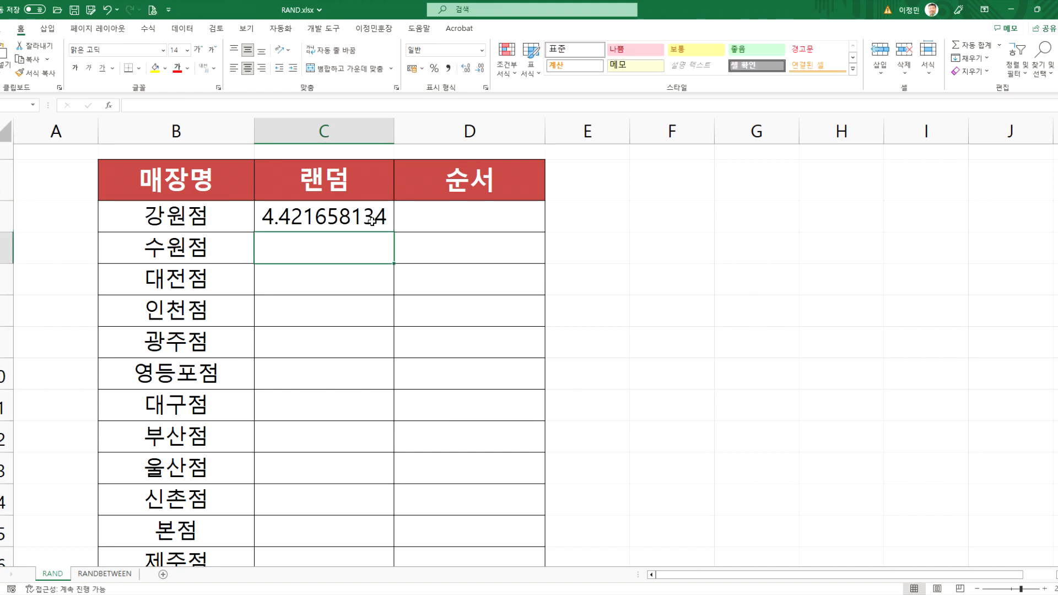
- Wrap the random formula in C5 in the INT function so it reads =INT(RAND()*100+1)
double_click(373, 221)
key(Left)
key(Left)
key(Left)
key(Left)
key(Left)
key(Left)
key(Left)
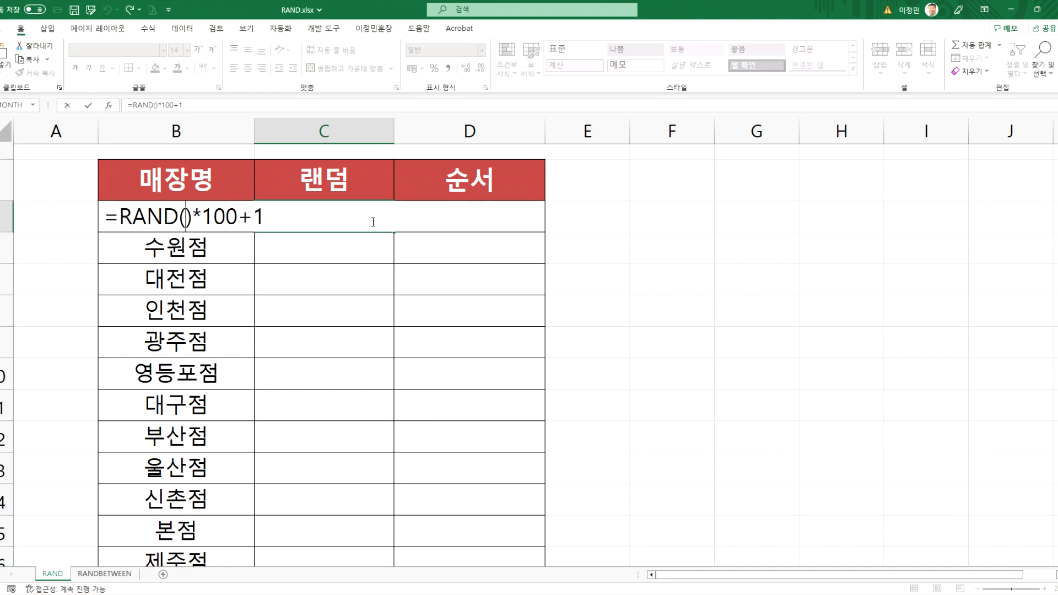
text(int()
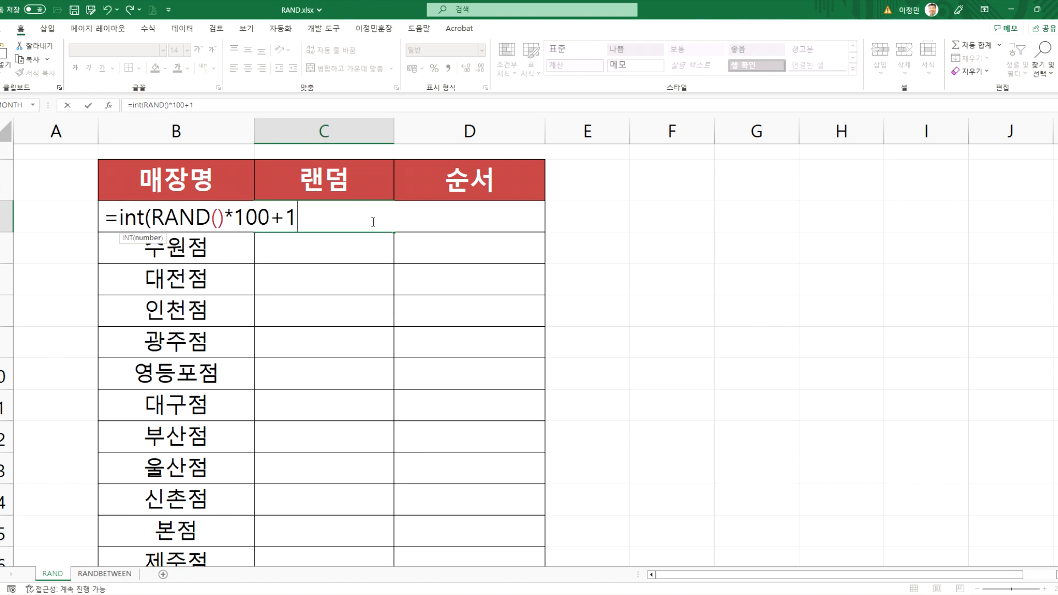
key(End)
text())
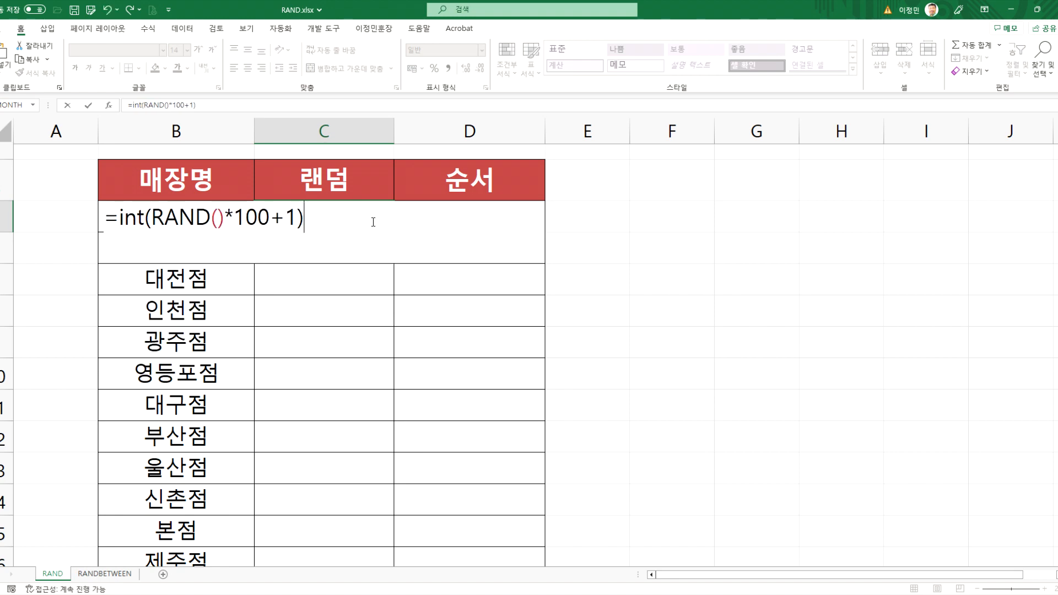
key(Return)
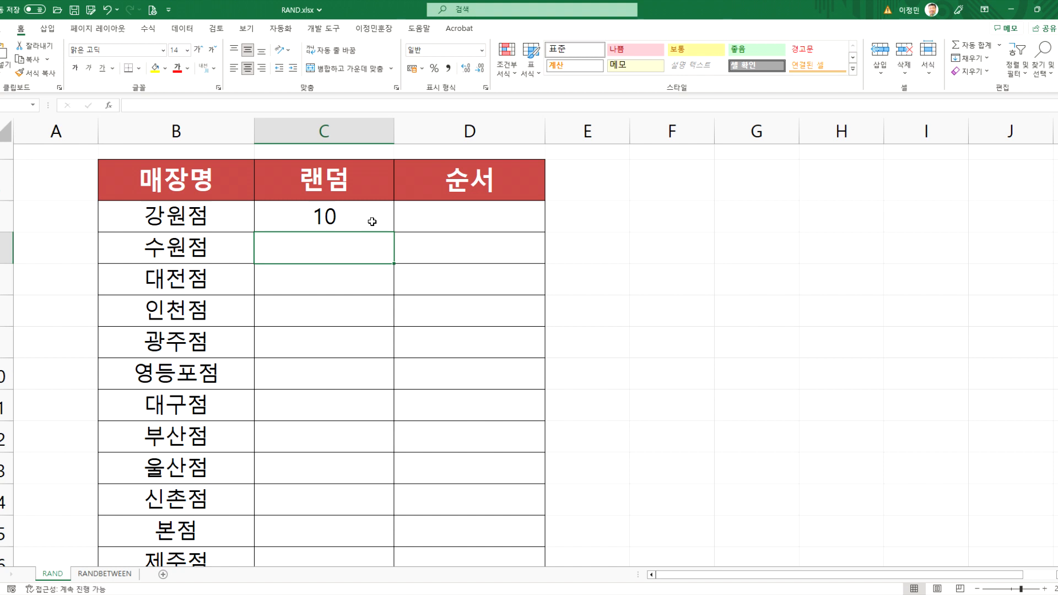
- Fill the =INT(RAND()*100+1) formula from C5 down the whole 랜덤 column and check the range
click(372, 221)
double_click(396, 232)
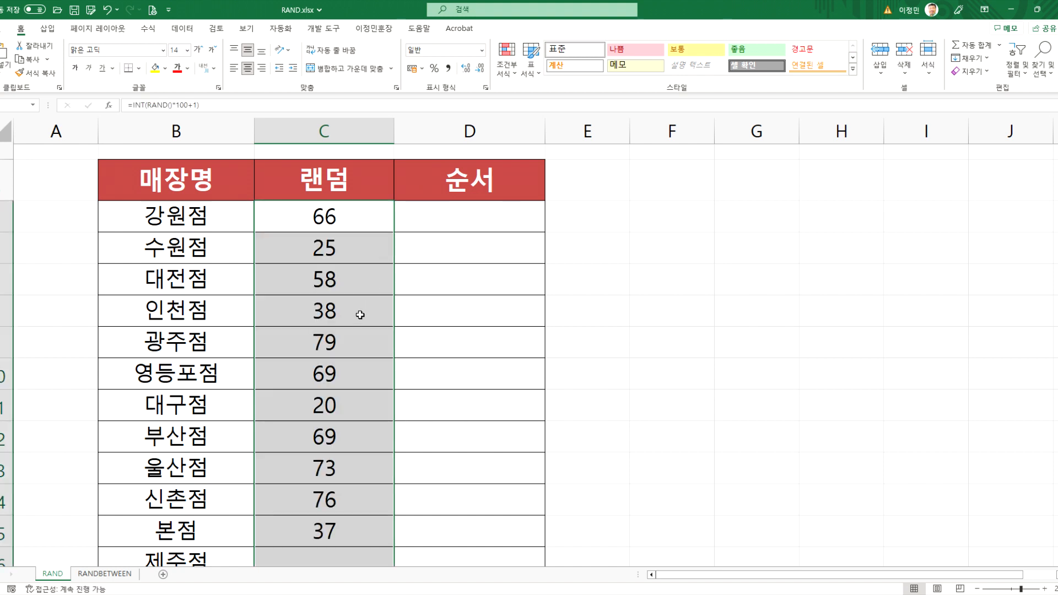
scroll(357, 355, down, 3)
scroll(360, 365, up, 4)
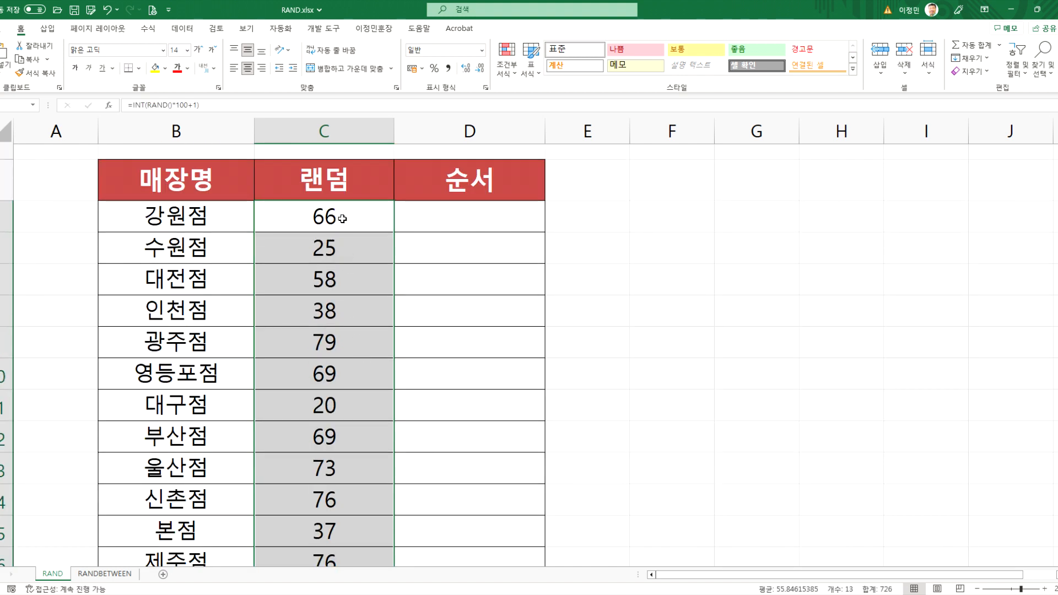
- Change the formula in C5 to =INT(RAND()*10+1) and fill it down the 랜덤 column
double_click(322, 218)
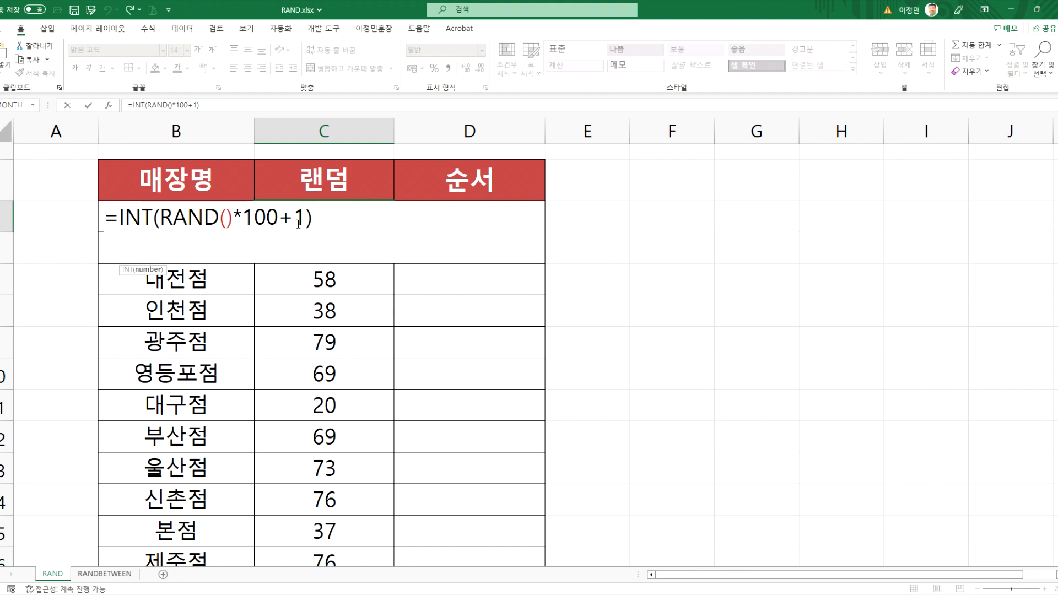
key(Return)
click(385, 218)
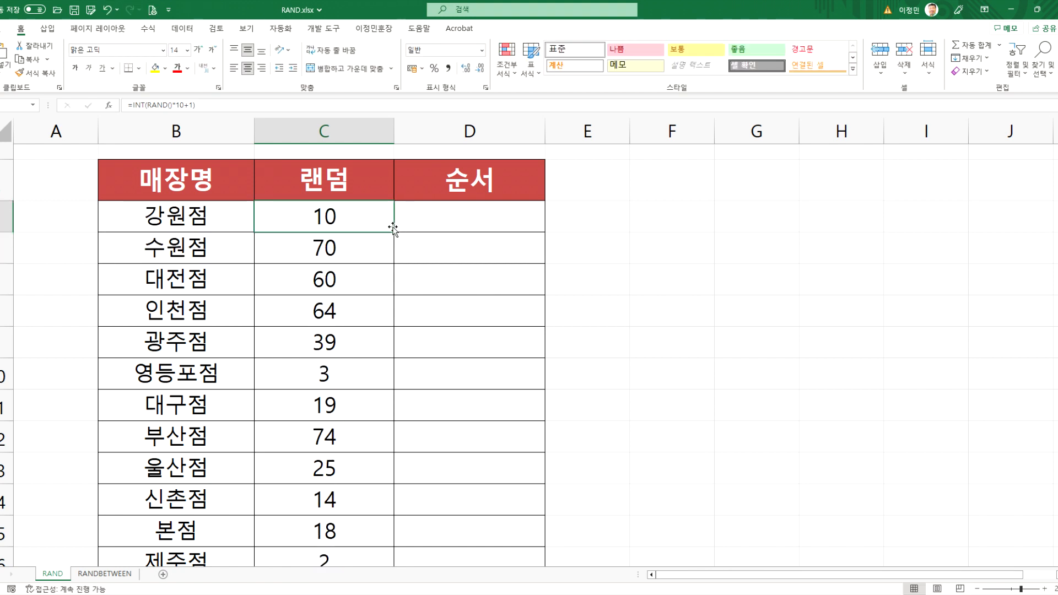
double_click(393, 231)
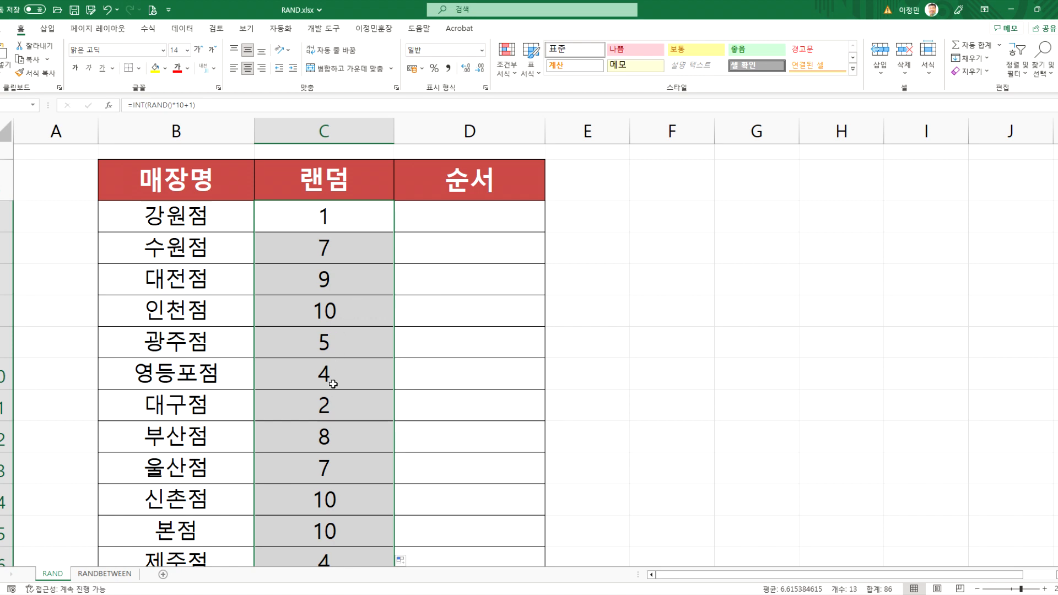
scroll(328, 406, down, 1)
scroll(322, 375, up, 1)
scroll(286, 363, down, 3)
scroll(231, 309, up, 3)
- Count the stores in the 매장명 column and change the formula in C5 to =INT(RAND()*13+1)
drag(212, 232, 190, 501)
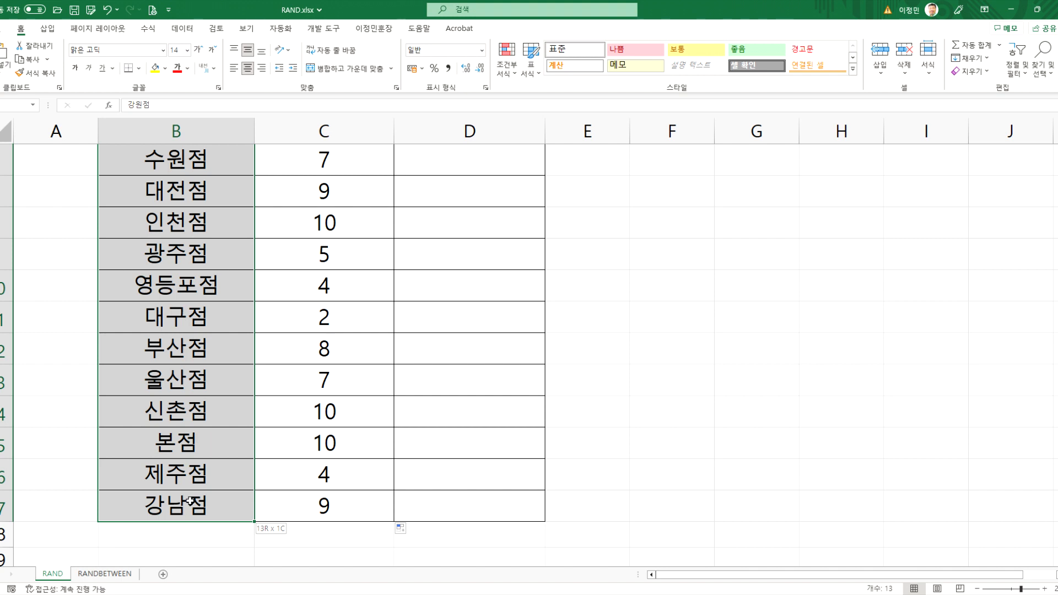
scroll(318, 333, up, 2)
double_click(331, 296)
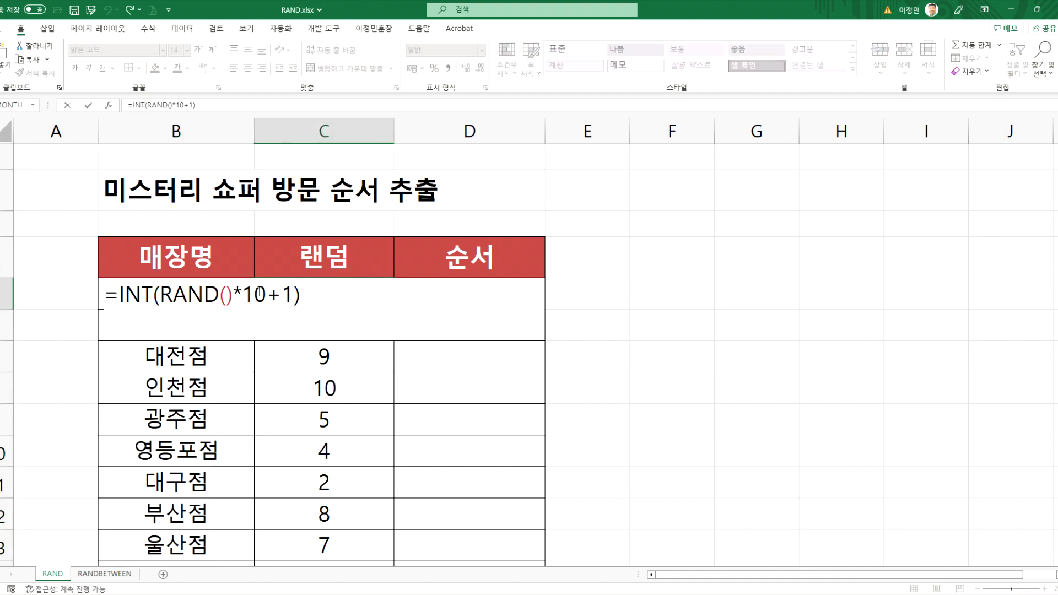
click(262, 293)
key(BackSpace)
text(4)
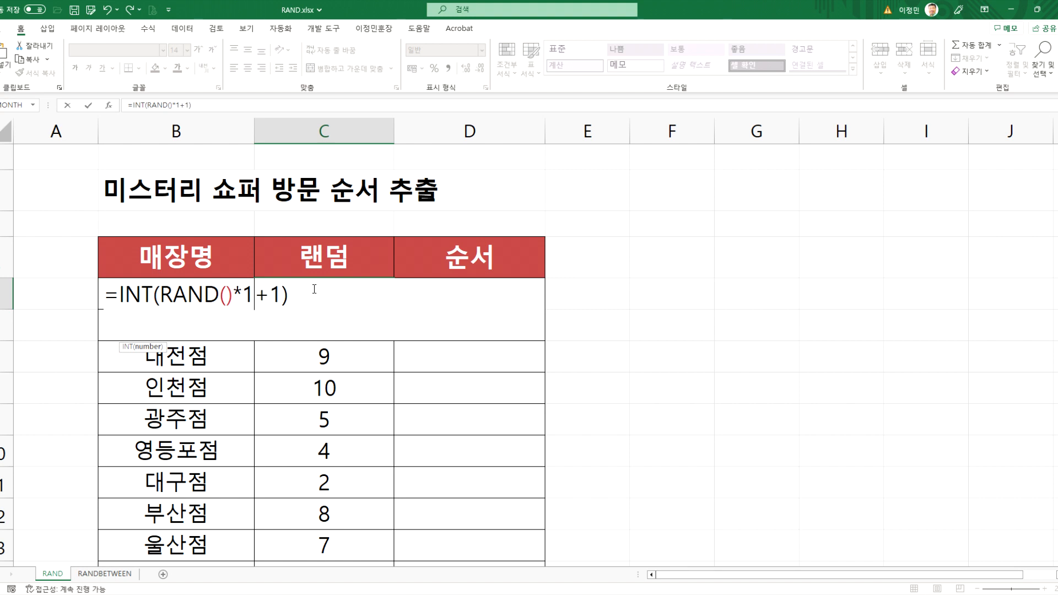
key(Return)
- Fill the =INT(RAND()*13+1) formula from C5 down to the 강남점 row of the 랜덤 column
click(314, 290)
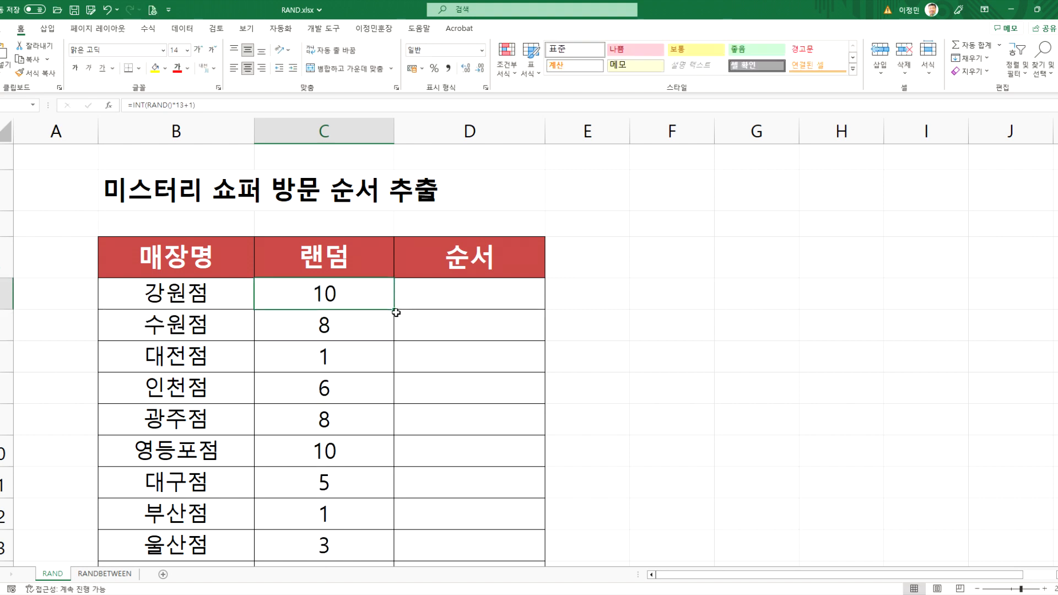
double_click(396, 309)
scroll(358, 435, down, 2)
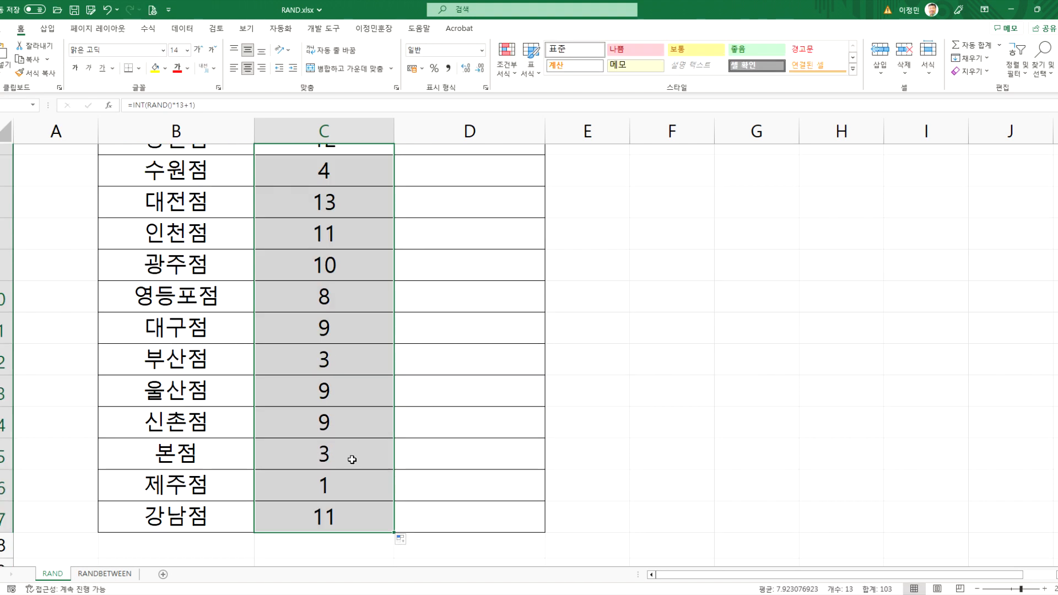
scroll(352, 461, up, 2)
- Enter =RANK.EQ(C5,$C$5:$C$17) in the 순서 cell of the 강원점 row
click(452, 299)
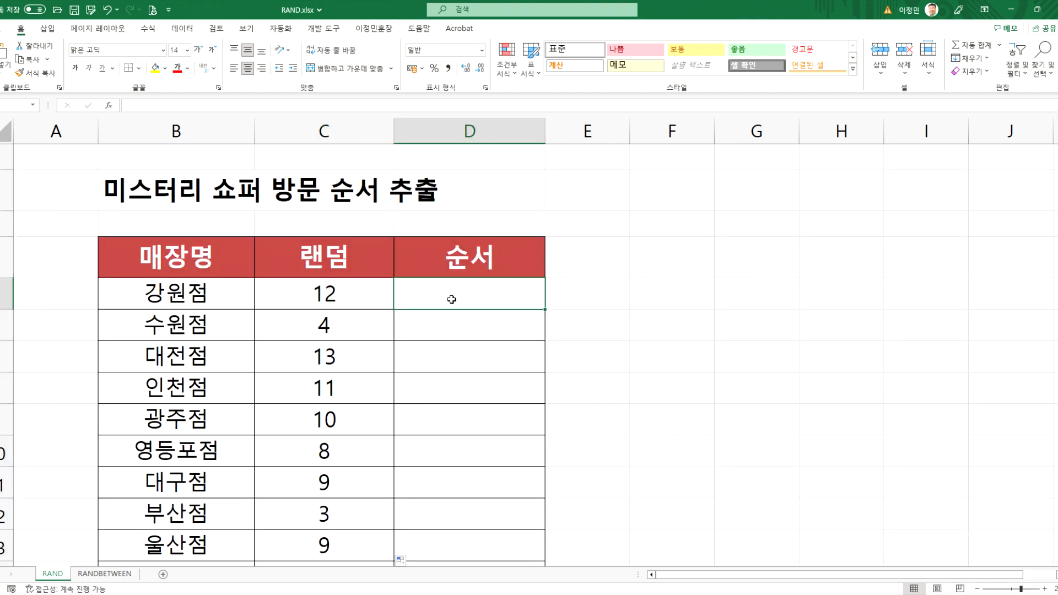
text(=rank.eq)
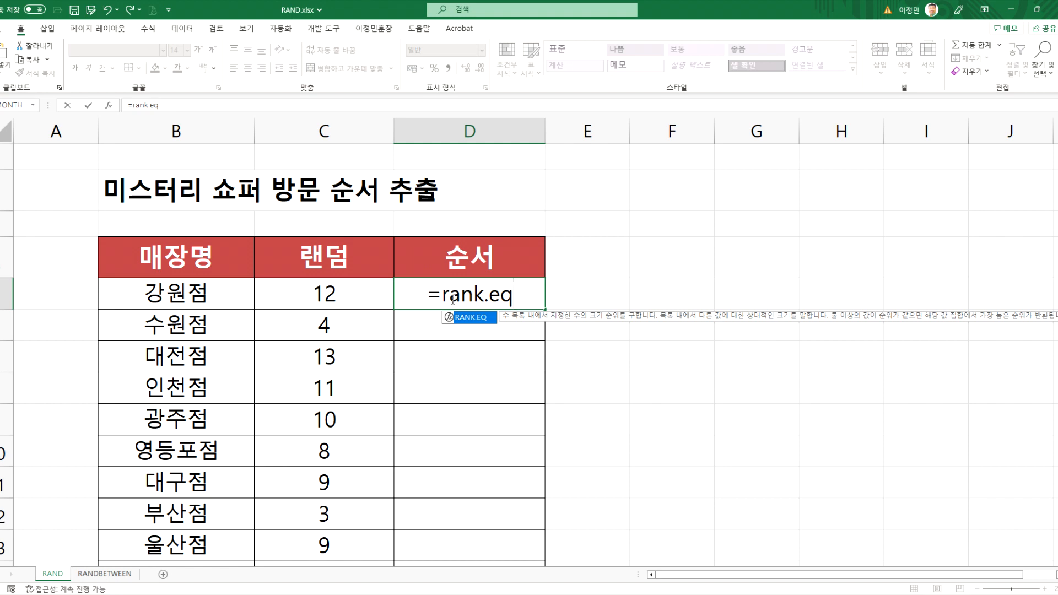
text(()
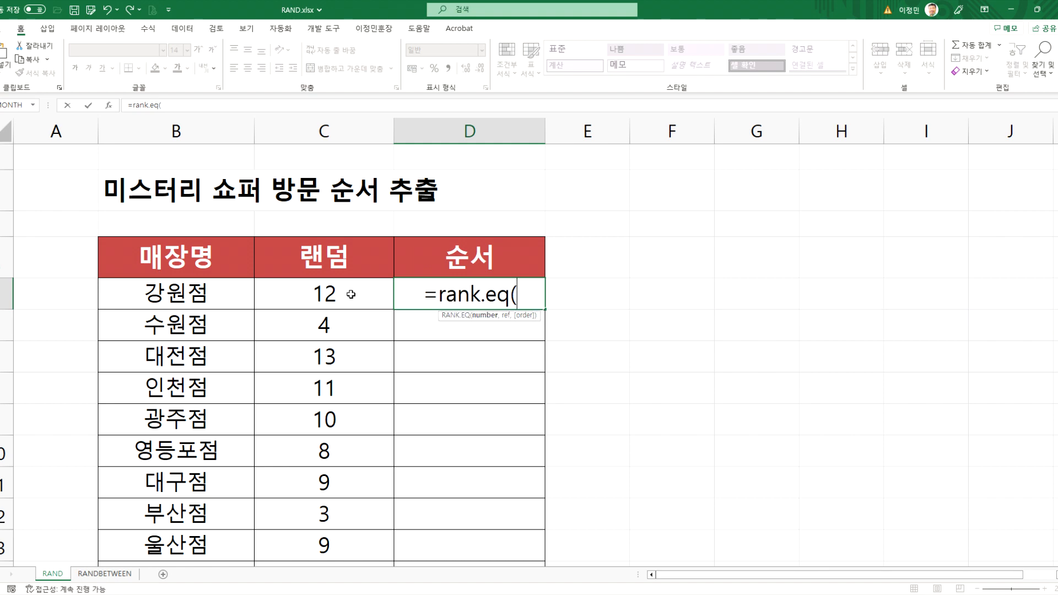
click(352, 295)
text(,)
drag(352, 295, 322, 510)
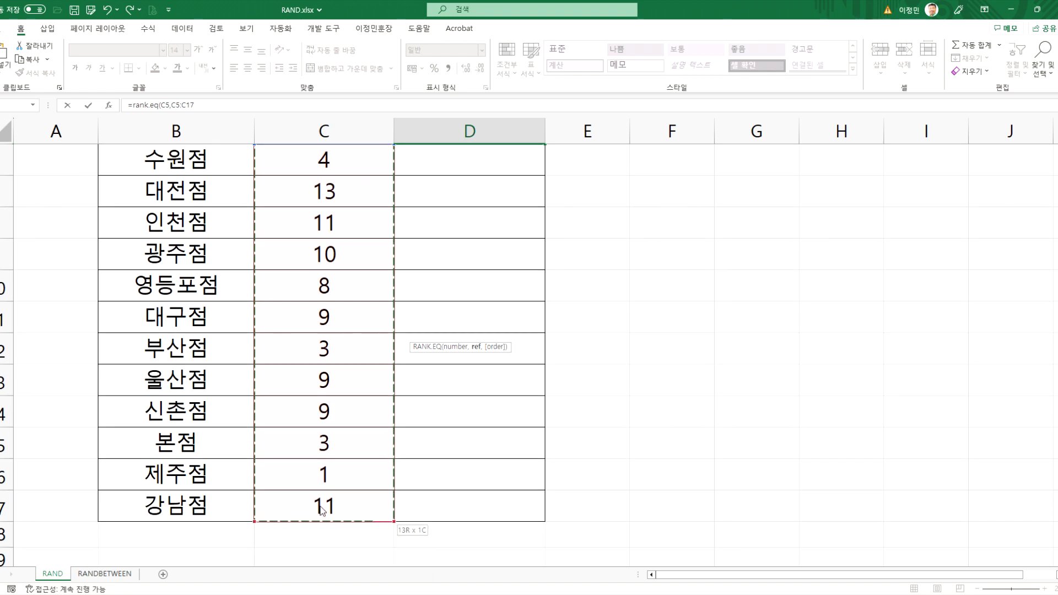
scroll(322, 468, up, 2)
key(F4)
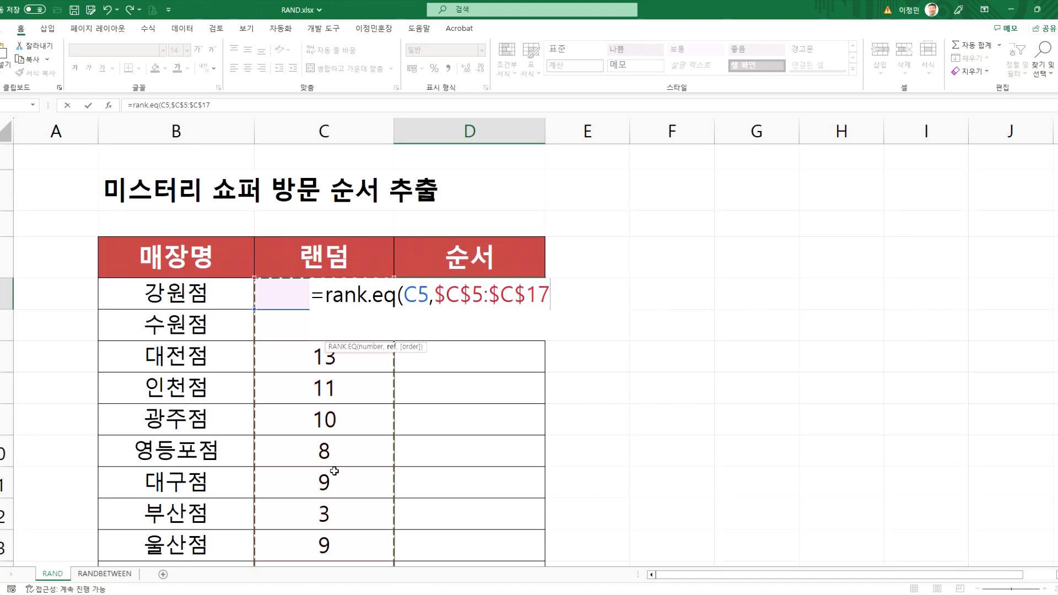
key(Return)
- Fill the RANK.EQ formula from D5 down the 순서 column and check the rank in the 수원점 row
click(540, 304)
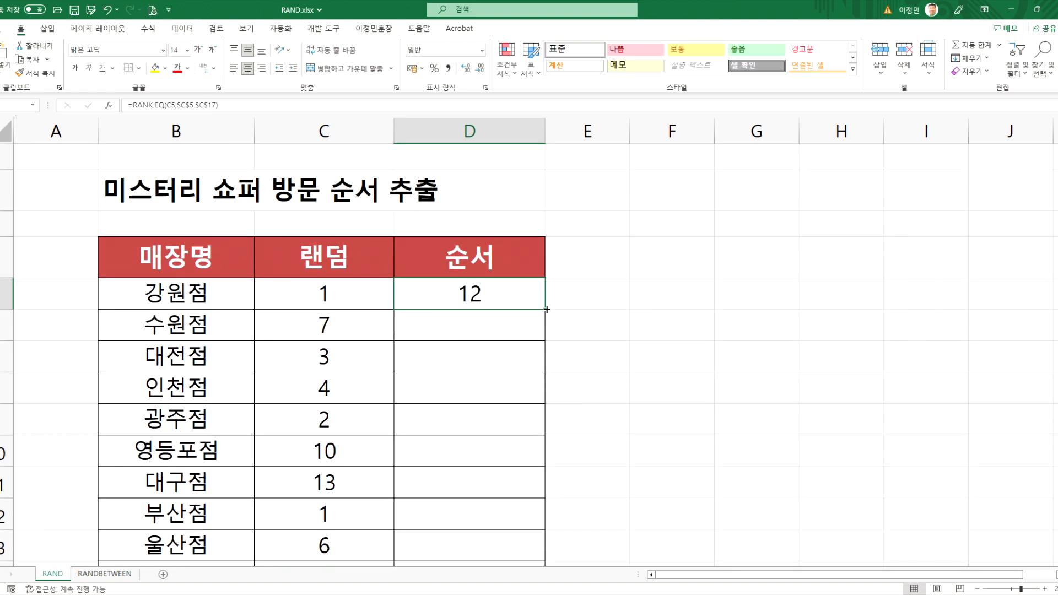
double_click(546, 309)
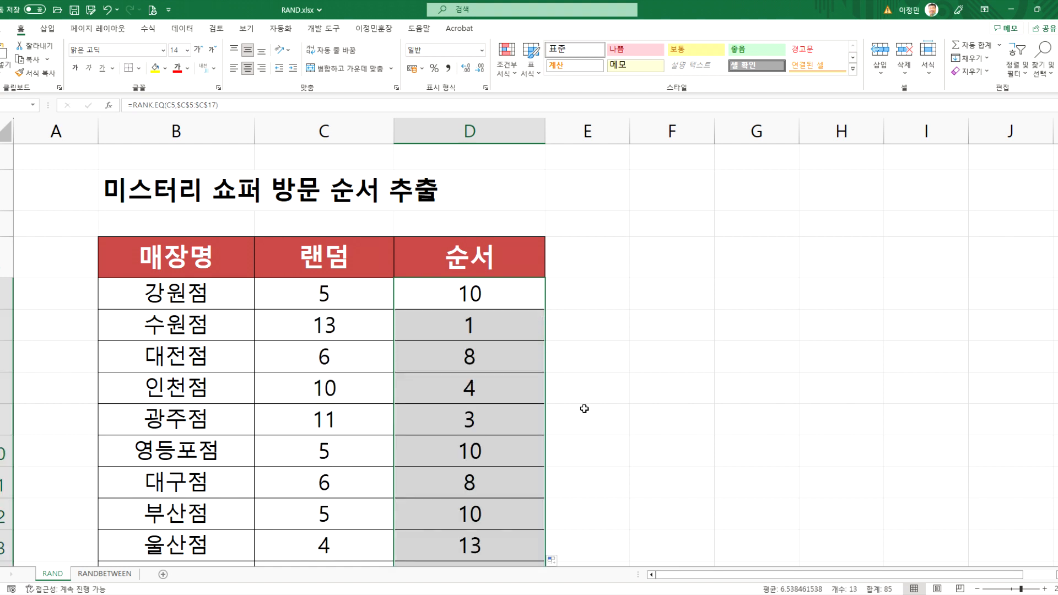
click(351, 327)
click(463, 331)
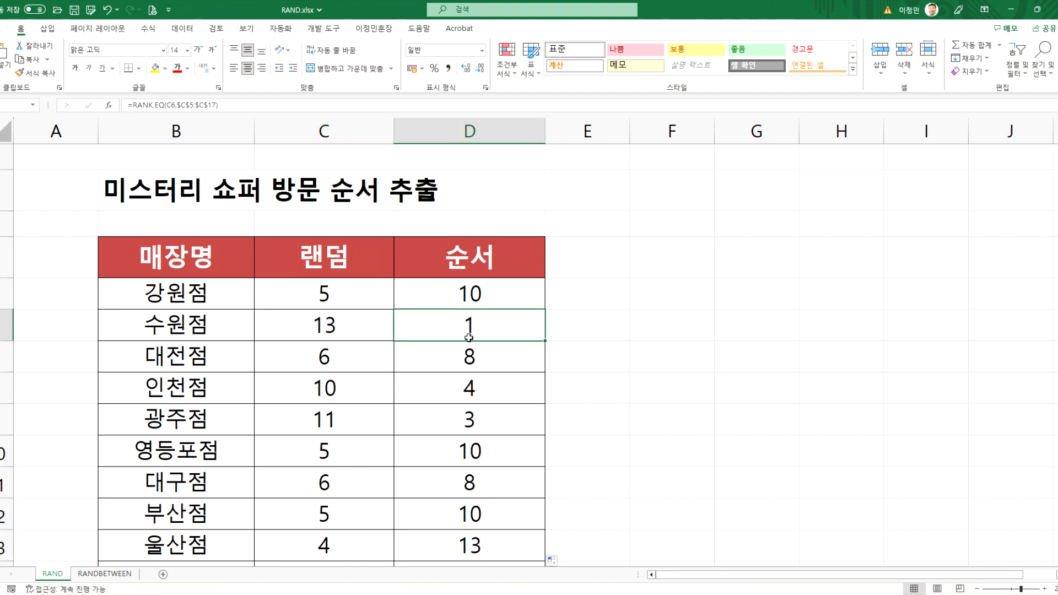
- Change the formula in C5 to =INT(RAND()*100+1) and fill it down the 랜덤 column
click(344, 298)
double_click(344, 298)
click(259, 293)
key(Delete)
text(00+1))
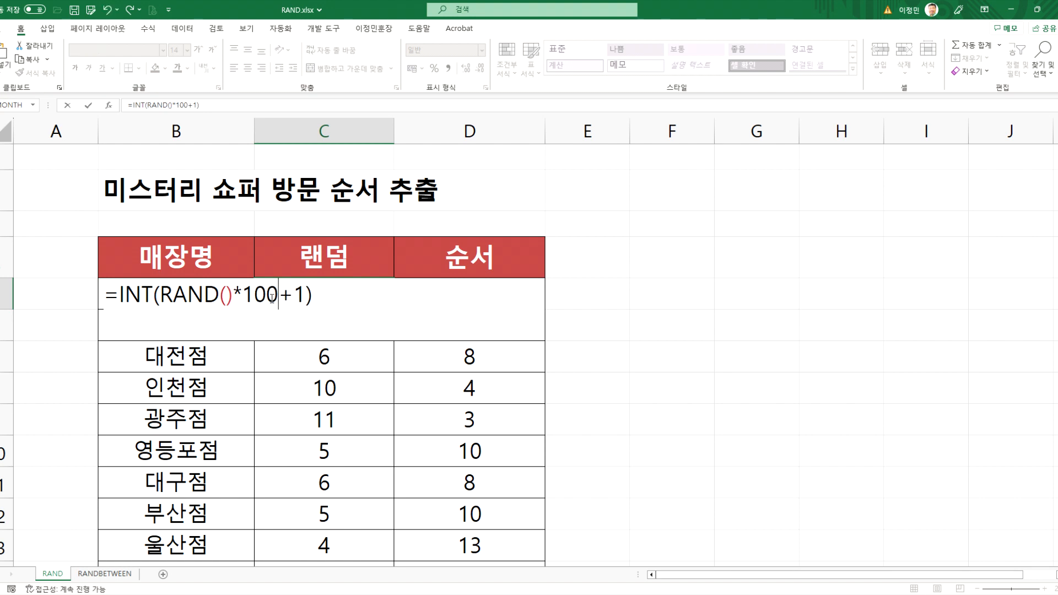
key(Return)
click(357, 297)
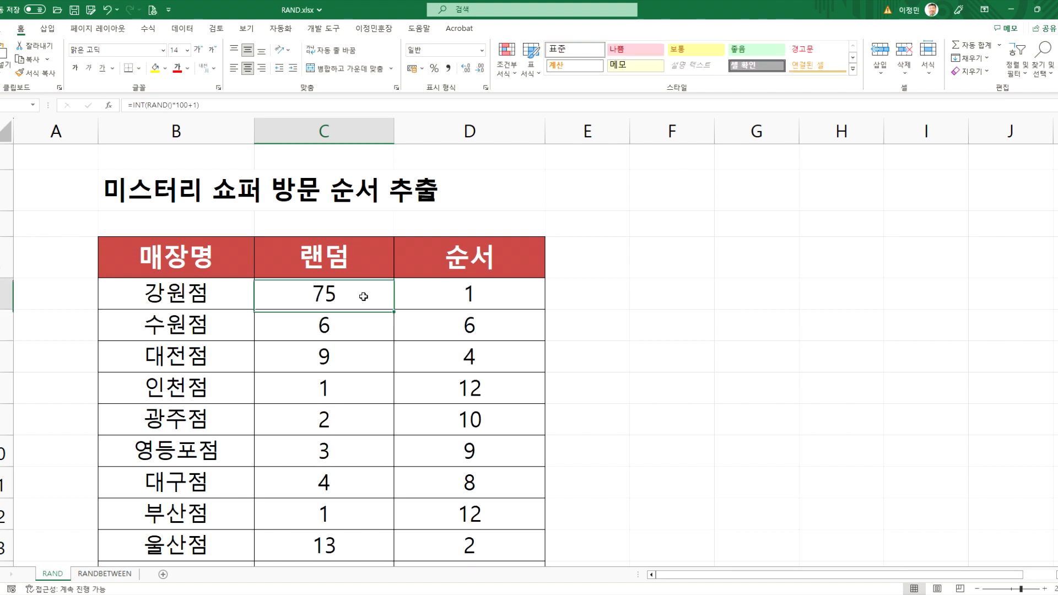
double_click(394, 310)
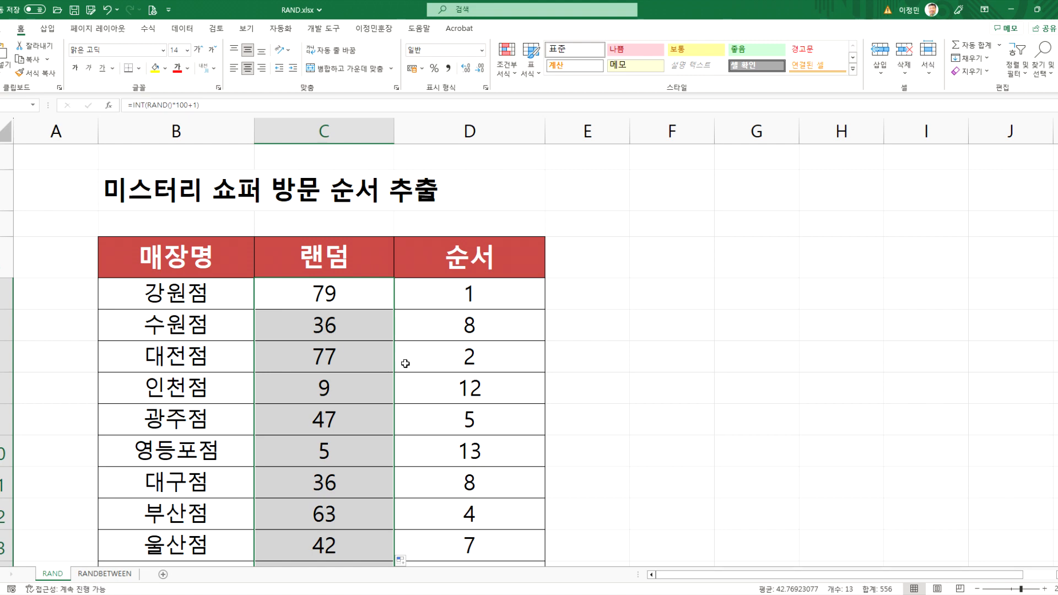
- Redraw the random numbers by re-entering the C5 formula unchanged and review the resulting 순서 ranks
click(367, 295)
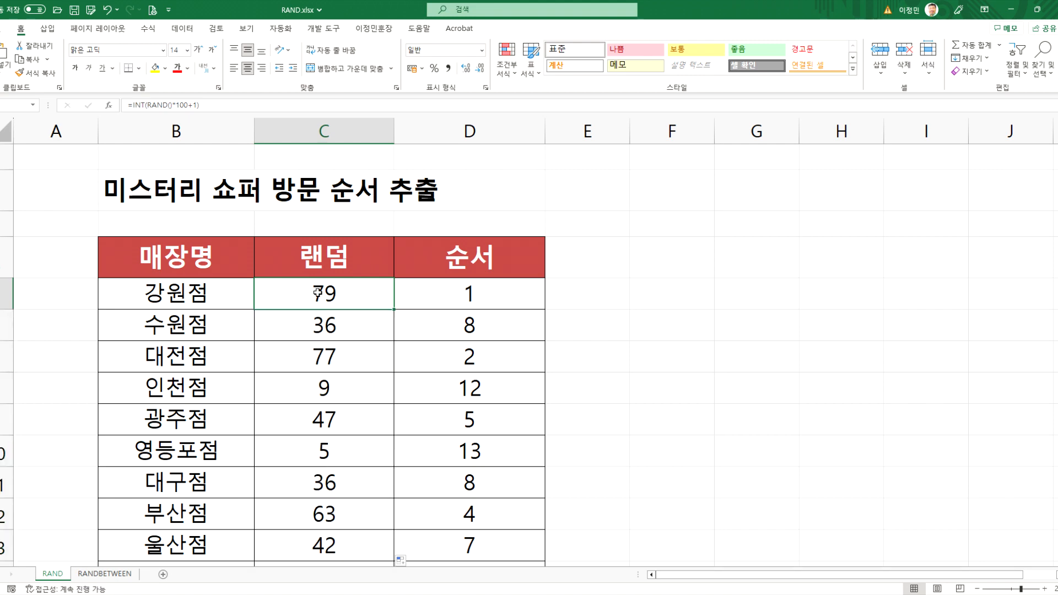
scroll(331, 307, down, 2)
scroll(331, 307, up, 2)
double_click(383, 304)
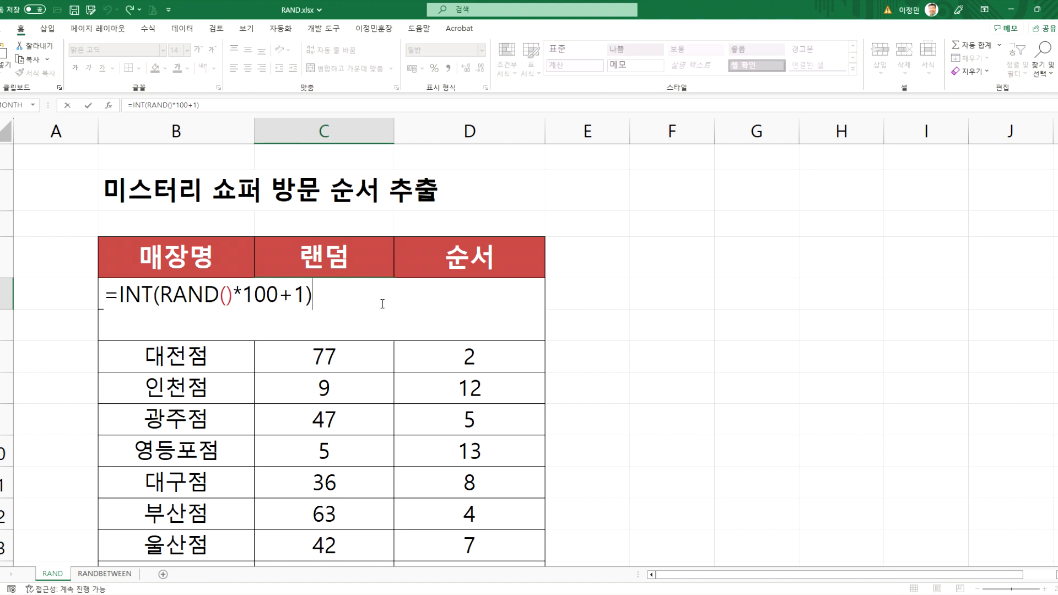
key(Return)
click(366, 300)
scroll(343, 479, down, 2)
scroll(342, 510, up, 2)
scroll(342, 510, down, 3)
scroll(344, 473, up, 3)
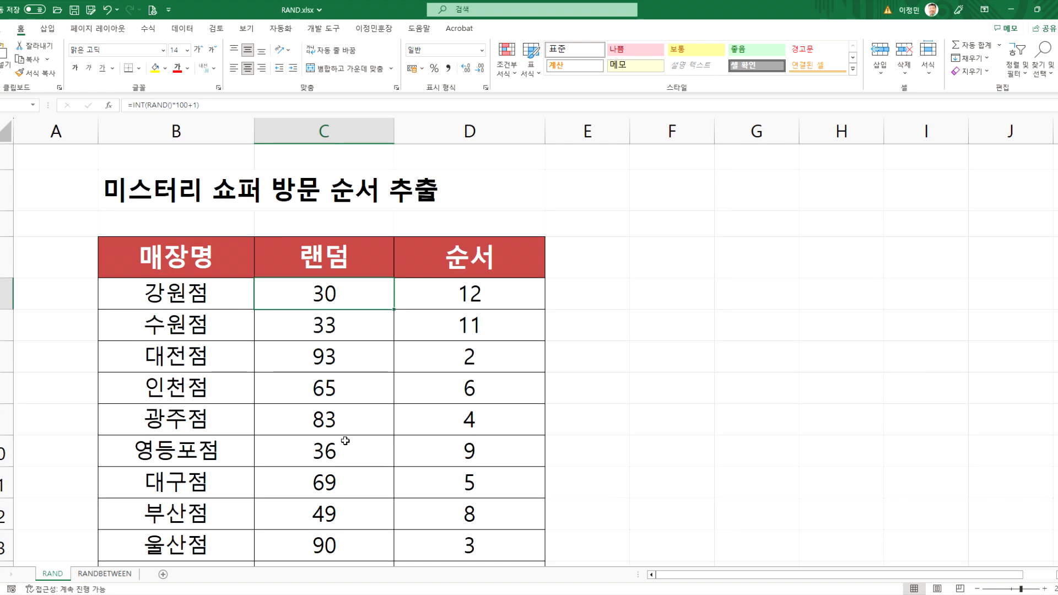
- Recalculate by re-entering the 랜덤 formula in the 강남점 row and find the store ranked first in the 순서 column
scroll(373, 392, down, 2)
click(370, 442)
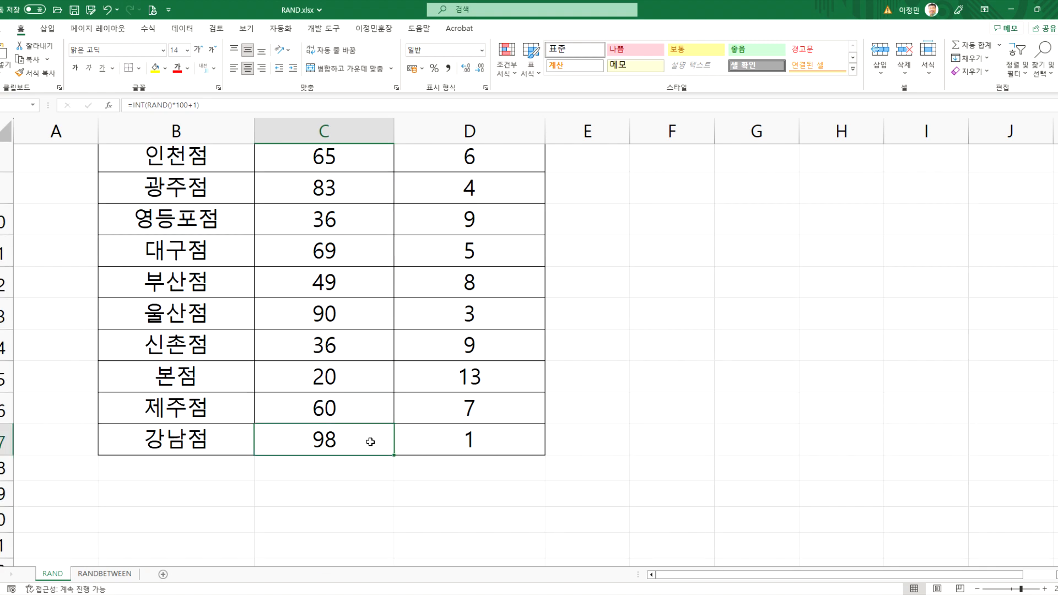
double_click(371, 442)
key(Return)
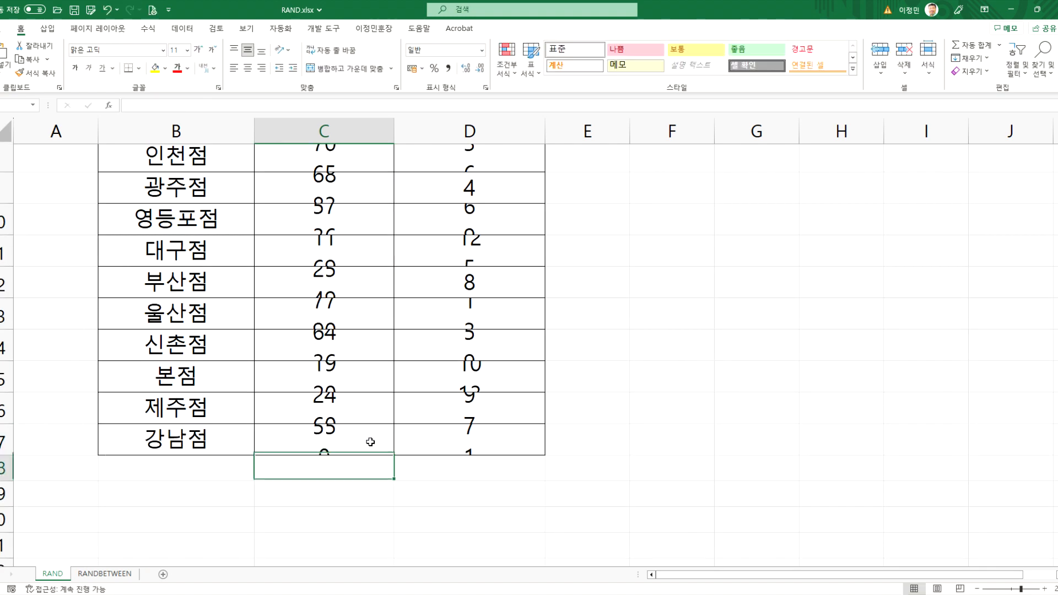
scroll(370, 442, up, 2)
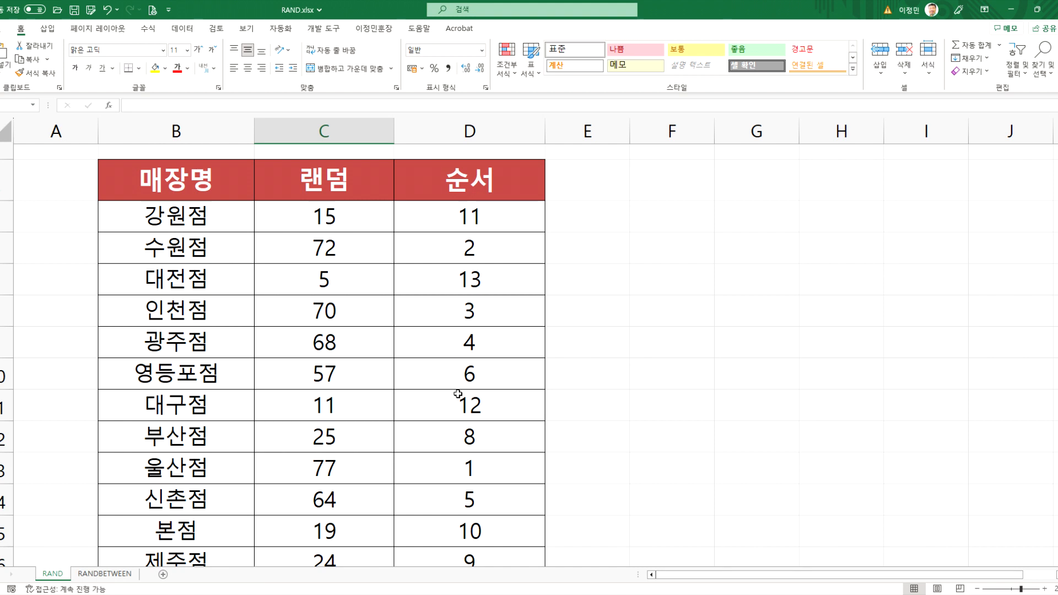
click(456, 464)
scroll(442, 478, down, 2)
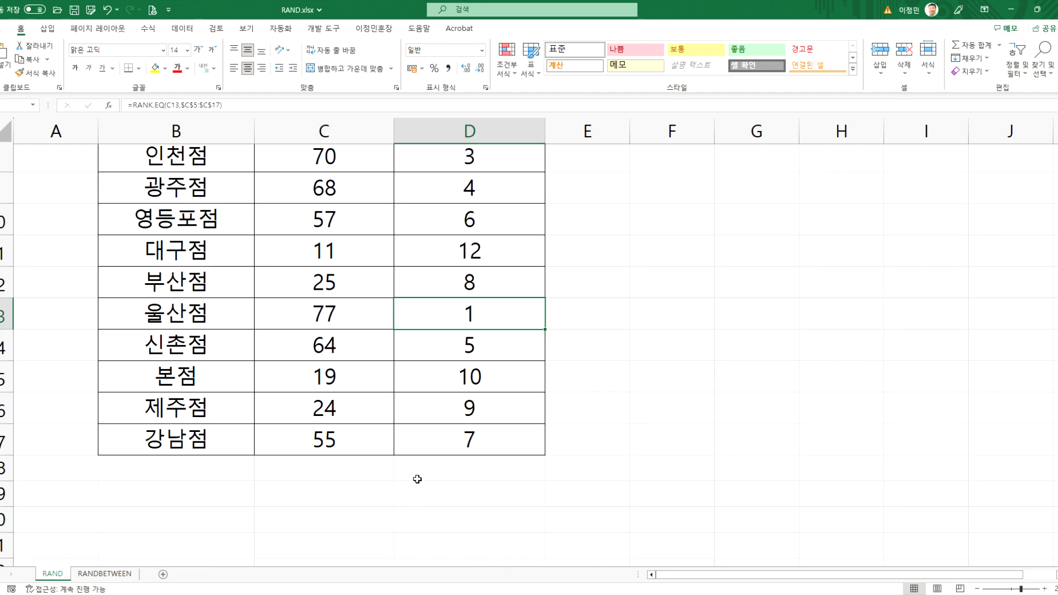
- On the RANDBETWEEN sheet, enter =RANDBETWEEN(F4,F5) in the 방문 날짜 cell for 강원점
click(119, 574)
click(170, 208)
scroll(169, 239, up, 4)
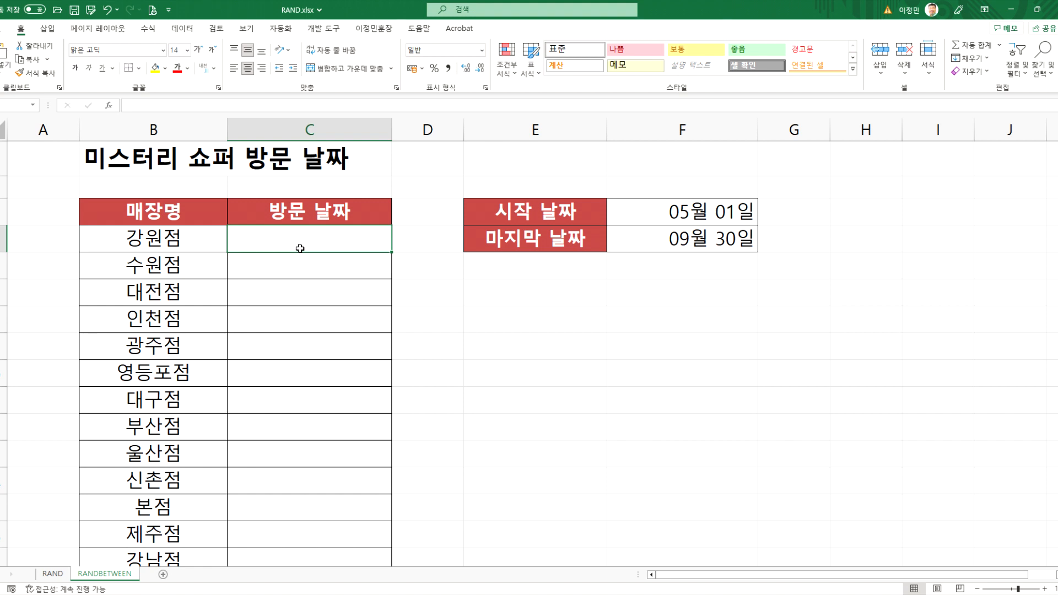
text(=b)
key(BackSpace)
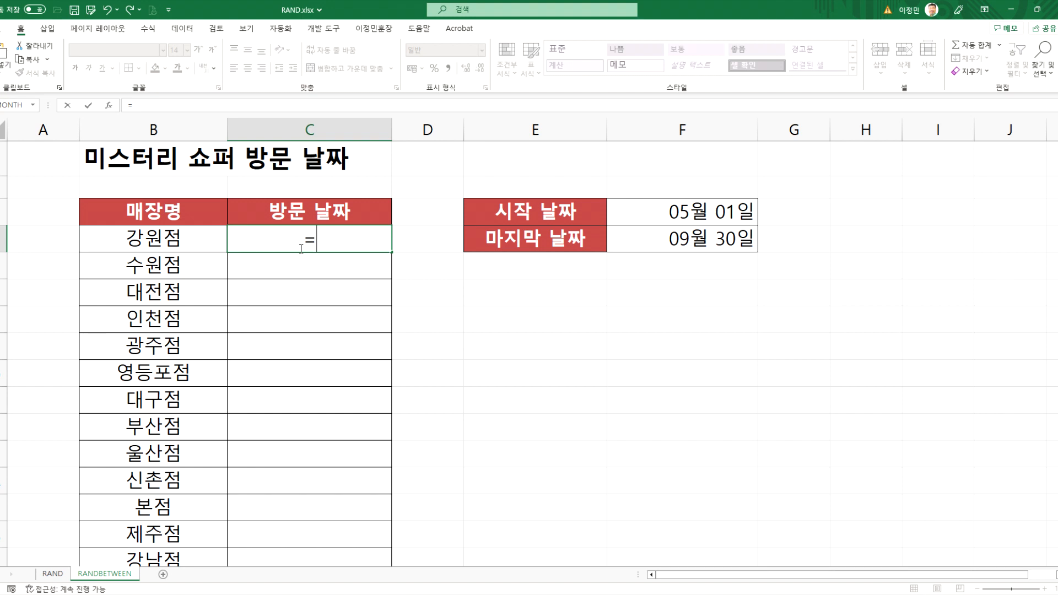
text(rand)
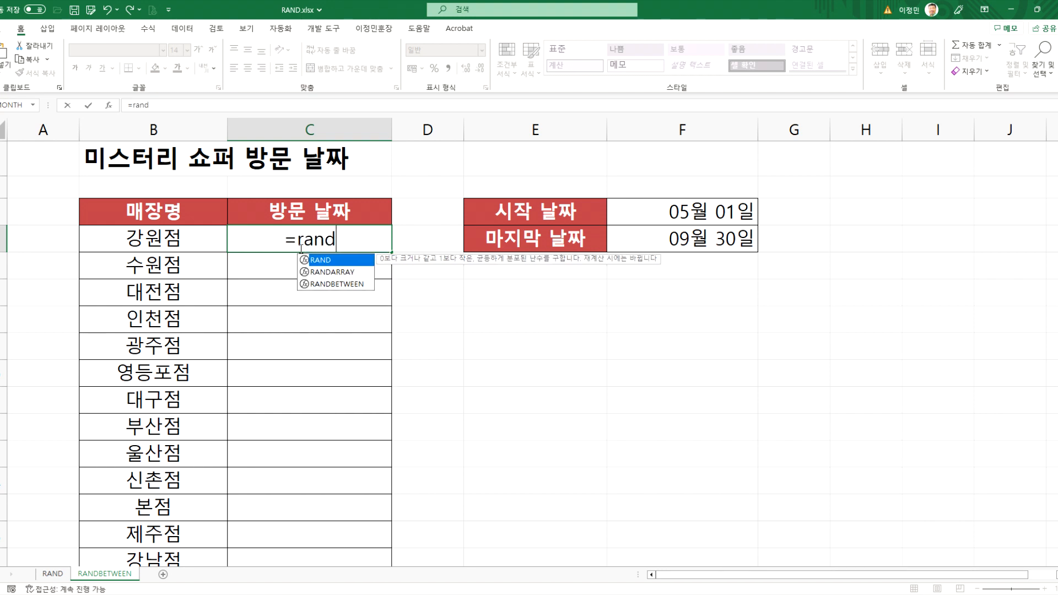
key(Down)
key(Down)
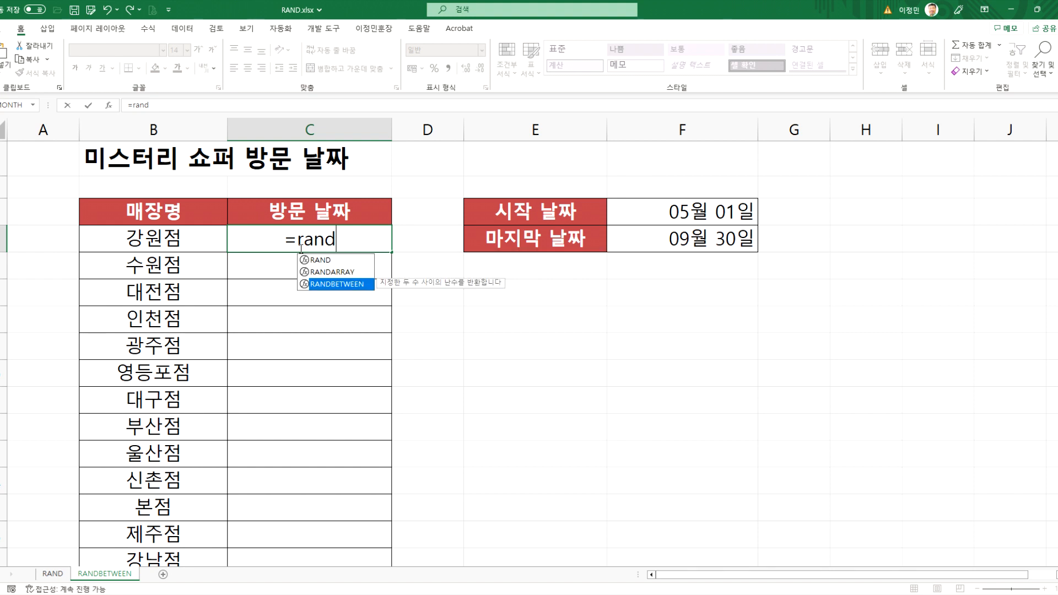
key(Tab)
click(635, 206)
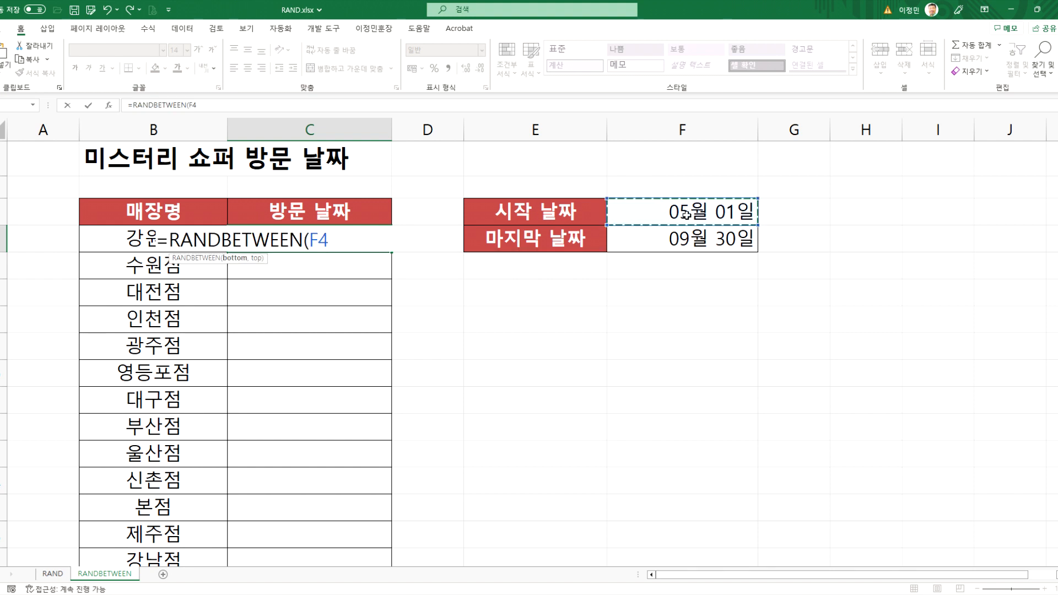
text(,)
click(693, 246)
key(Return)
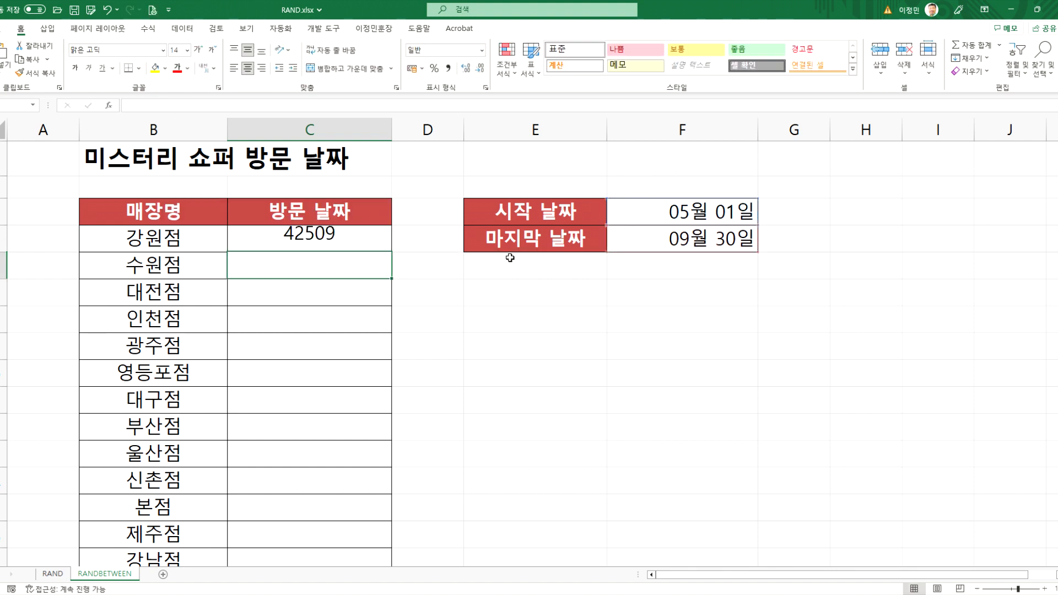
- Format the 강원점 cell of the 방문 날짜 column as 간단한 날짜
click(348, 238)
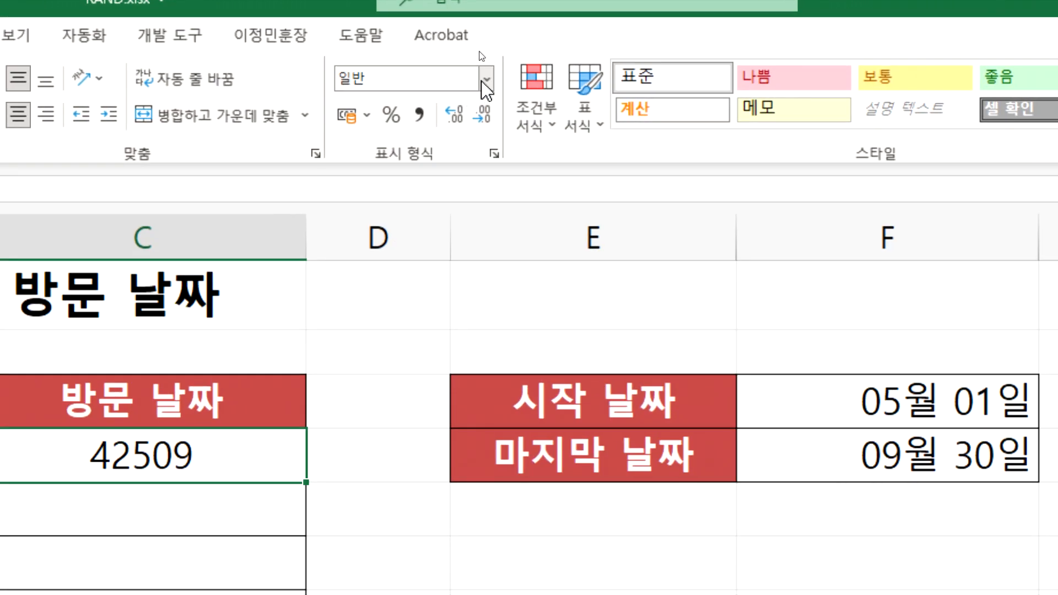
click(486, 81)
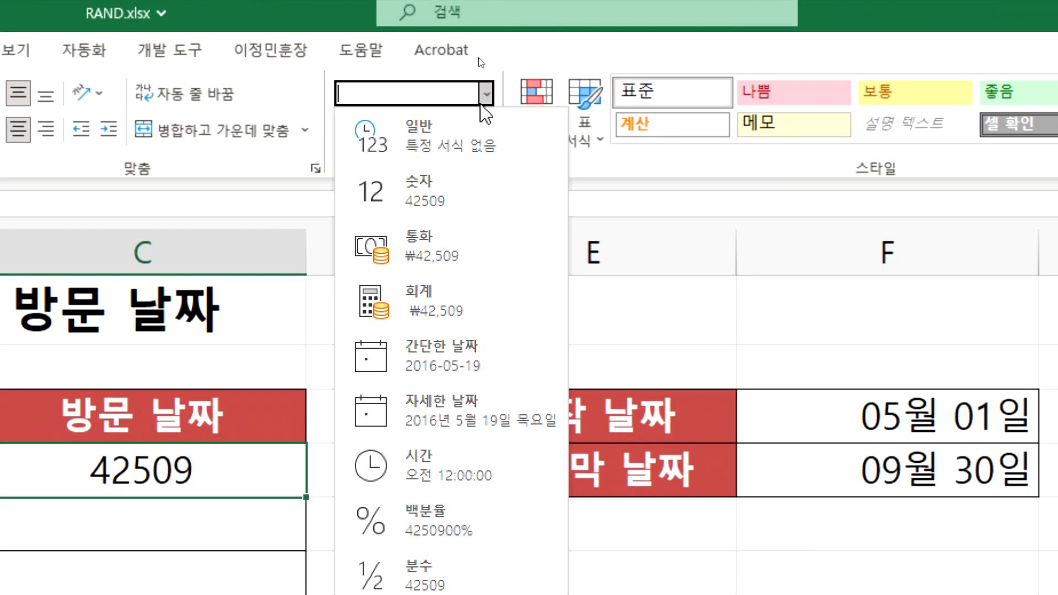
click(421, 346)
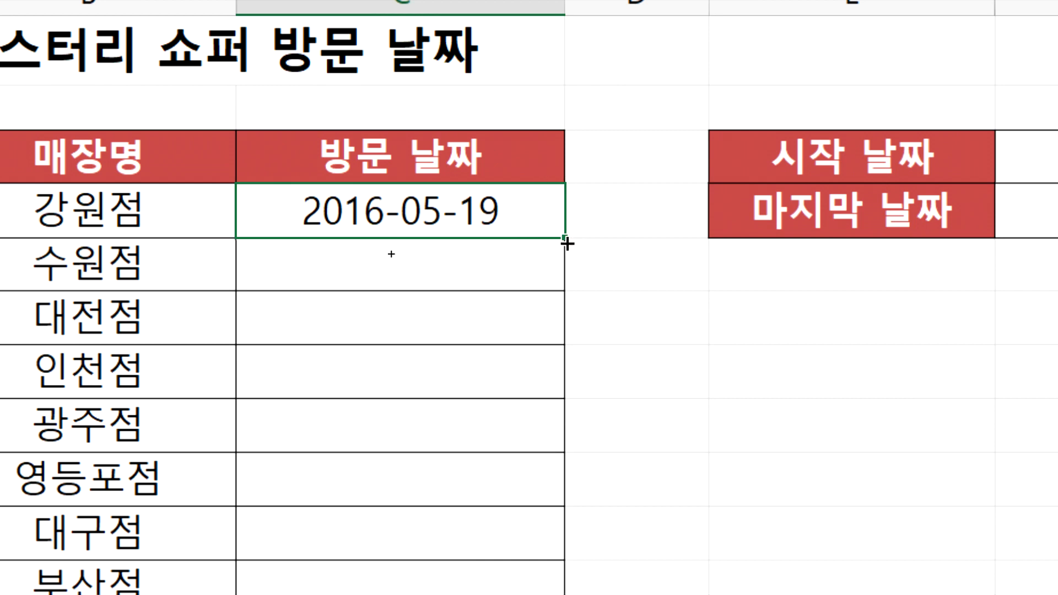
- Try to fill the relative-reference formula down the 방문 날짜 column and inspect the references in the 수원점 row
double_click(564, 240)
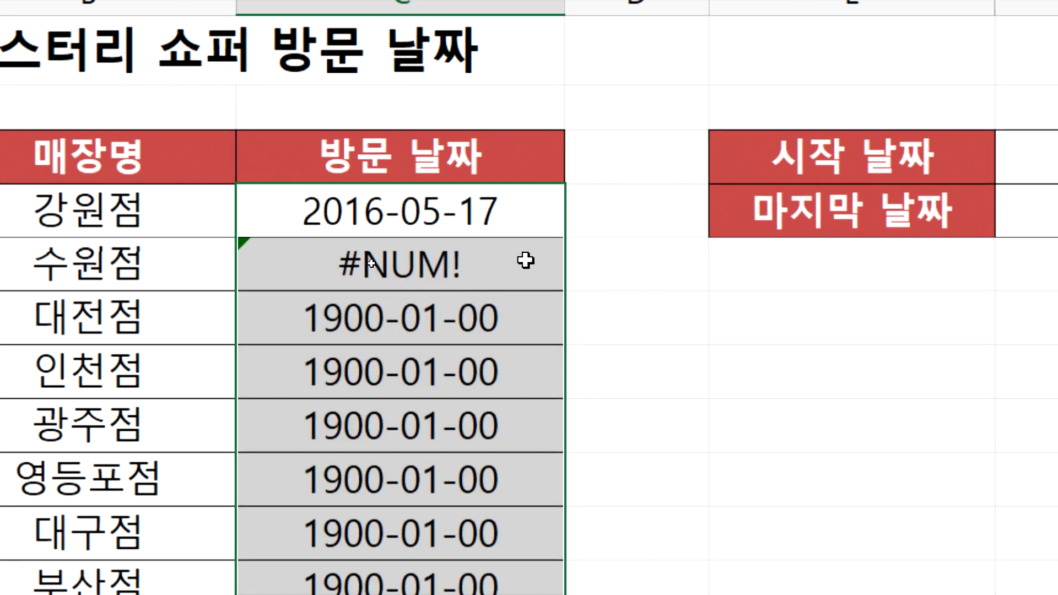
click(524, 261)
key(F2)
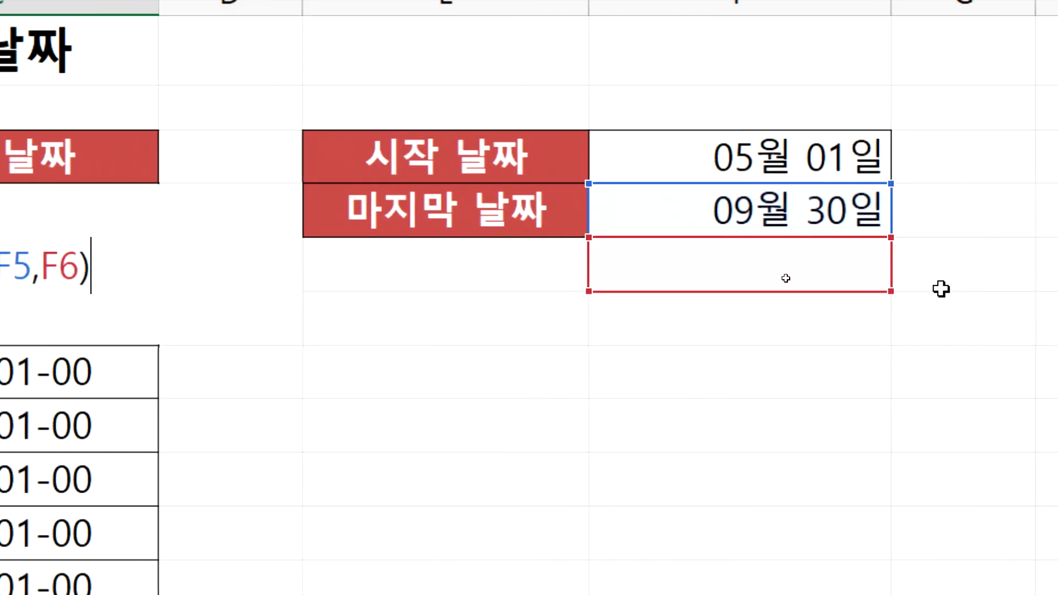
key(Escape)
- Change the 강원점 formula to =RANDBETWEEN($F$4,$F$5) and fill it down the 방문 날짜 column
double_click(77, 211)
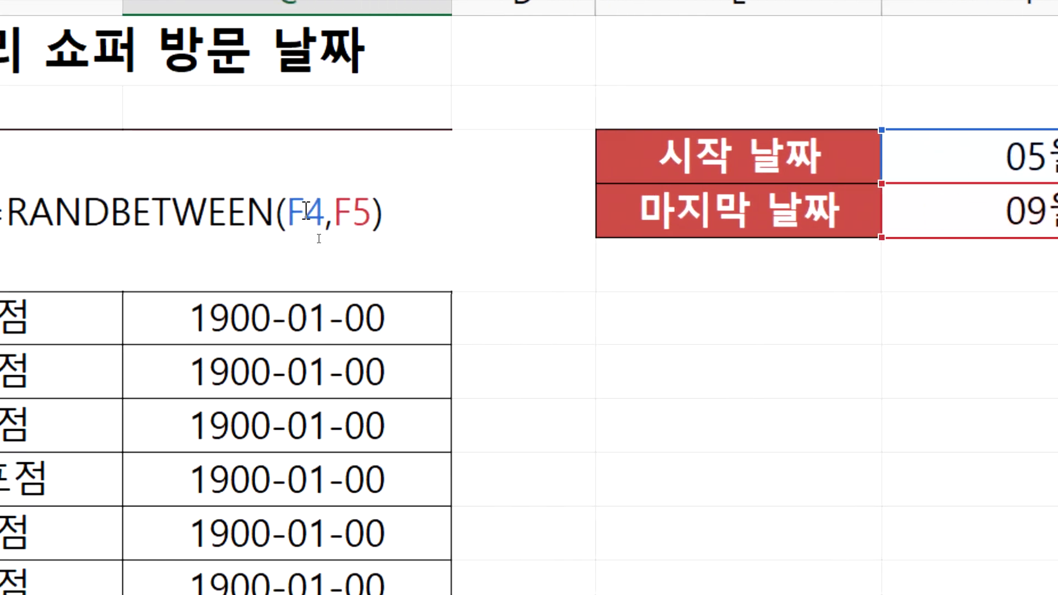
click(132, 210)
key(F4)
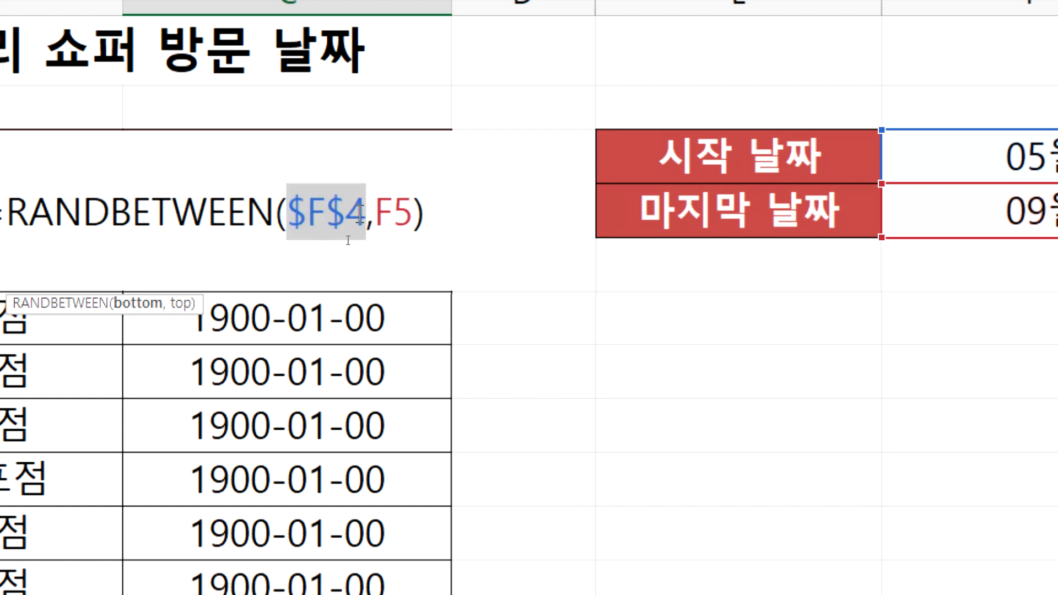
key(F4)
key(Return)
click(386, 207)
double_click(450, 237)
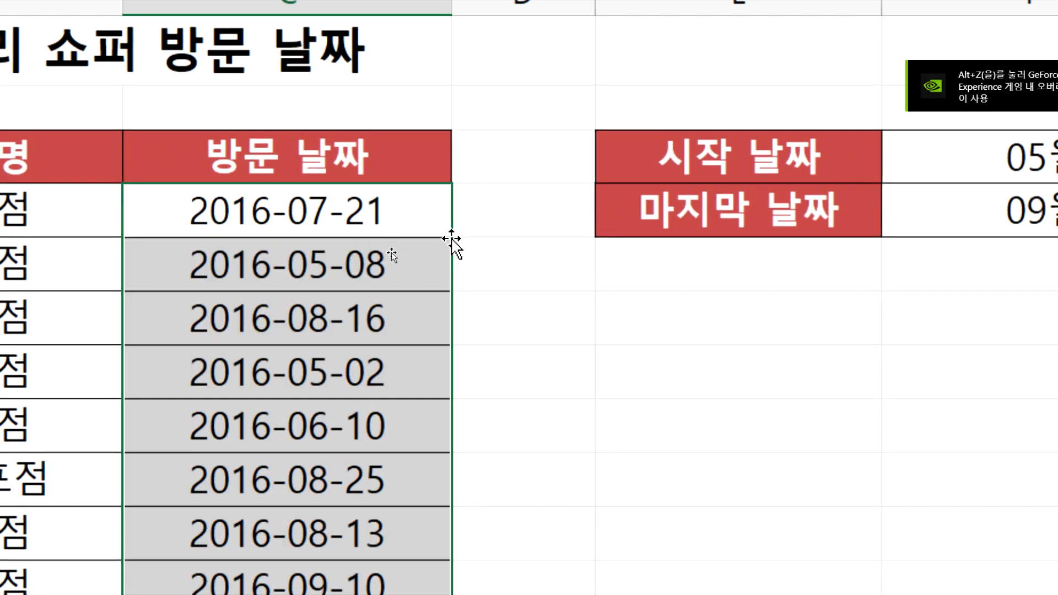
- Check the absolute references in the 강원점 formula and re-enter 방문 날짜 formulas unchanged to redraw the random dates
click(401, 262)
double_click(413, 209)
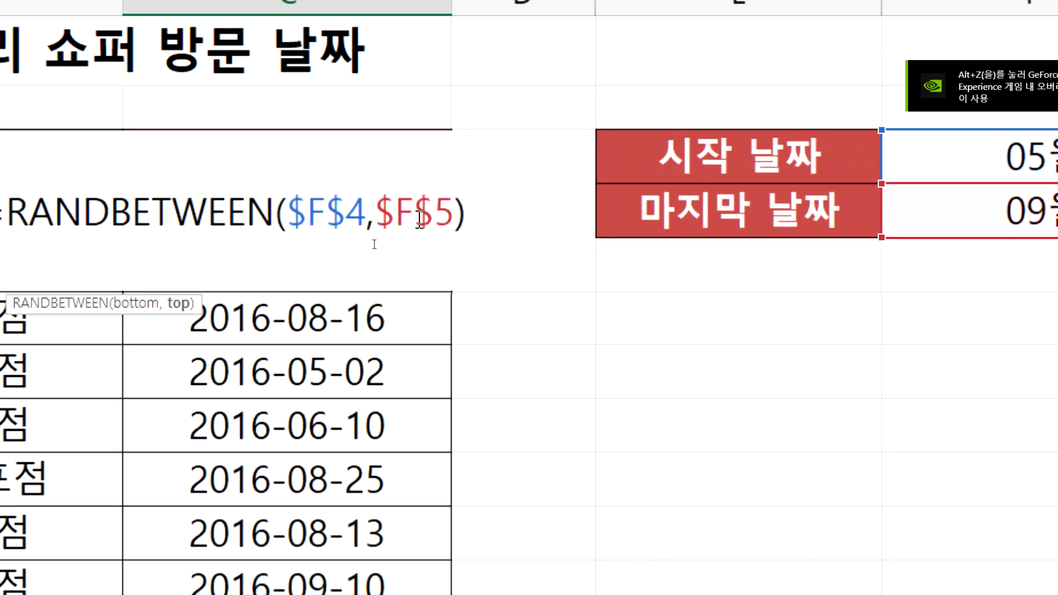
key(Return)
scroll(308, 402, down, 3)
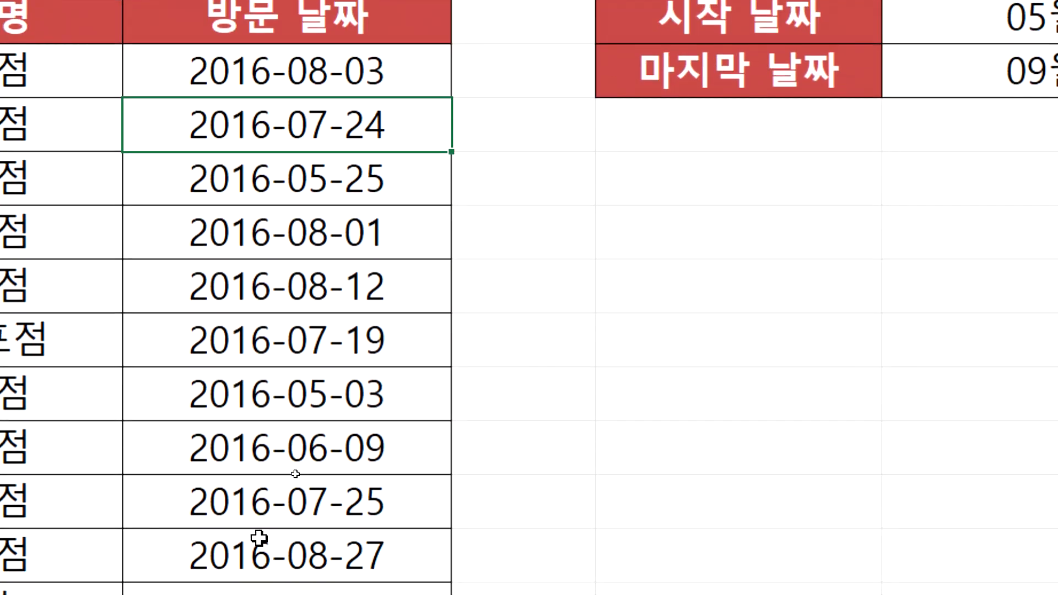
double_click(312, 401)
key(Return)
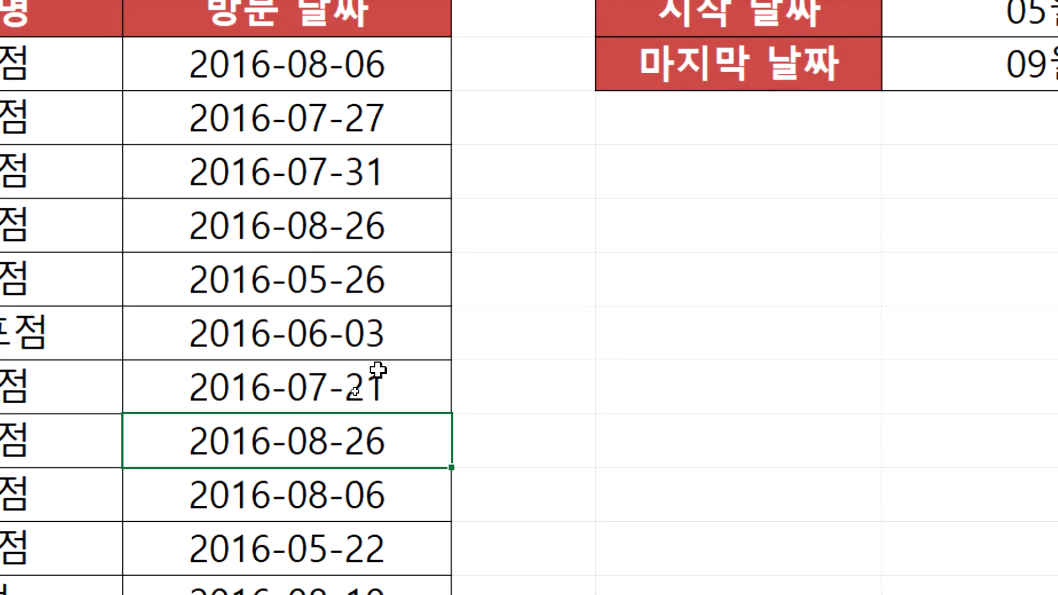
- Switch to the Notepad notes and insert an empty line below the RANDBETWEEN 함수 heading
scroll(380, 345, up, 1)
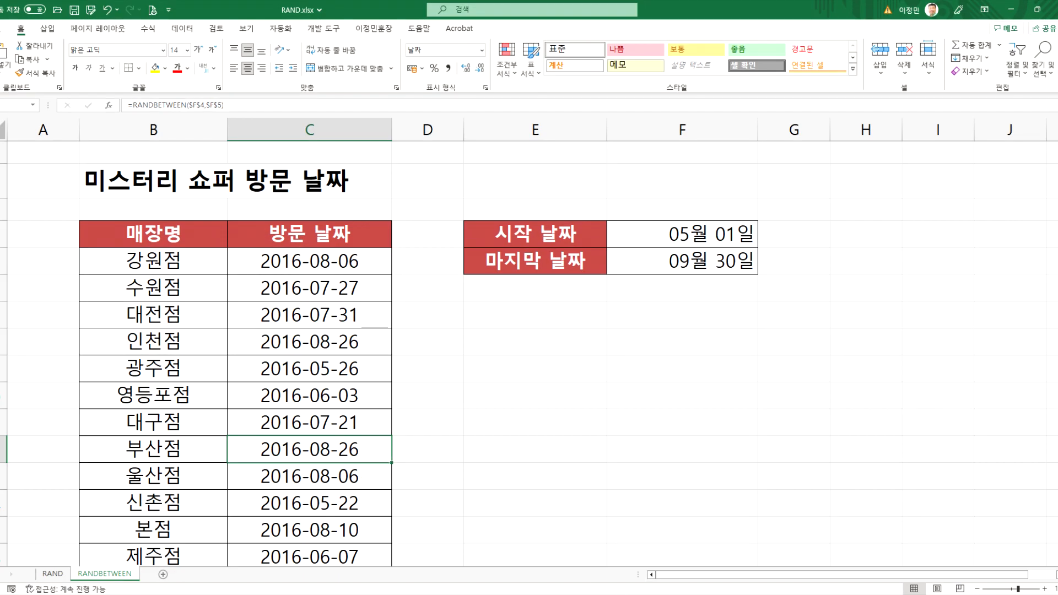
key(alt+Tab)
scroll(285, 258, down, 2)
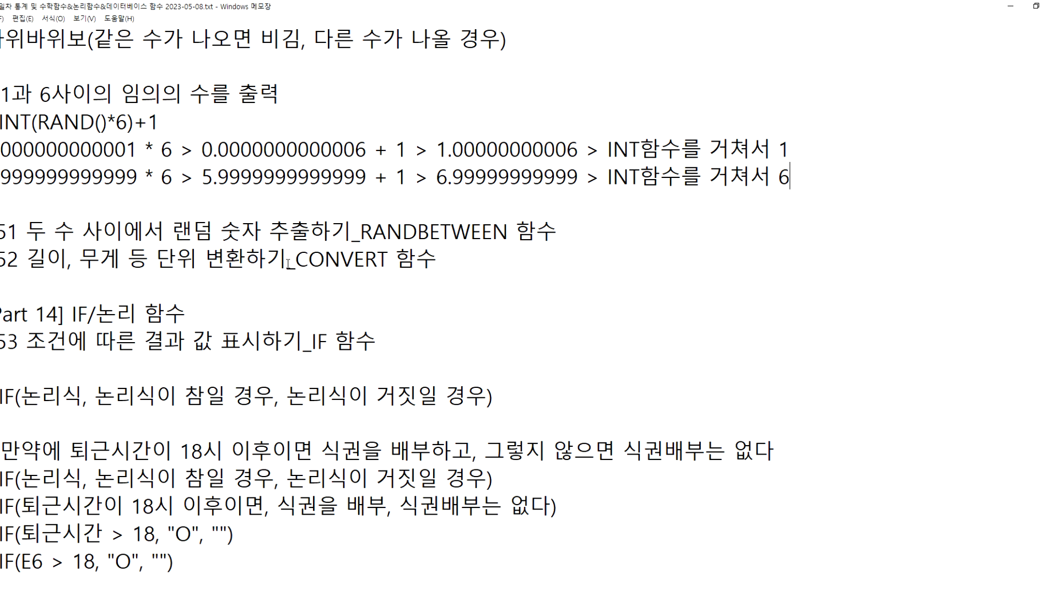
click(594, 232)
key(Return)
text(ㄱ무)
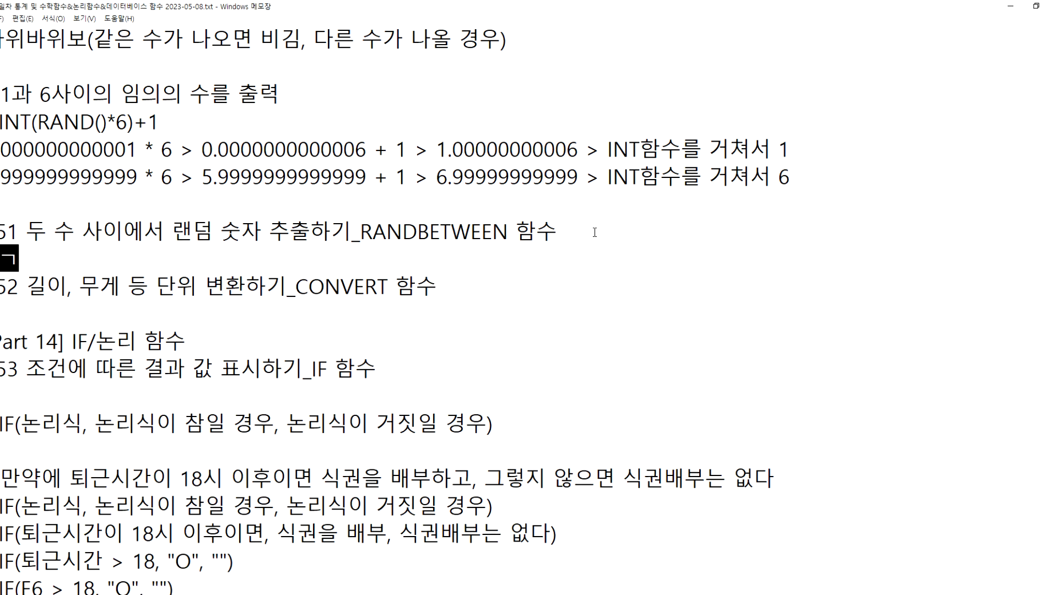
key(BackSpace)
key(BackSpace)
key(BackSpace)
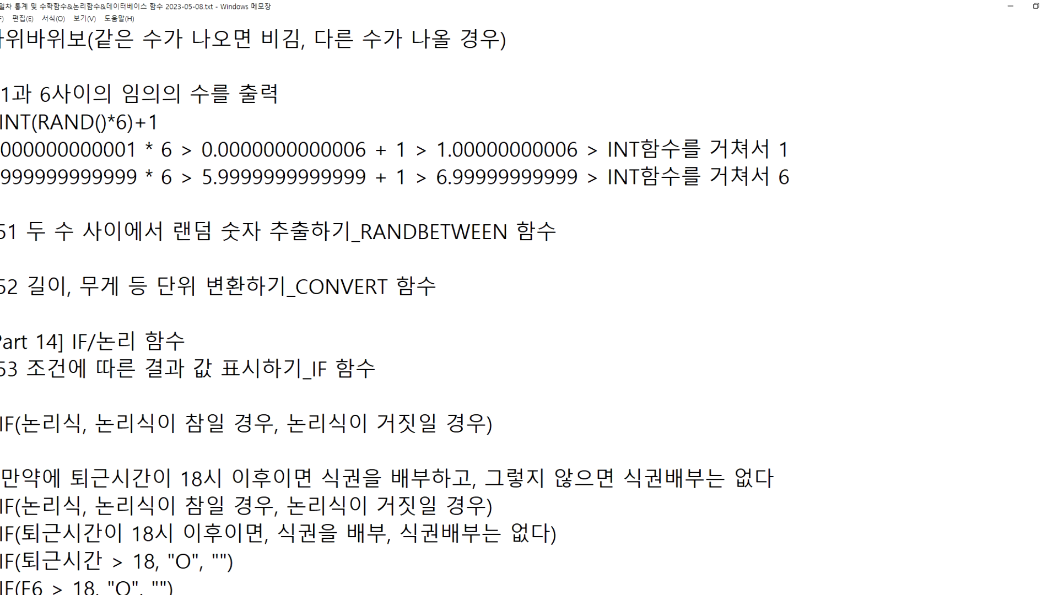
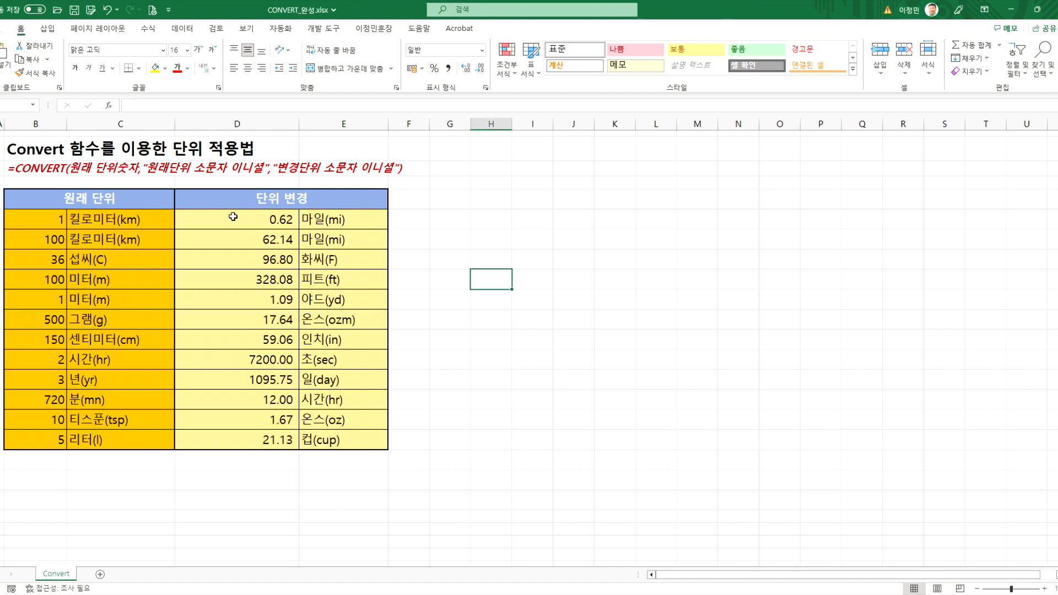
- Inspect the CONVERT formula that turns 1 킬로미터(km) into 마일(mi) in the 단위 변경 column
click(232, 219)
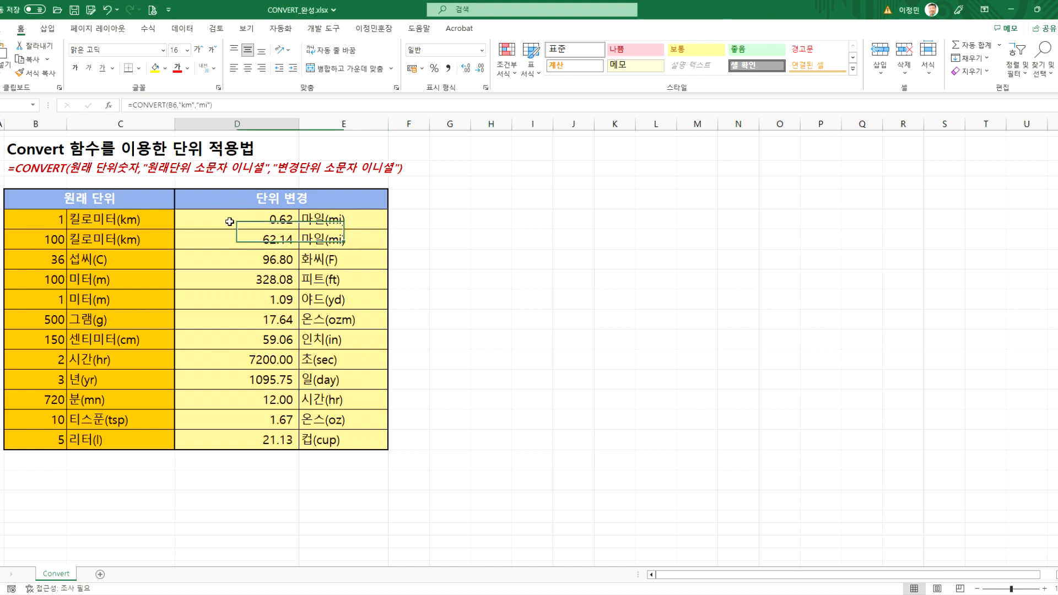
double_click(230, 222)
key(Escape)
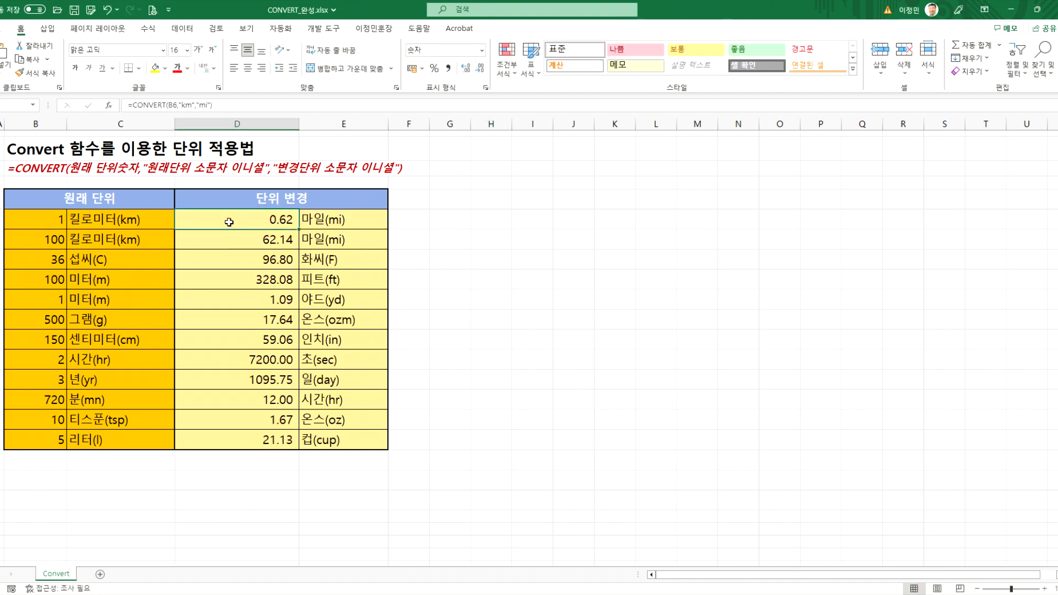
double_click(231, 221)
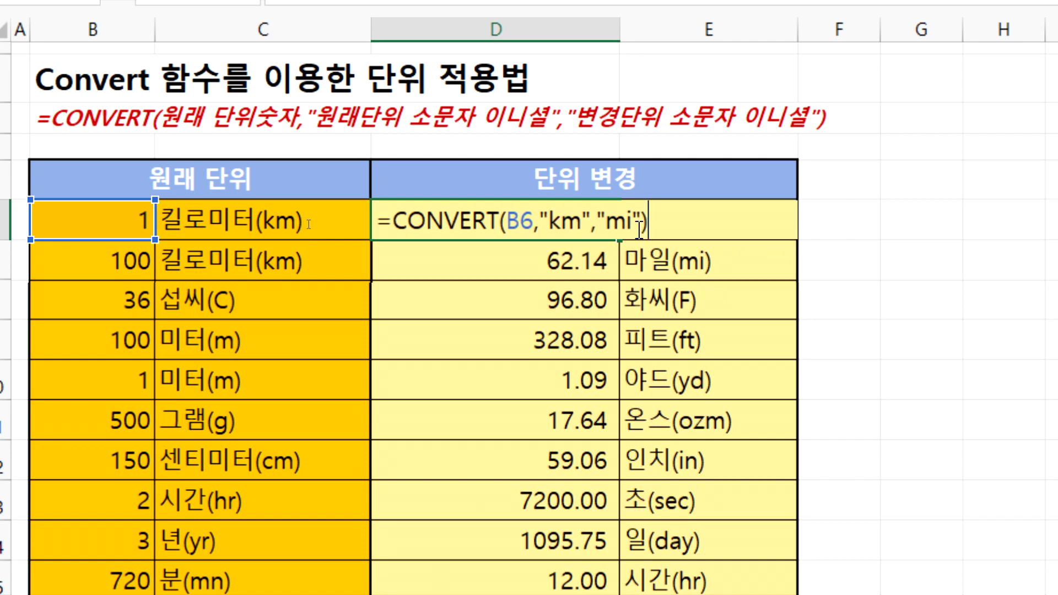
key(Return)
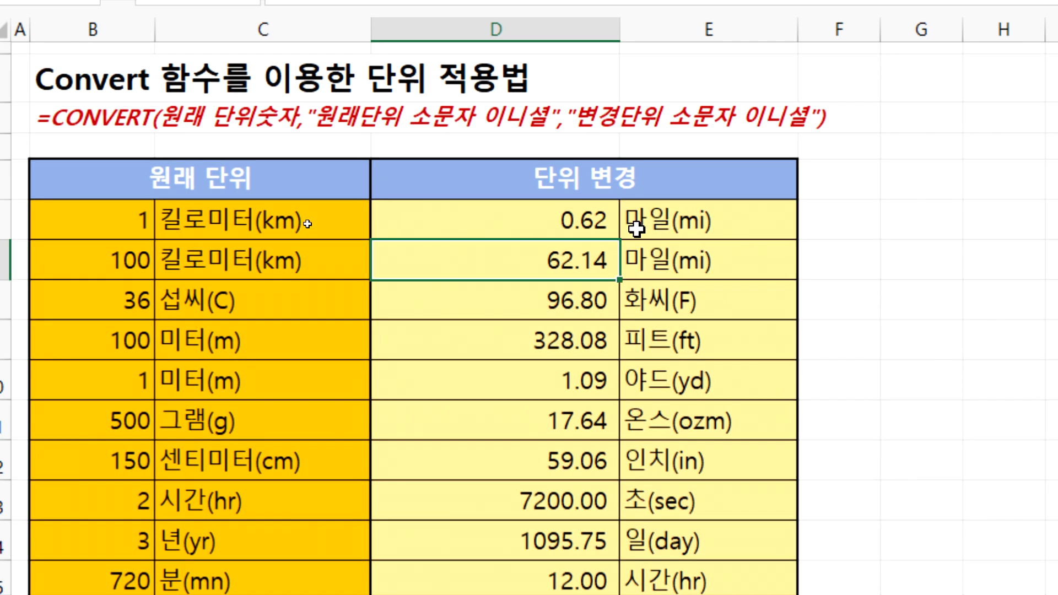
key(Up)
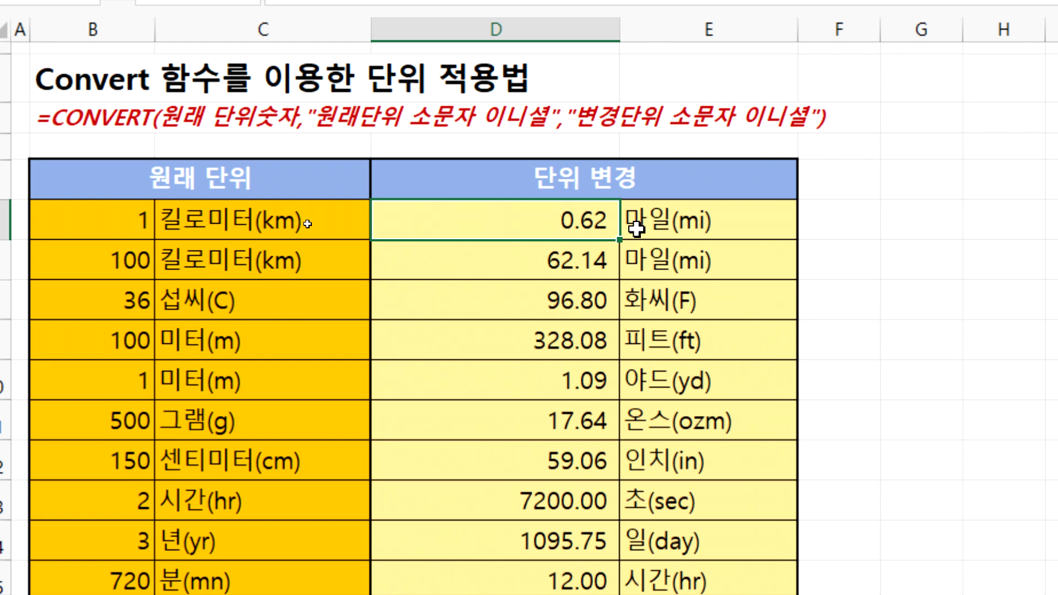
- Enter =CONVERT(155,"MI", "KM") in cell G6 beside the conversion table
click(890, 224)
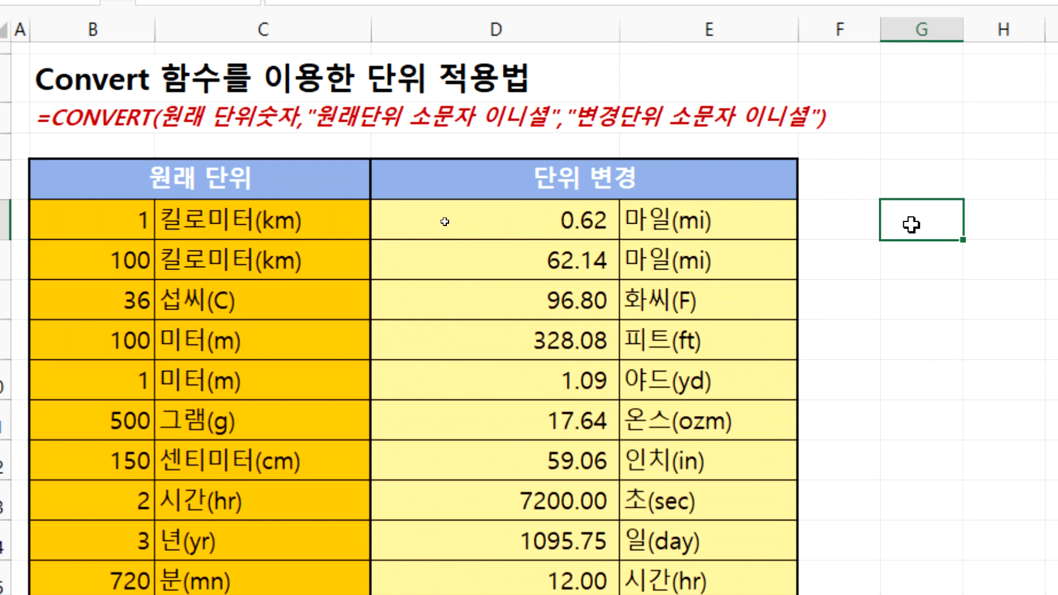
text(=CONVERT)
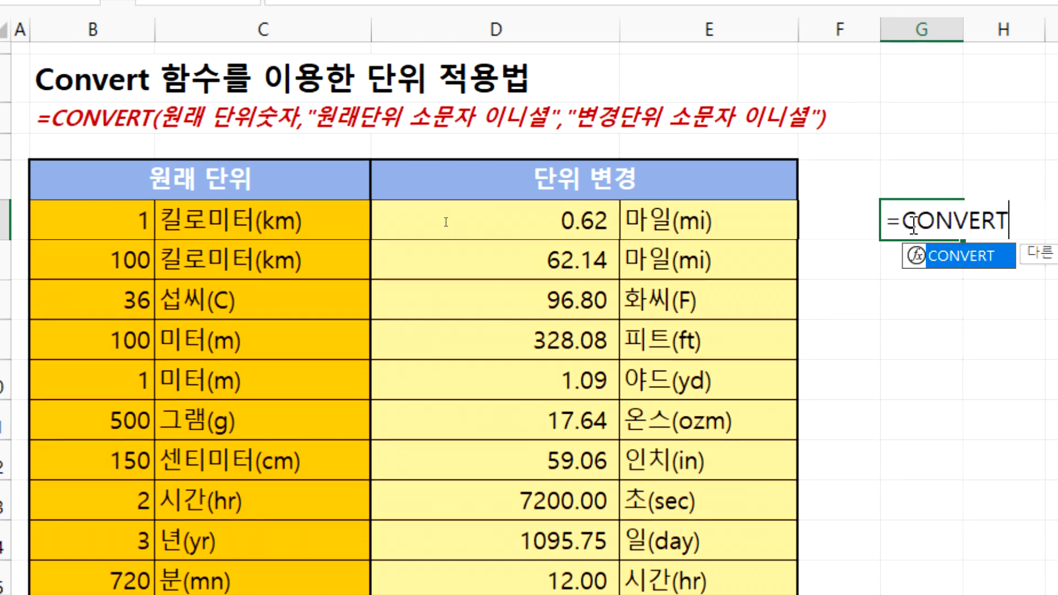
text((155)
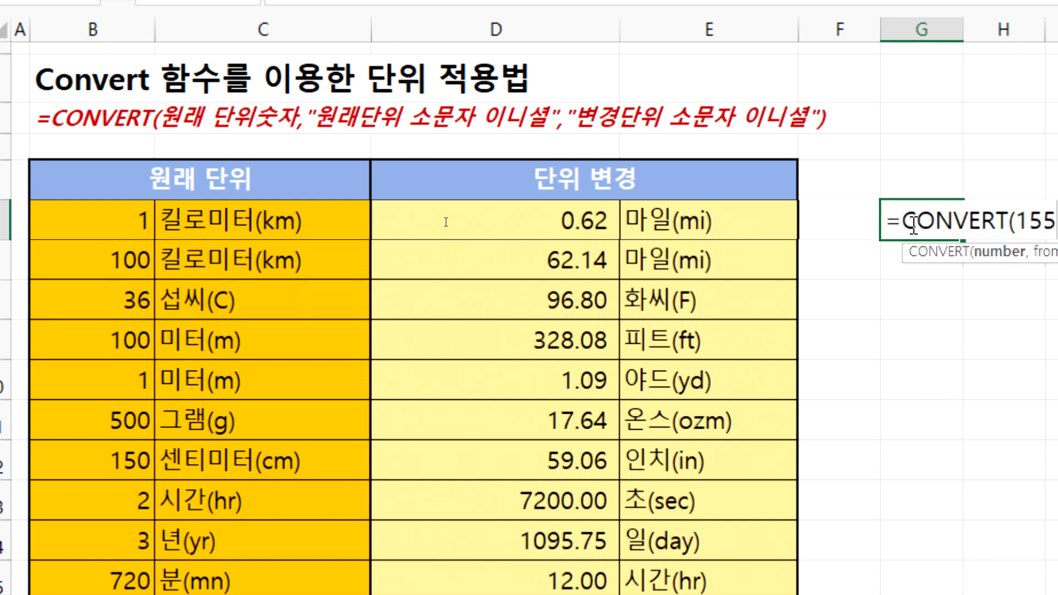
text(,)
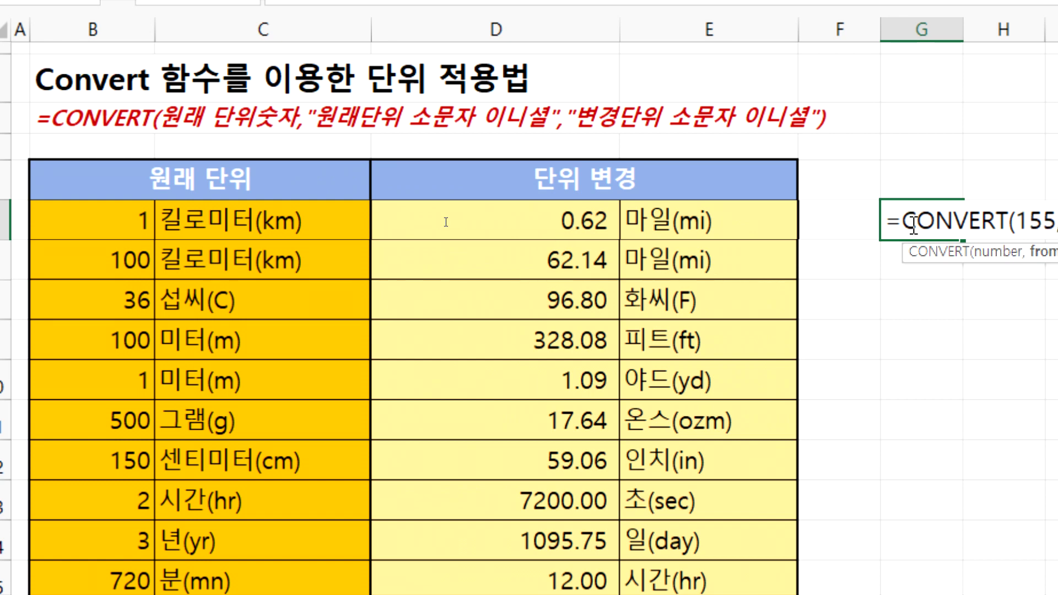
text("MI",)
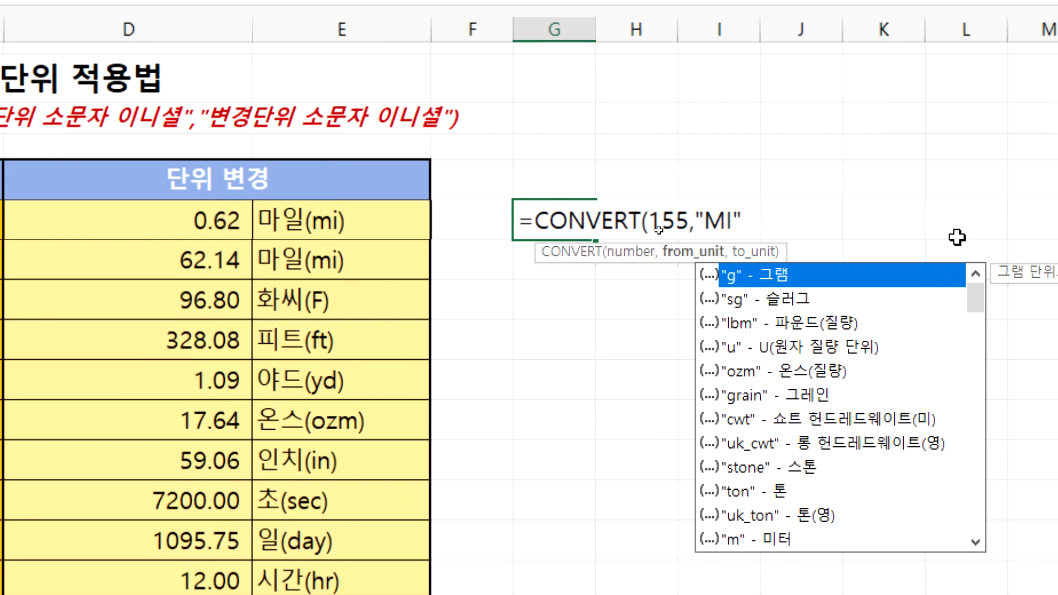
text( "KM)
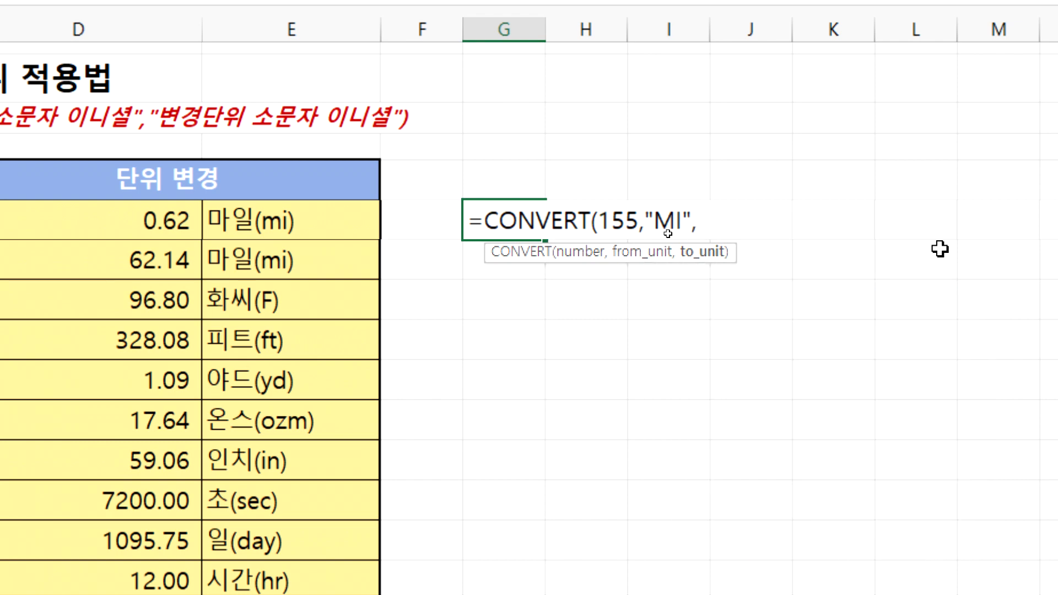
text(")
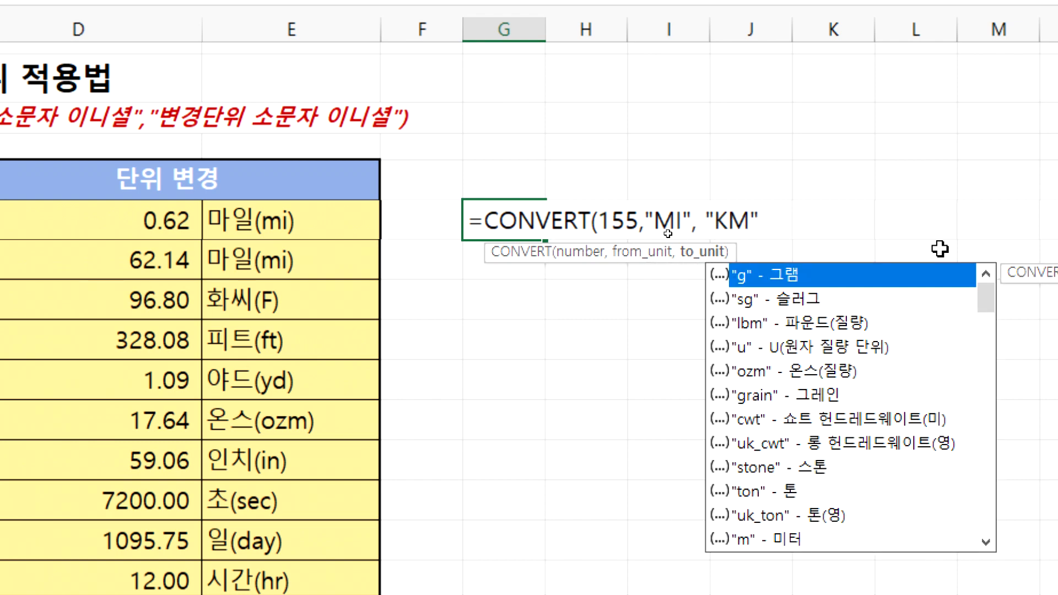
key(Return)
- Correct both unit codes in the G6 formula to lowercase so it reads =CONVERT(155,"mi", "km")
key(Up)
key(F2)
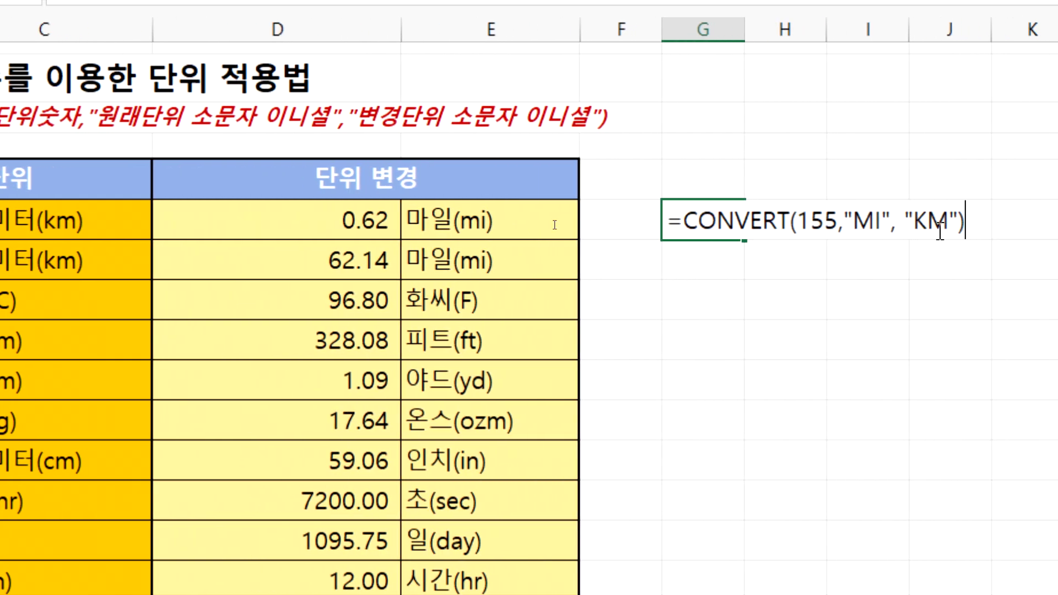
click(998, 227)
key(Delete)
key(Delete)
text(M)
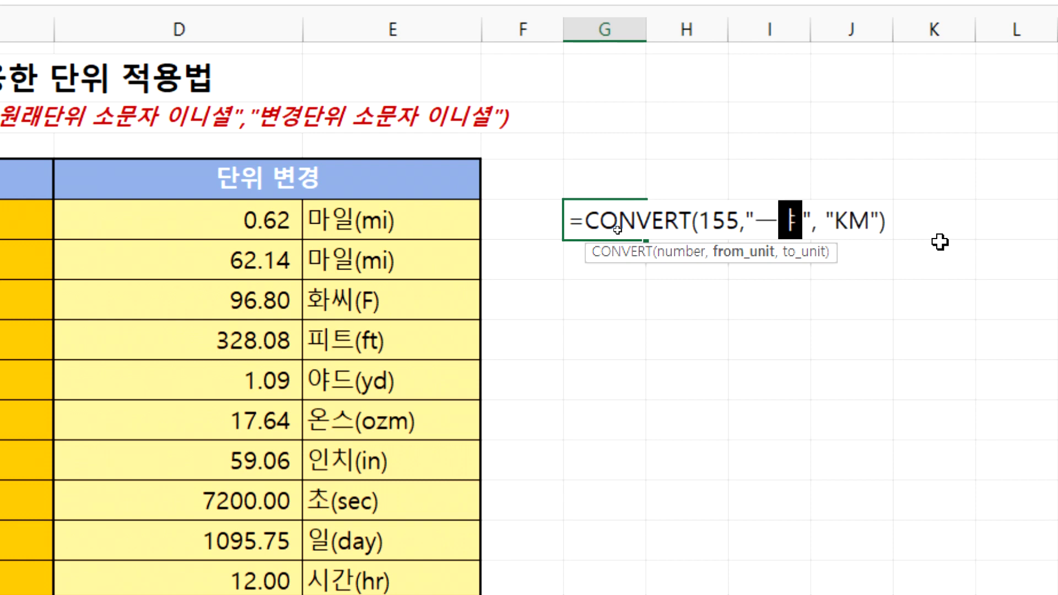
text(I)
key(BackSpace)
key(BackSpace)
text(mi)
key(Right)
key(Right)
key(Right)
key(Right)
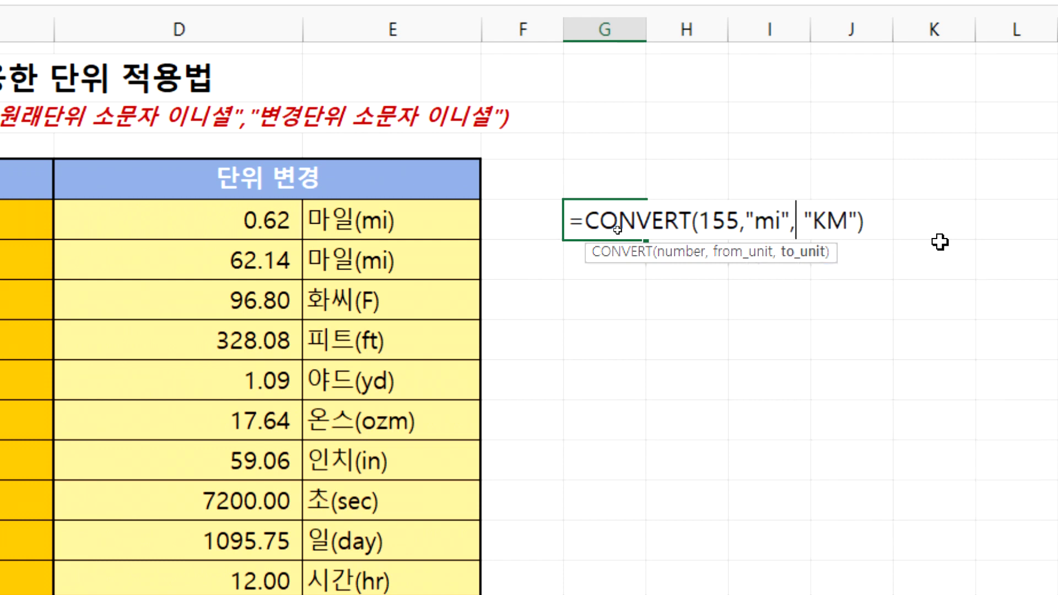
text(km)
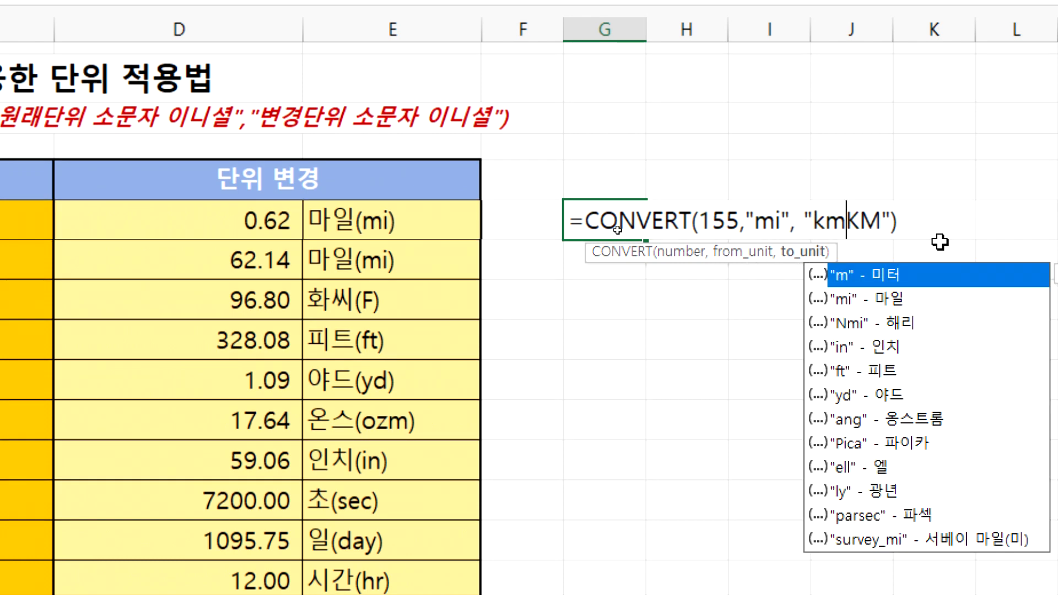
key(Delete)
key(Delete)
key(Return)
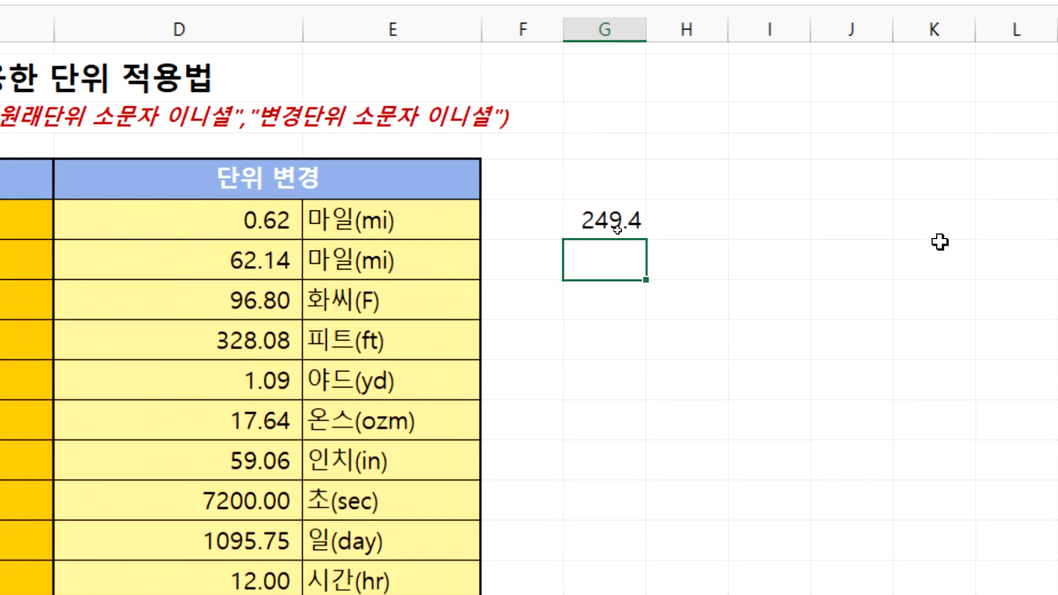
- Enter the note 155마일 휴전선 in G7 and review the CONVERT formula above it
text(155마일 휴전선)
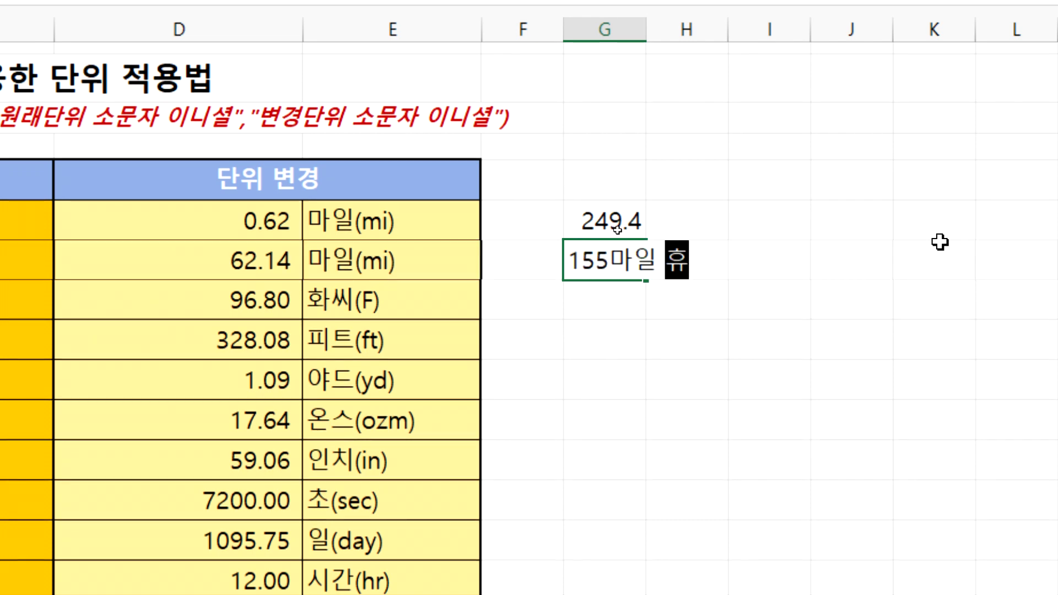
key(Return)
click(617, 229)
key(F2)
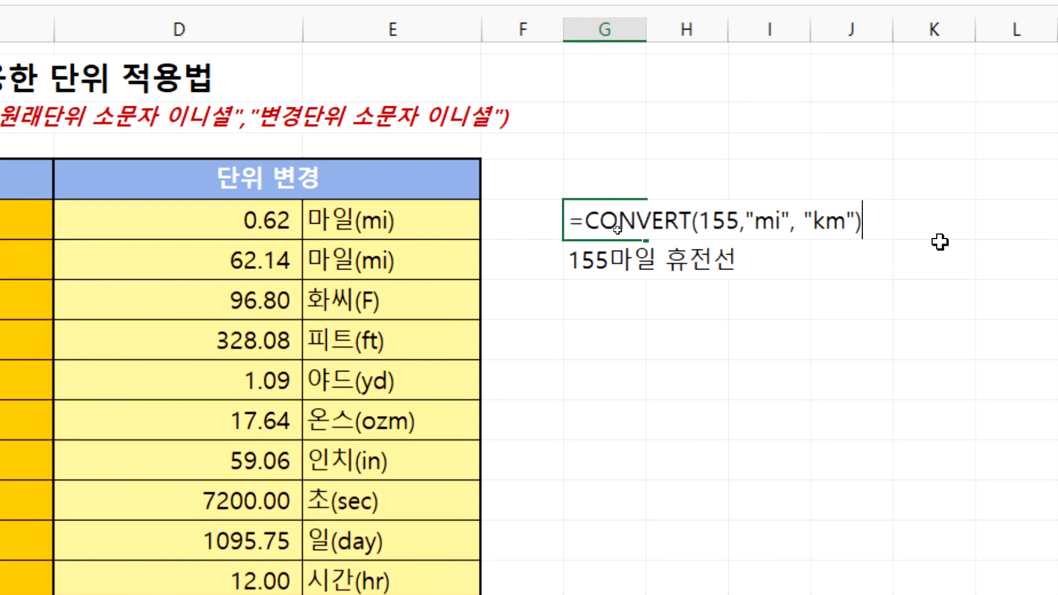
key(Escape)
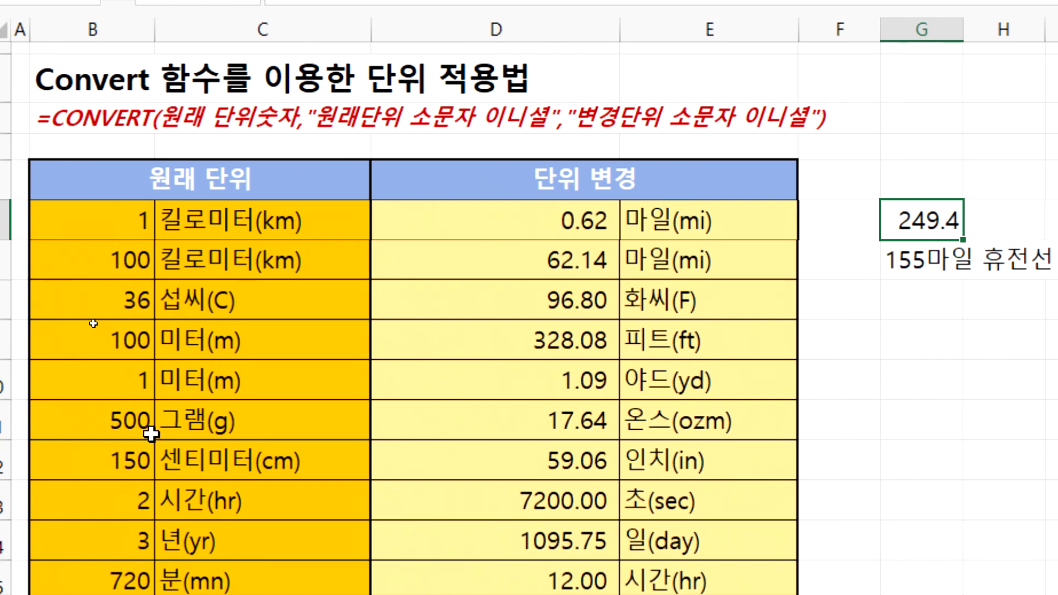
- Inspect the CONVERT formula in the 섭씨(C) row and leave it unedited
click(158, 304)
double_click(475, 304)
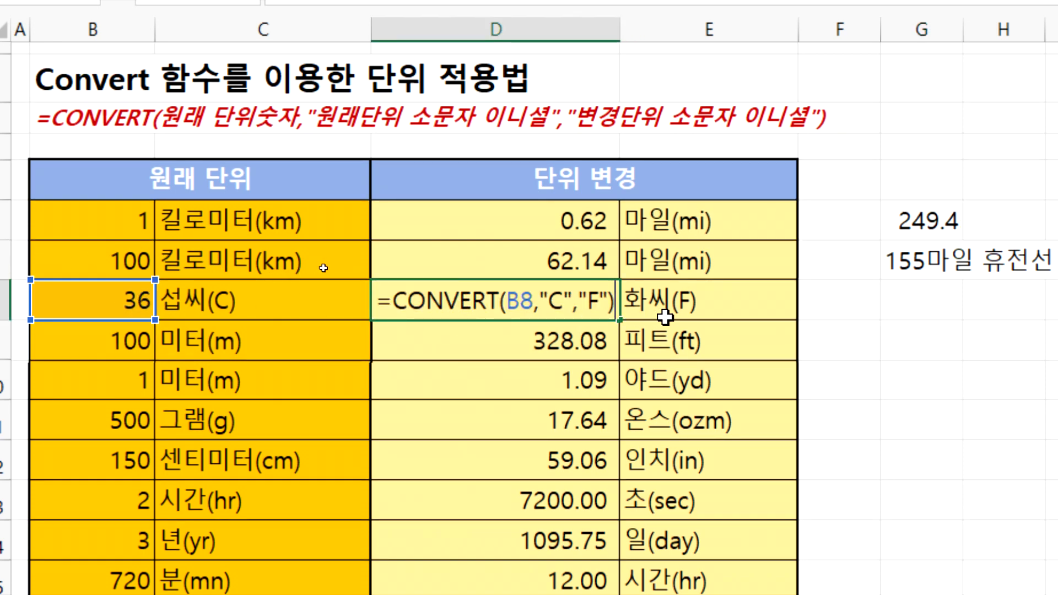
key(Escape)
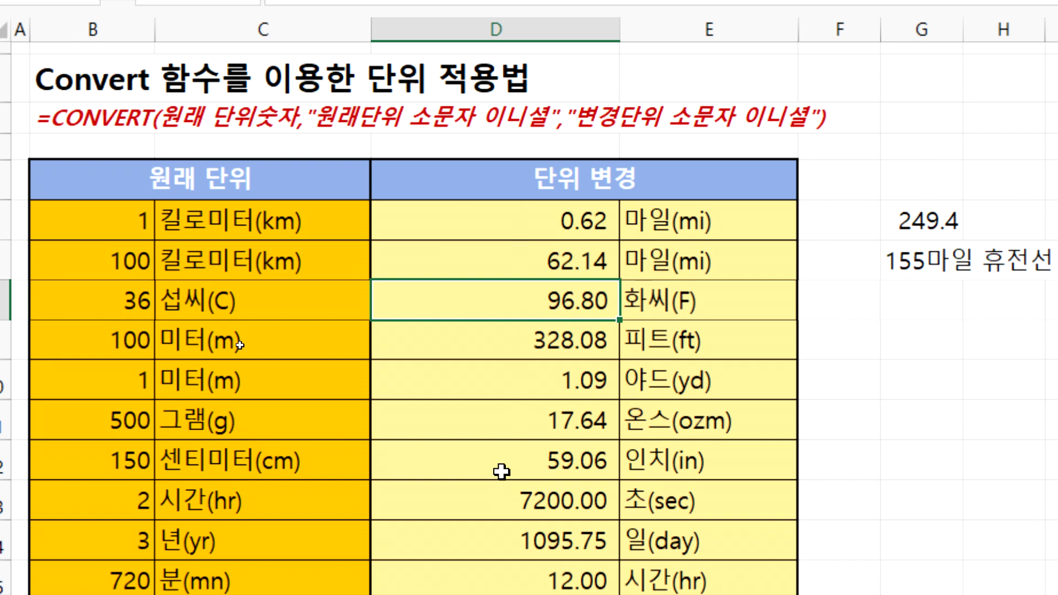
- Begin a CONVERT formula in cell G9 with 155 as the number, replacing the mistyped Korean characters
scroll(502, 471, down, 2)
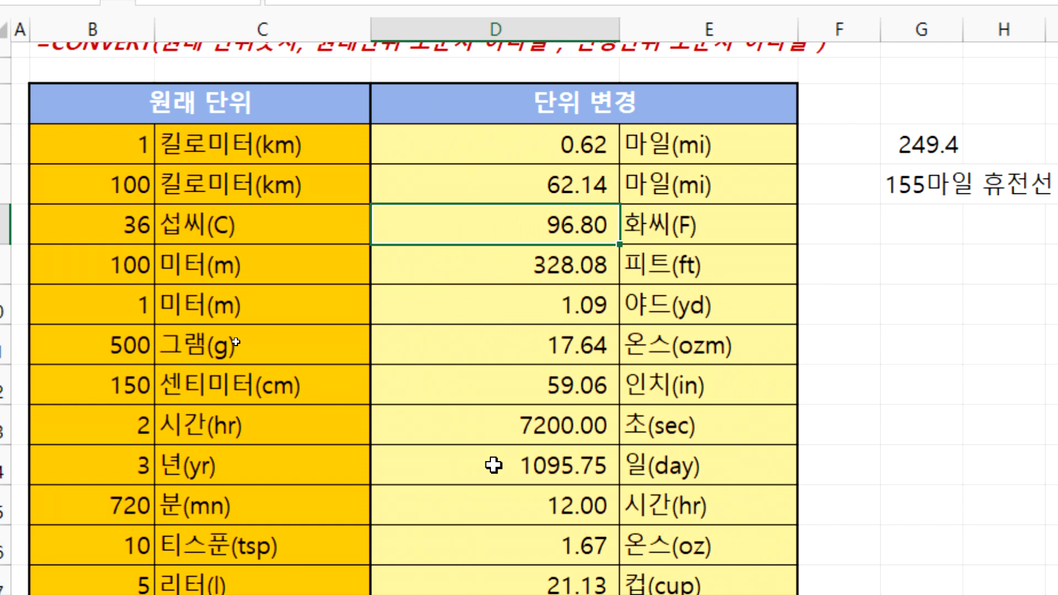
double_click(887, 274)
text(=채ㅜㅍ)
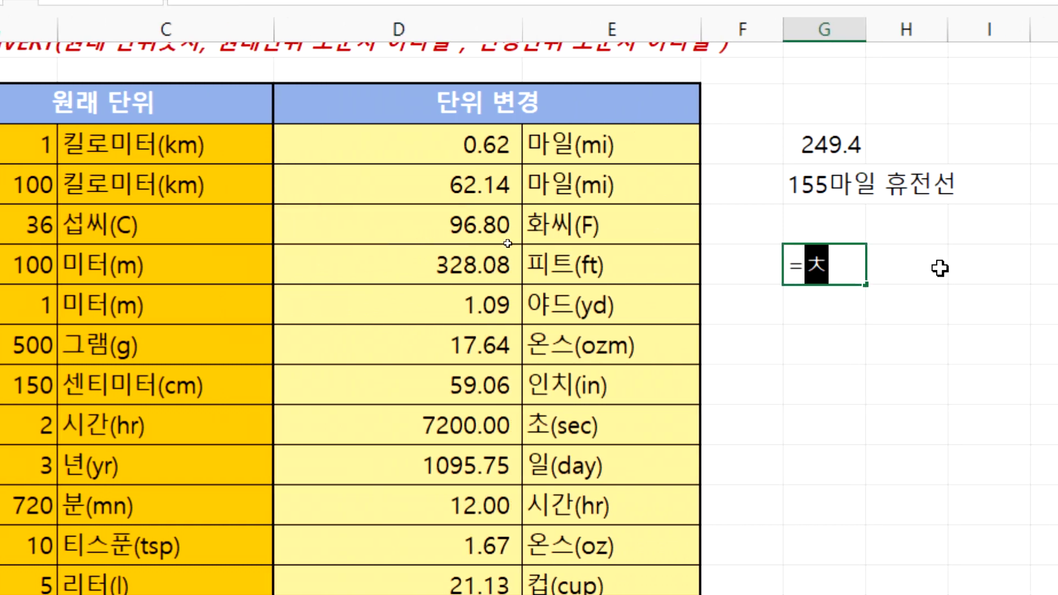
text(ㄷㄱ)
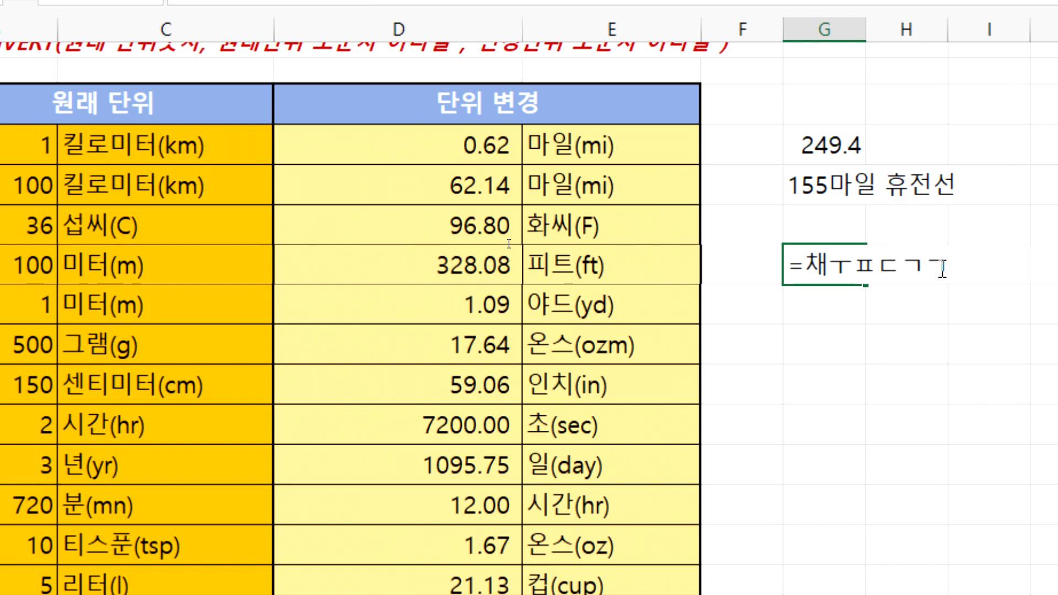
key(BackSpace)
key(BackSpace)
key(BackSpace)
key(BackSpace)
key(BackSpace)
text(co)
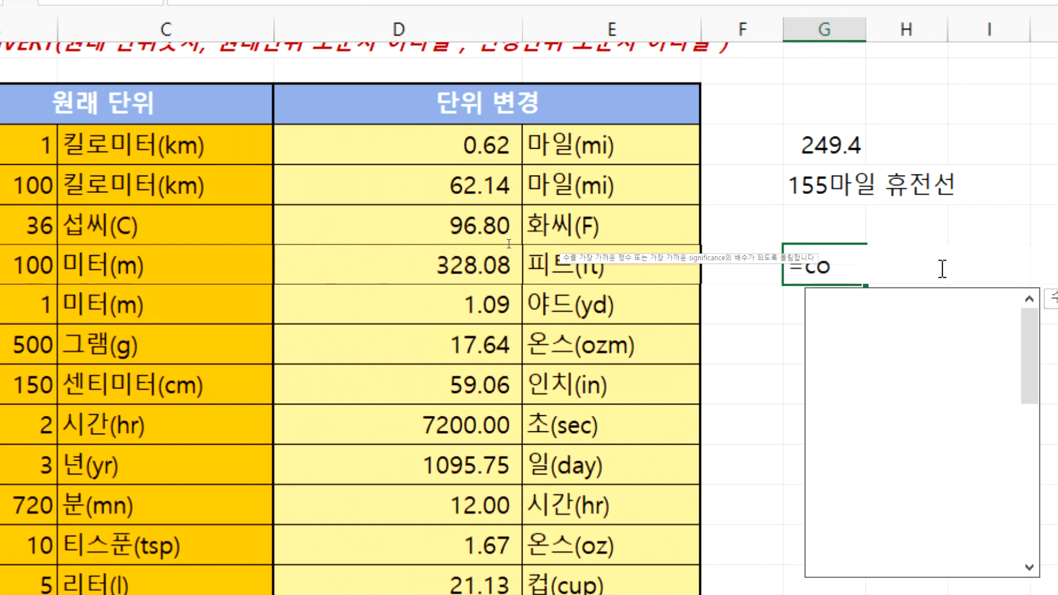
text(nvert)
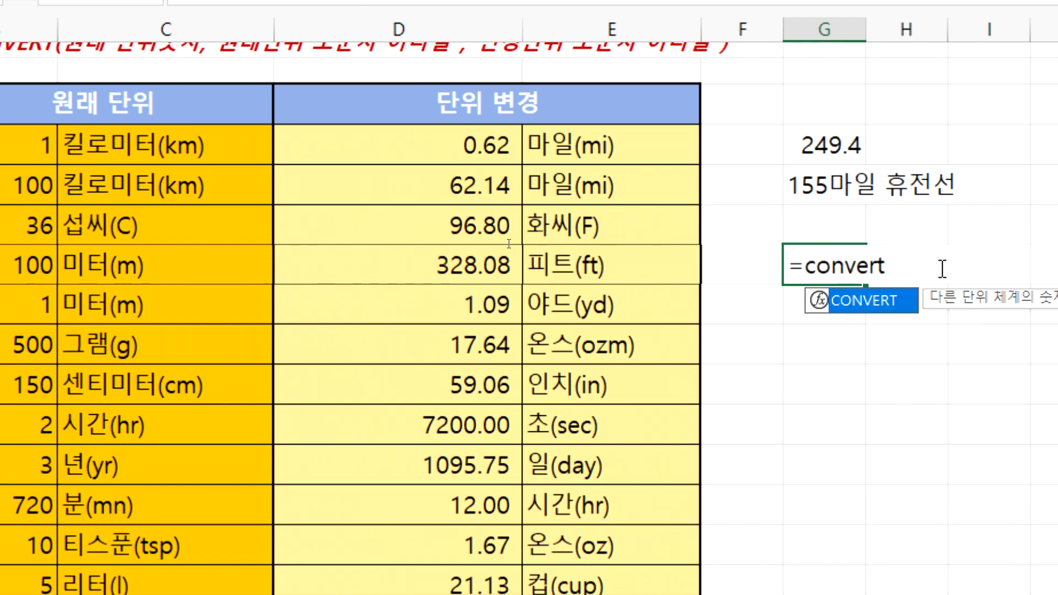
text((155)
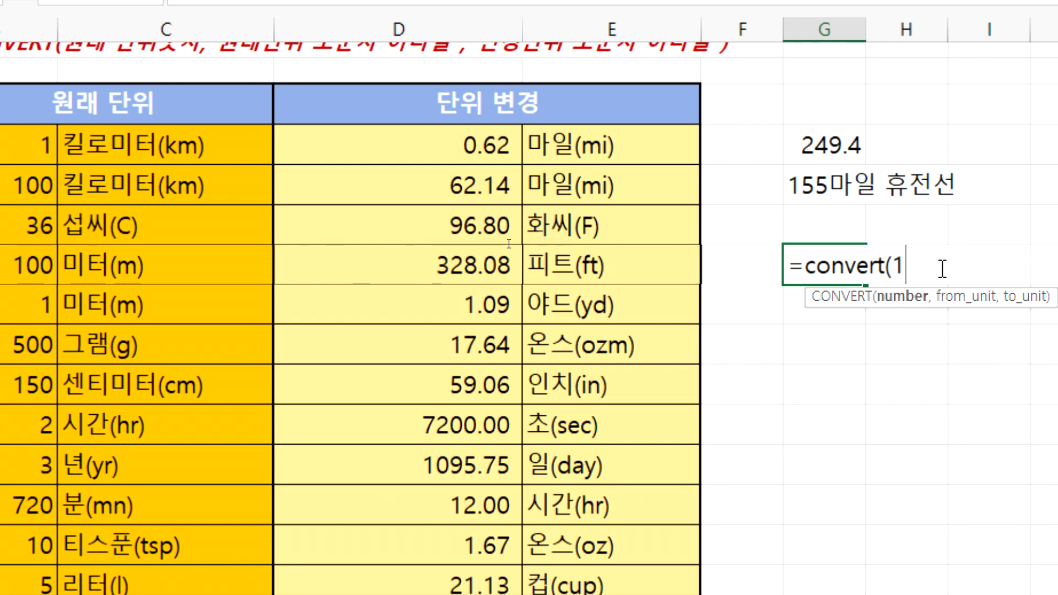
- Complete the G9 formula with "mi" as the source unit and "km" as the target unit
text(,)
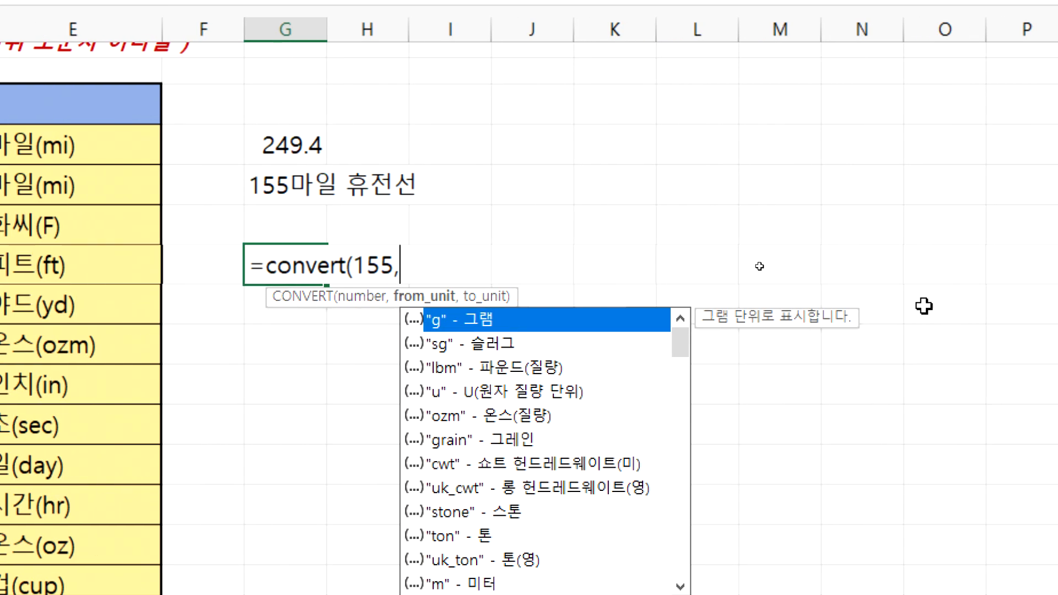
scroll(472, 457, down, 1)
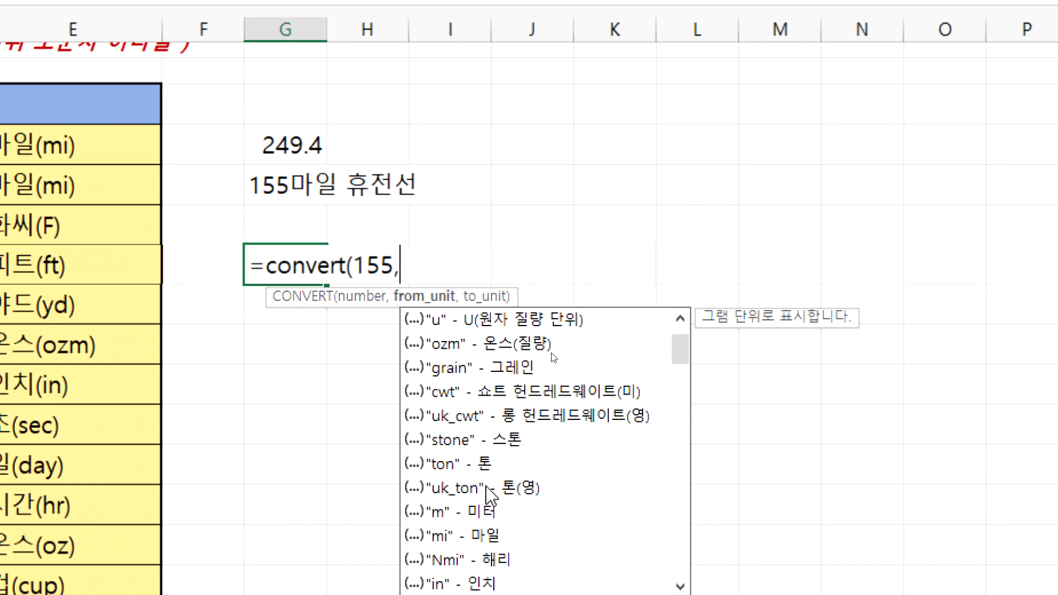
double_click(491, 523)
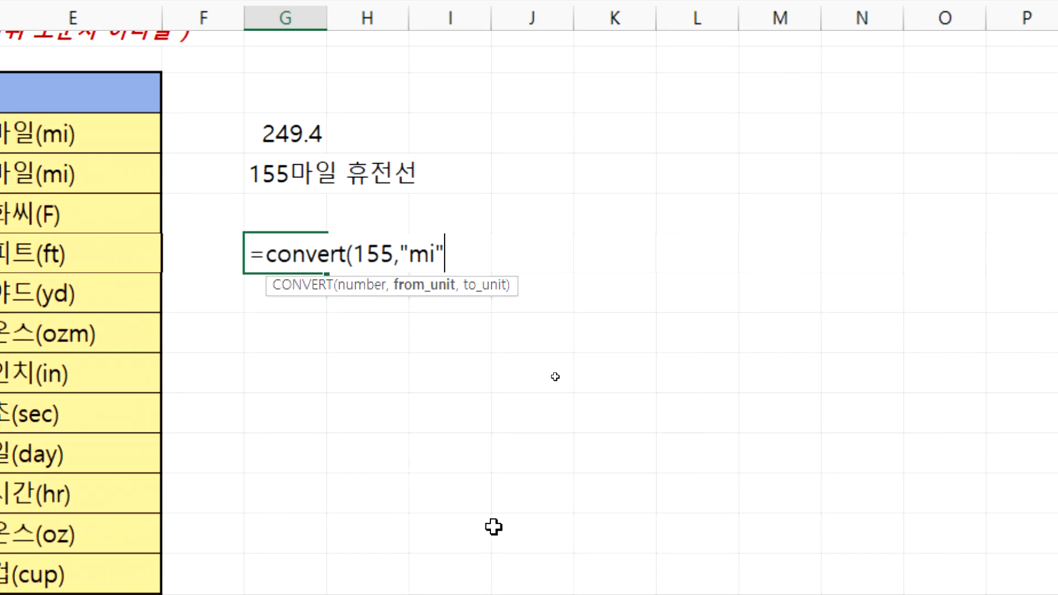
text(,)
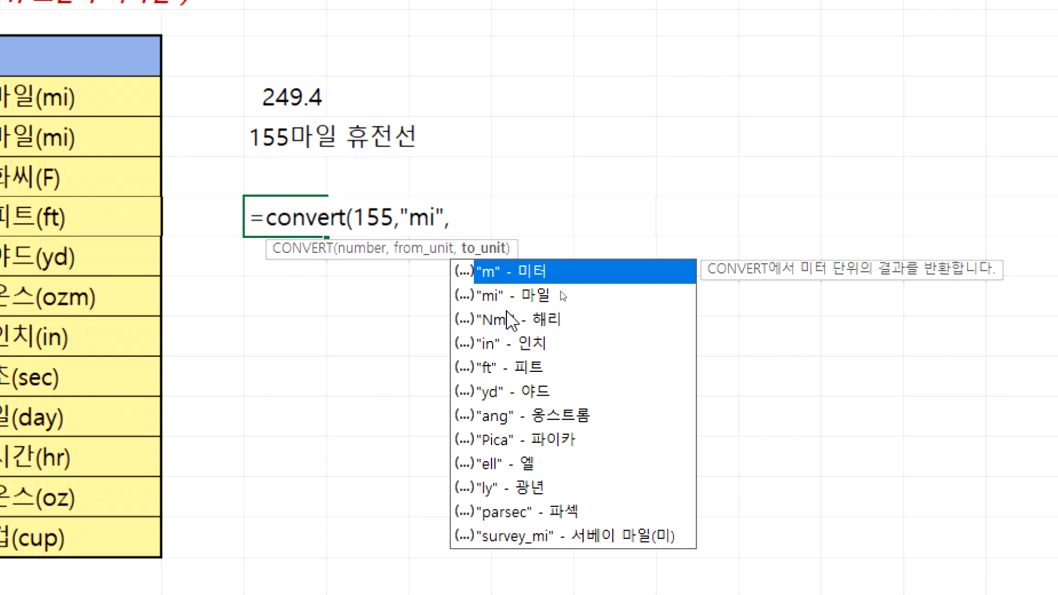
double_click(556, 269)
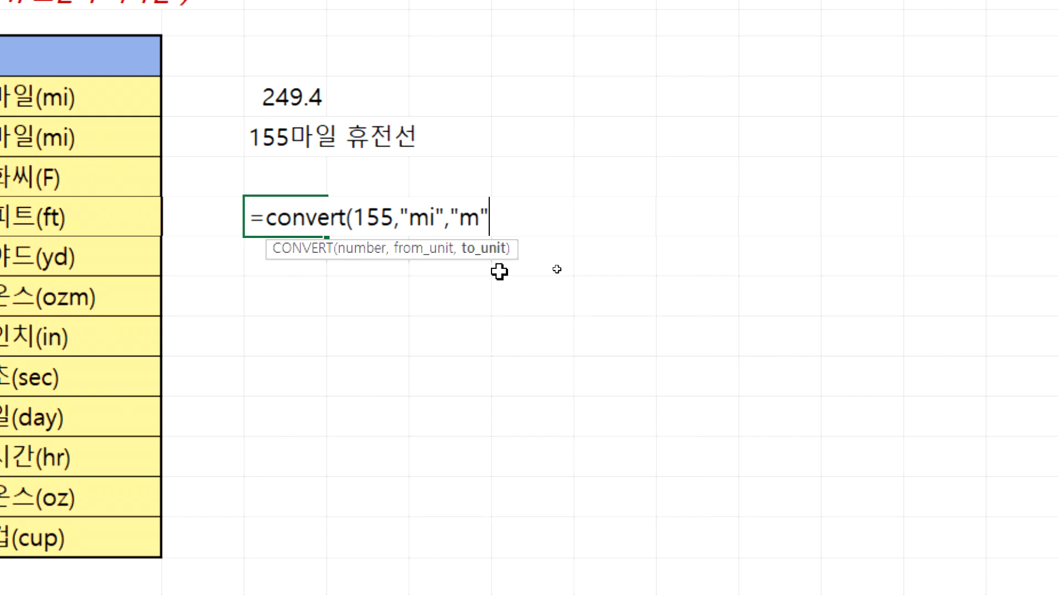
key(Left)
key(Left)
text(k)
key(Return)
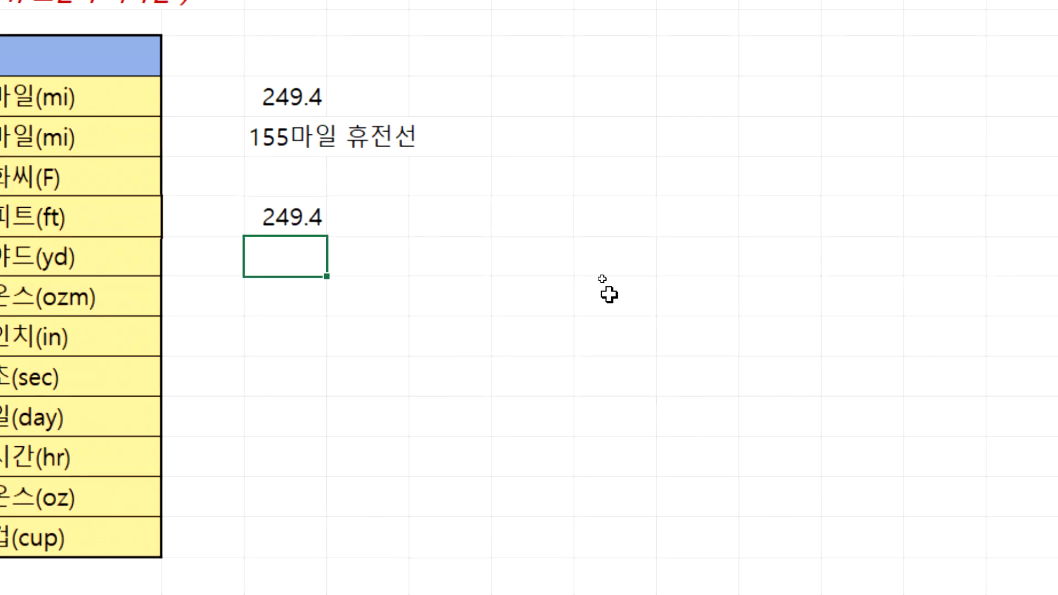
- Change the target unit in the G9 formula to "m" so it converts 155 miles to metres
click(306, 220)
double_click(306, 220)
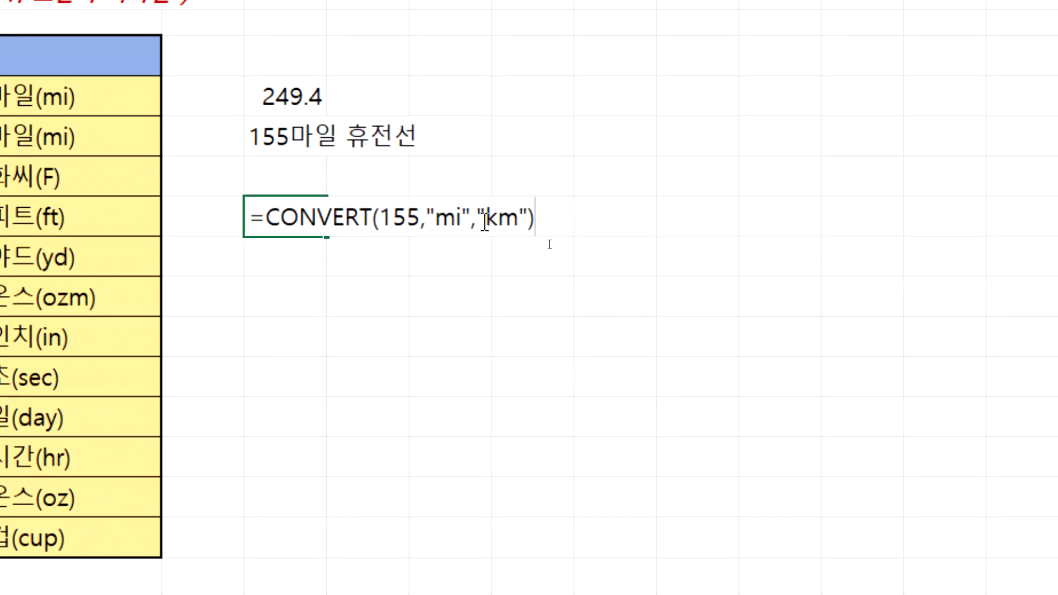
click(484, 217)
key(Delete)
key(Return)
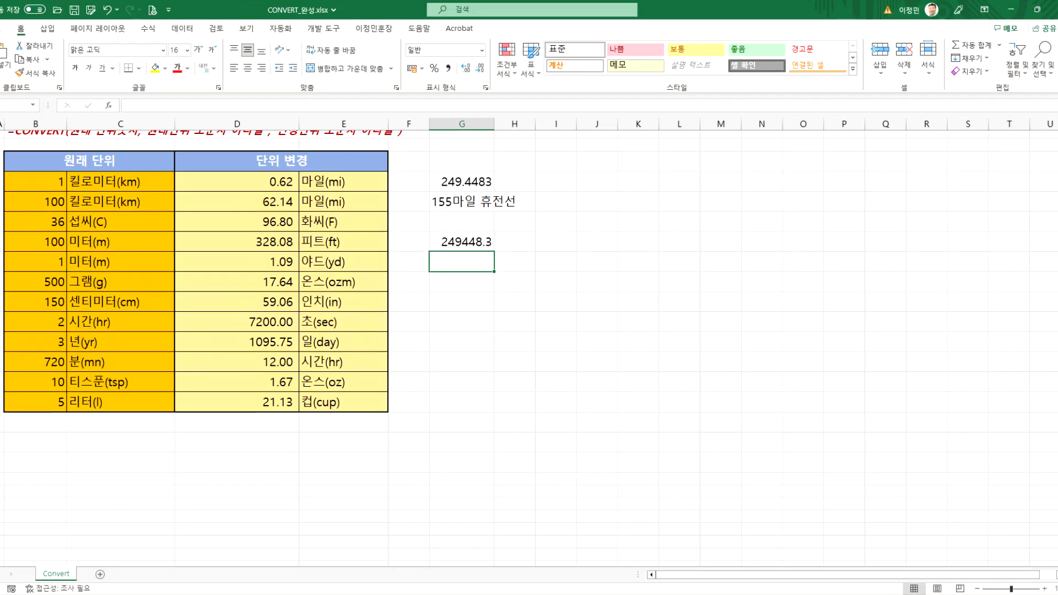
- Consult the lecture notes in Notepad and switch through IF.xlsx to the workbook IF중첩.xlsx
key(alt+Tab)
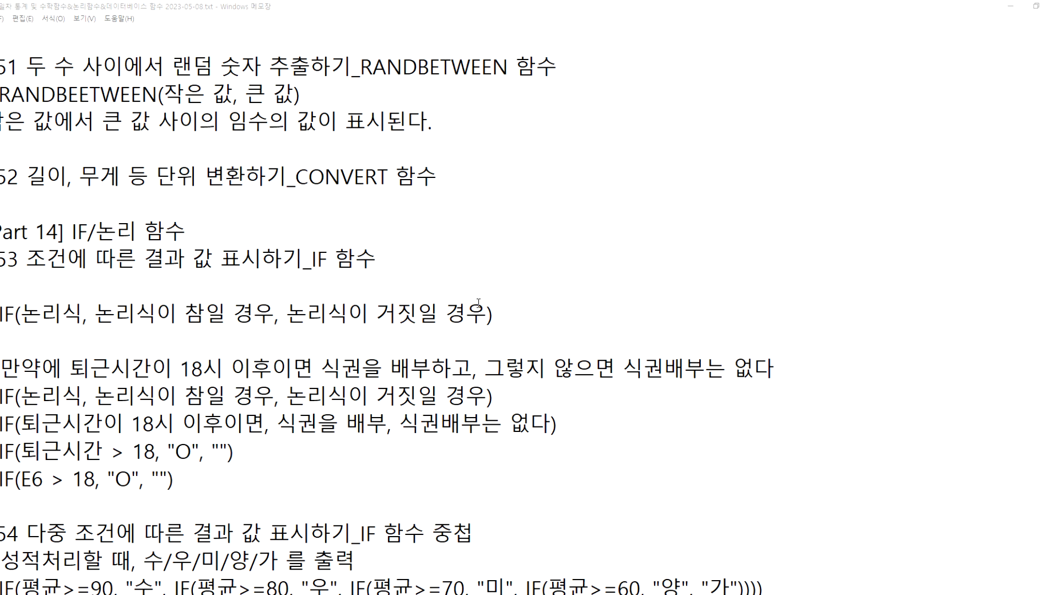
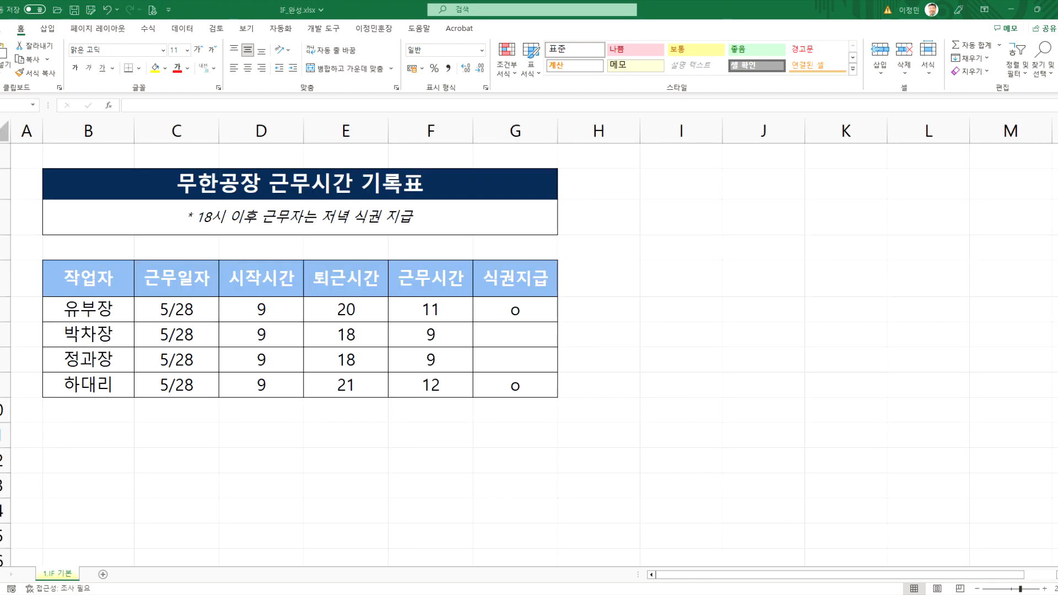
key(ctrl+Tab)
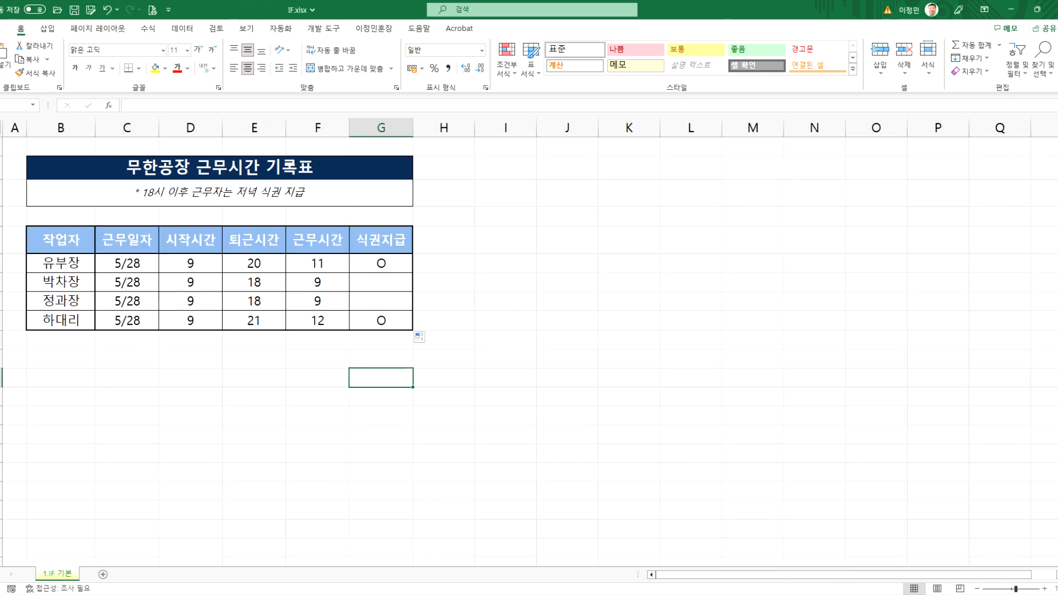
key(alt+Tab)
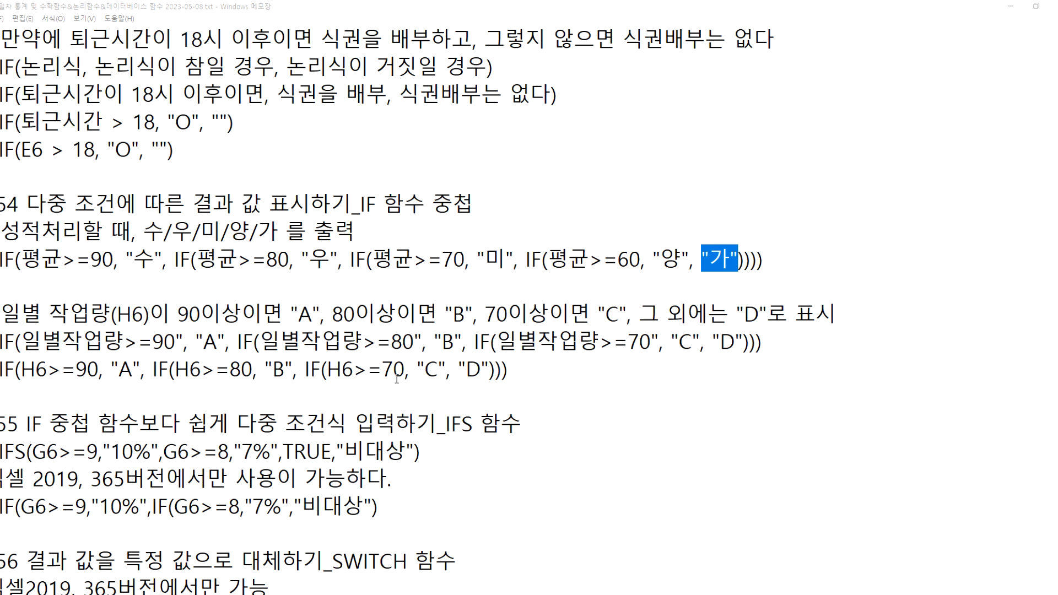
key(alt+Tab)
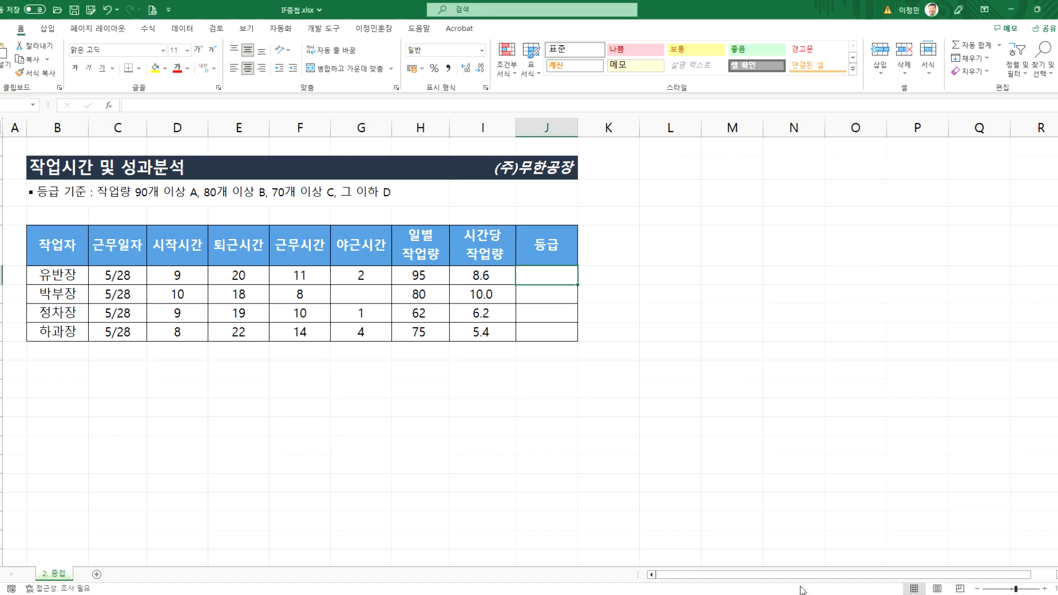
ctrl+scroll(532, 280, up, 2)
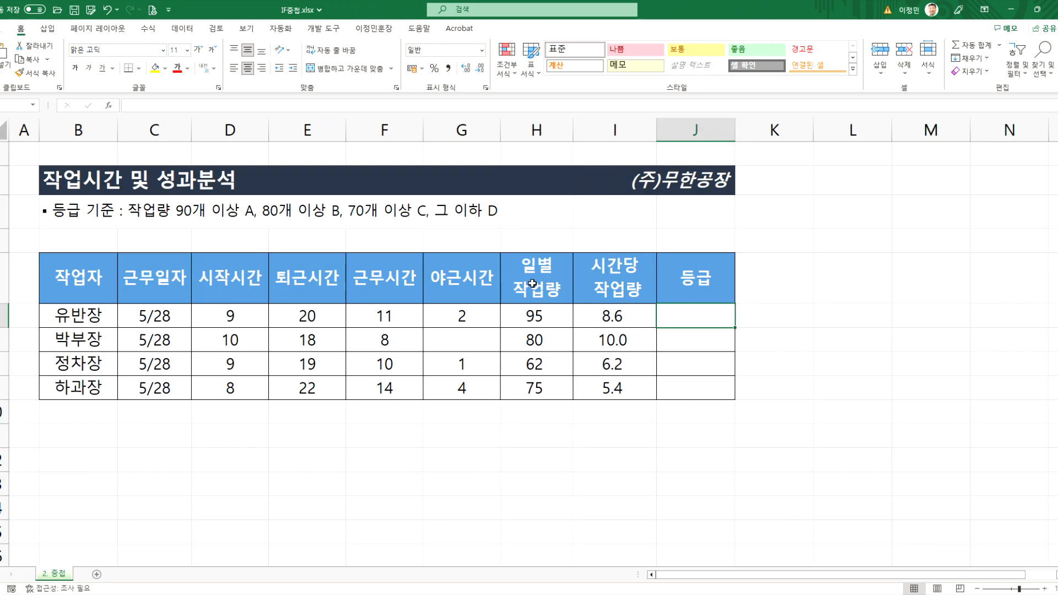
- Start a nested IF formula in 등급 cell J6 that returns "A" when H6>=90
click(528, 310)
click(695, 315)
text(=ㅑㄹ)
key(BackSpace)
key(BackSpace)
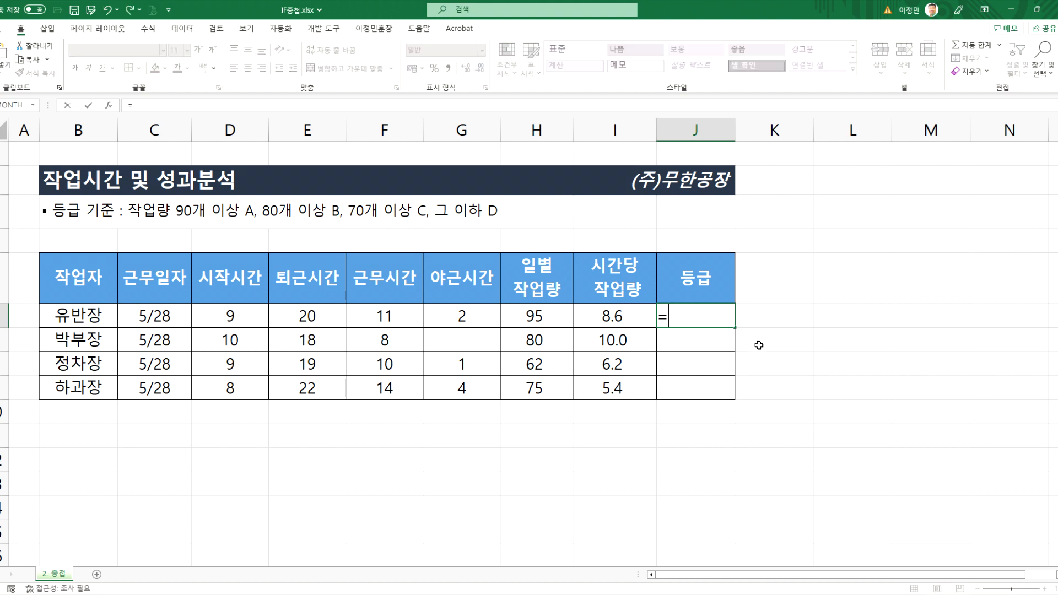
text(IF(H6>)
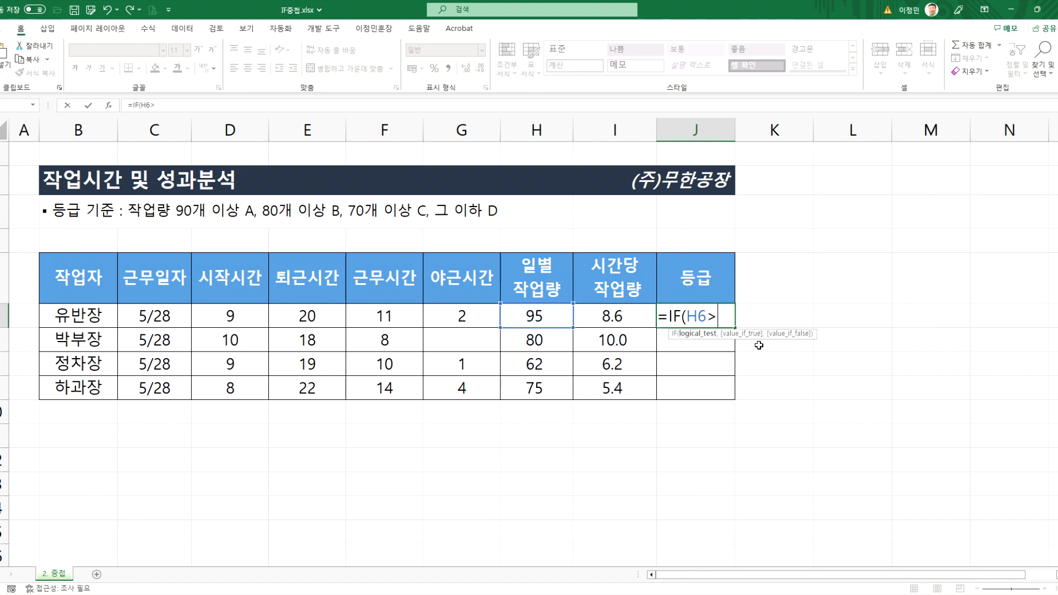
text(=)
text(9)
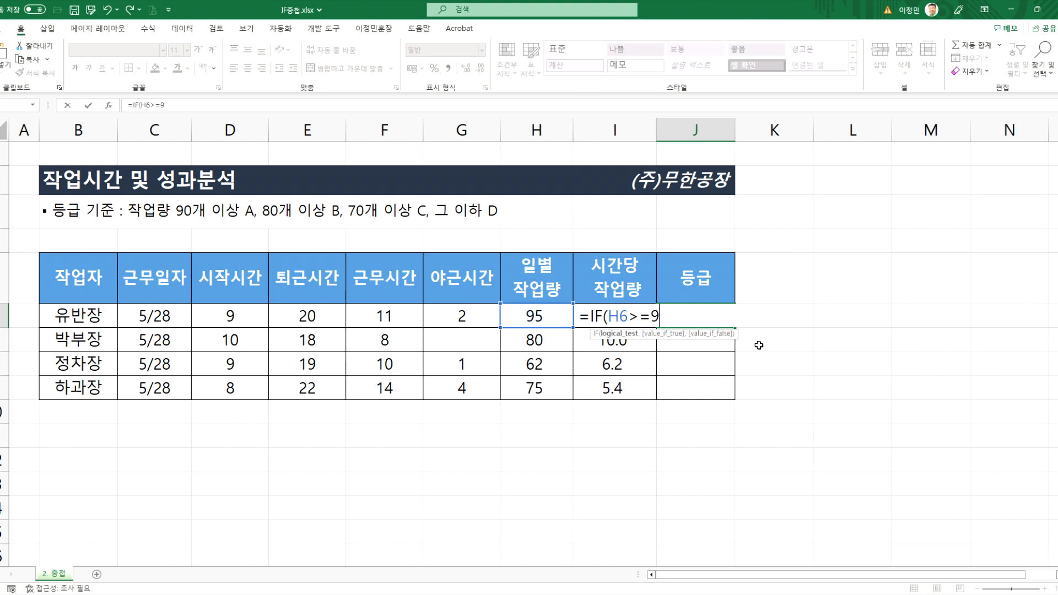
text(0,)
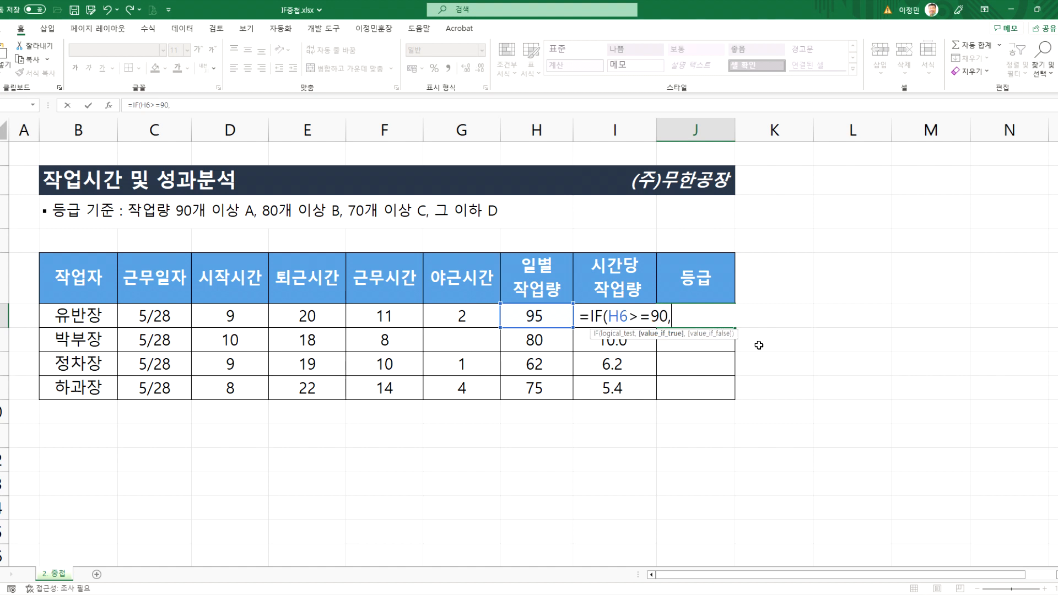
text("A",ㅑㄹ)
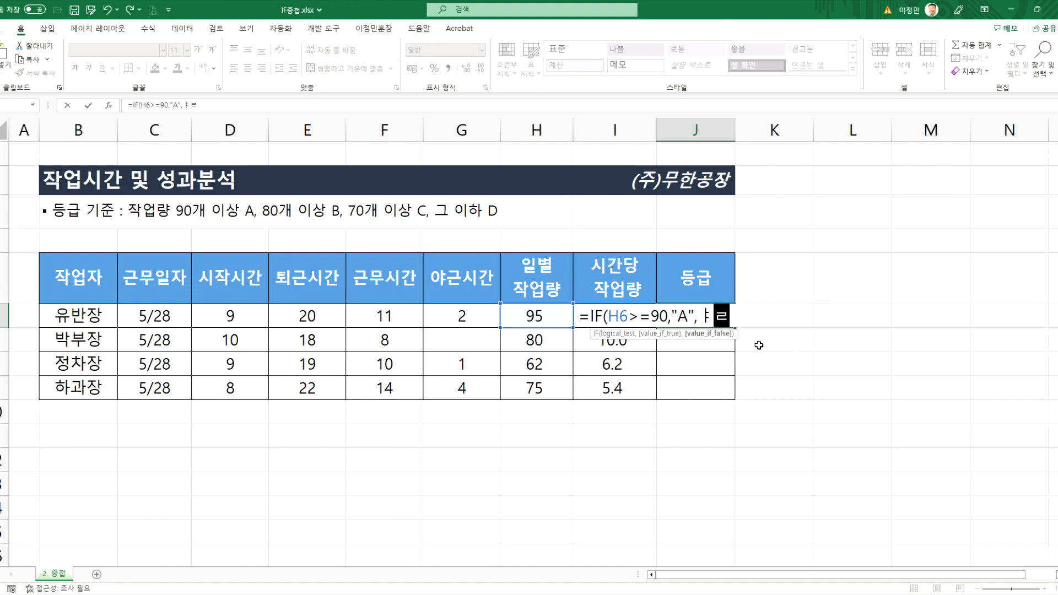
- Nest a second IF in the J6 formula that returns "B" when H6>=80
key(BackSpace)
key(BackSpace)
text(IF)
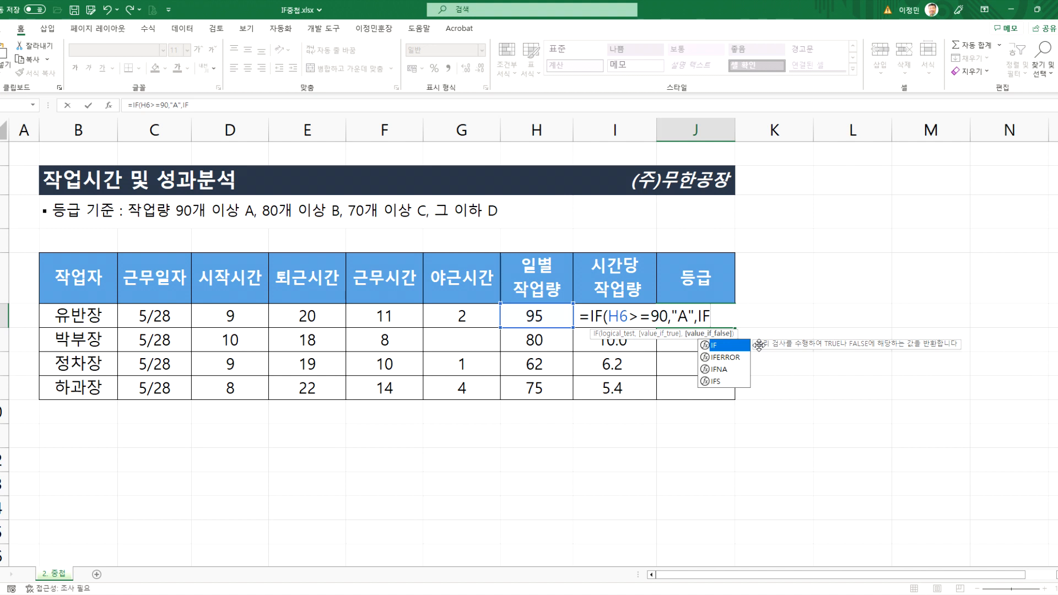
text(()
key(Left)
key(Left)
text(>=80,"B",)
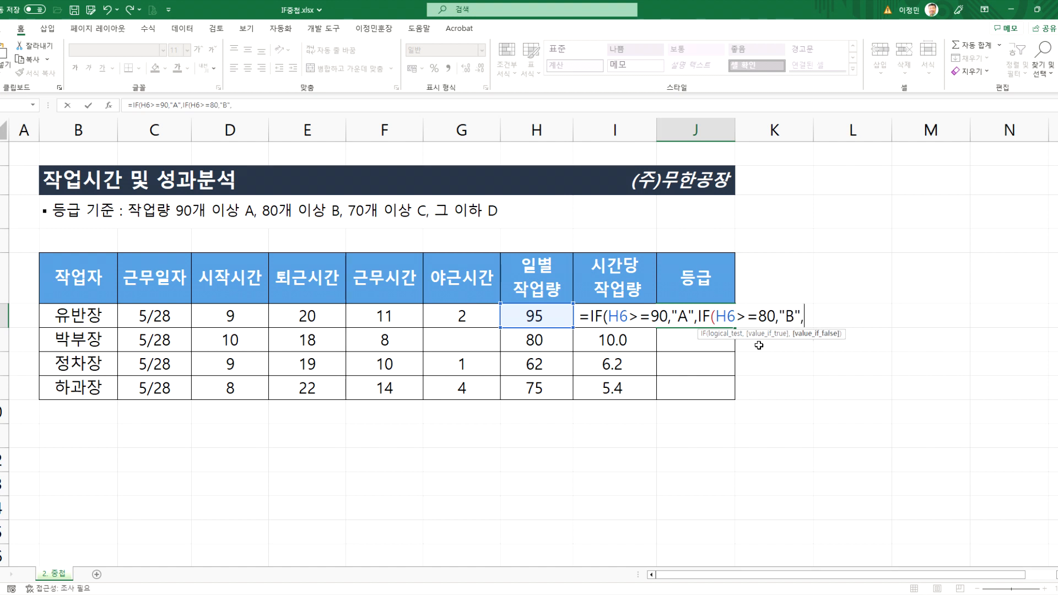
- Nest a third IF returning "C" when H6>=70 and otherwise "D", and check the formula's opening parentheses
text(if(H6)
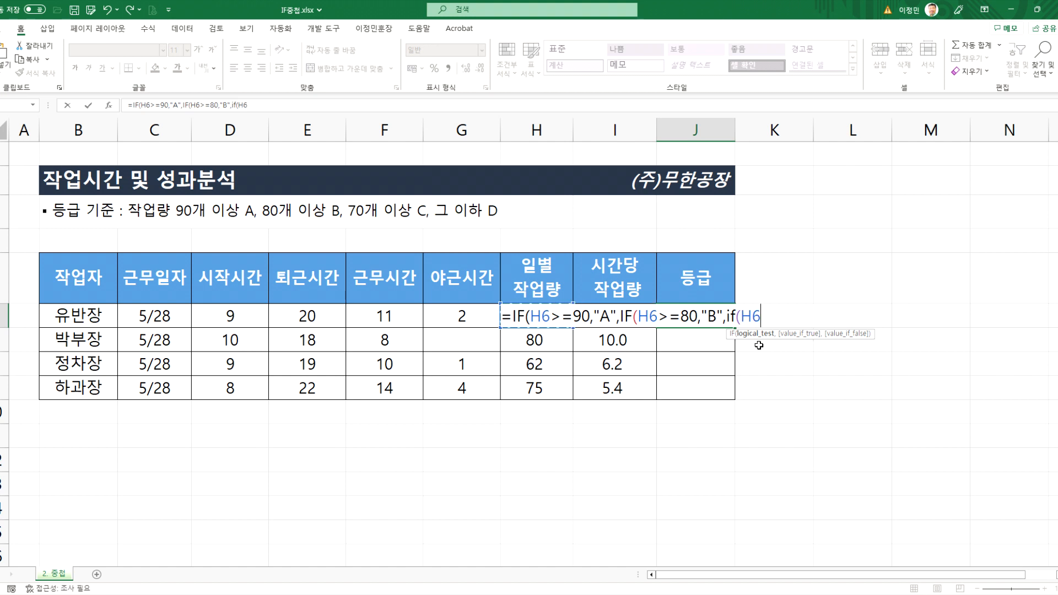
text(>=70,"C","D)
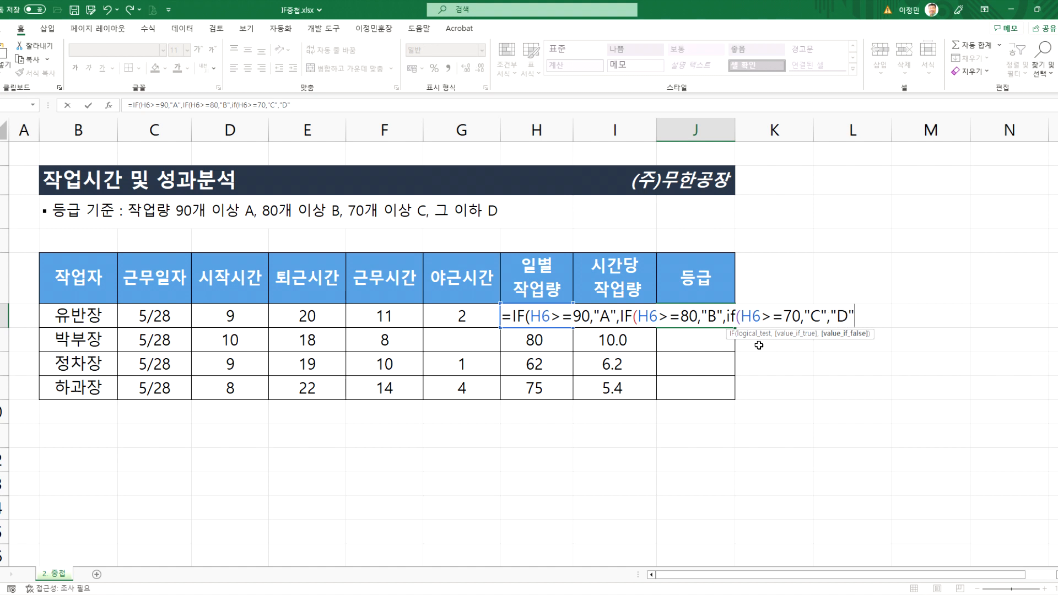
click(527, 317)
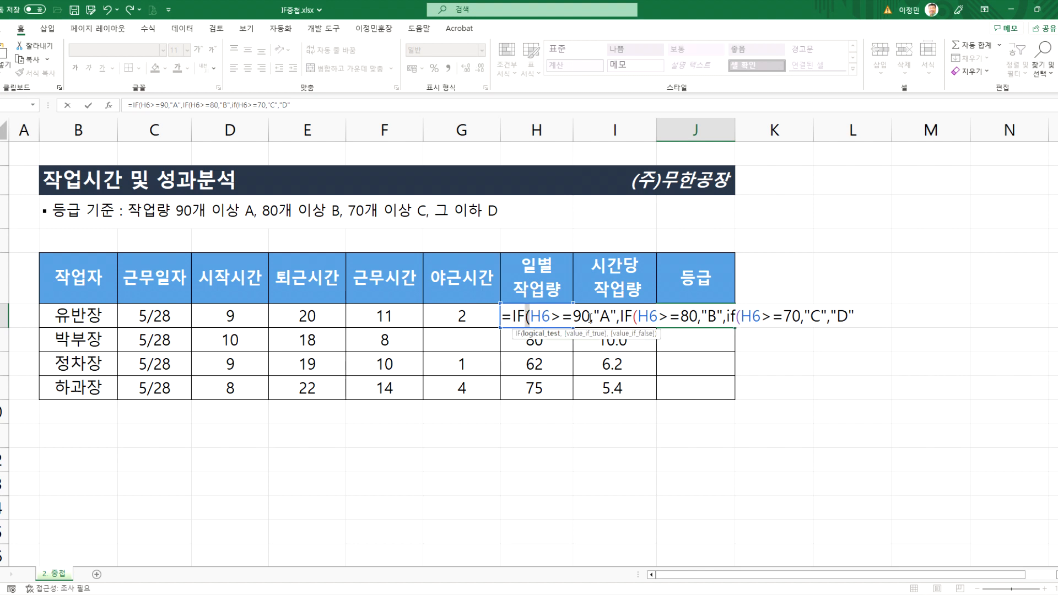
click(637, 316)
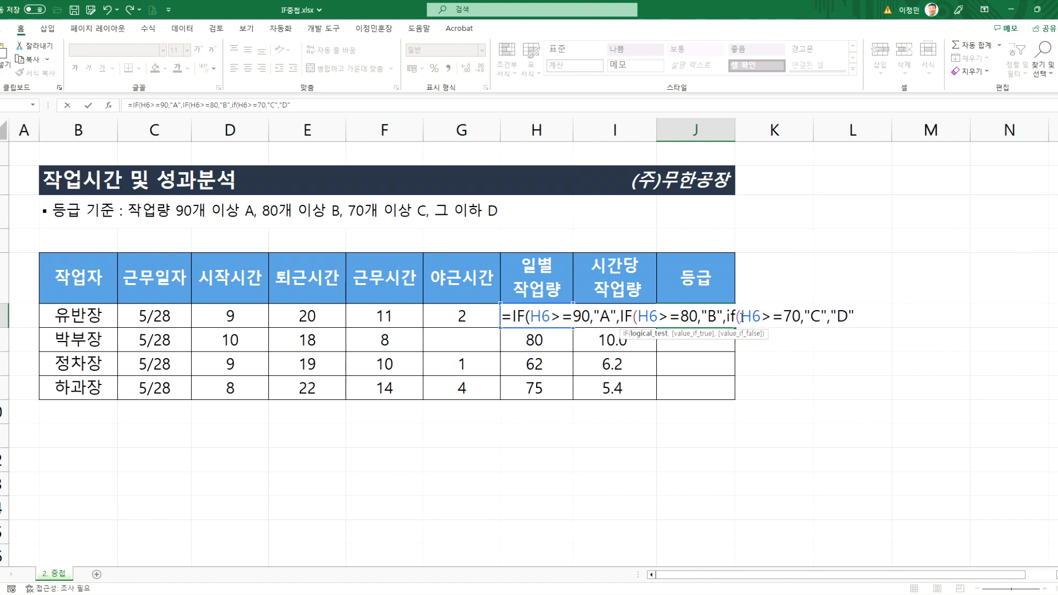
click(866, 317)
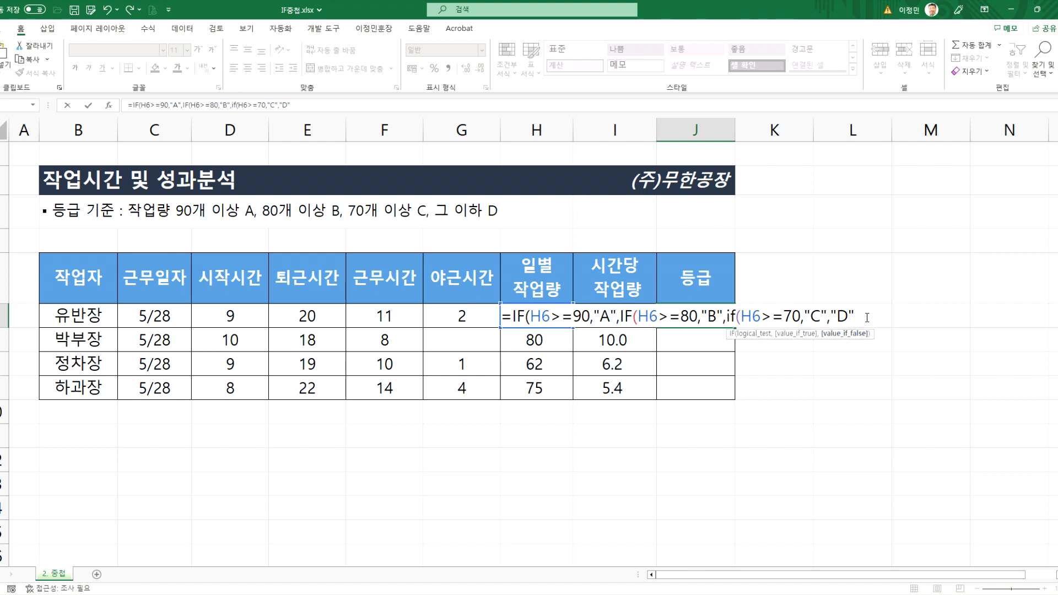
- Enter the nested IF formula in J6, accept the proposed correction that adds the closing parentheses, and review the corrected formula
key(Return)
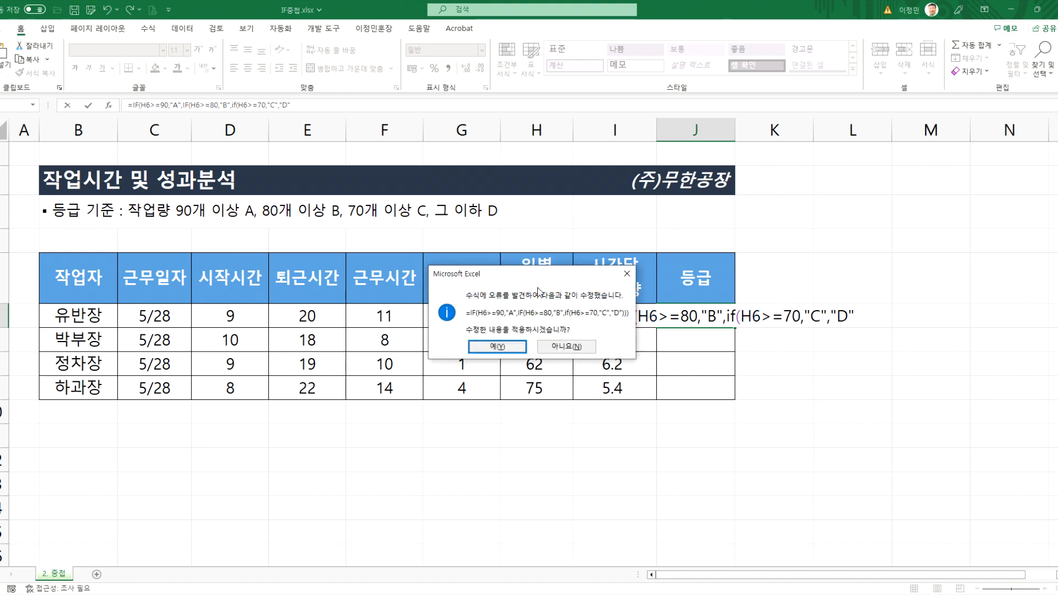
drag(535, 277, 491, 293)
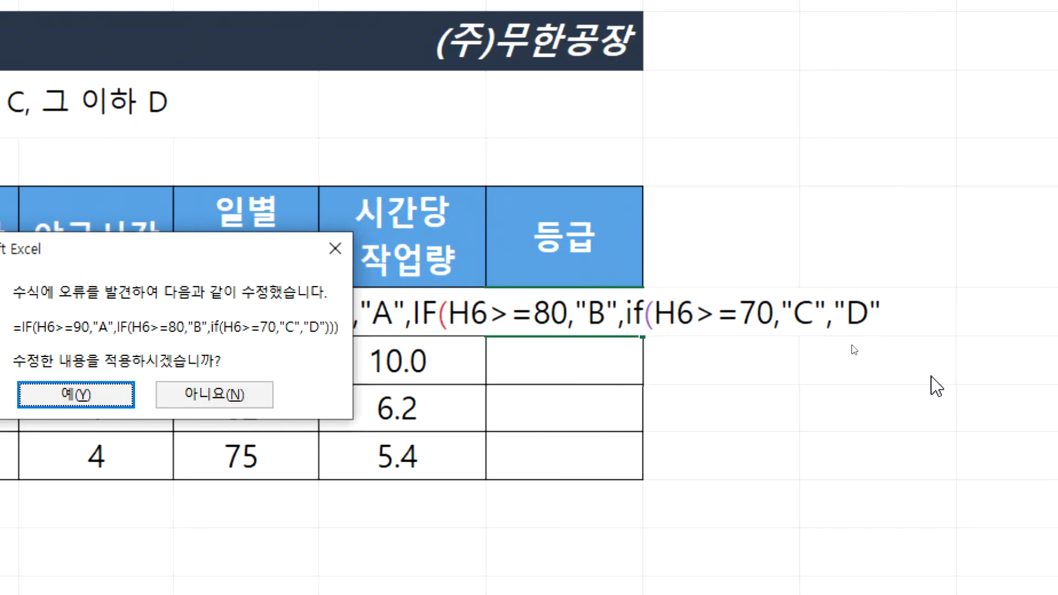
drag(240, 254, 675, 337)
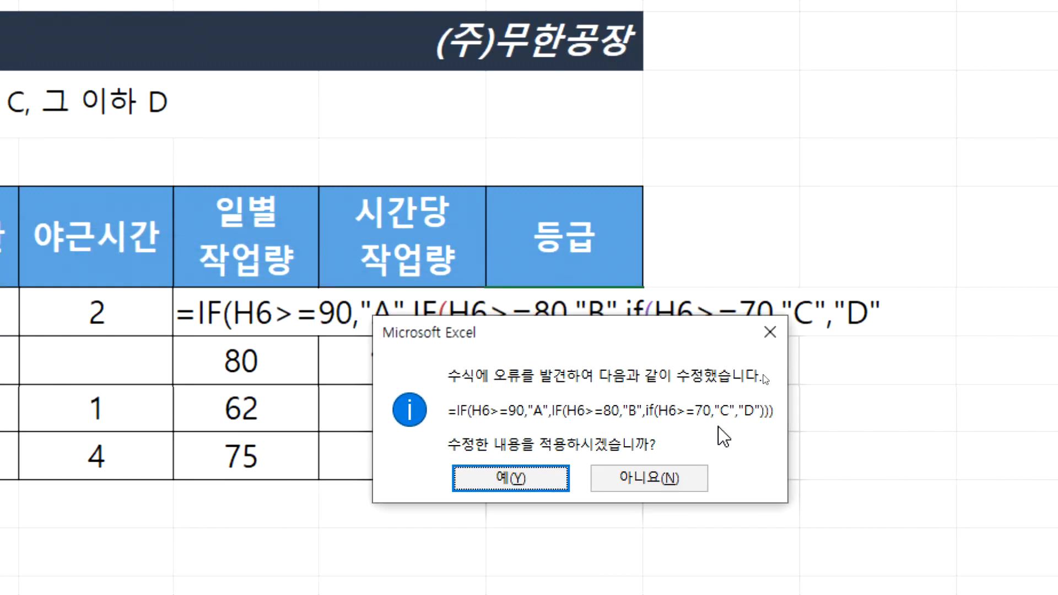
click(514, 479)
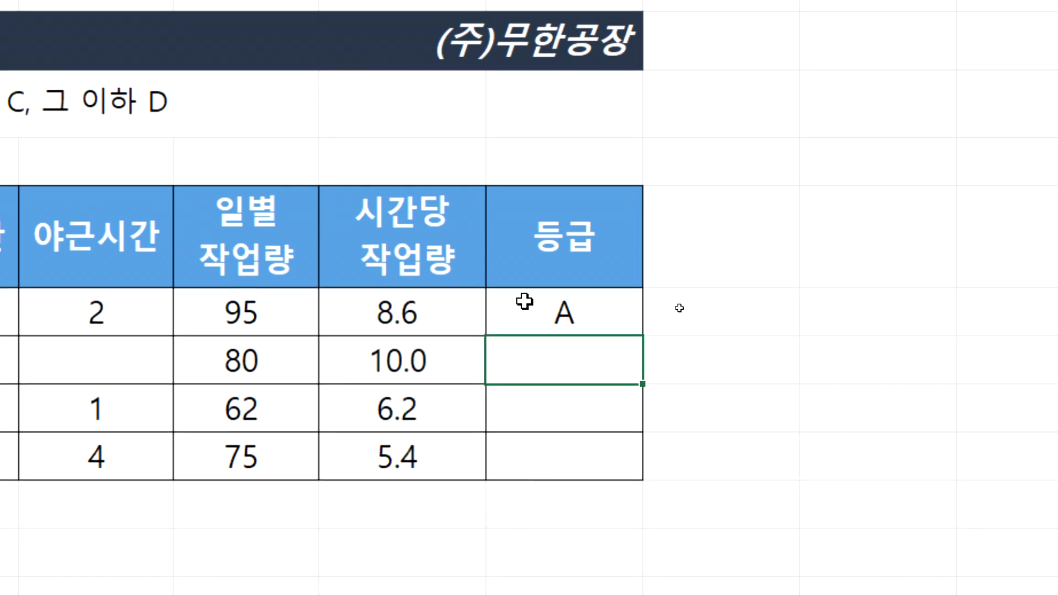
click(540, 296)
key(F2)
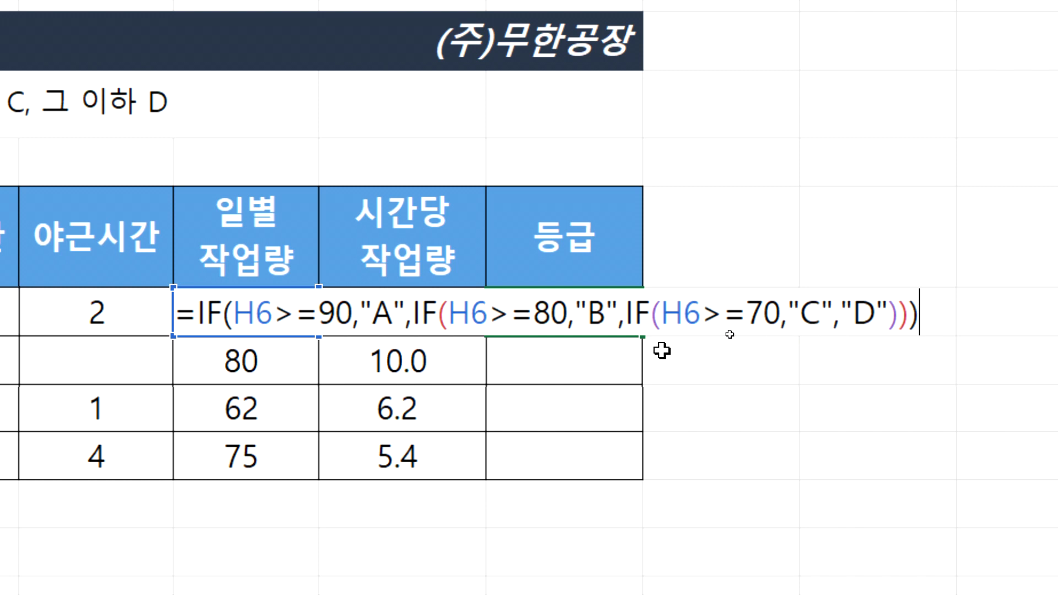
key(Escape)
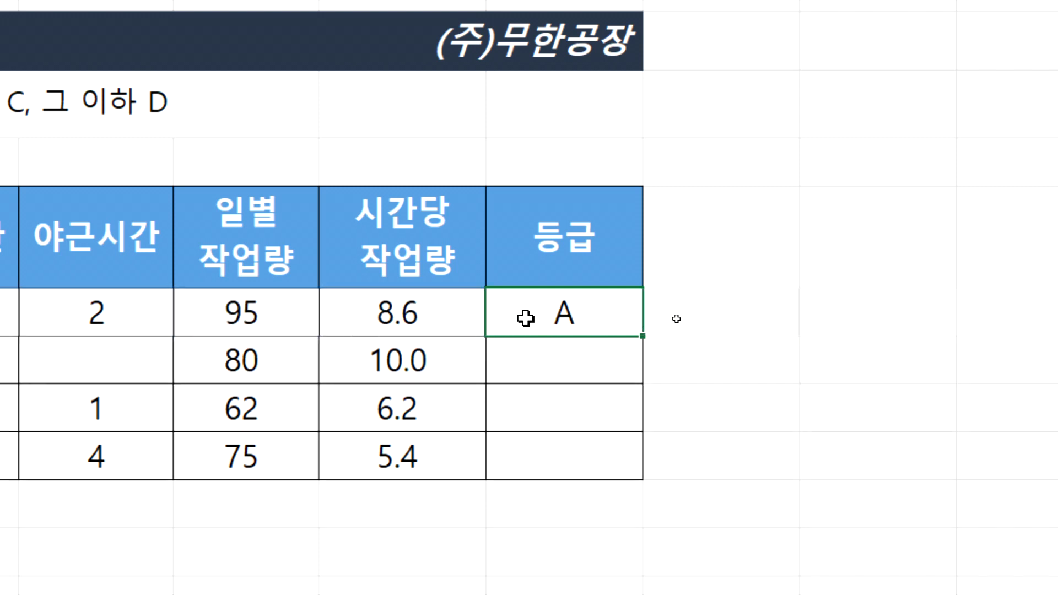
key(F2)
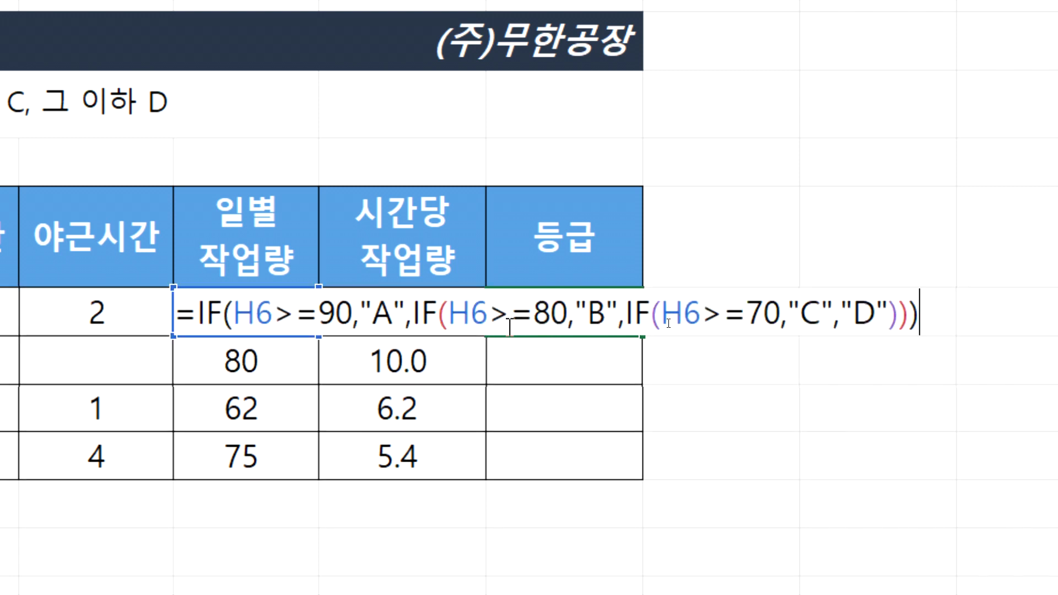
key(Escape)
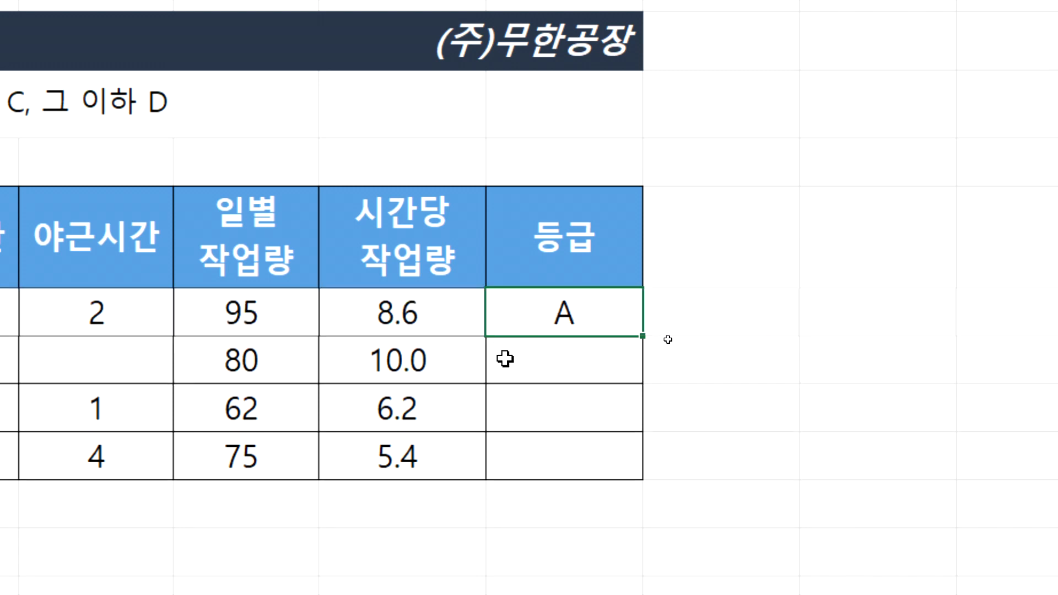
- Build an IF formula in J7 with the Function Arguments dialog, testing H7>=90 and returning "A" when true
click(503, 358)
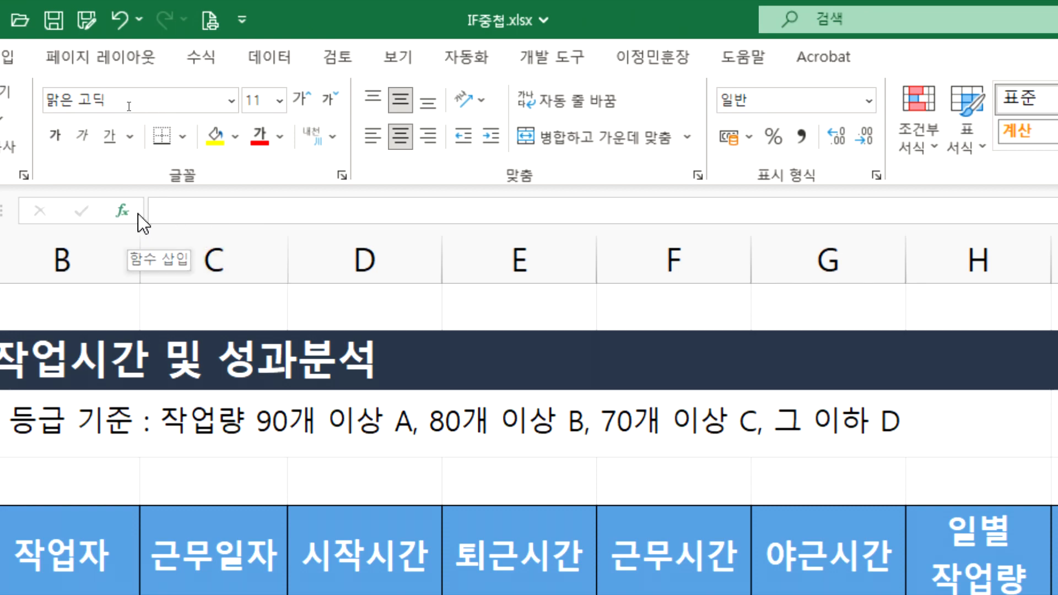
text(=if()
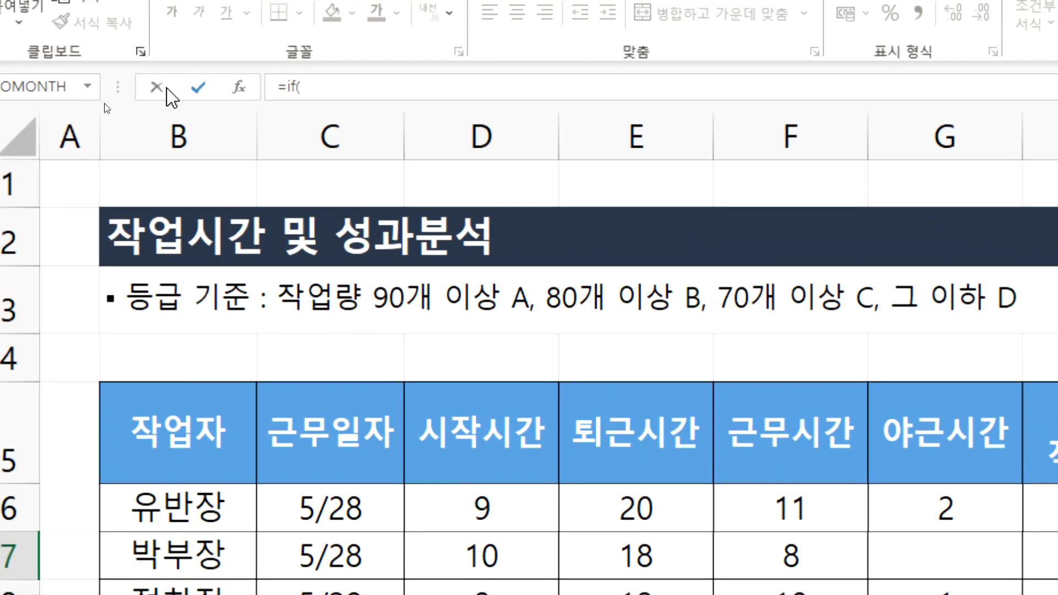
key(ctrl+a)
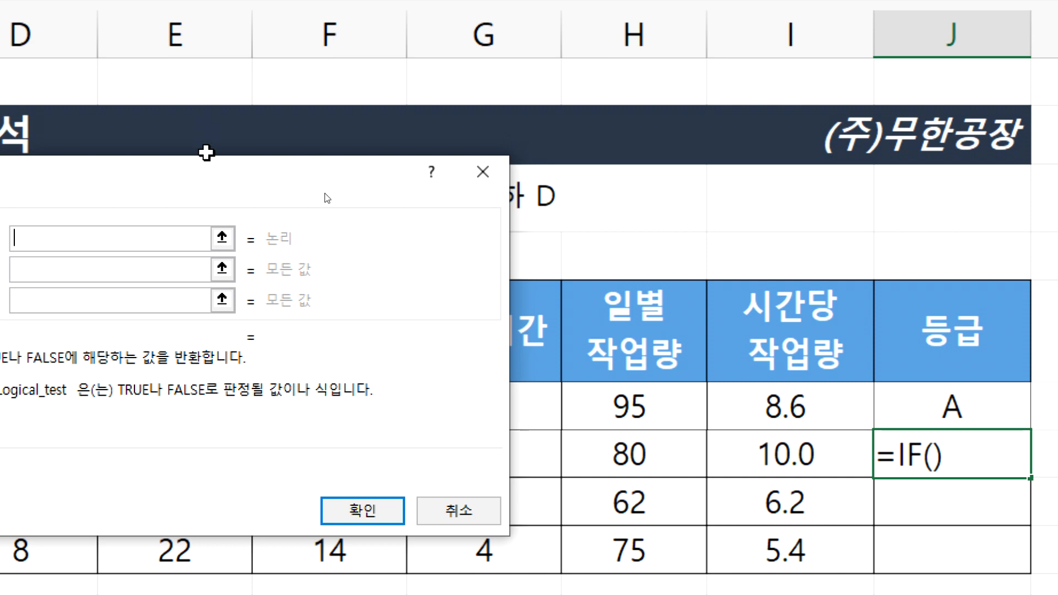
drag(217, 181, 900, 75)
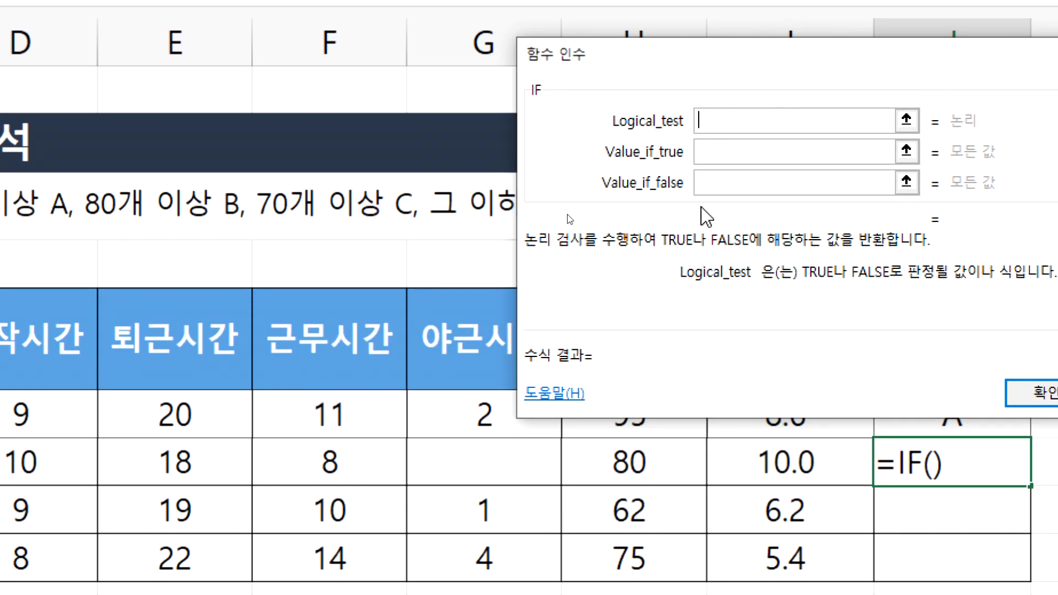
click(604, 445)
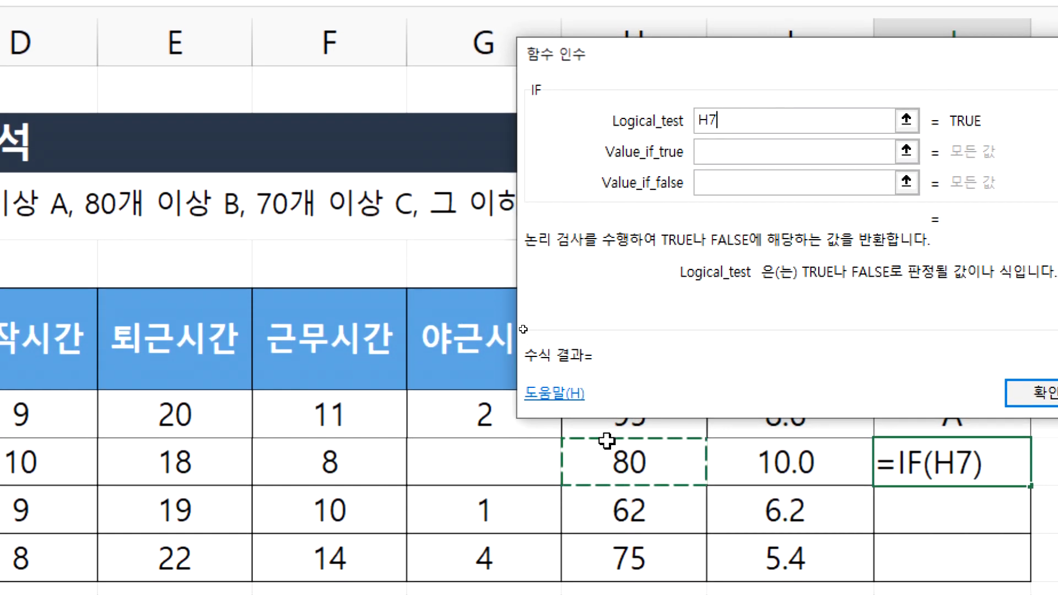
text(>=90)
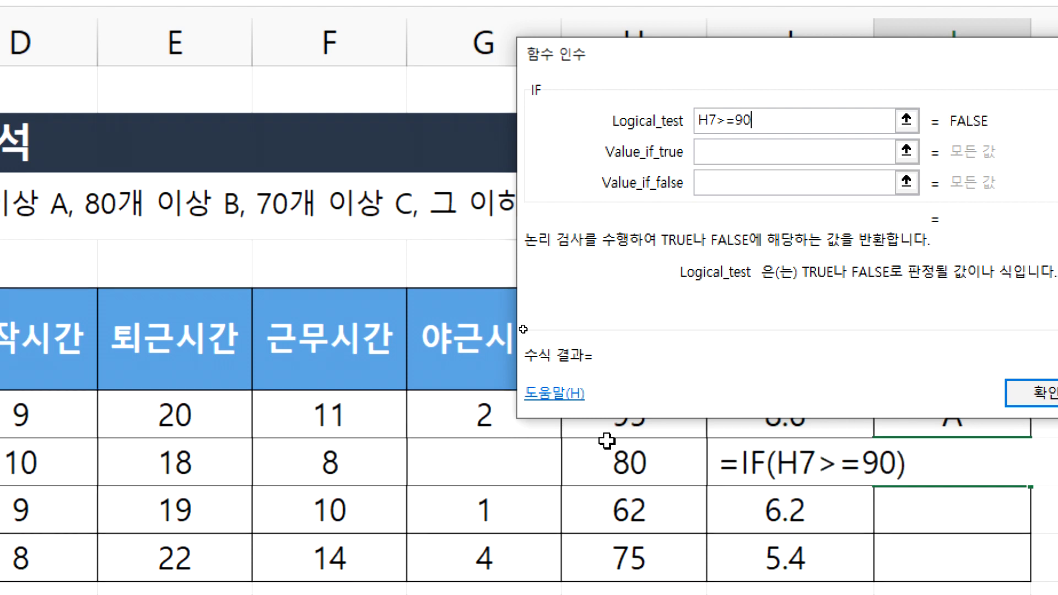
key(Tab)
text(A)
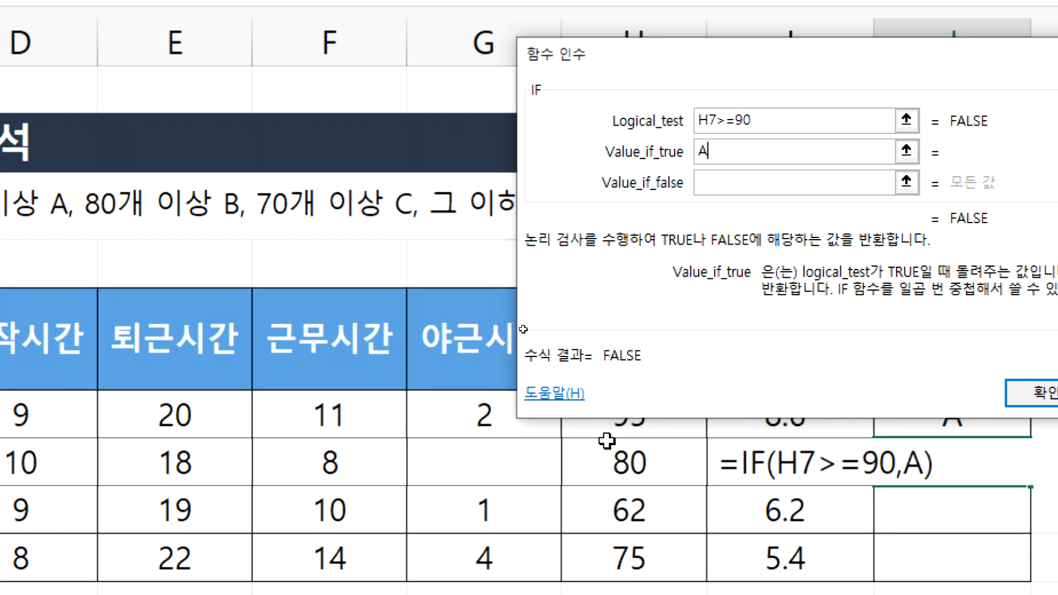
- Nest a second IF in the J7 formula's false argument, testing I7>=80 and returning "B" when true
click(708, 182)
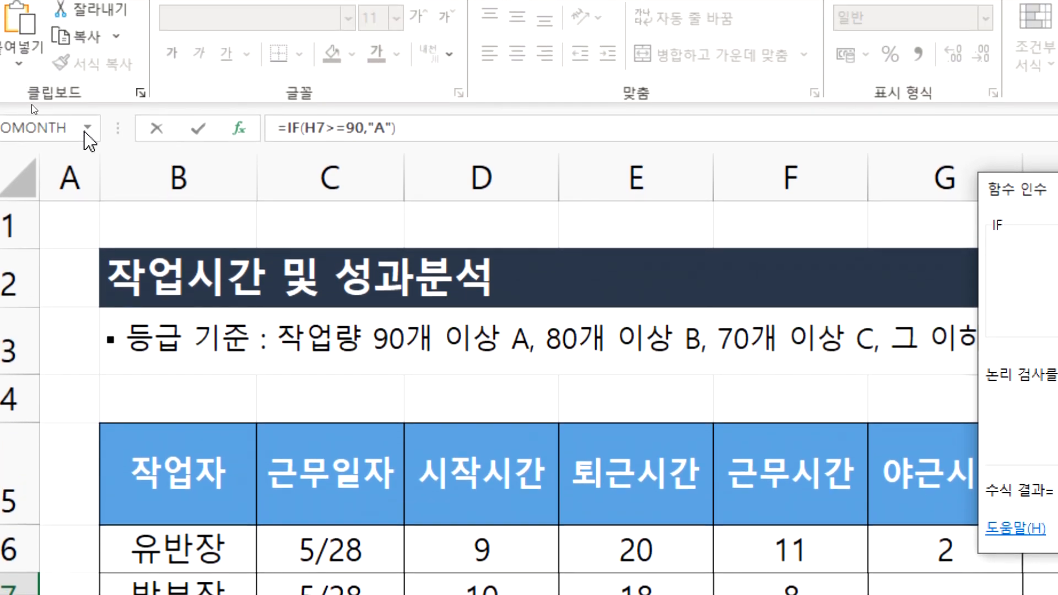
click(86, 107)
click(87, 127)
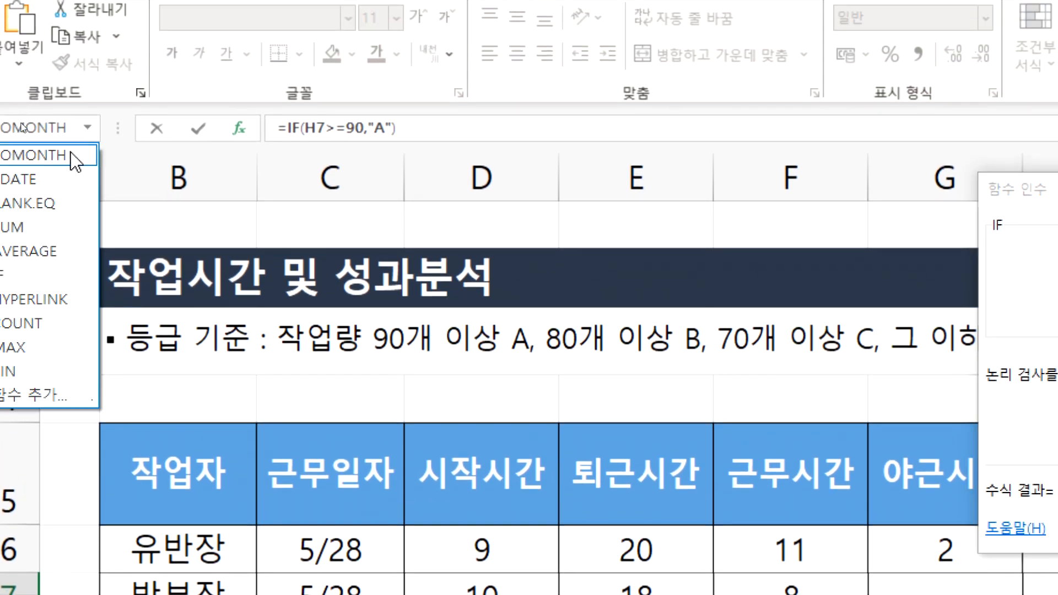
click(16, 275)
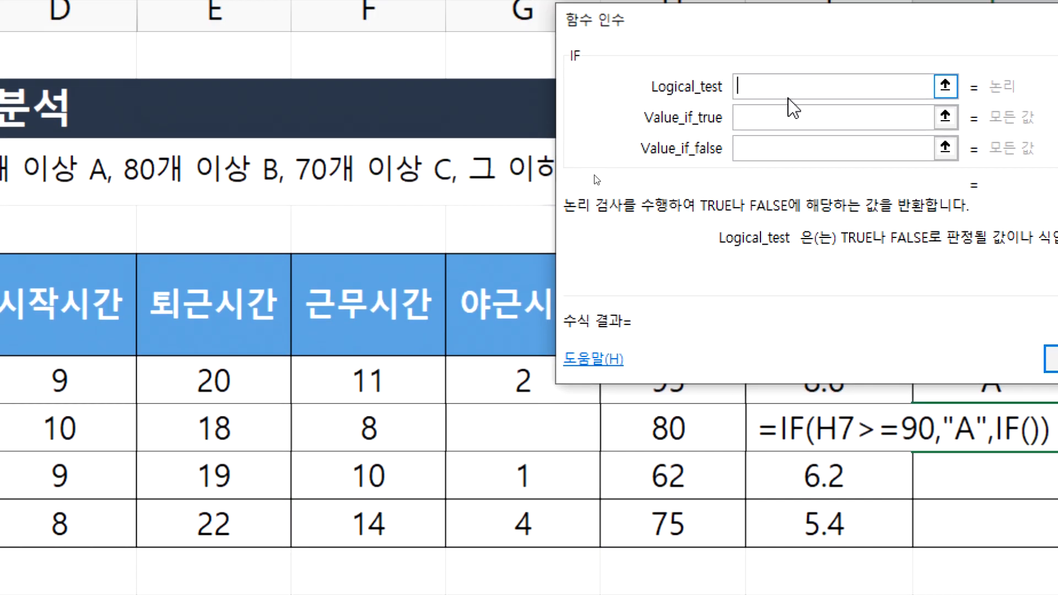
click(763, 416)
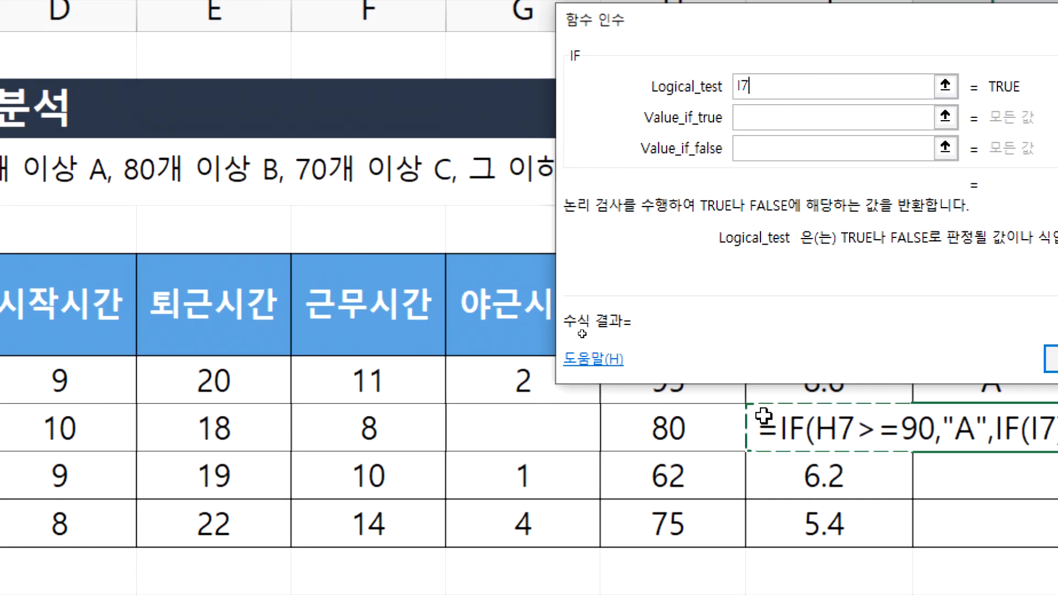
key(Tab)
click(768, 83)
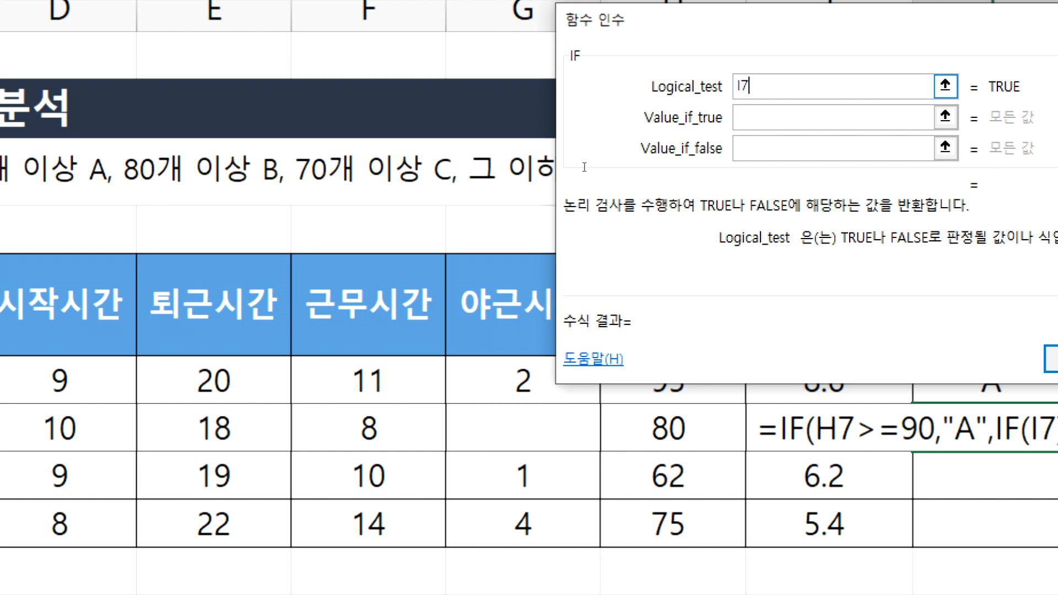
text(>=80)
key(Tab)
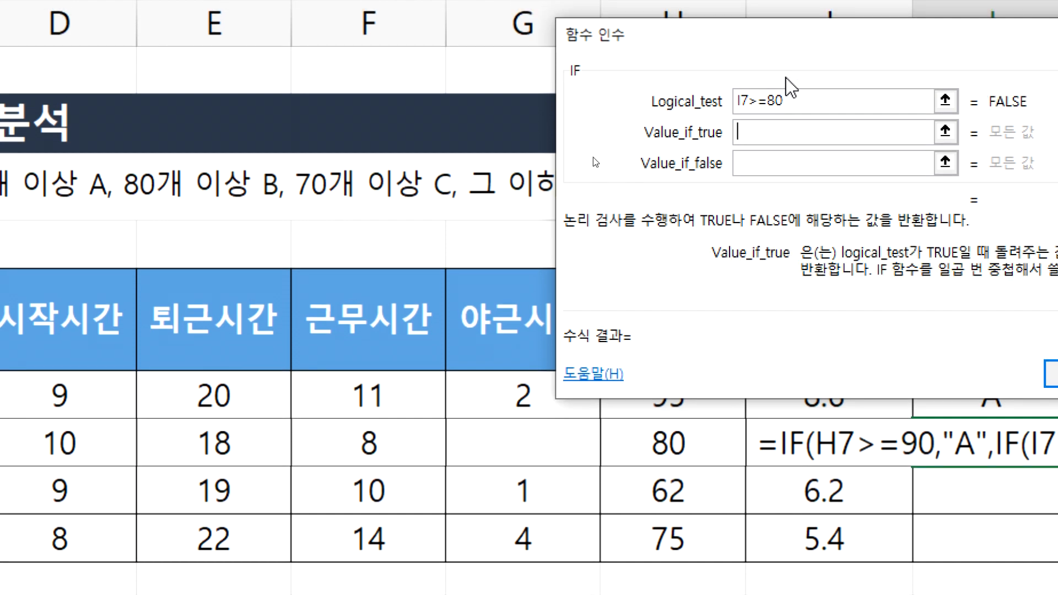
text(B)
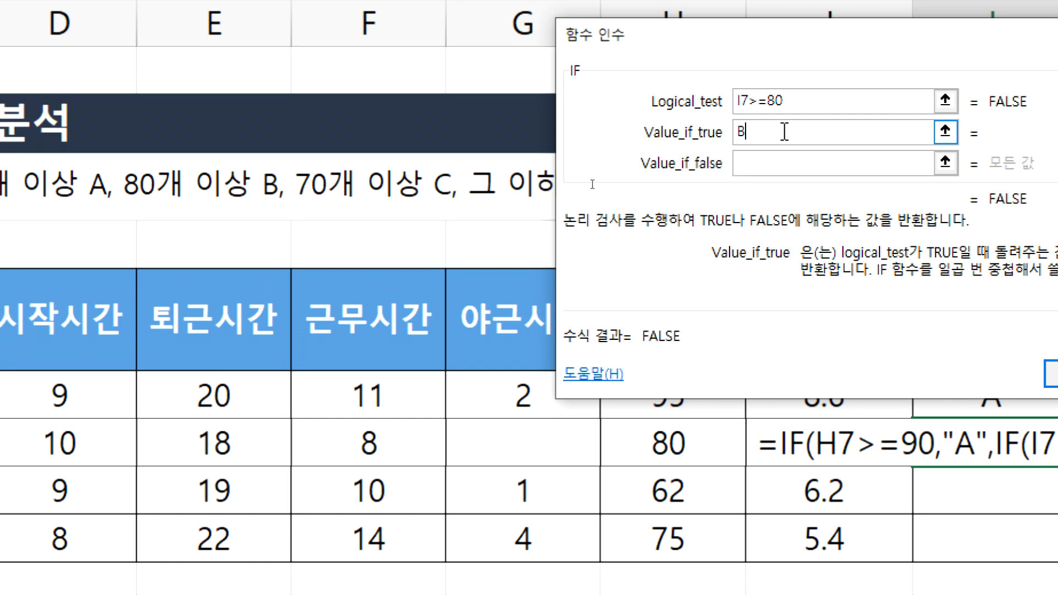
- Nest a third IF in the J7 formula testing I7>=70, returning "C" or otherwise "D", and enter the formula
key(Tab)
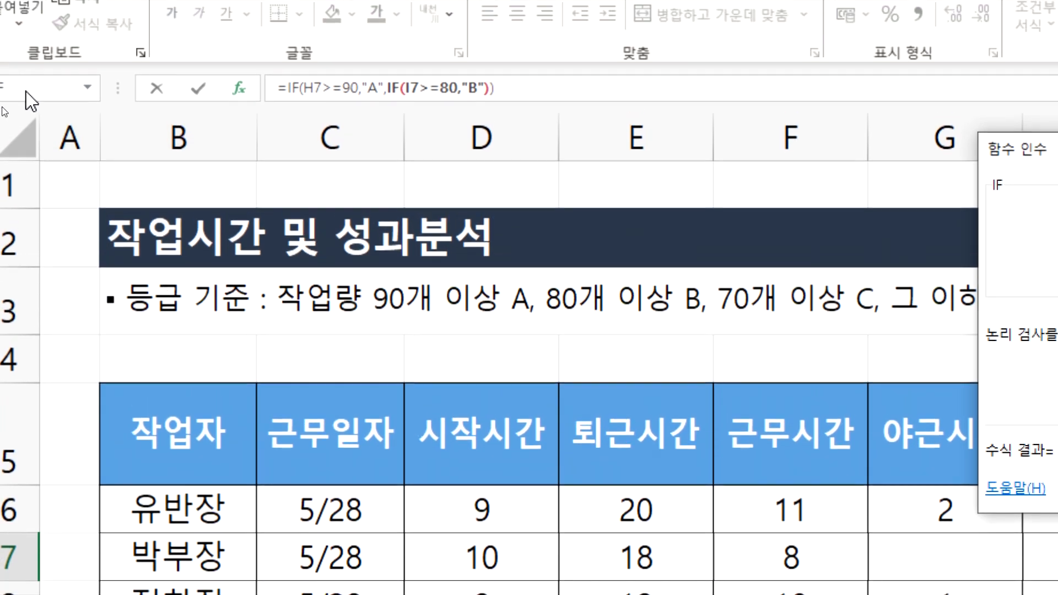
click(28, 92)
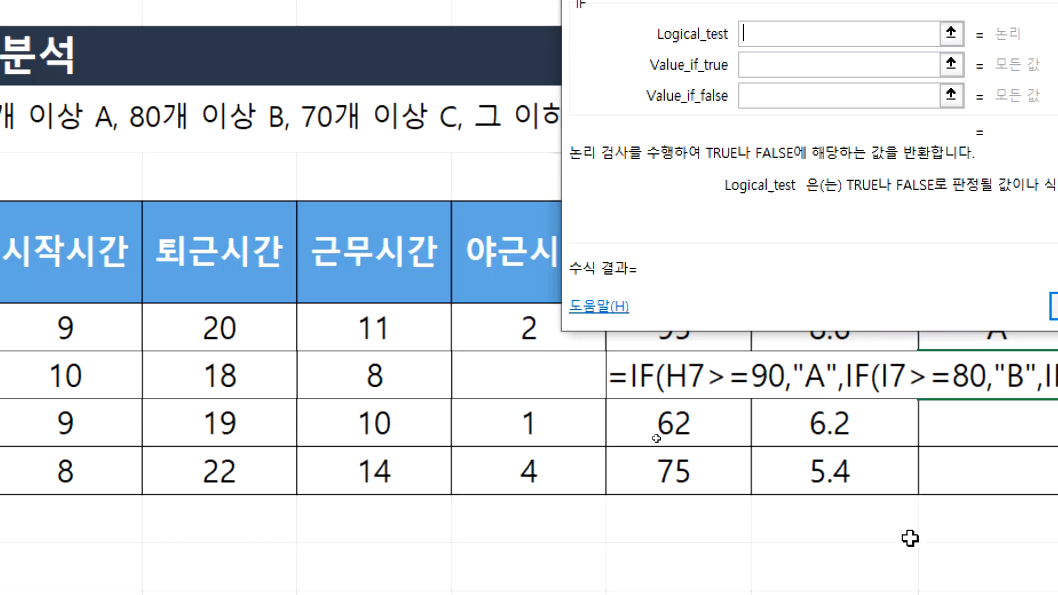
click(783, 555)
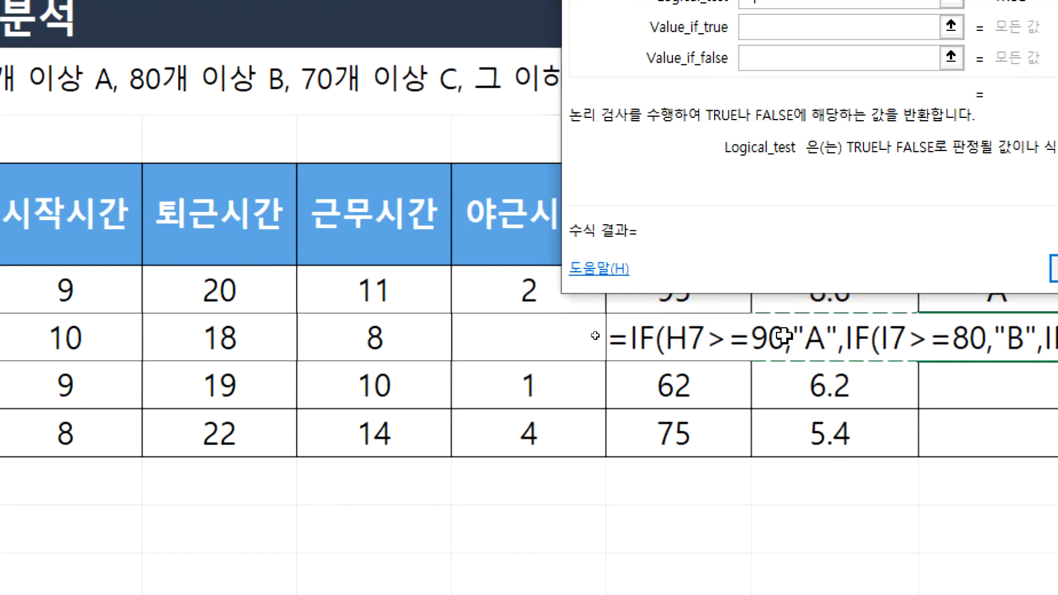
text(>)
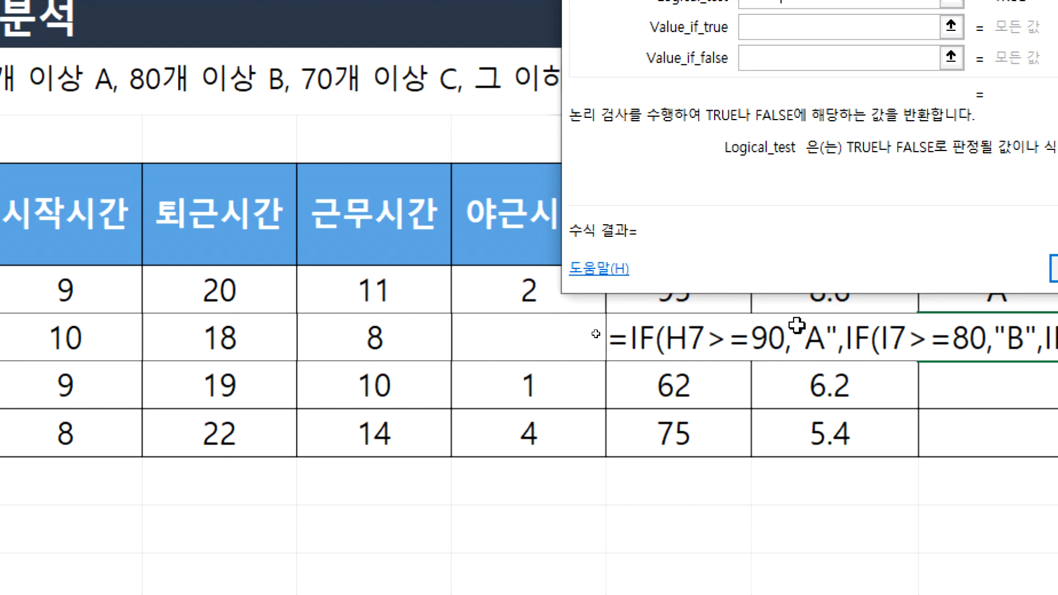
key(Tab)
text(C)
key(Tab)
text(D)
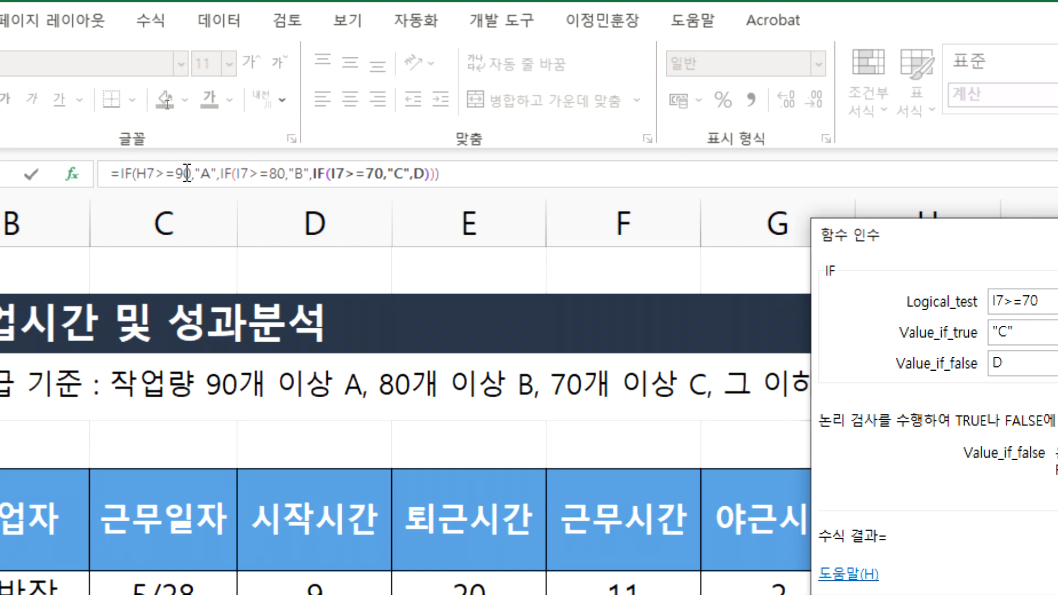
drag(882, 256, 122, 255)
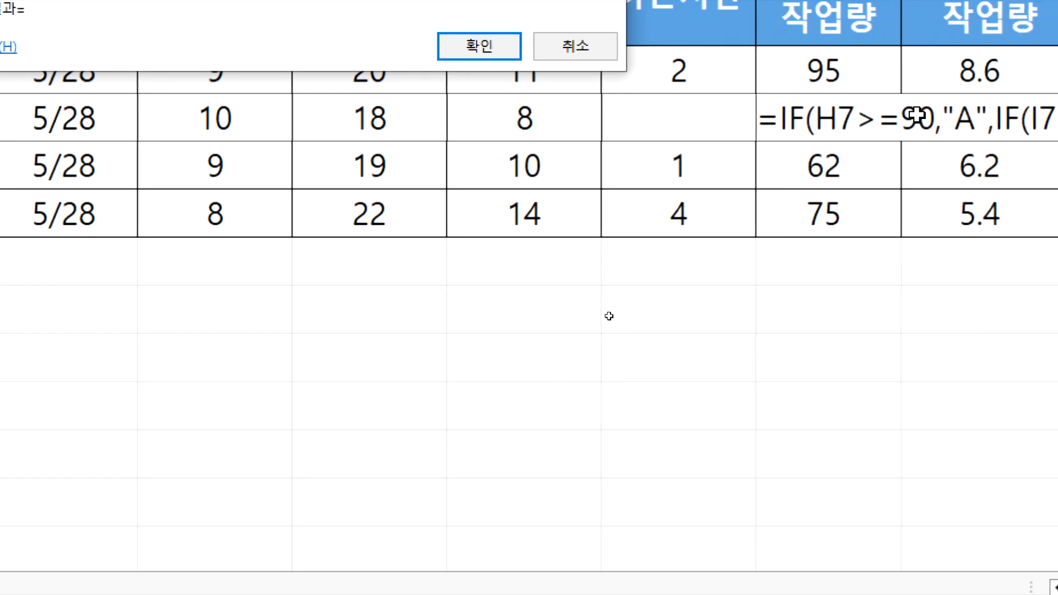
click(342, 258)
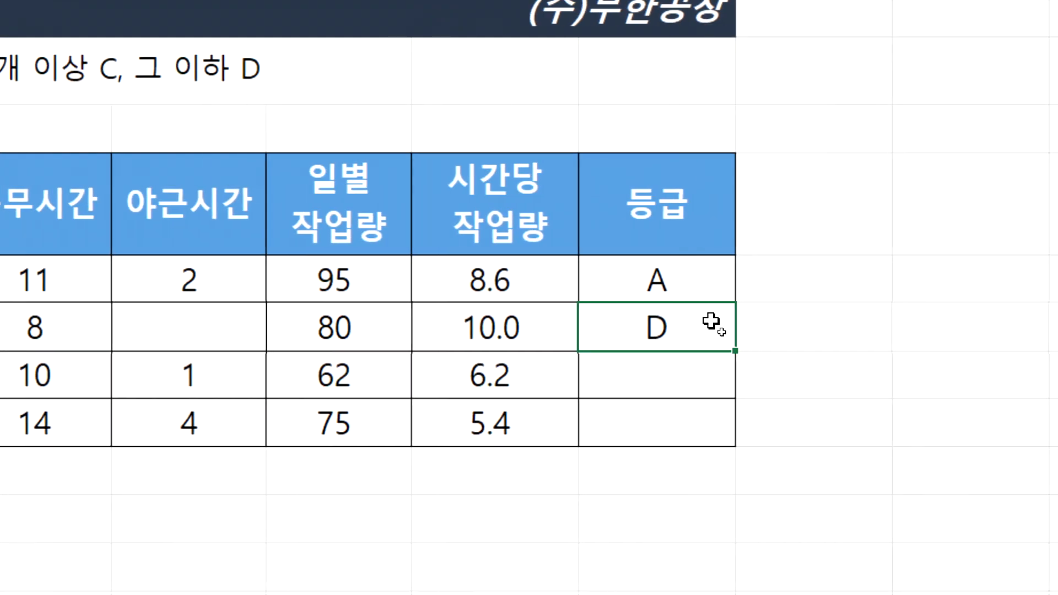
- Fill the J6 grade formula down through J9, replacing the formula in J7
click(707, 290)
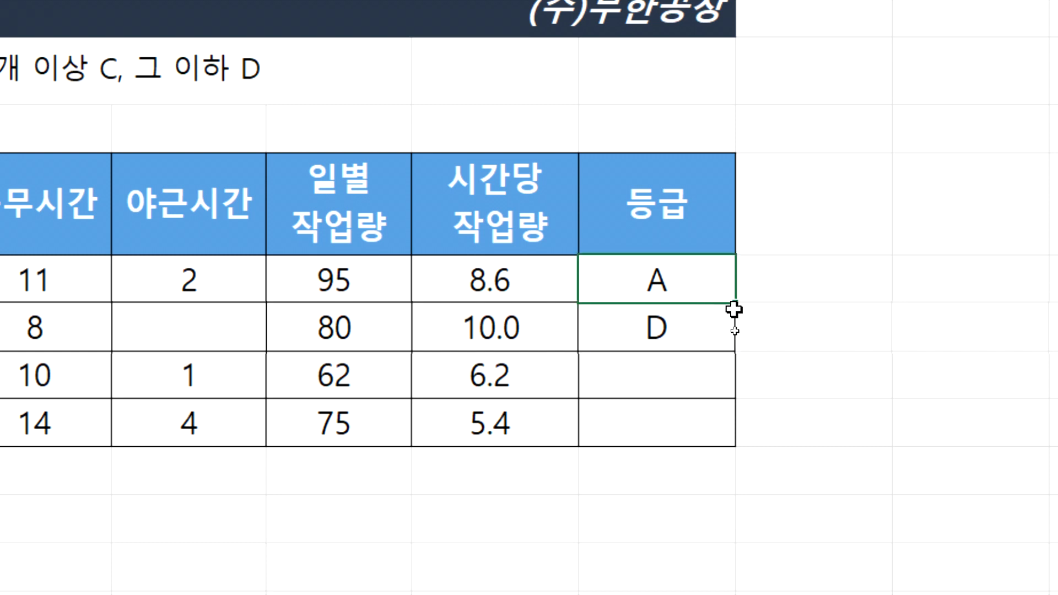
drag(734, 303, 702, 465)
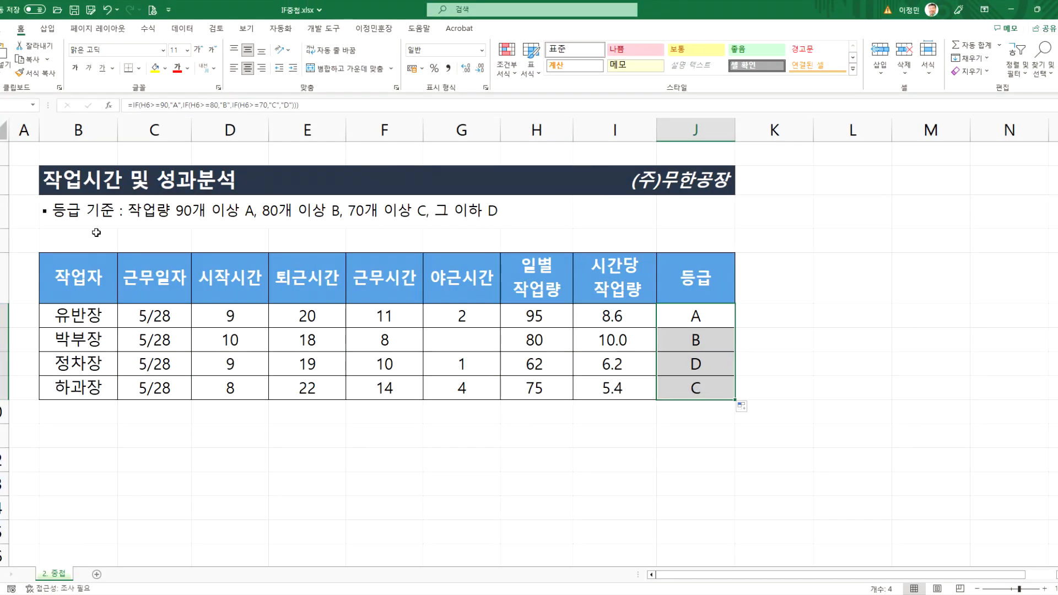
- Switch to the Notepad lecture notes and examine the nested IF example for the 수/우/미/양/가 grades
key(alt+Tab)
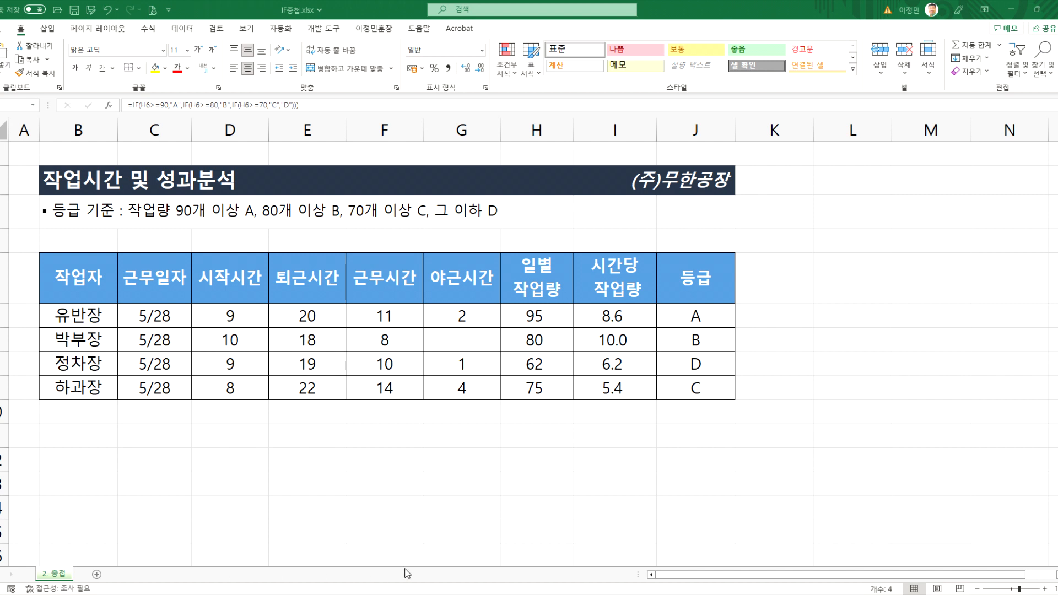
key(alt+Tab)
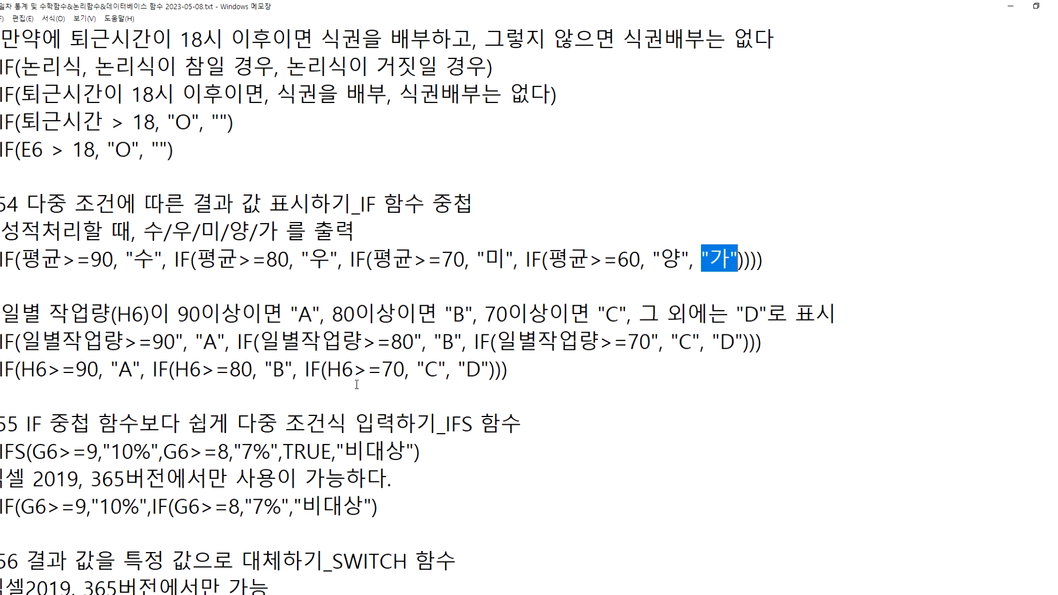
click(330, 388)
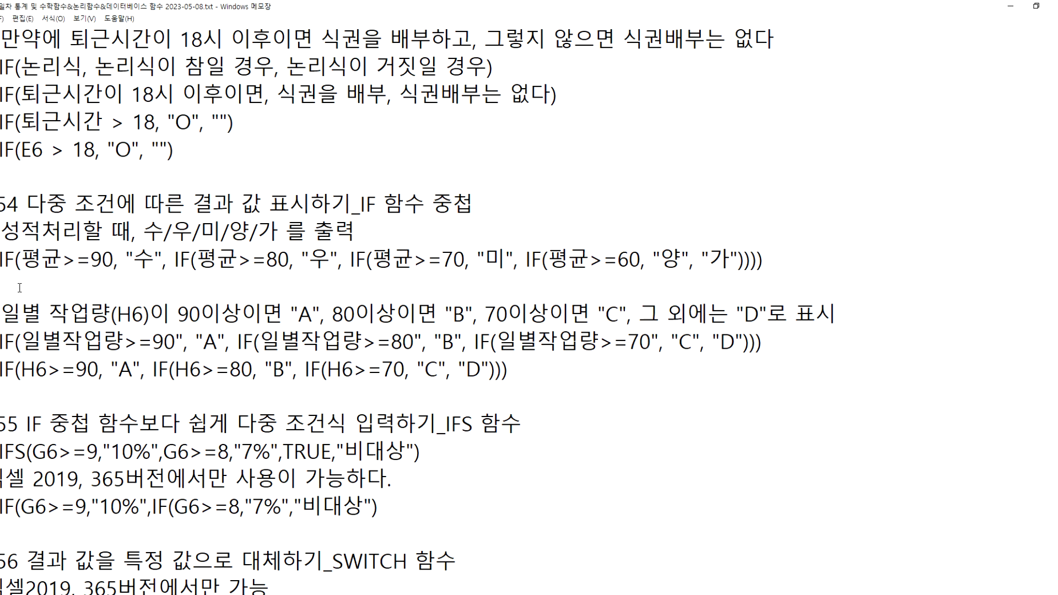
drag(1, 259, 253, 258)
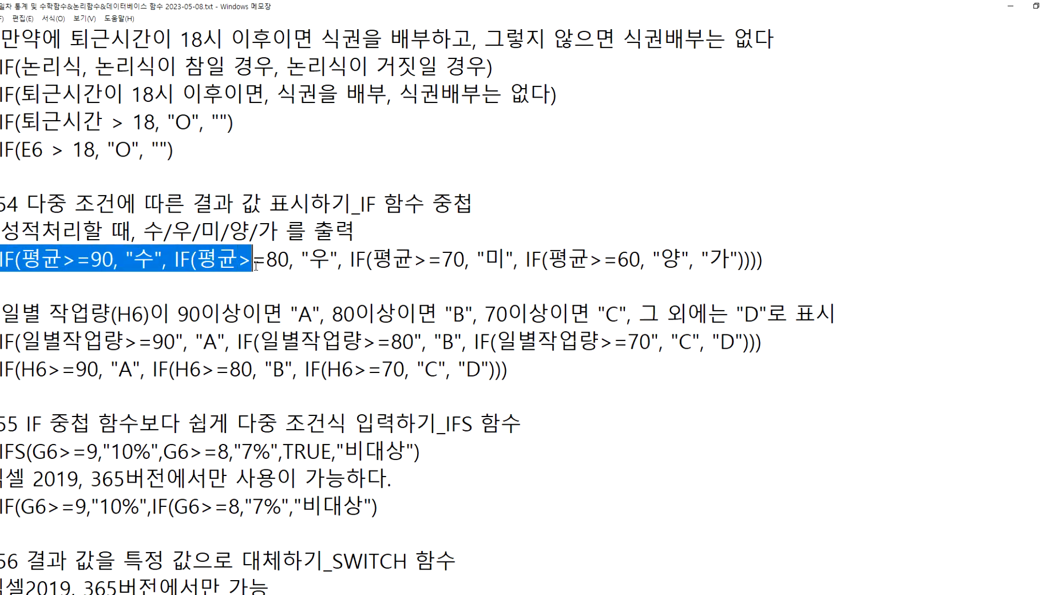
click(226, 290)
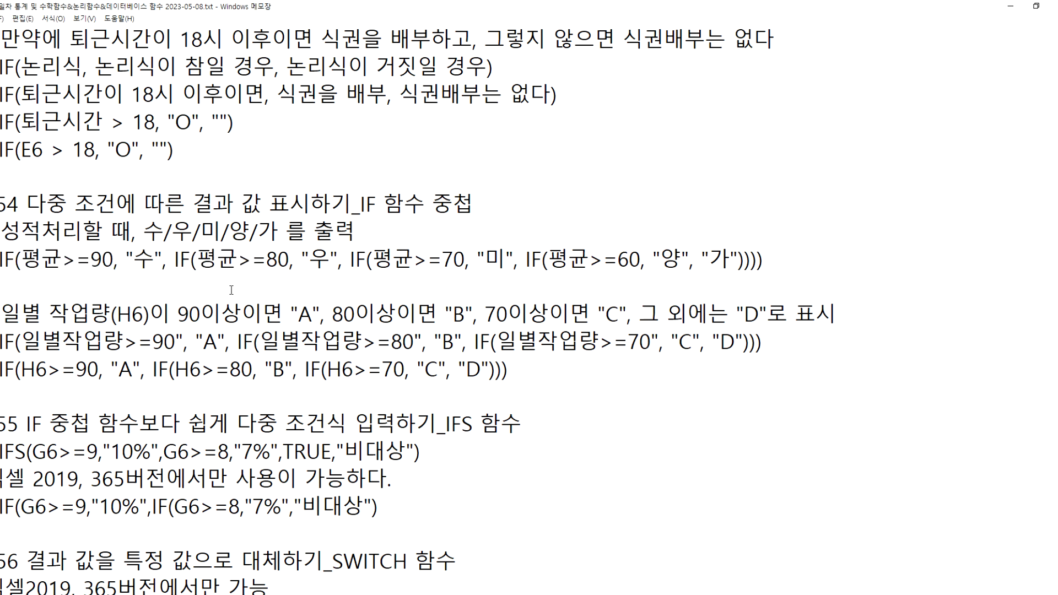
drag(2, 259, 294, 259)
click(226, 284)
- Switch back to Excel, review the nested IF formula in J6, and fill it down through J9 again
click(408, 594)
click(666, 319)
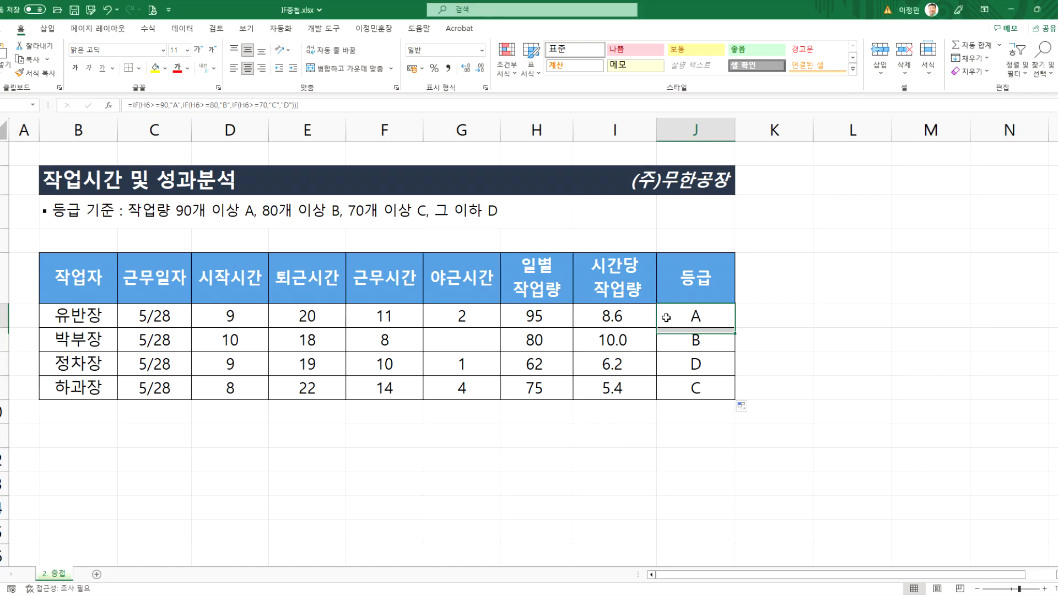
key(F2)
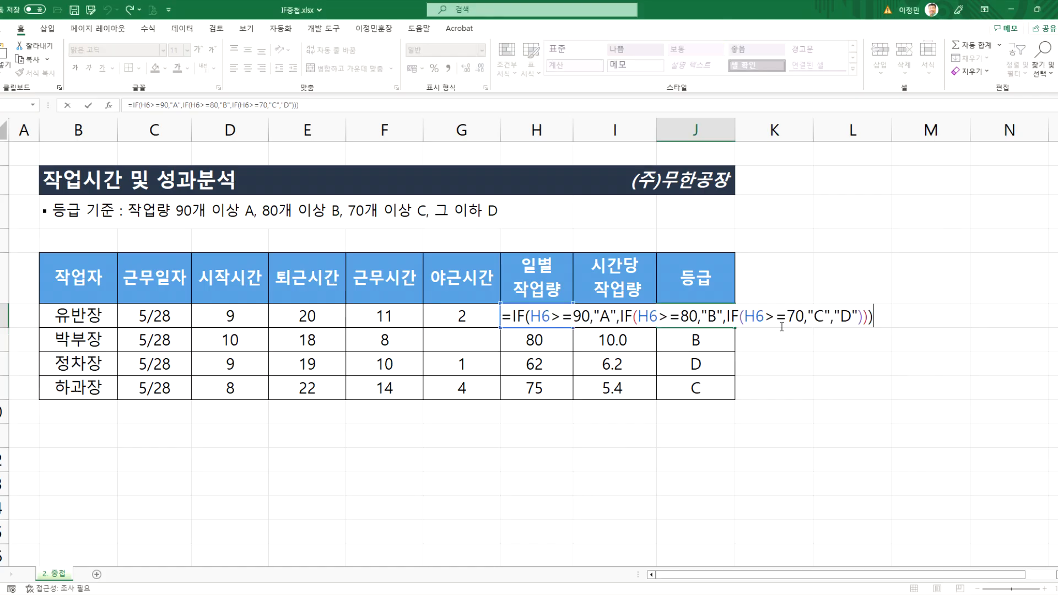
key(Return)
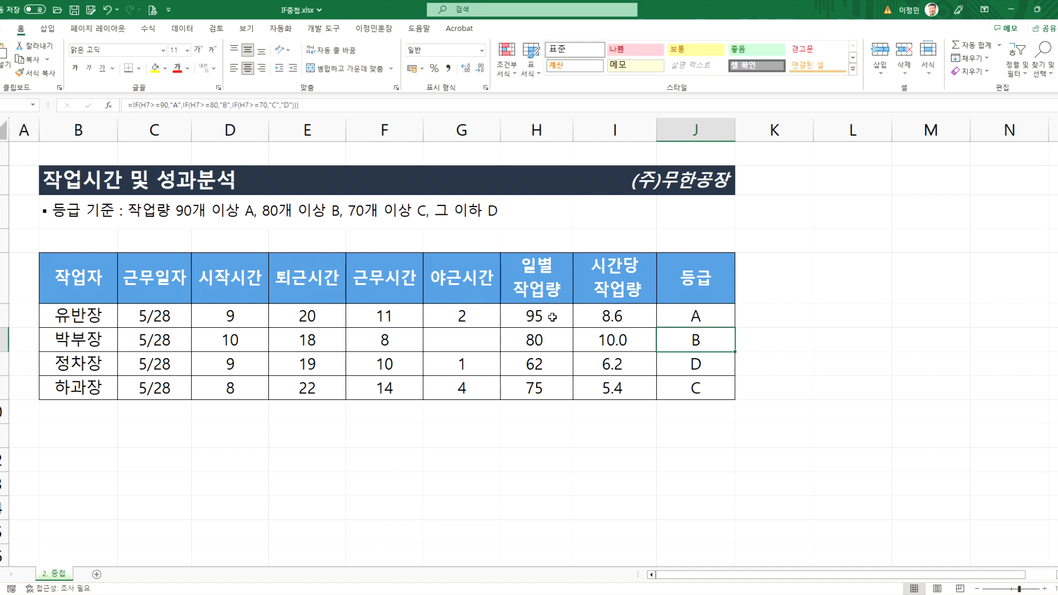
click(699, 315)
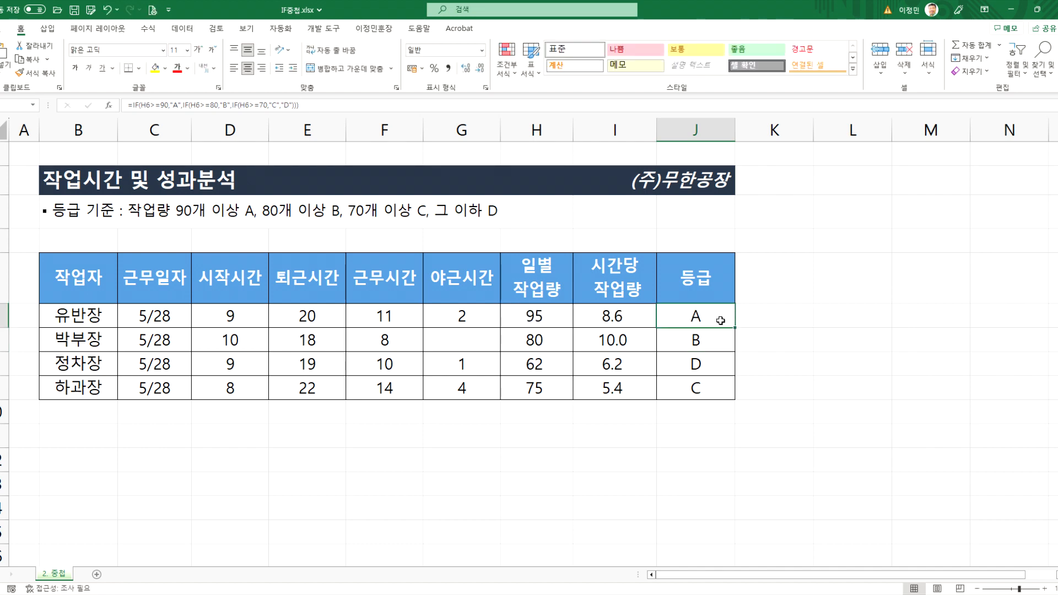
drag(736, 329, 716, 394)
- Clear the grade formulas from J7, J8 and J9
click(703, 347)
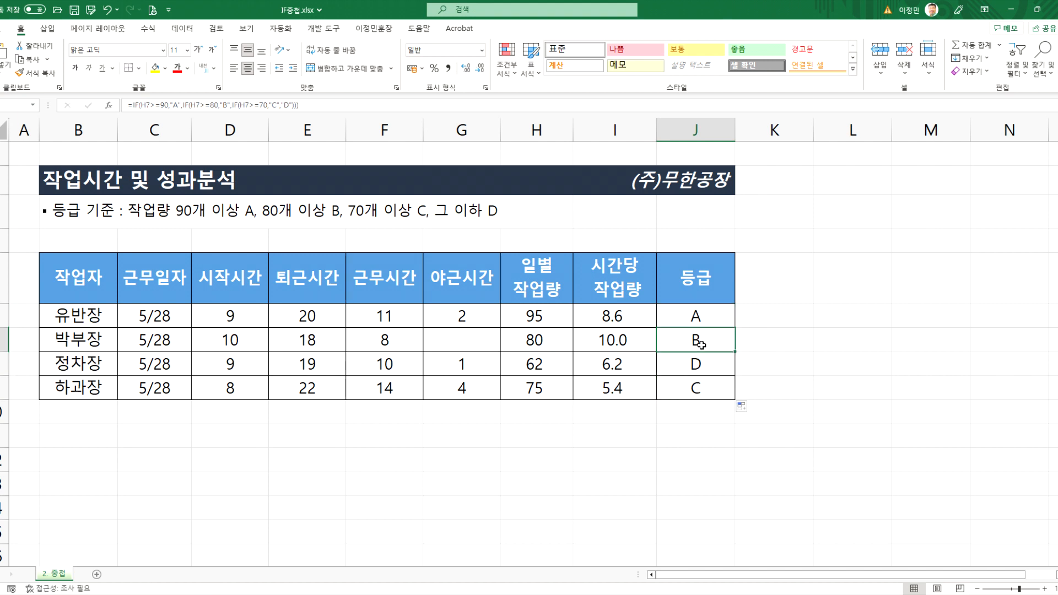
key(Delete)
click(695, 364)
key(Delete)
click(691, 388)
key(Delete)
click(690, 342)
text(=IF(I7)
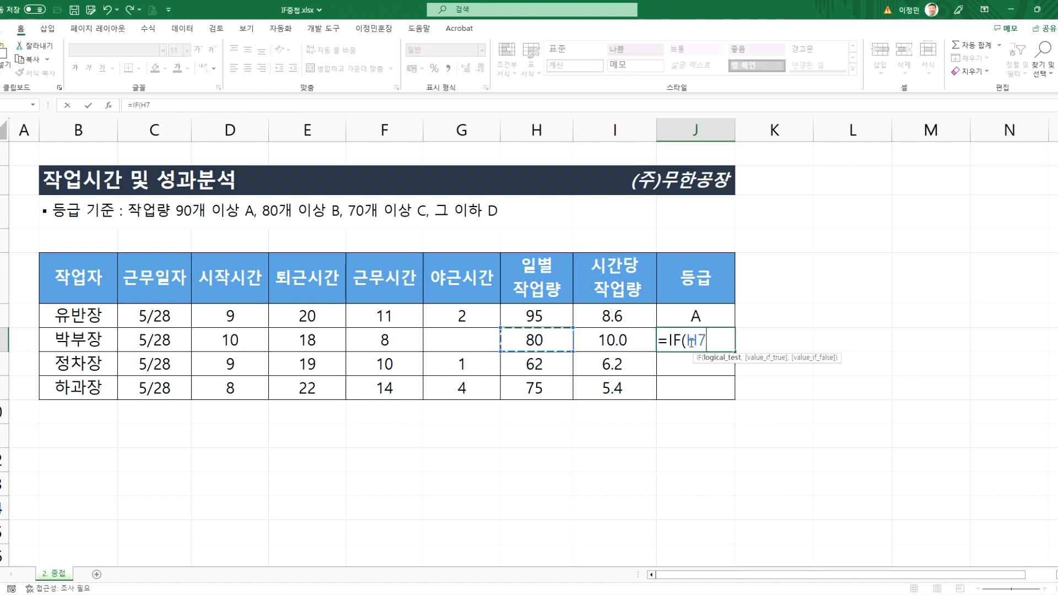
key(Escape)
- Fill the J6 grade formula down into the empty cells J7 through J9
click(684, 316)
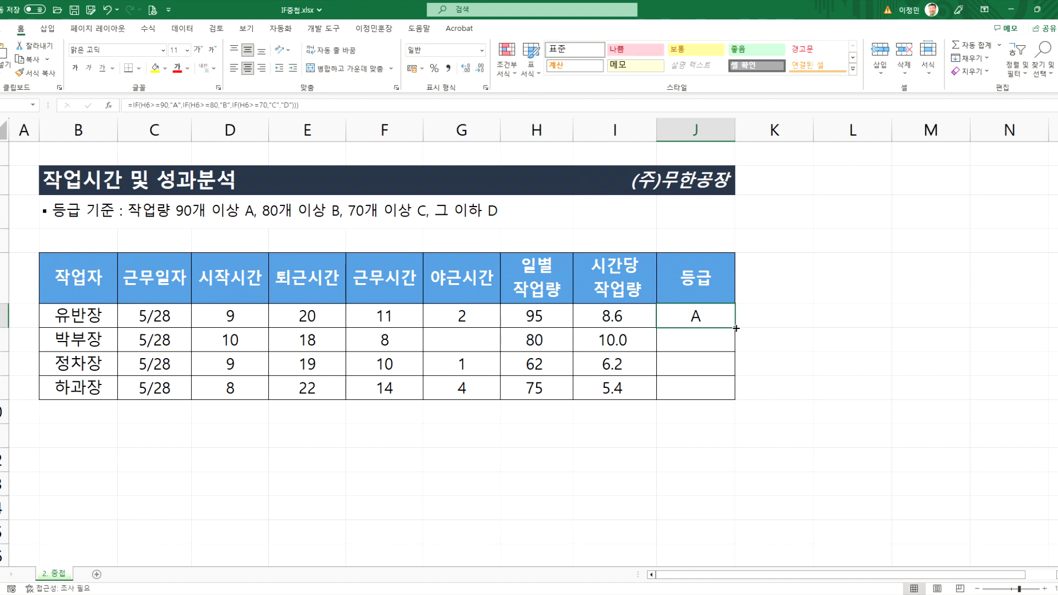
drag(736, 328, 731, 396)
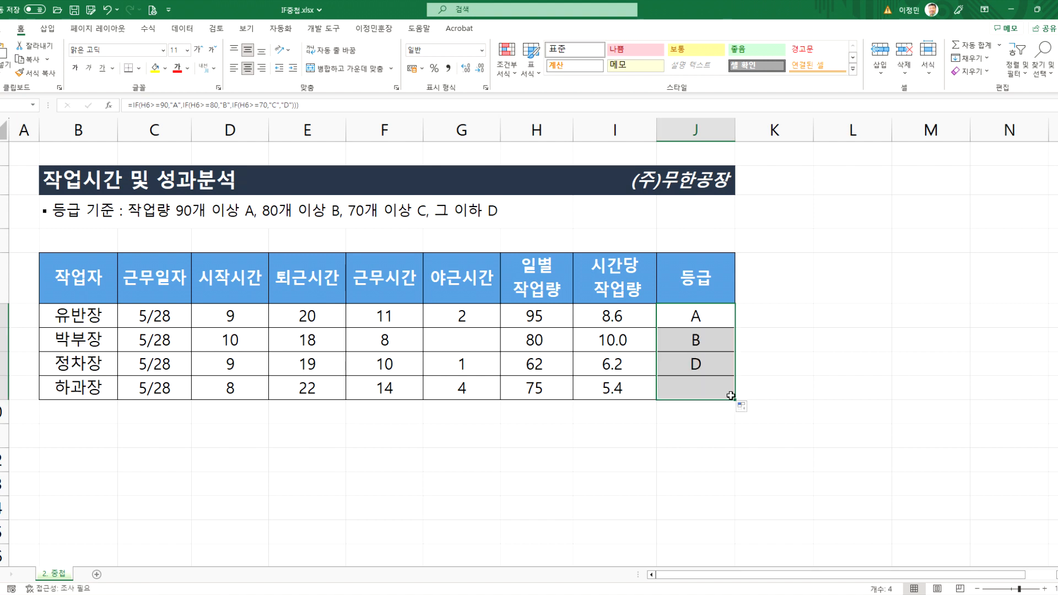
click(698, 319)
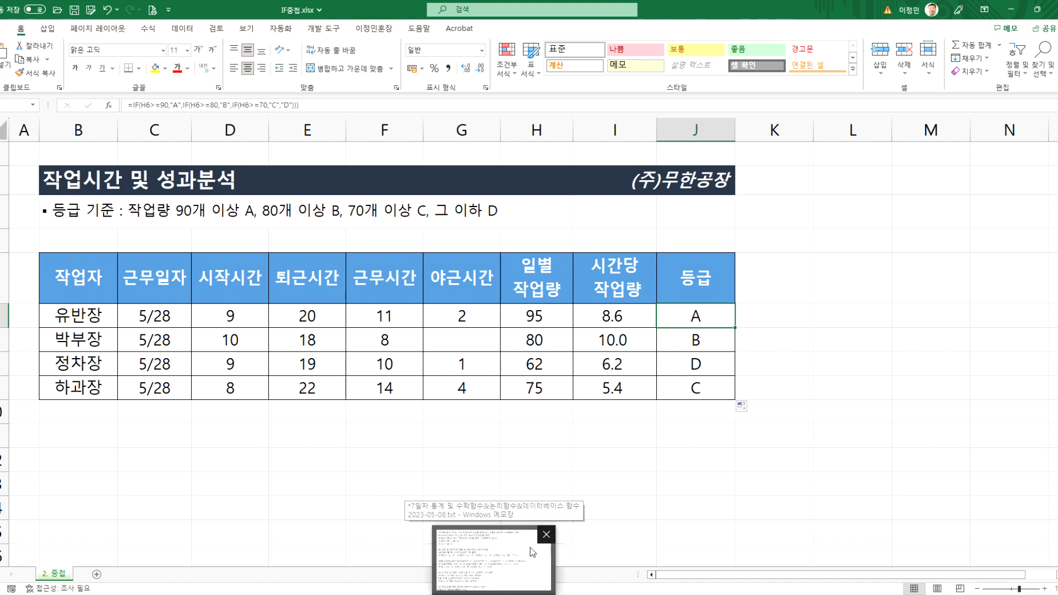
- Switch to the Notepad lecture notes and examine the OR and AND function descriptions in the IF/OR/AND section
mouse_move(545, 534)
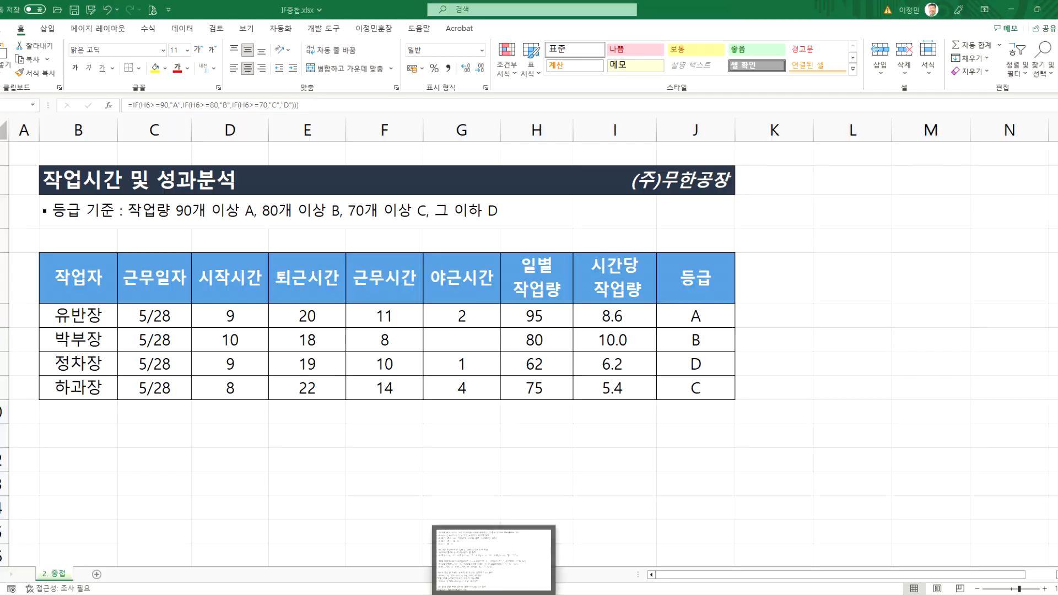
click(498, 560)
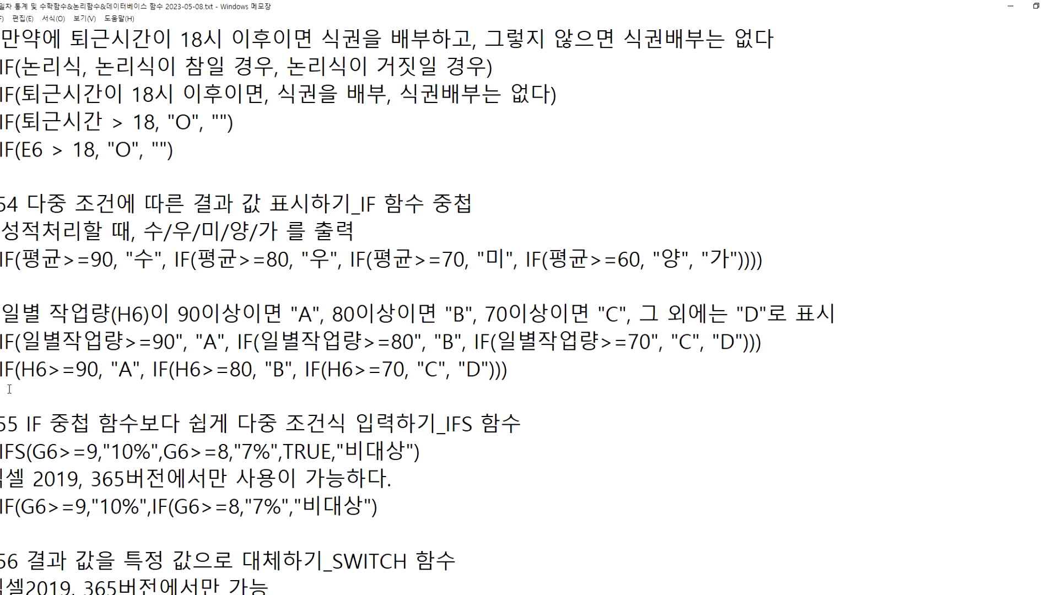
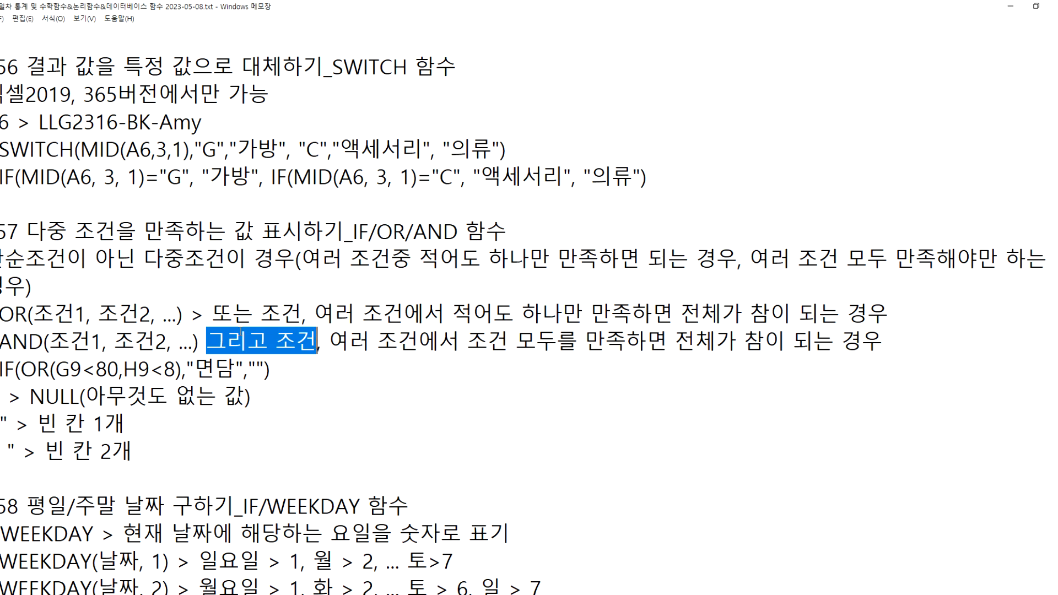
drag(315, 314, 499, 314)
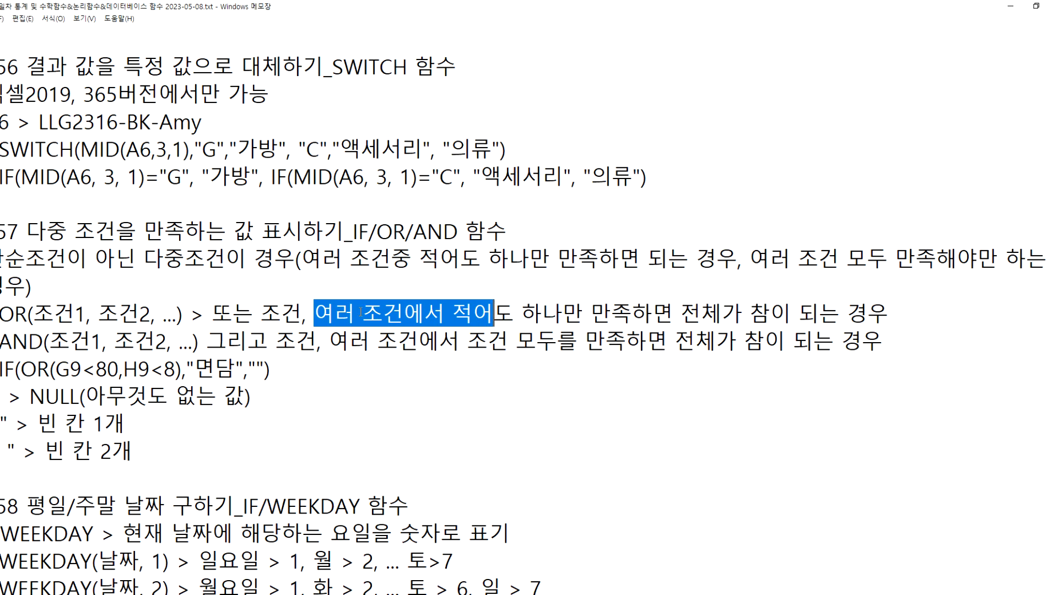
drag(321, 310, 891, 309)
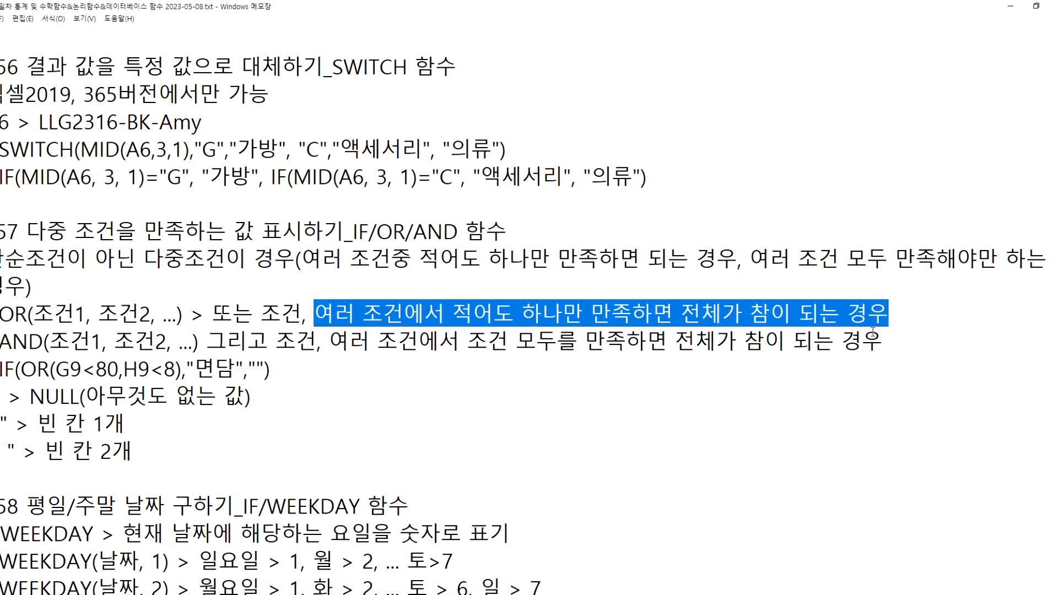
click(896, 315)
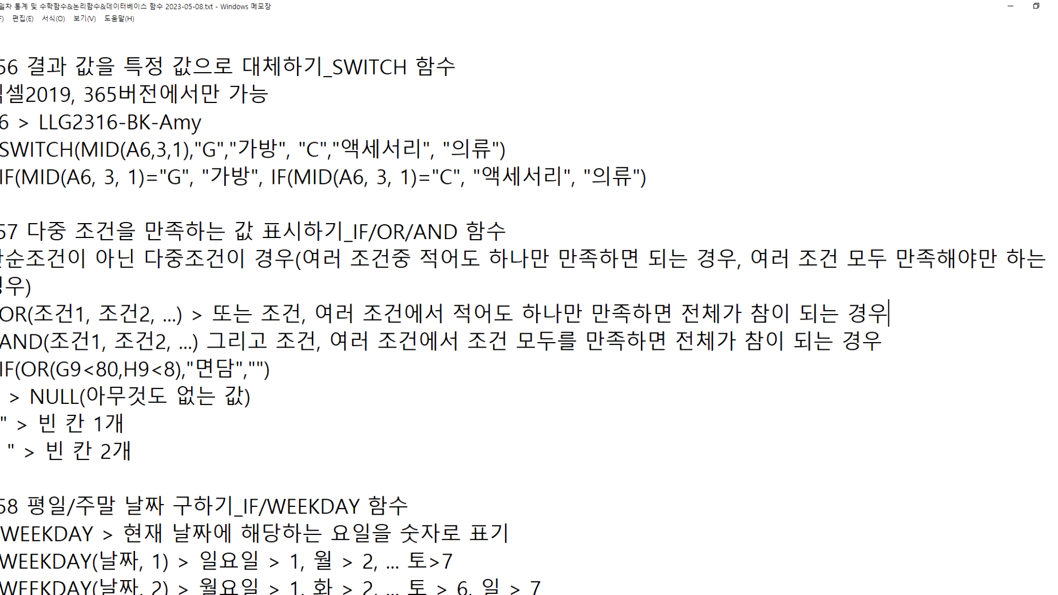
drag(3, 343, 327, 365)
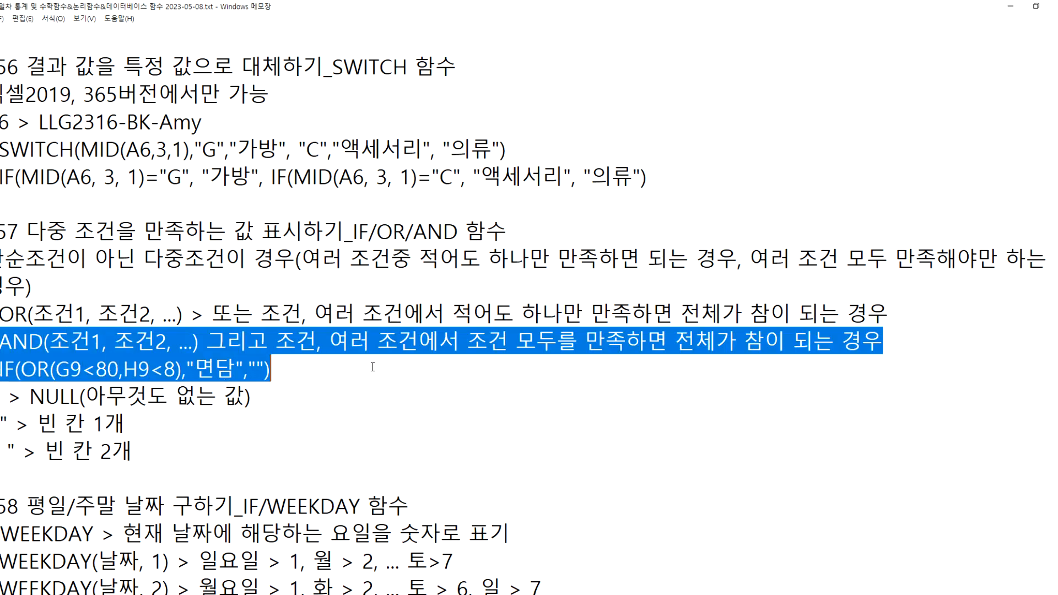
drag(684, 363, 890, 345)
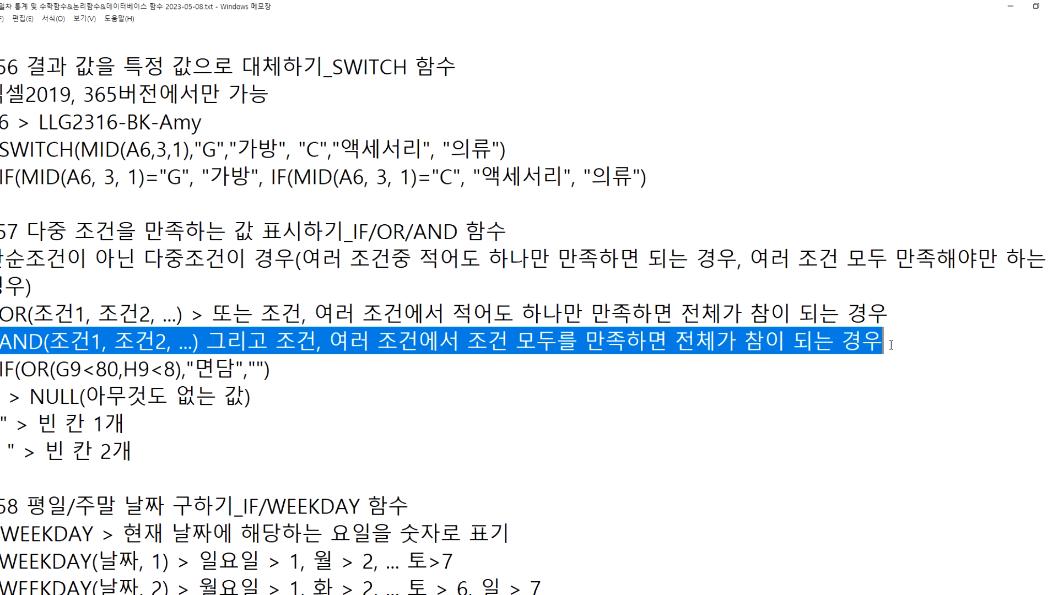
- Reread the OR function's syntax and its condition rule in the lecture notes
click(3, 310)
drag(2, 313, 887, 316)
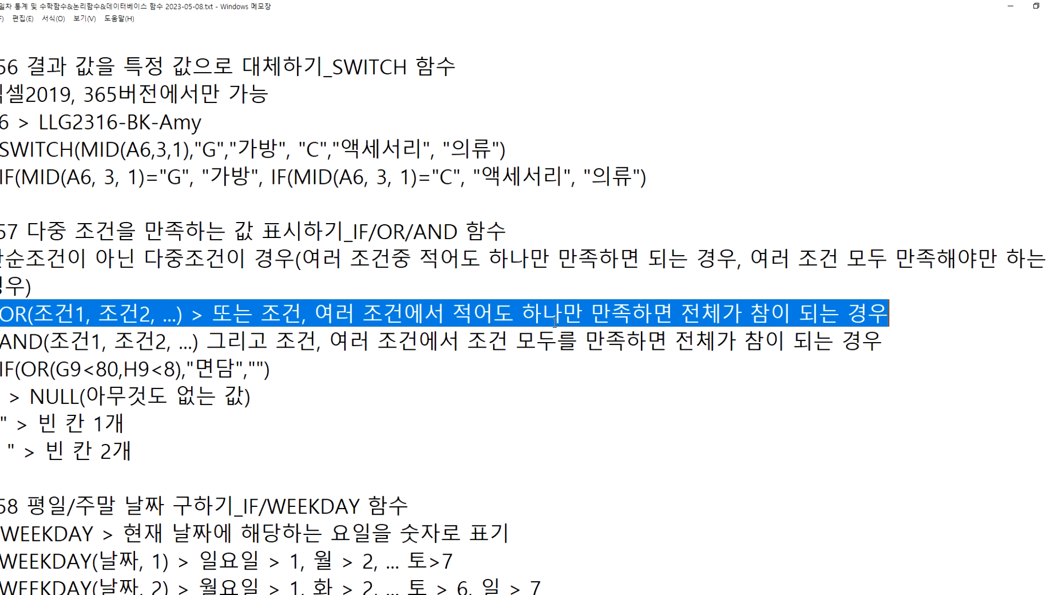
click(903, 314)
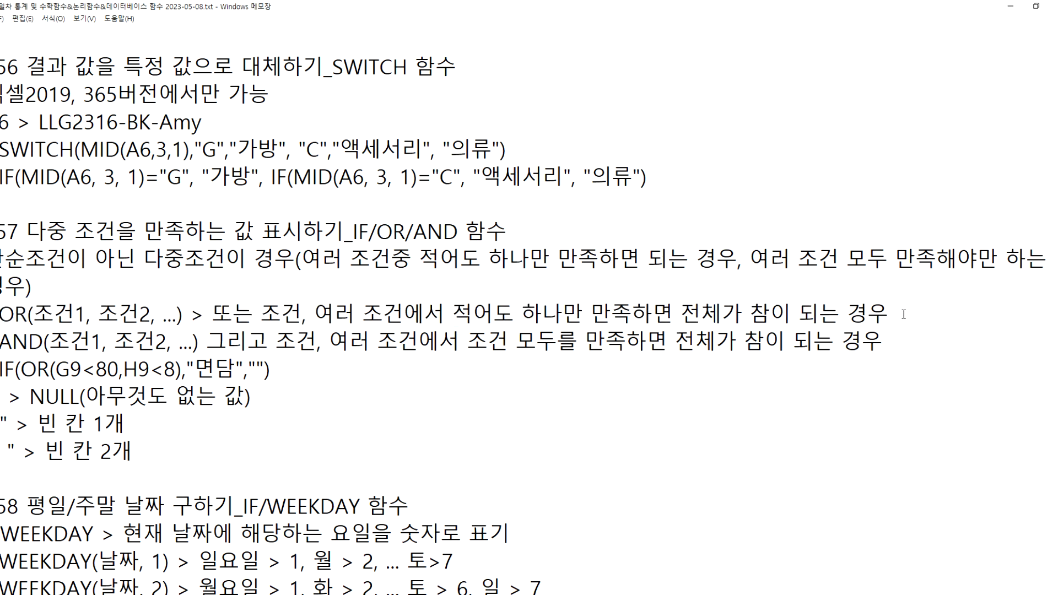
drag(893, 316, 215, 322)
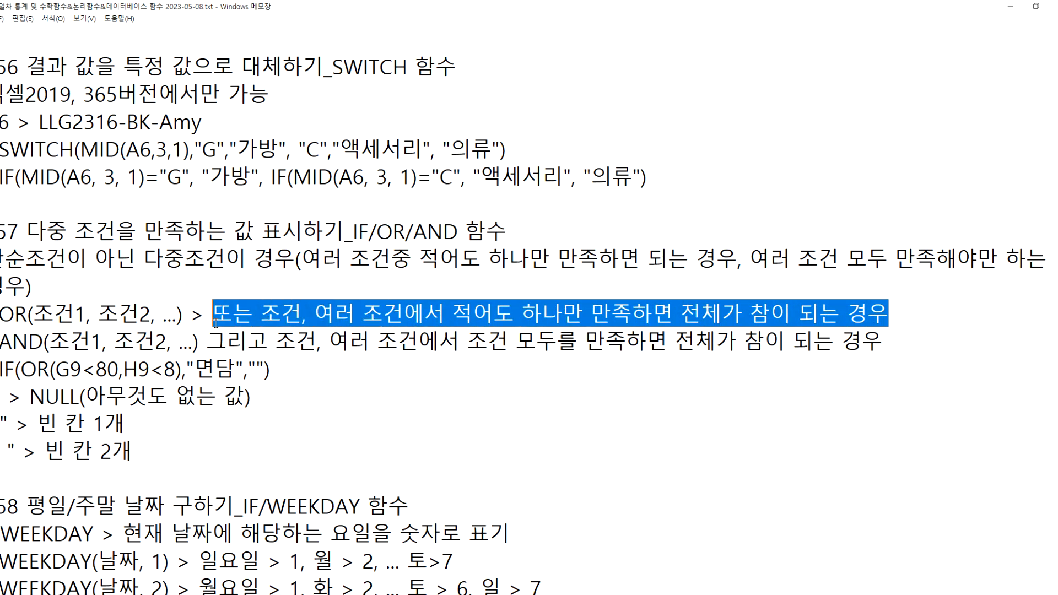
click(215, 322)
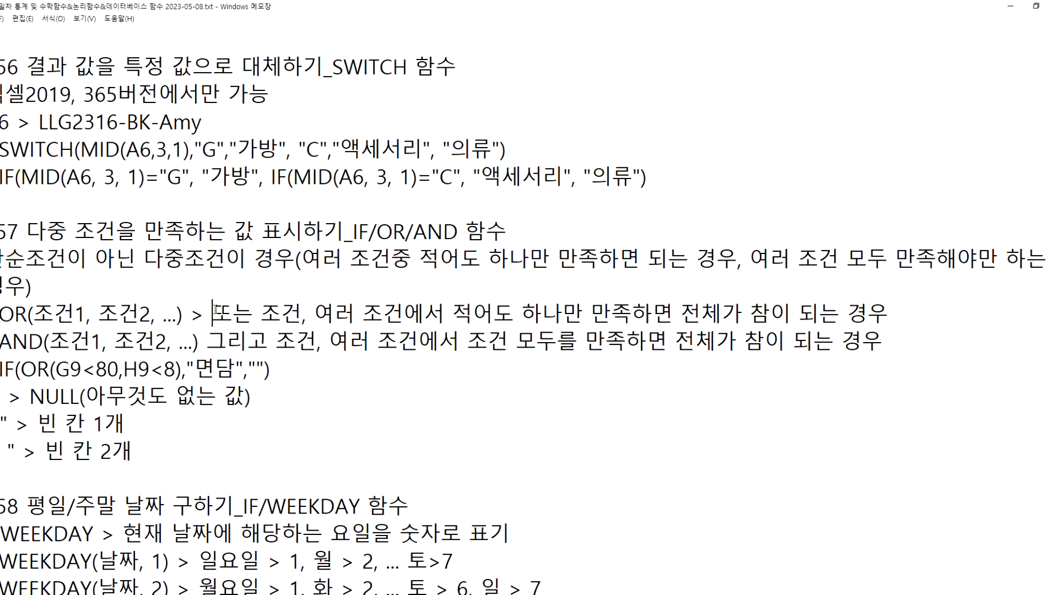
drag(2, 315, 315, 324)
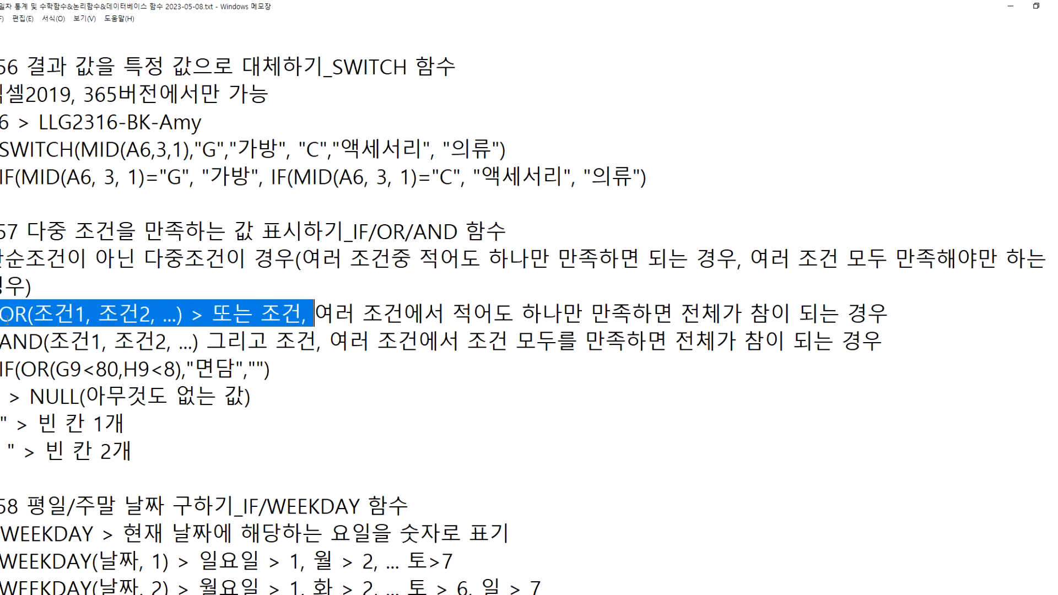
click(11, 319)
double_click(24, 317)
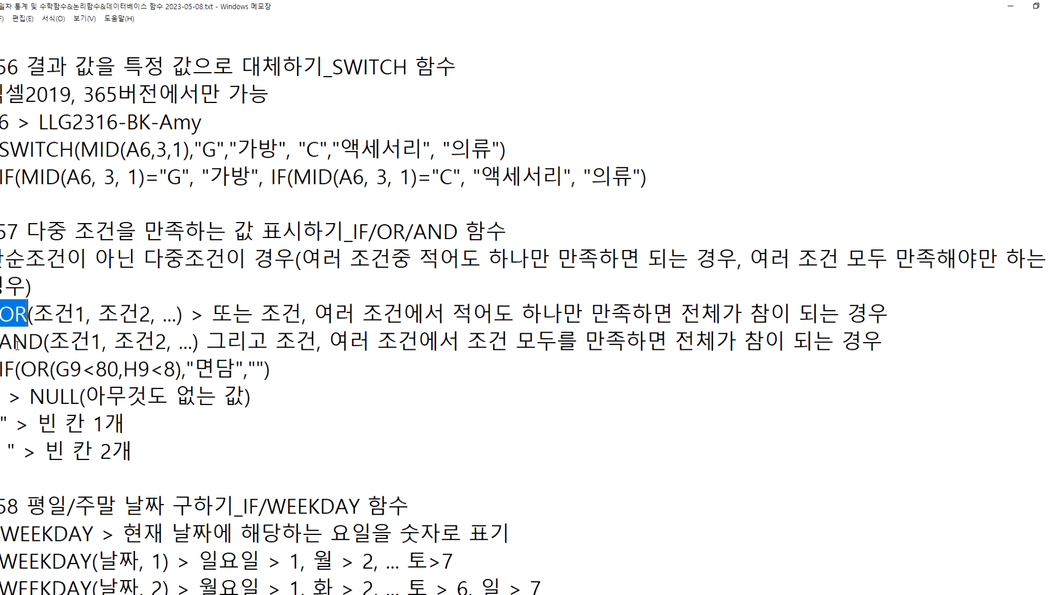
scroll(18, 346, down, 1)
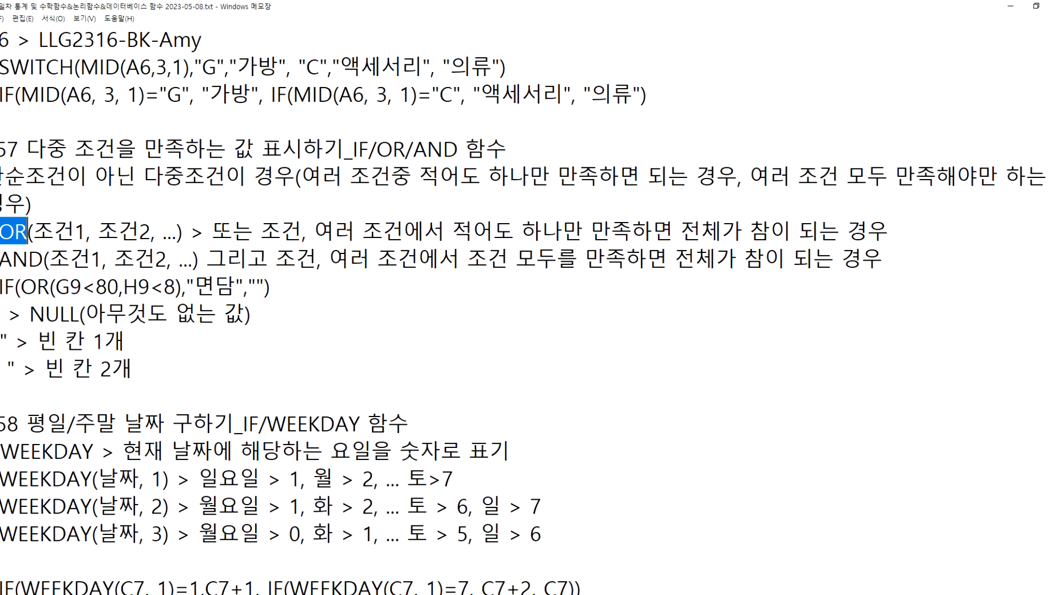
- Switch to Excel, close SWITCH_완성.xlsx and bring up the OR_AND.xlsx workbook
key(alt+Tab)
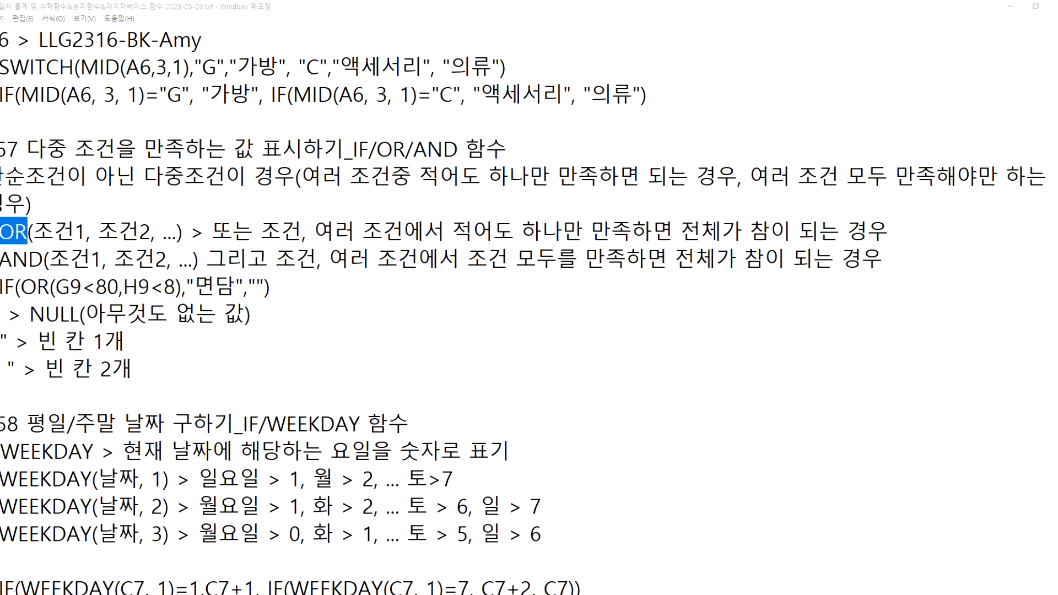
key(alt+Tab)
click(1054, 11)
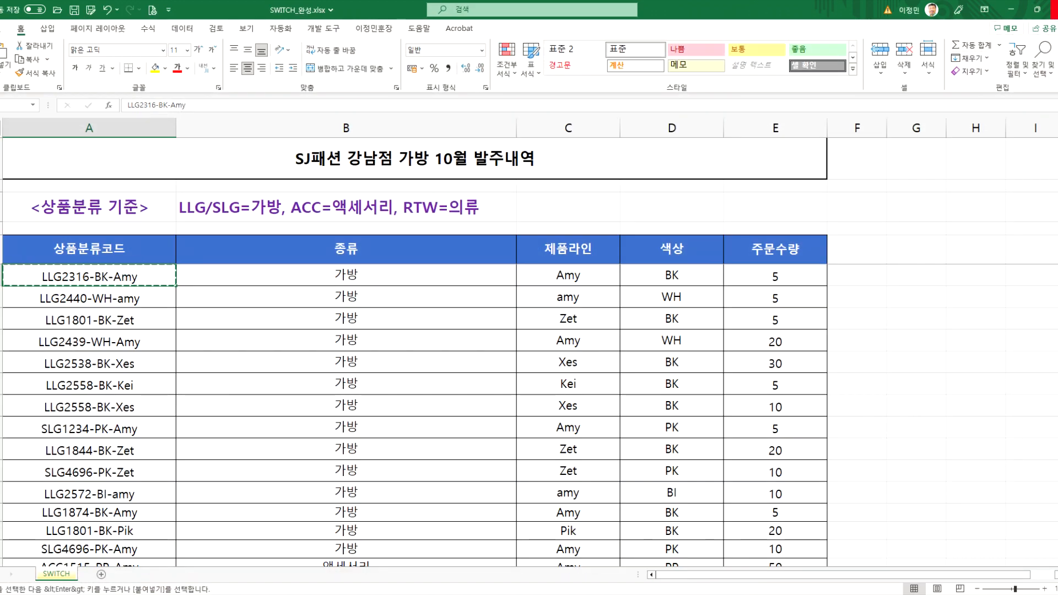
click(578, 326)
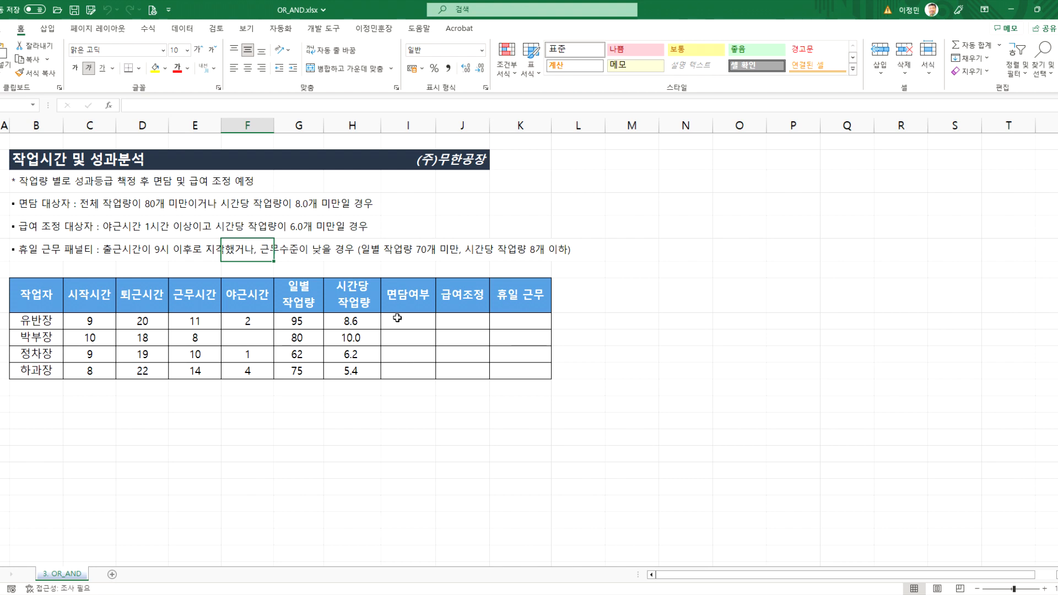
- Start an IF formula in I9 with an OR test for G9<80 or H9<8
click(398, 318)
ctrl+scroll(362, 331, up, 2)
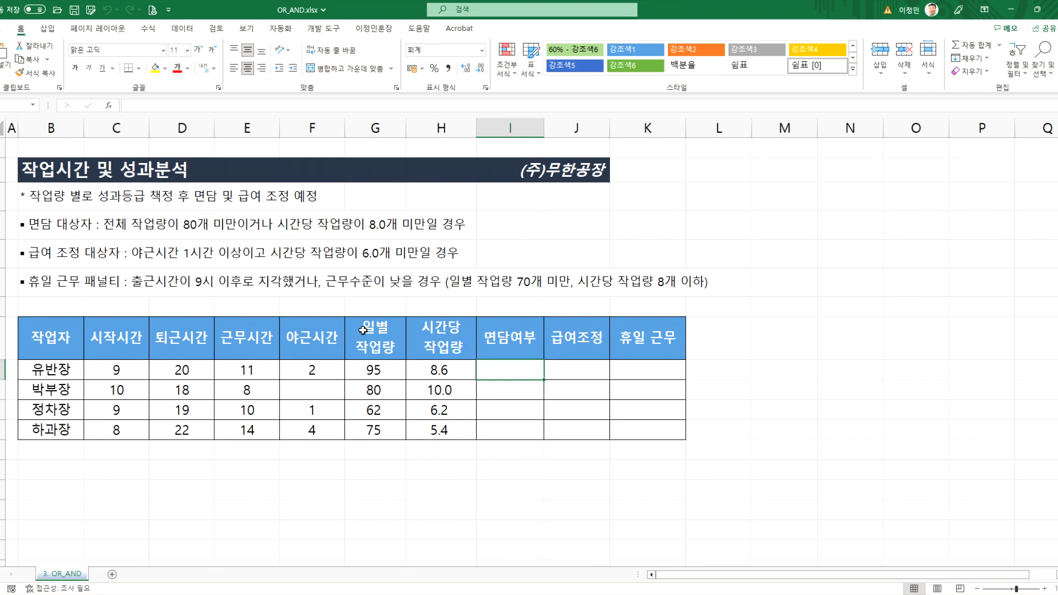
ctrl+scroll(474, 367, up, 3)
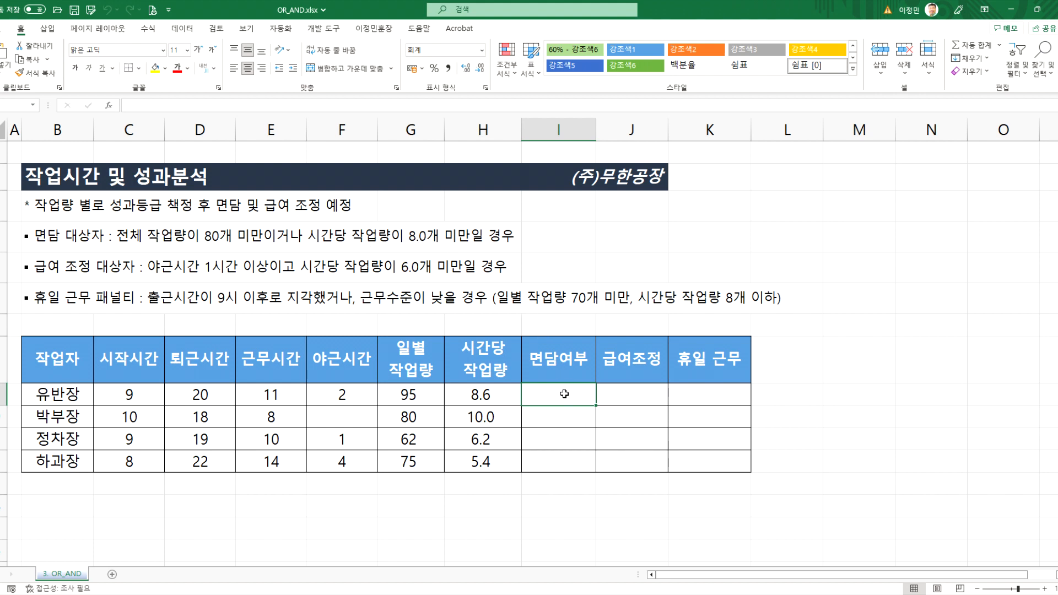
key(Delete)
text(=IF()
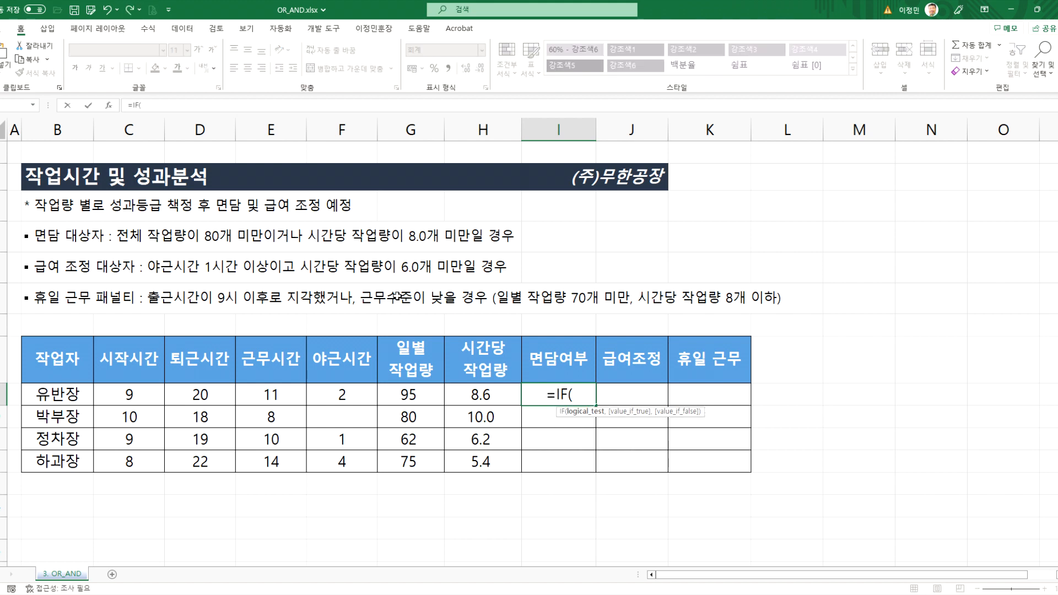
text(OR()
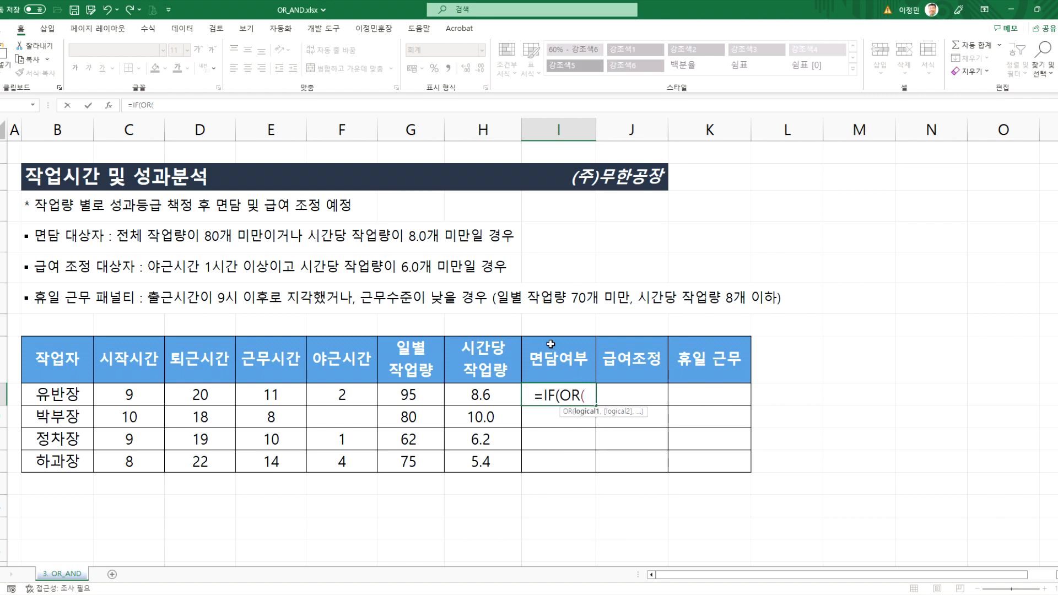
click(413, 394)
text(<80,)
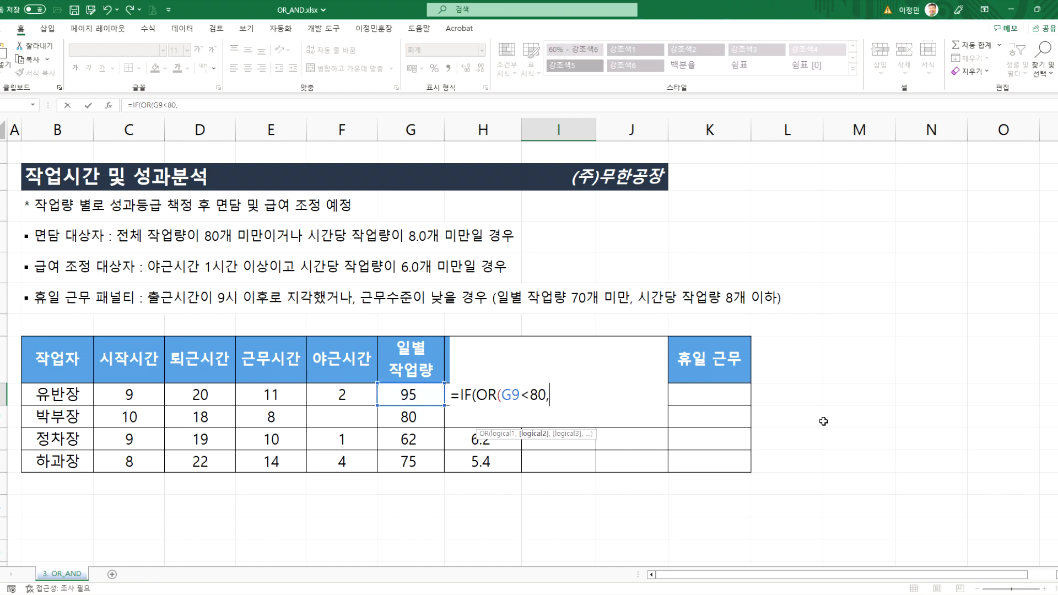
click(433, 407)
key(Right)
text(<8,")
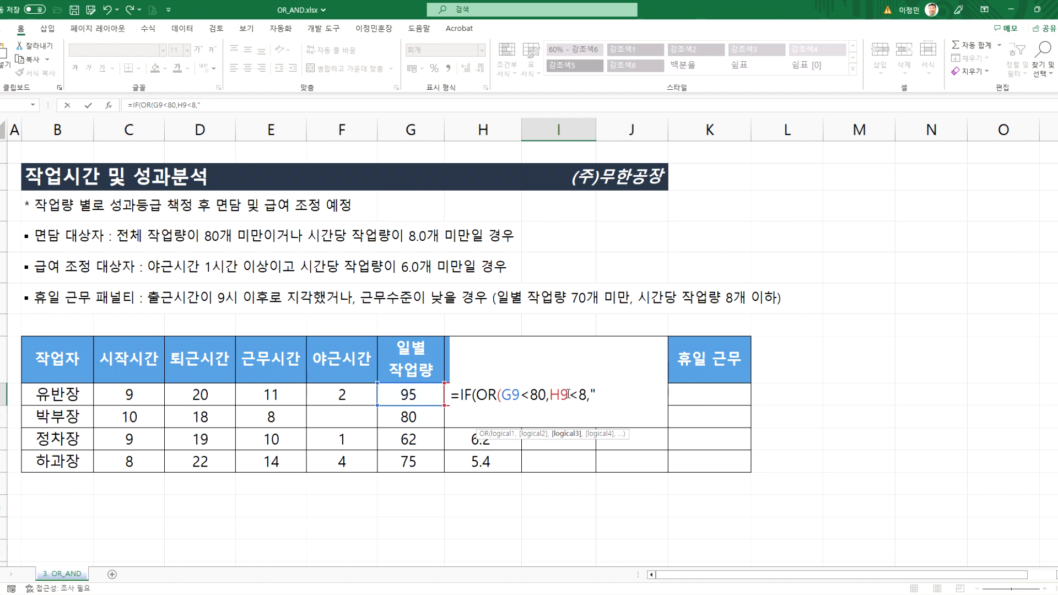
- Add "면담 대상자" as the true result and an empty string as the false result in I9, and submit the formula
text(면)
text(잠)
key(BackSpace)
key(BackSpace)
text(다ㅁ 대상자")
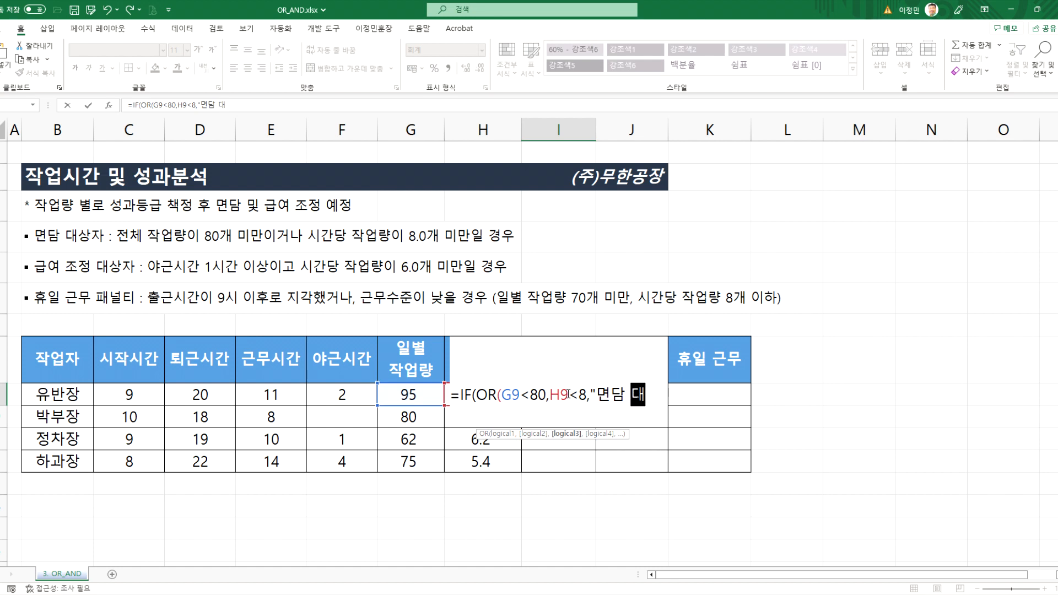
text(,)
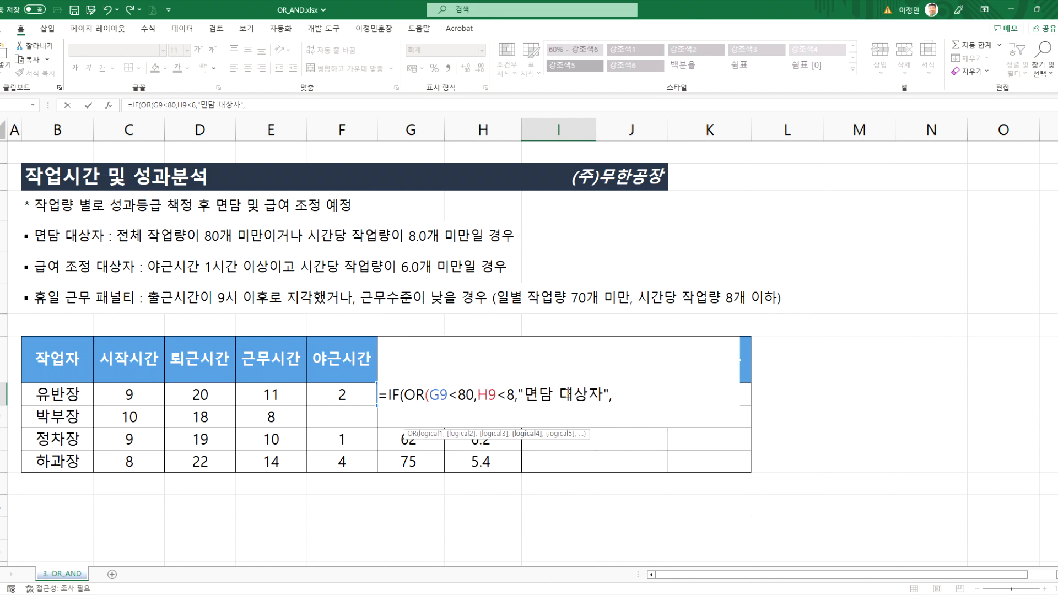
text(" ")
key(BackSpace)
key(BackSpace)
text(")
text(()
text())
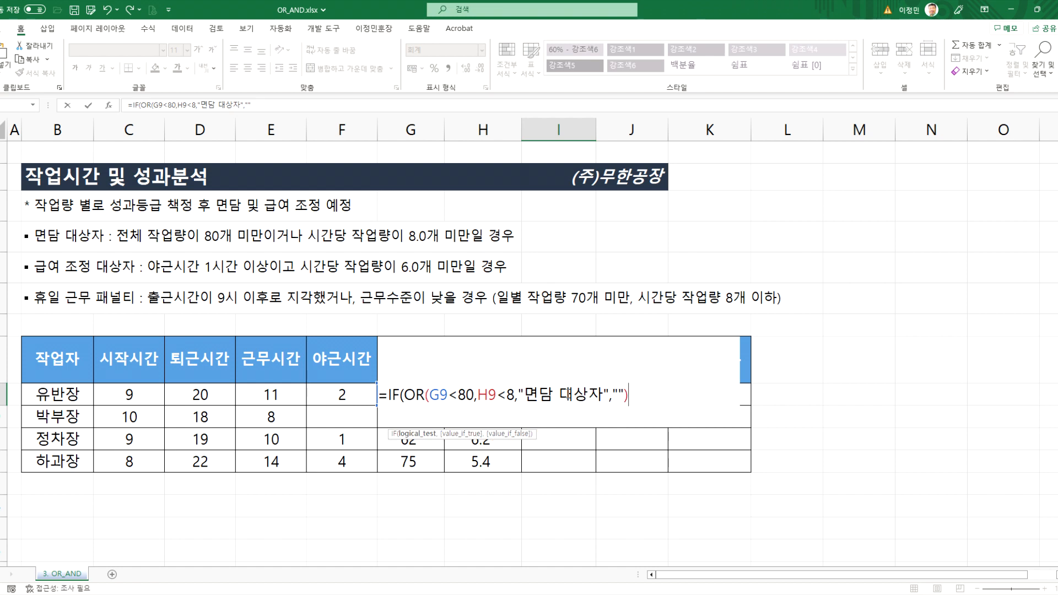
key(Return)
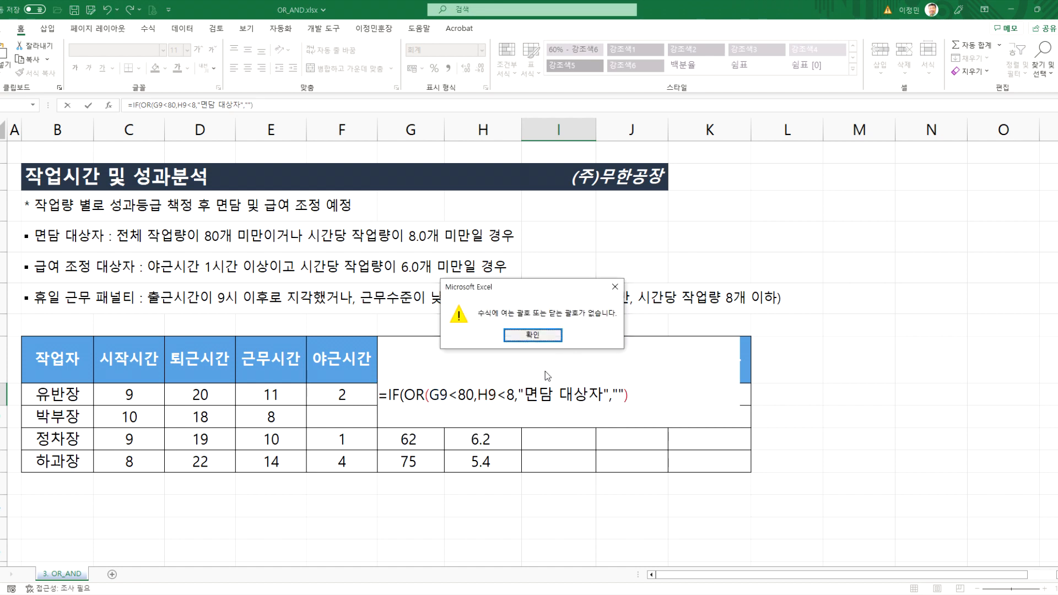
- Close the OR function after H9<8 with the missing parenthesis and commit the I9 formula
key(Return)
click(616, 396)
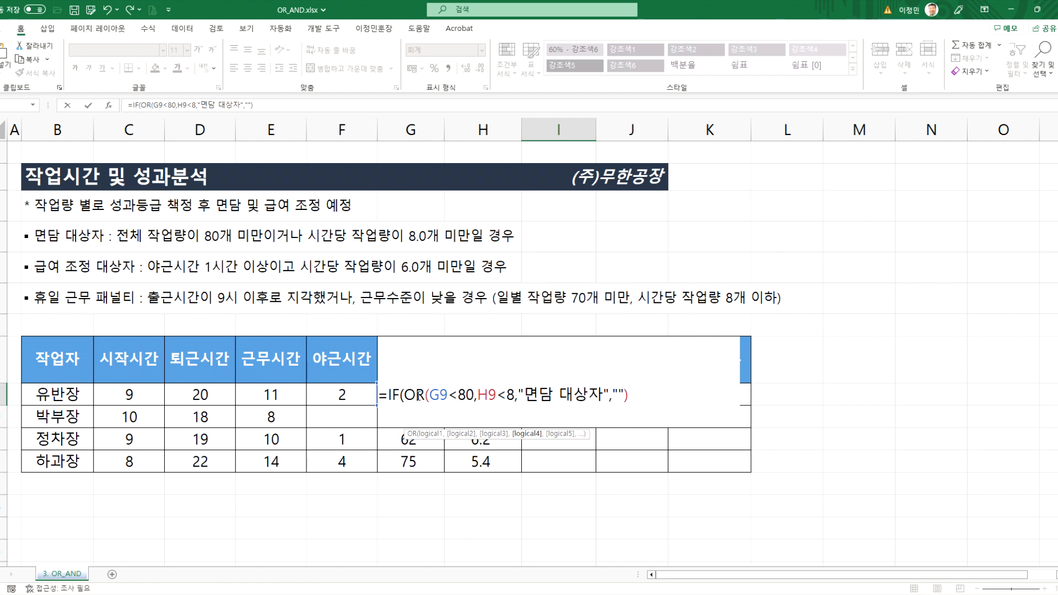
click(502, 394)
text())
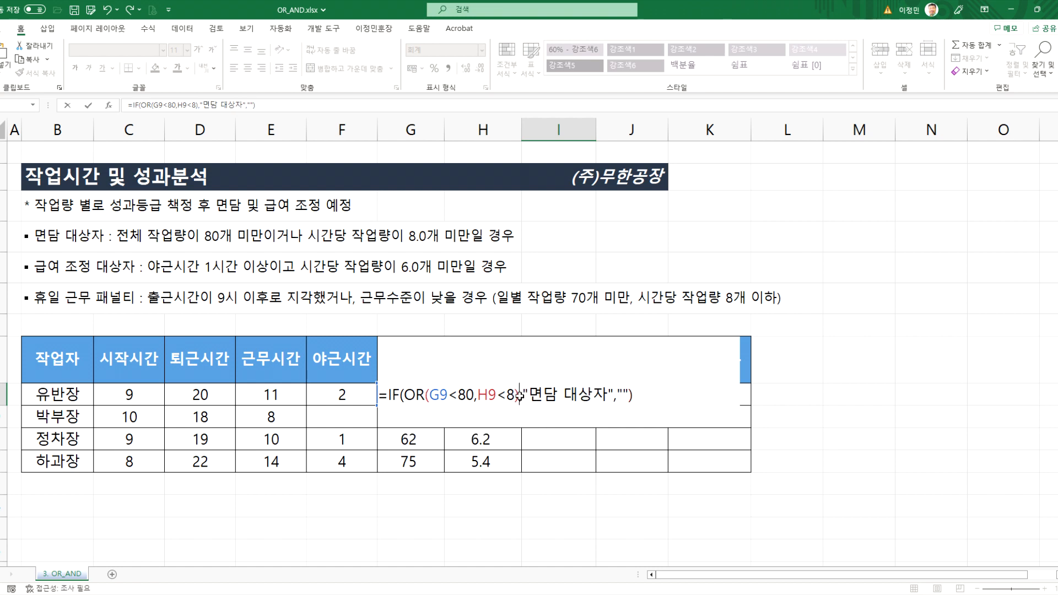
key(Return)
- Fill the I9 formula down through I12
click(553, 395)
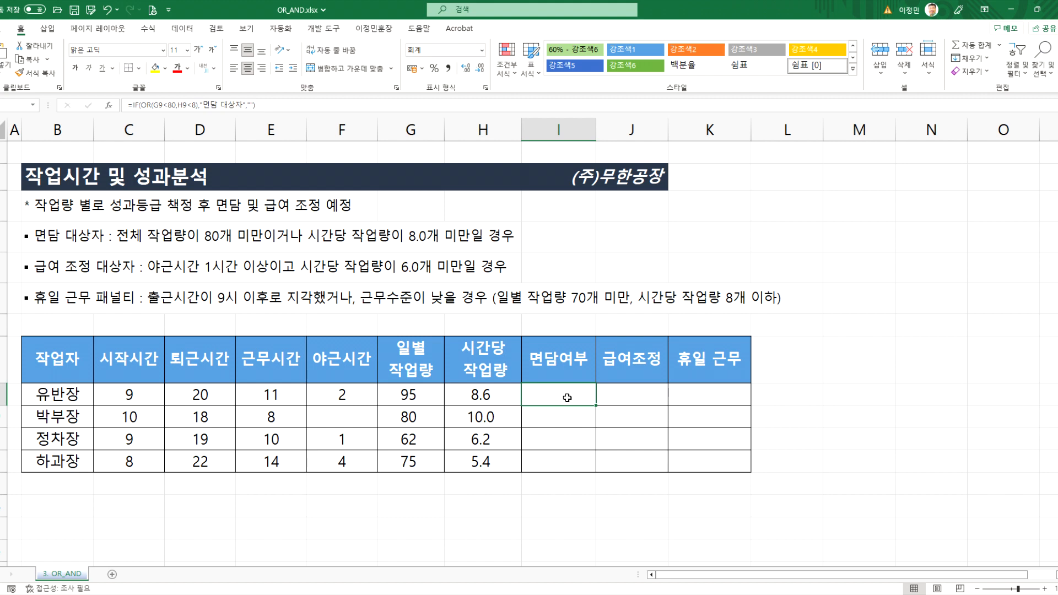
key(F2)
key(Escape)
drag(595, 410, 596, 469)
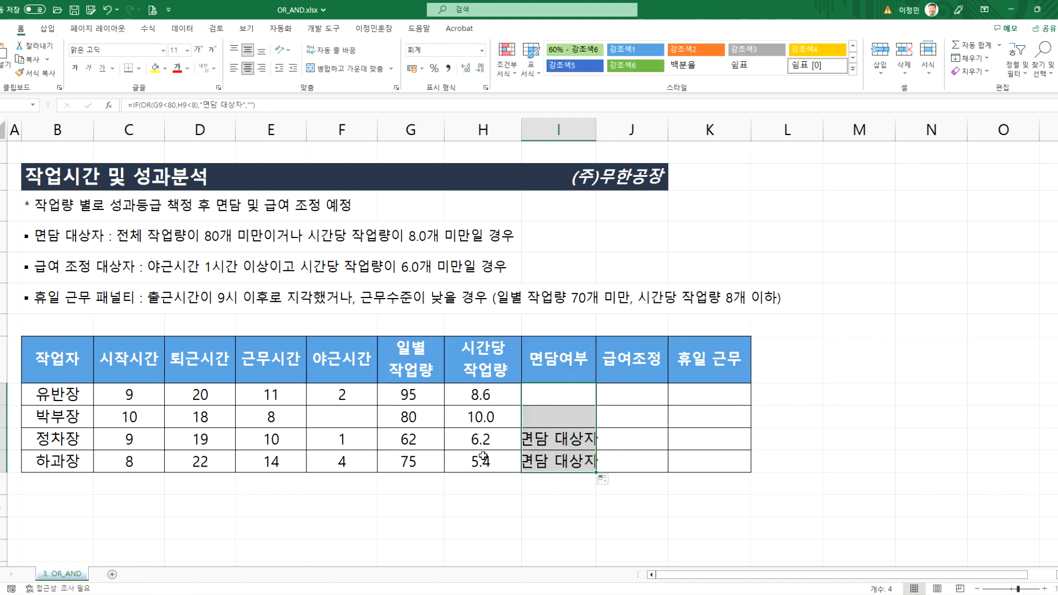
click(565, 444)
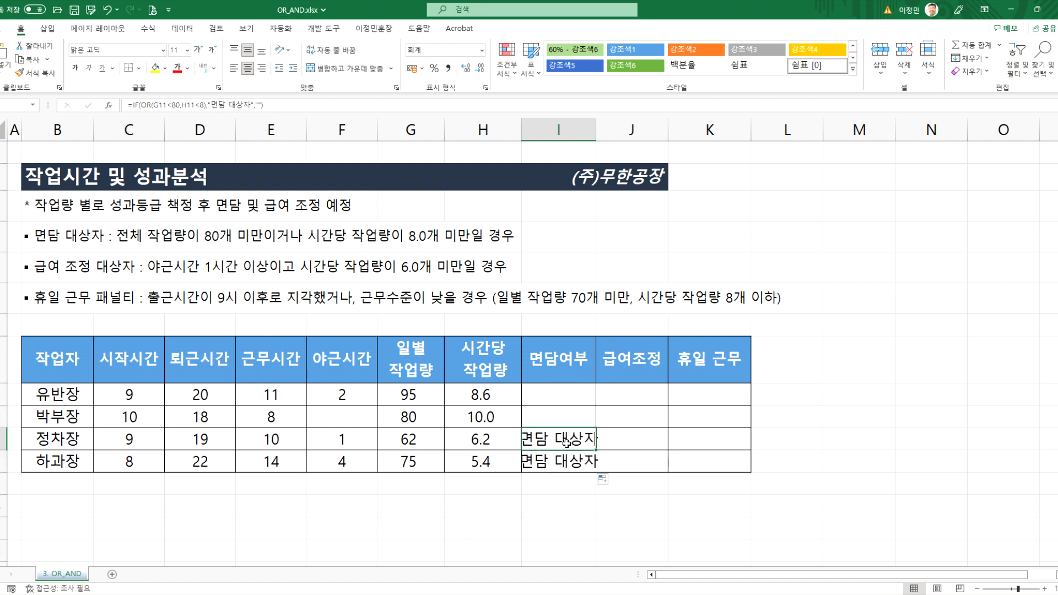
- Change the true result in the I9 formula to "O" and refill the 면담여부 column down to I12
double_click(562, 396)
drag(535, 395, 607, 394)
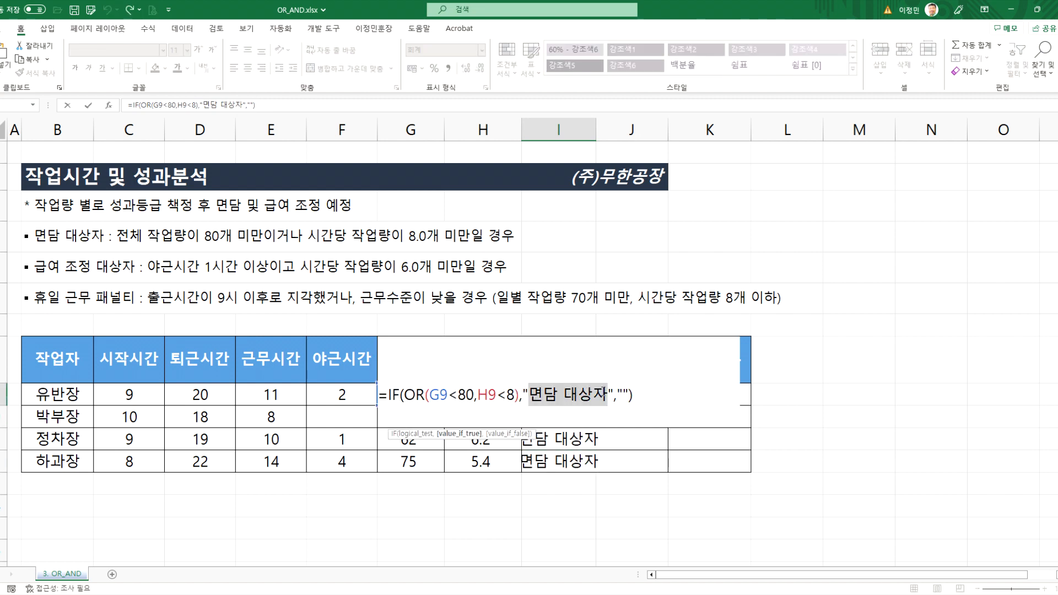
text(o)
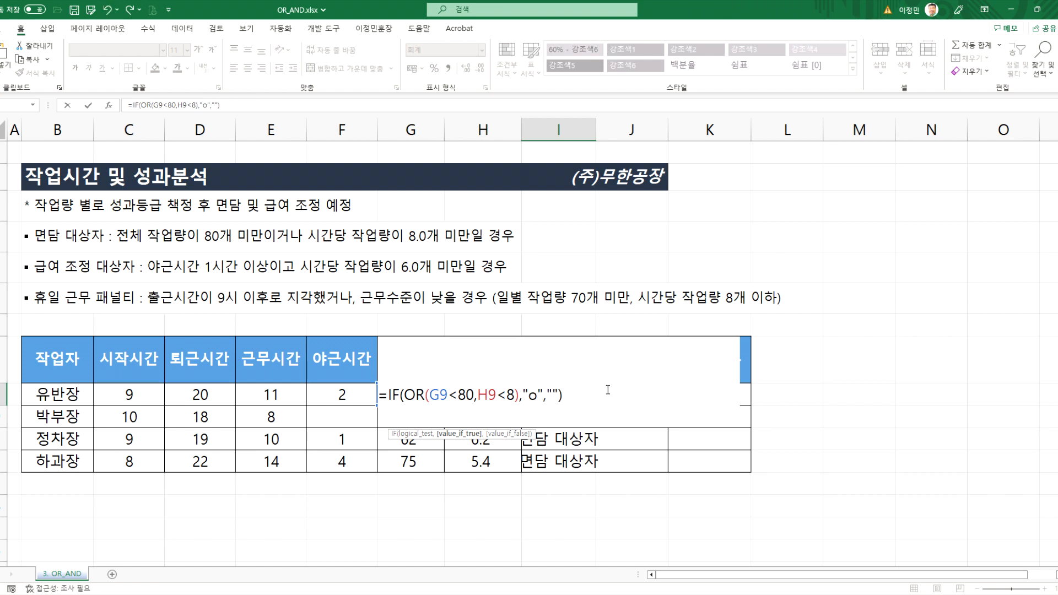
key(BackSpace)
text(O)
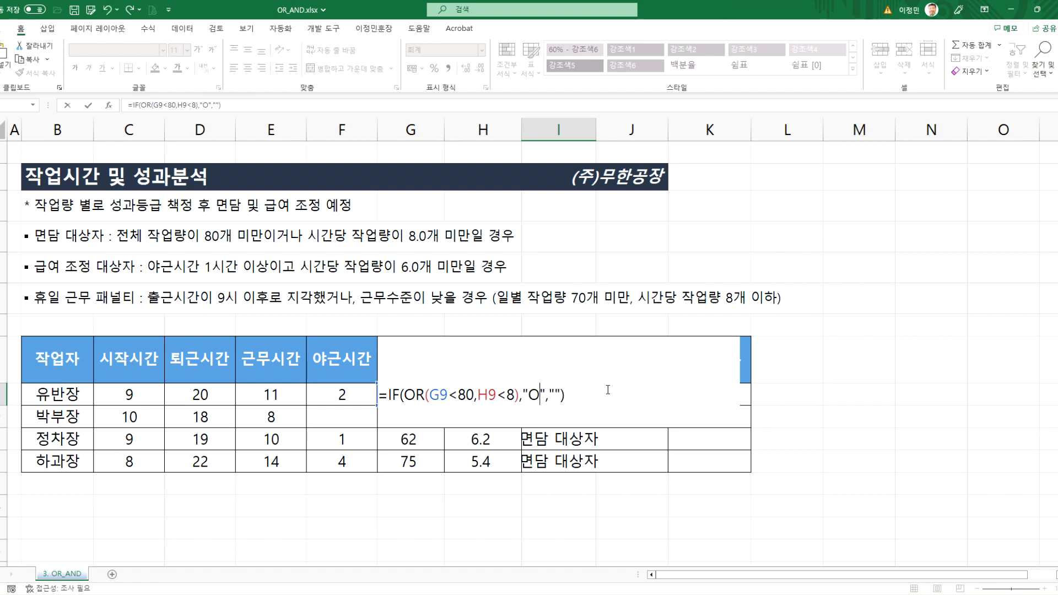
key(ctrl+Return)
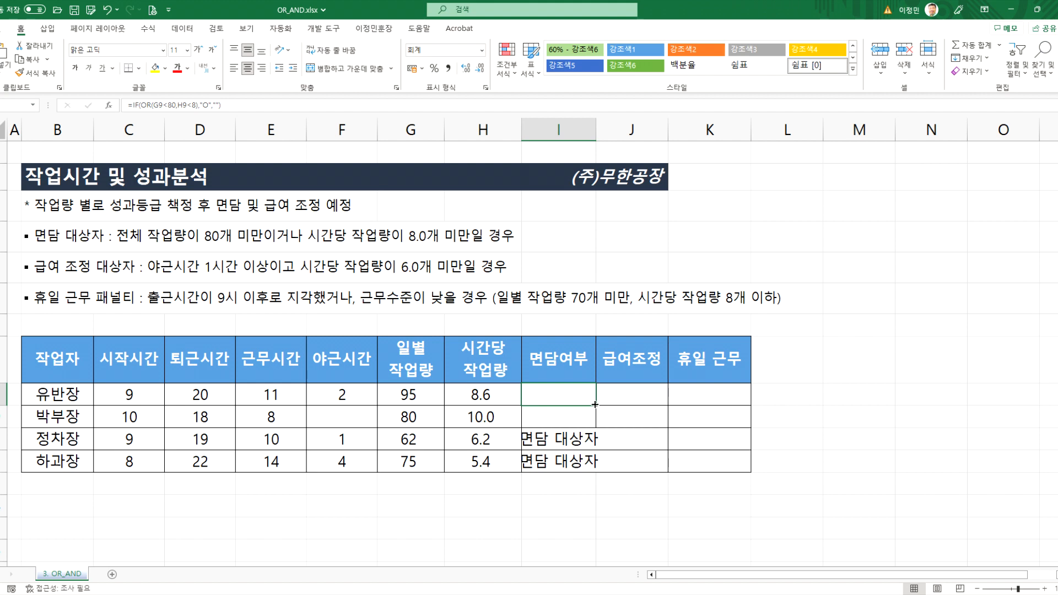
double_click(596, 405)
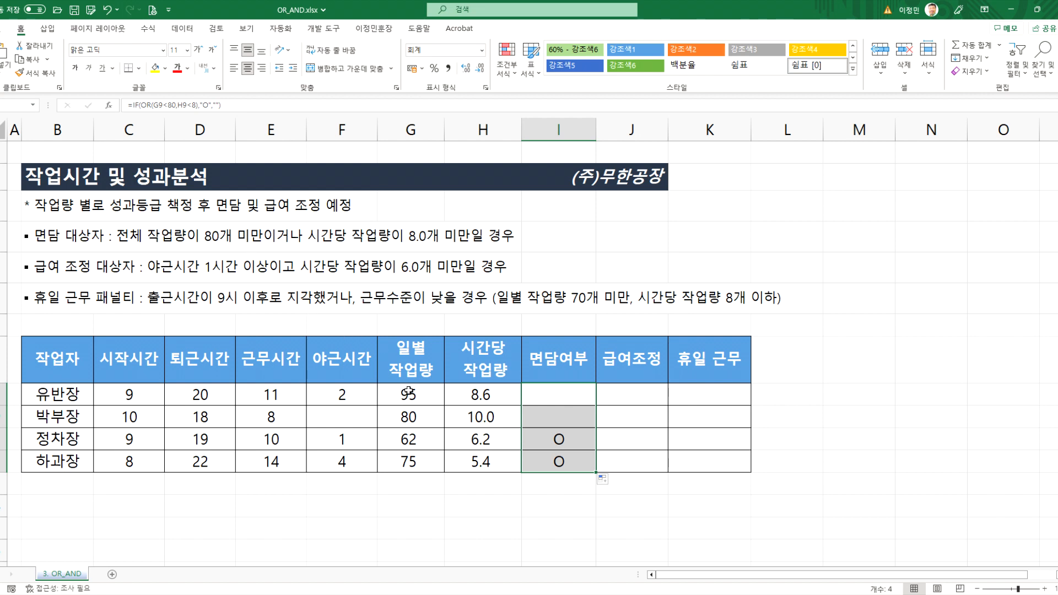
click(422, 439)
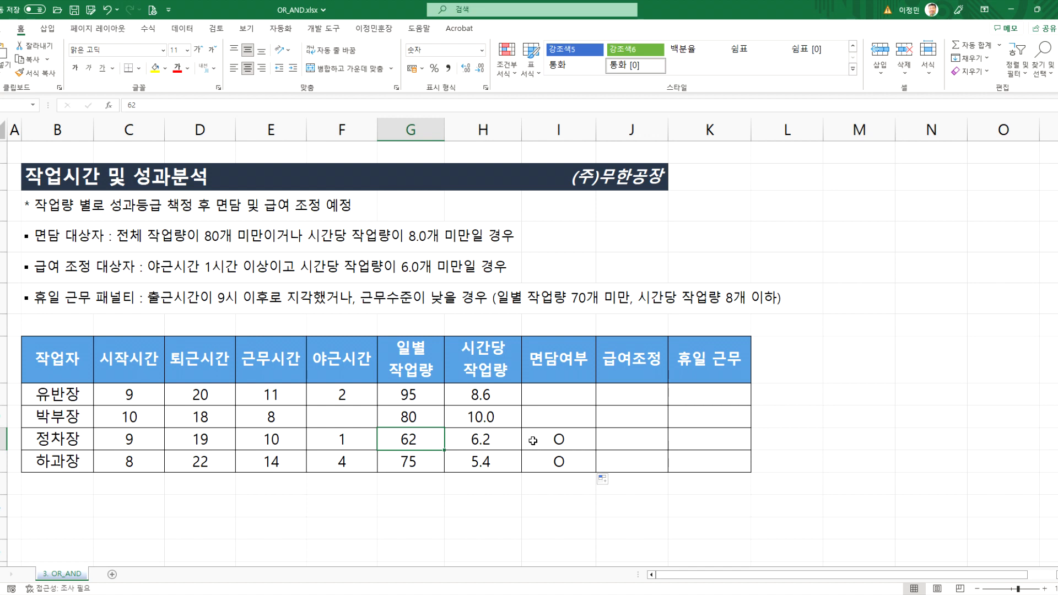
- Start an IF formula in J9 with an AND test for F9>=1 and G9<6
click(608, 389)
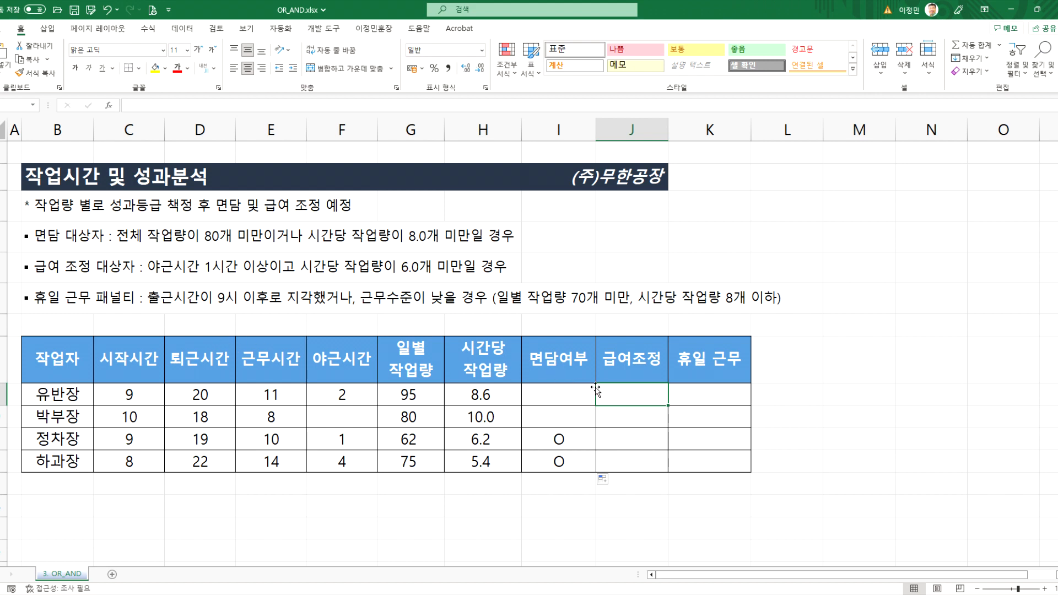
text(=ㅑㄹ)
text(()
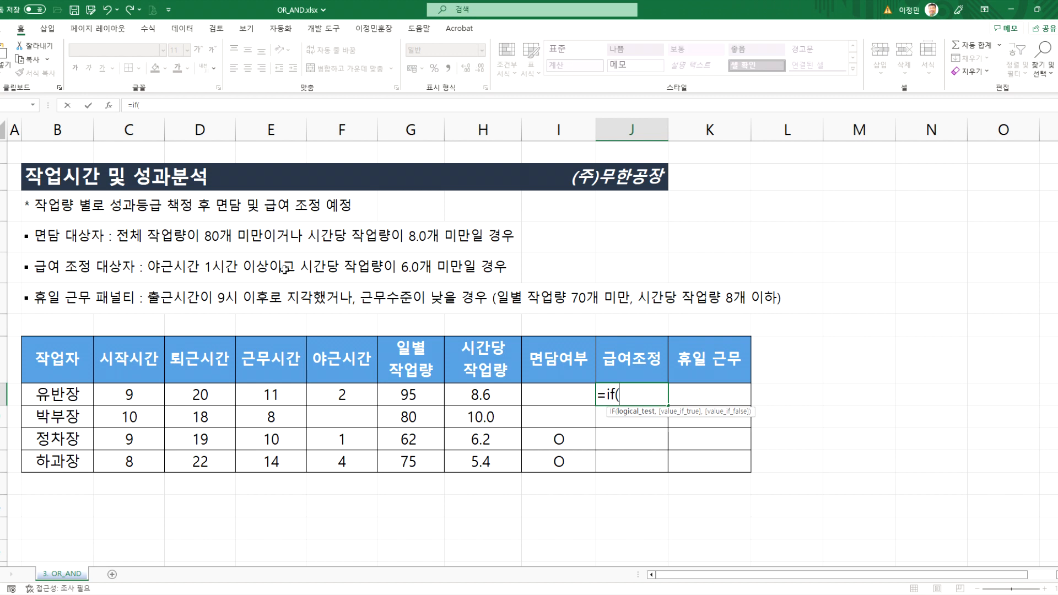
text(AND)
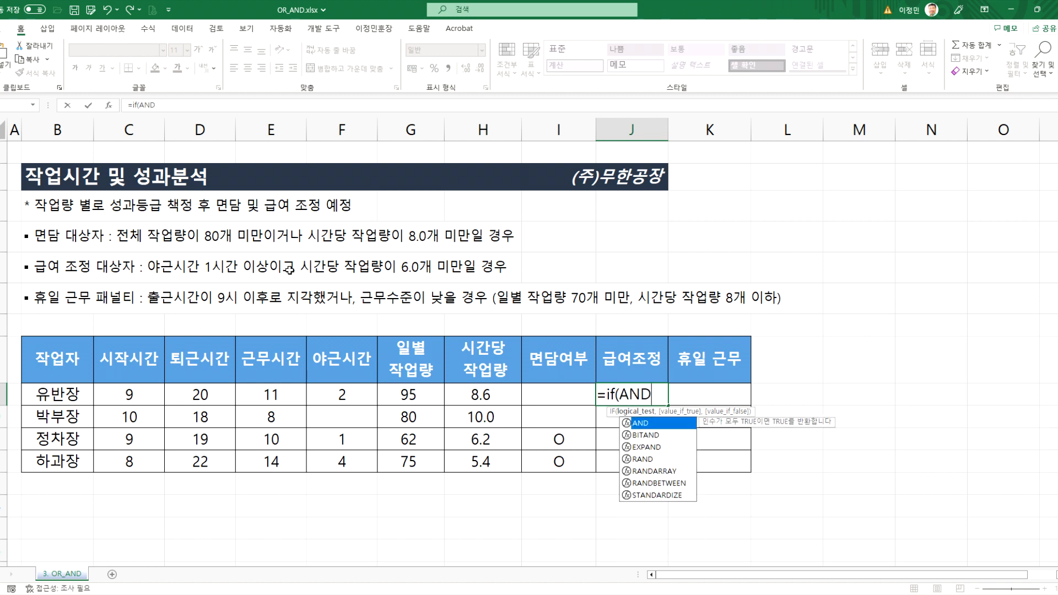
text(()
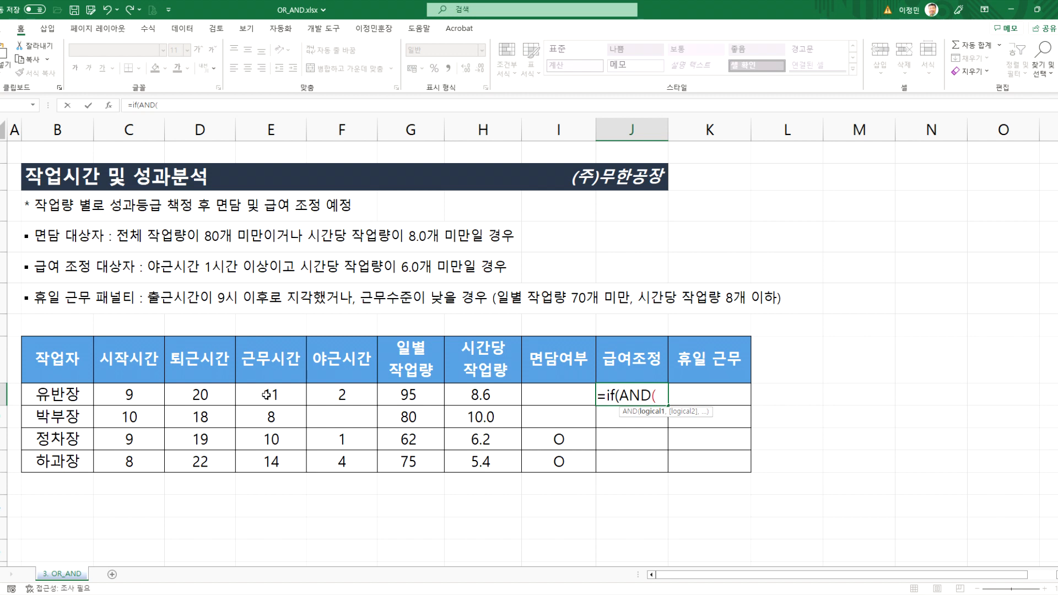
click(344, 395)
text(>=1)
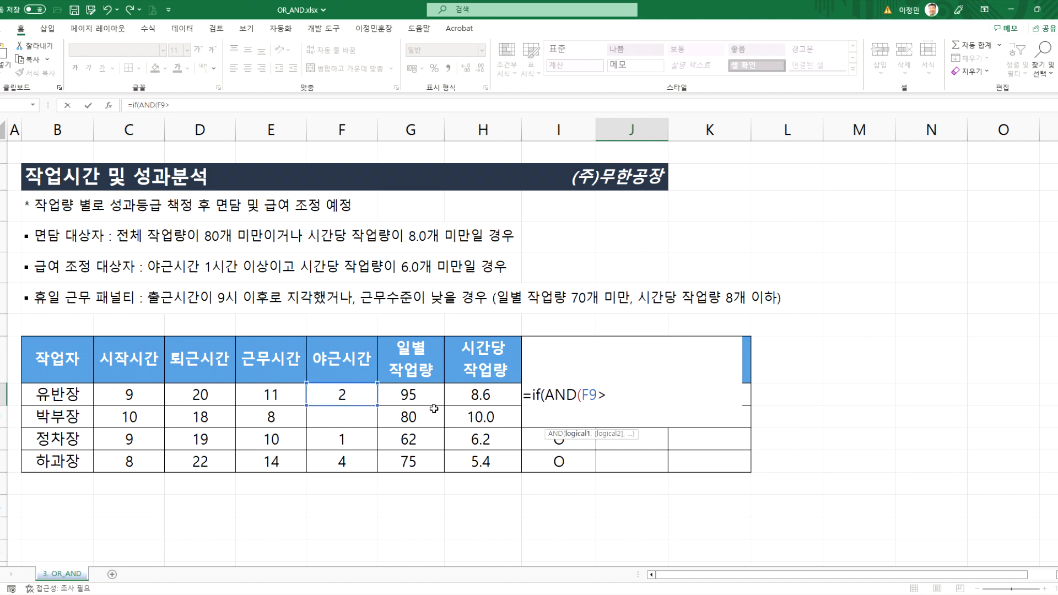
text(M)
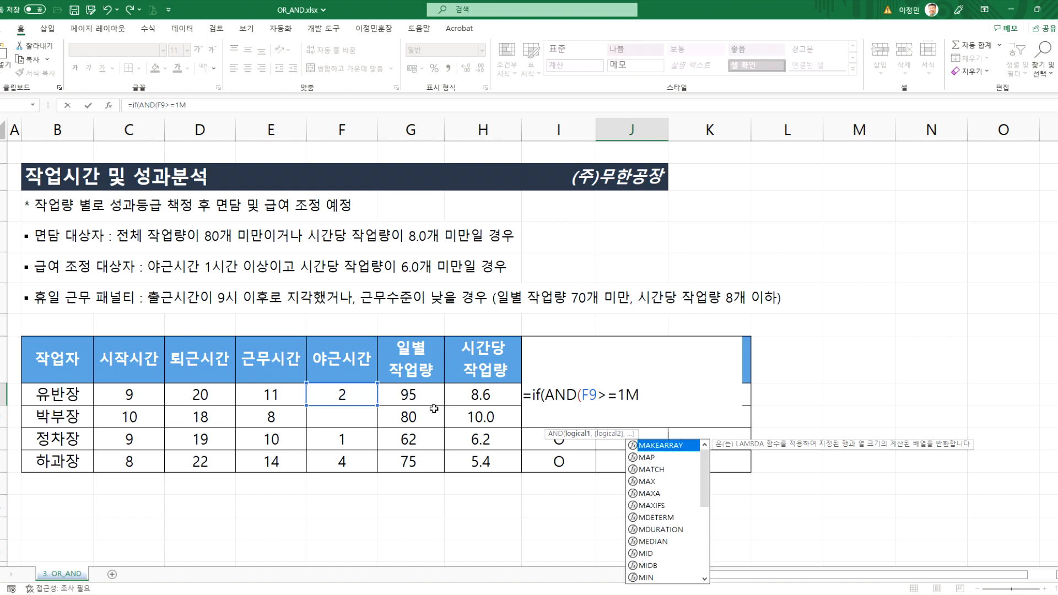
key(BackSpace)
text(,)
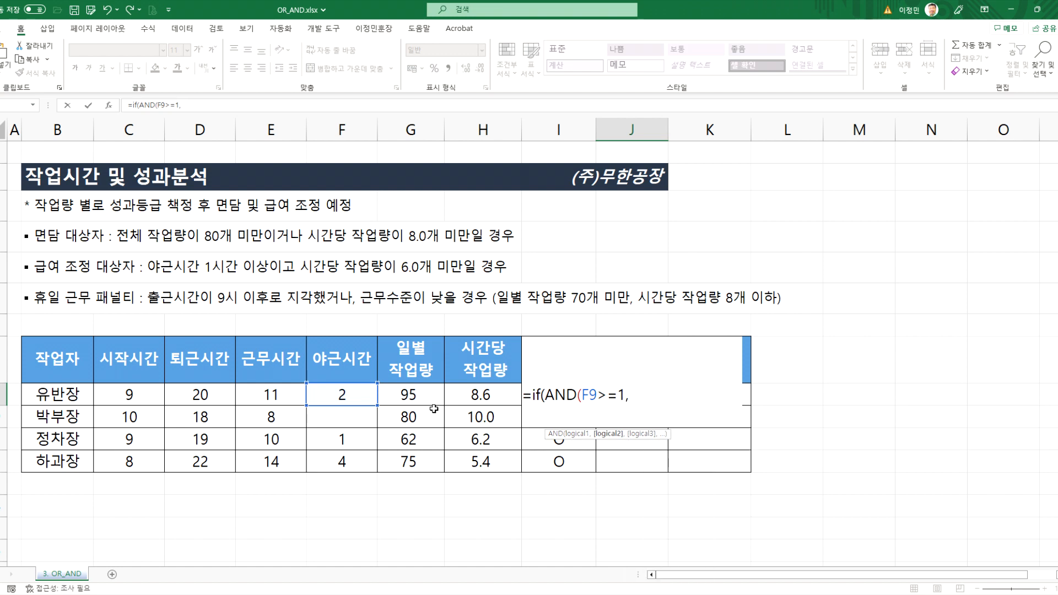
click(408, 394)
text(<6),)
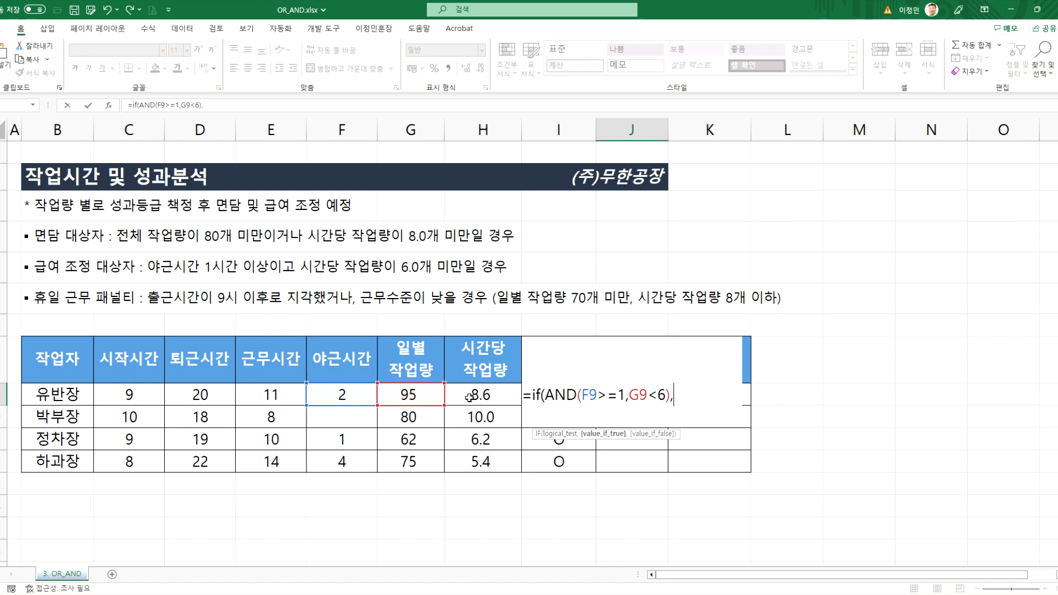
- Add the "O" and empty-string results to the J9 formula, separated by a period, and try to submit it
text("O)
text("."")
text(())
key(BackSpace)
key(BackSpace)
text())
key(Return)
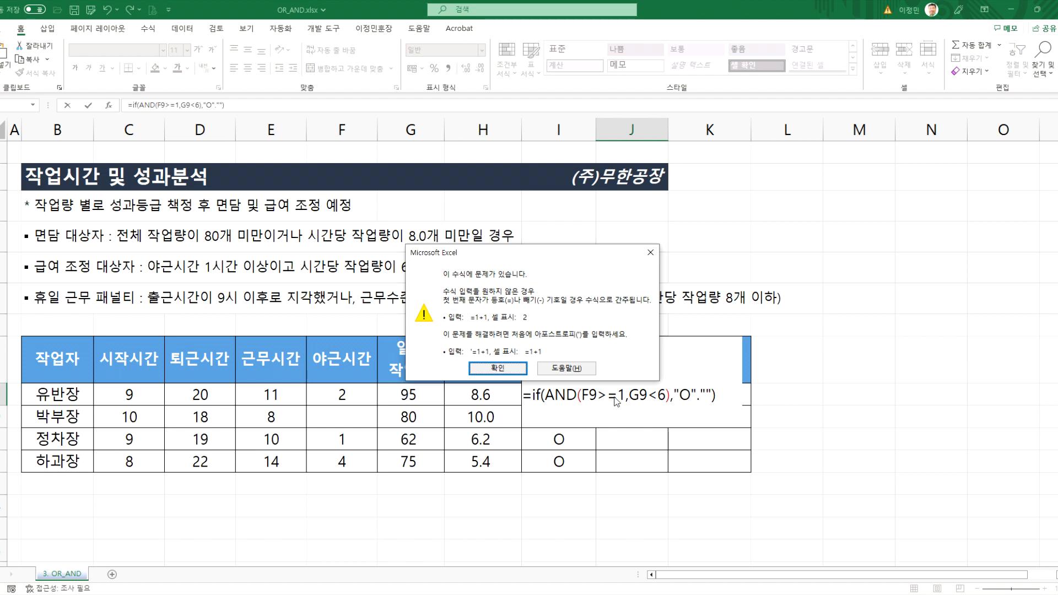
key(Return)
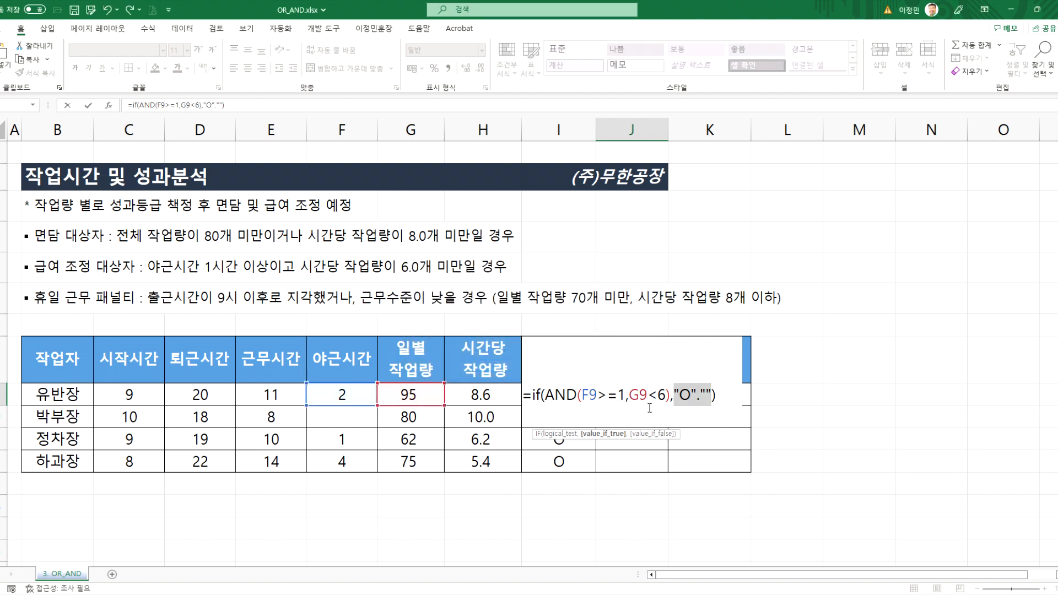
- Replace the period after "O" with a comma in the J9 formula, commit it and fill it down through J12
click(691, 394)
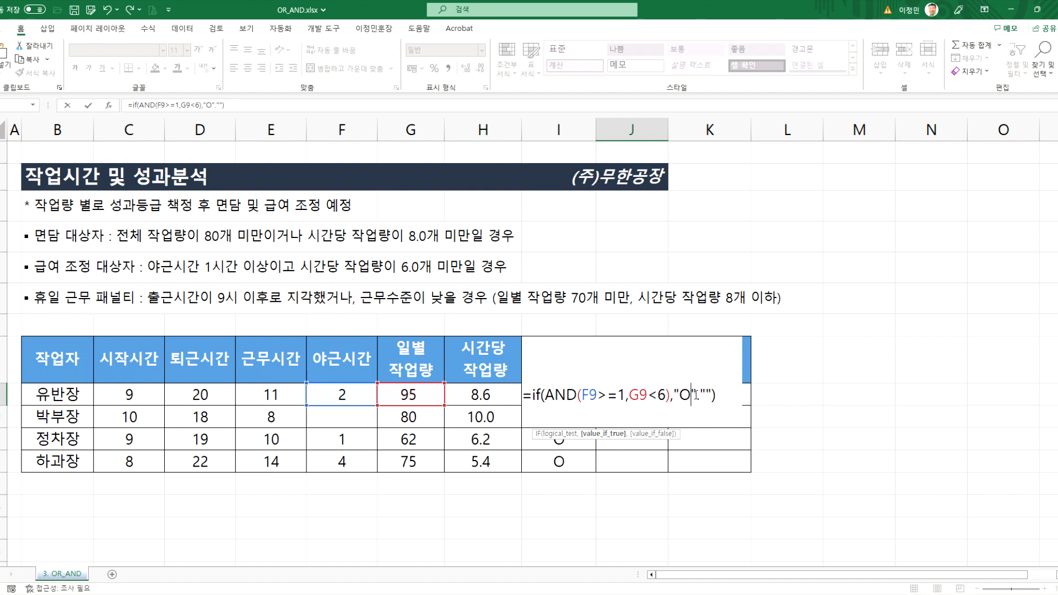
key(Delete)
text(,"")
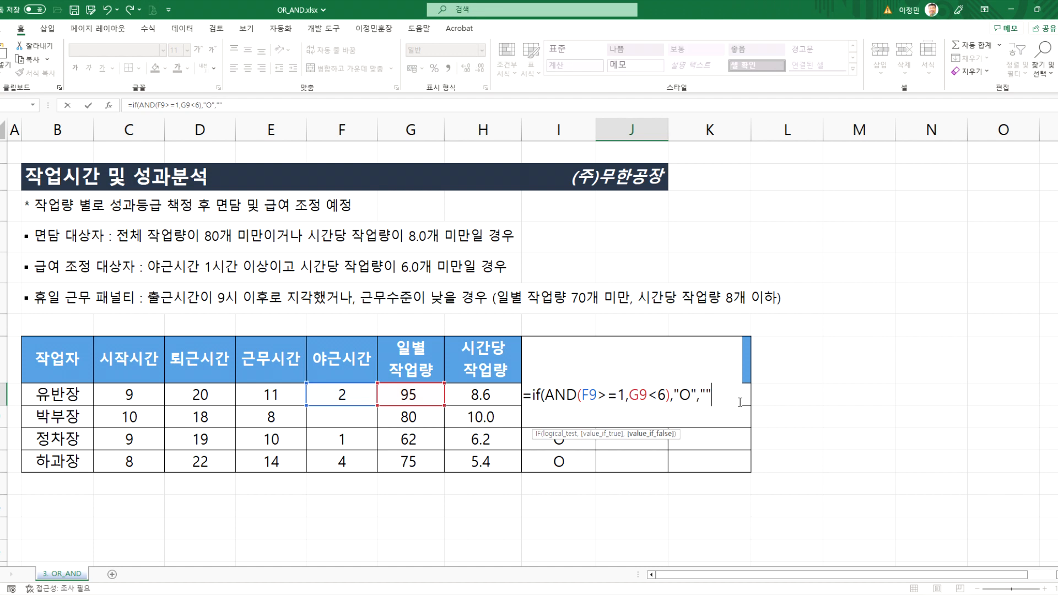
key(Return)
key(Return)
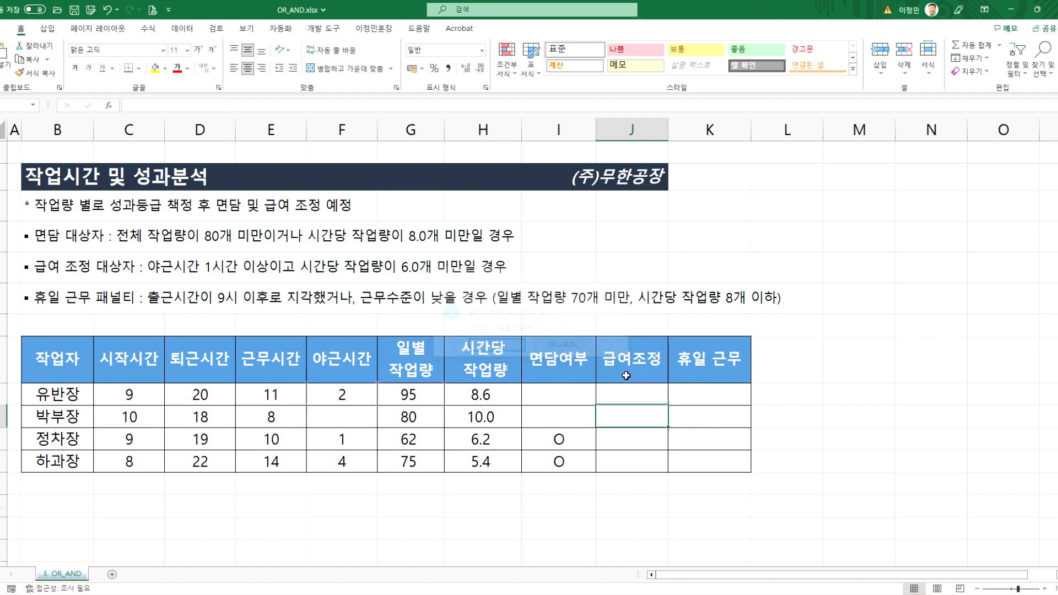
click(634, 392)
drag(668, 406, 667, 469)
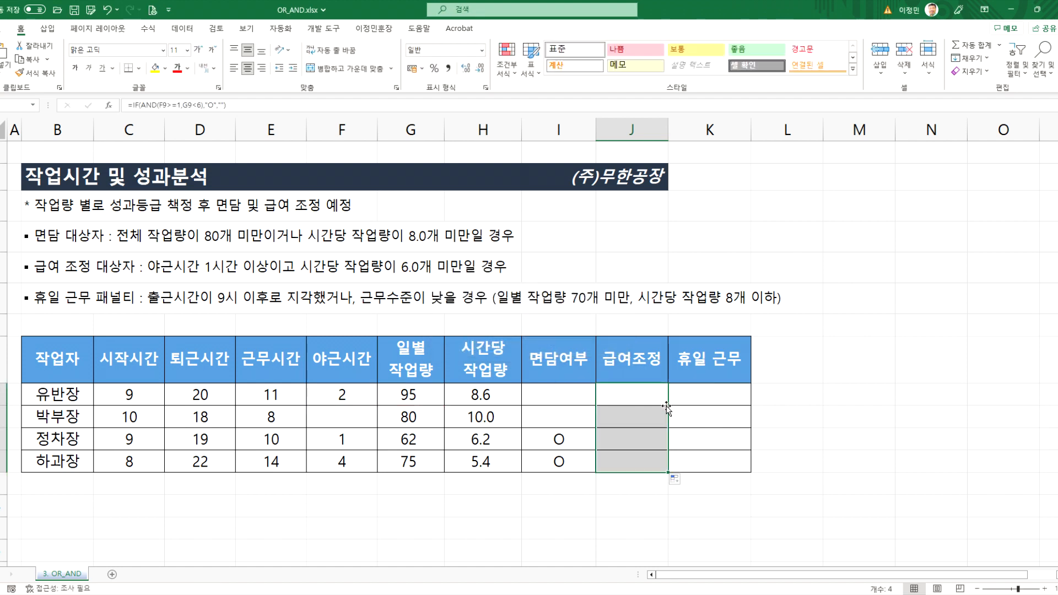
- Compare the overtime and hourly output values in rows 9, 11 and 12 with the references in the J9 급여조정 formula
click(637, 401)
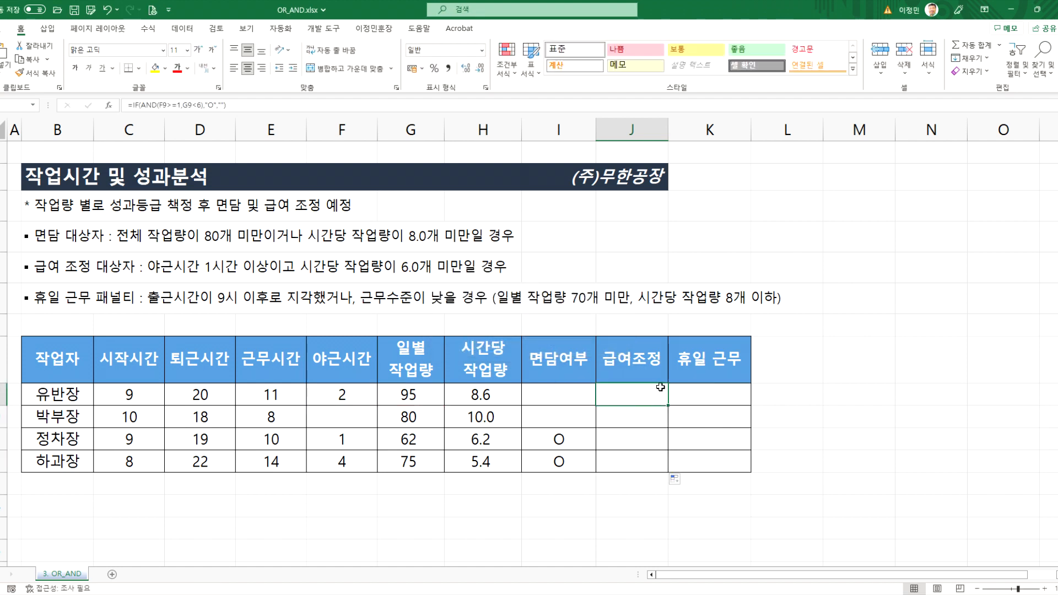
click(346, 396)
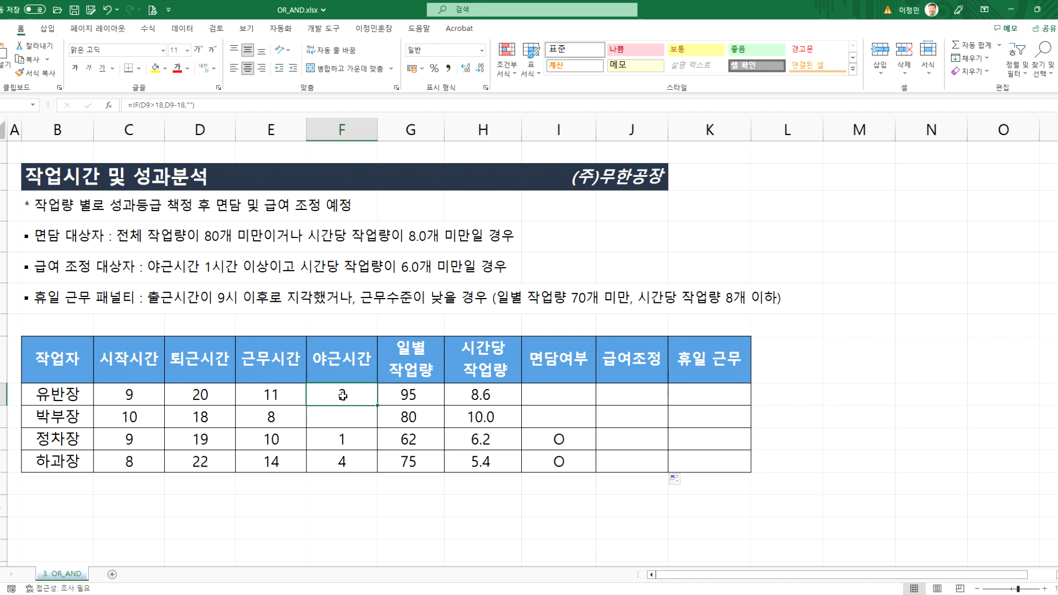
click(473, 395)
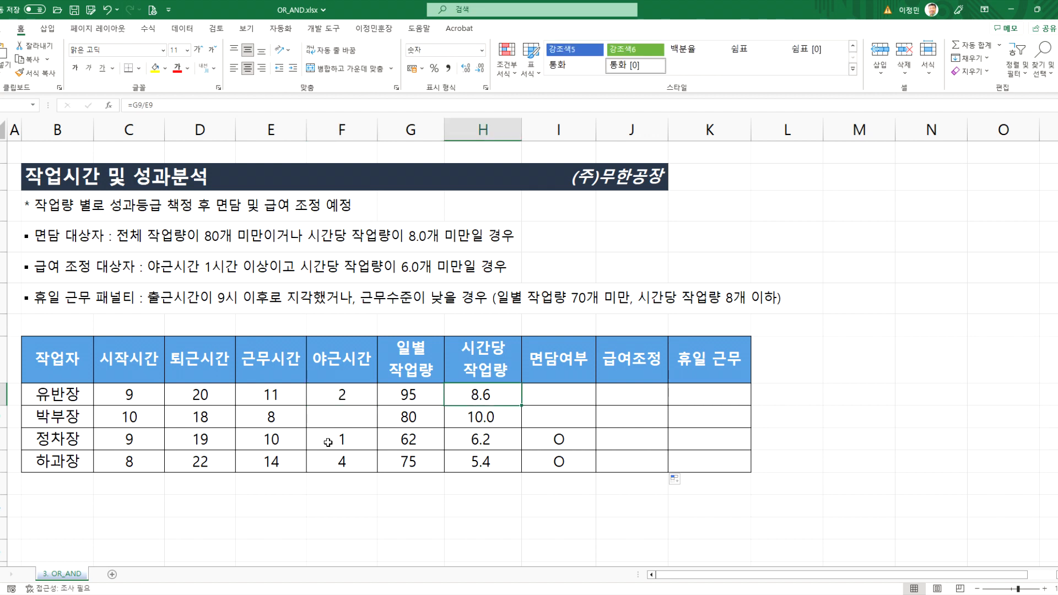
click(359, 444)
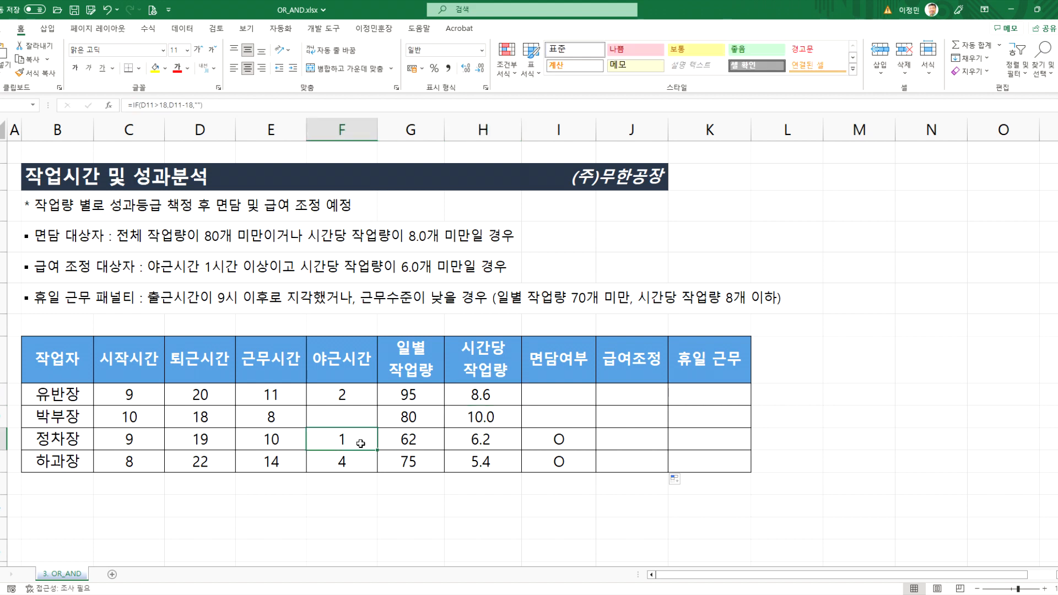
click(352, 457)
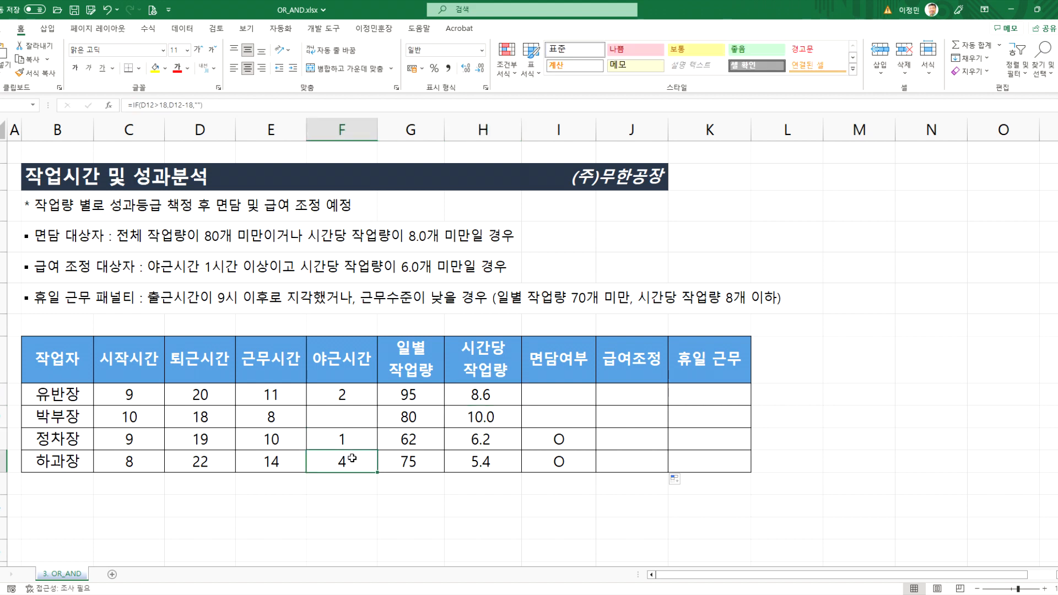
click(476, 466)
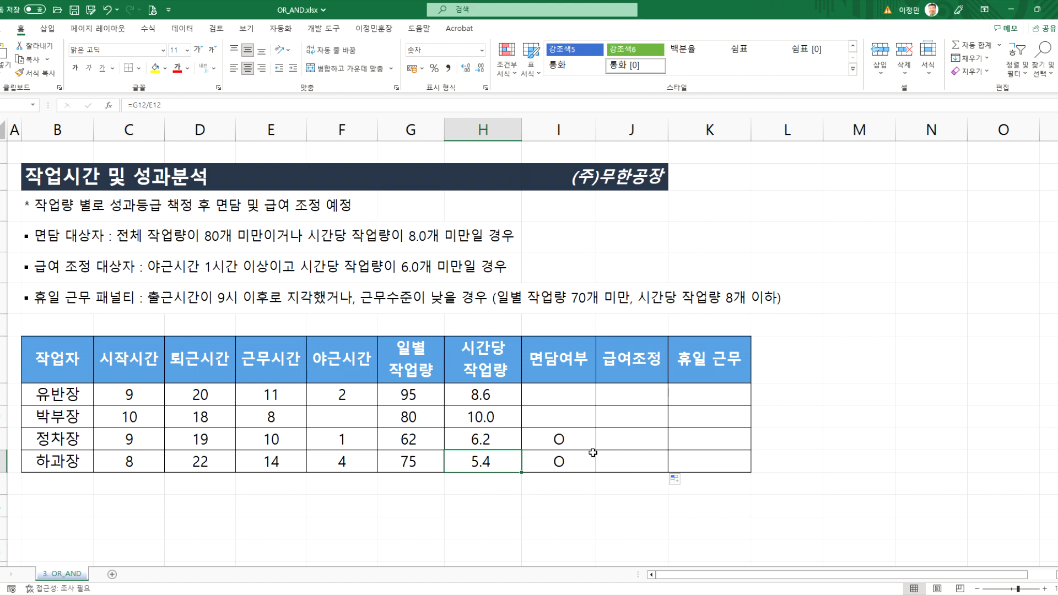
double_click(622, 394)
text(=IF(AND(F9>=1,G9<6),"O",""))
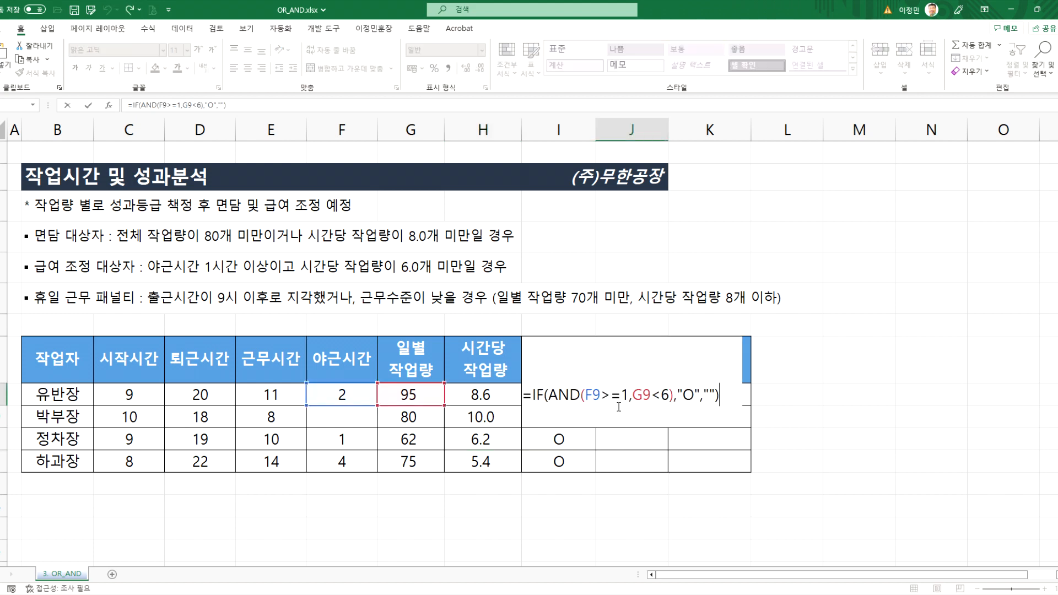
drag(694, 386, 522, 389)
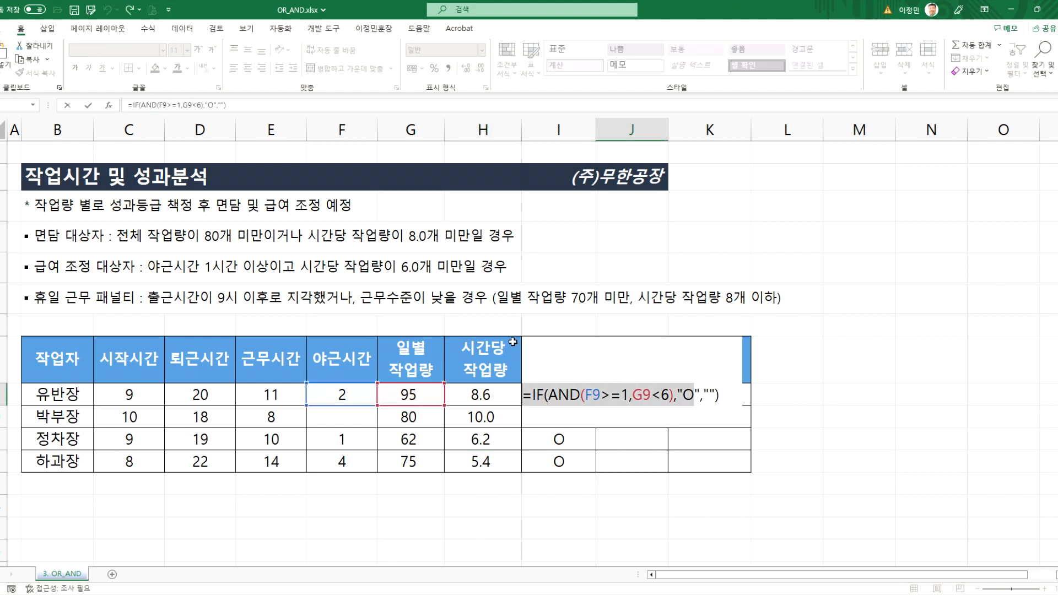
key(Escape)
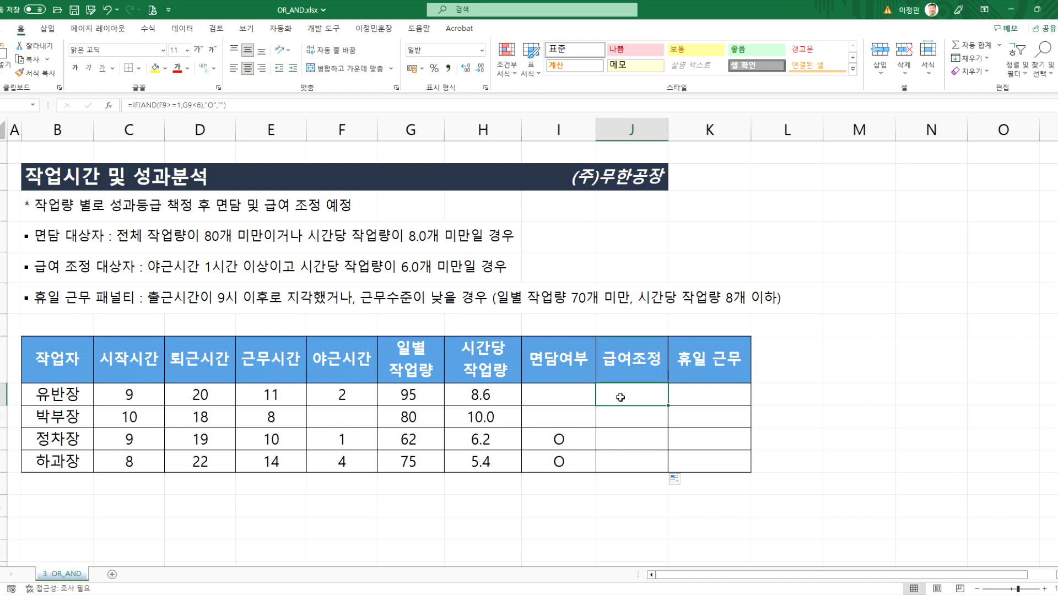
- Switch to OR_AND_완성.xlsx, examine its 급여조정 formulas in J12 and J9, and return to OR_AND.xlsx
key(alt+Tab)
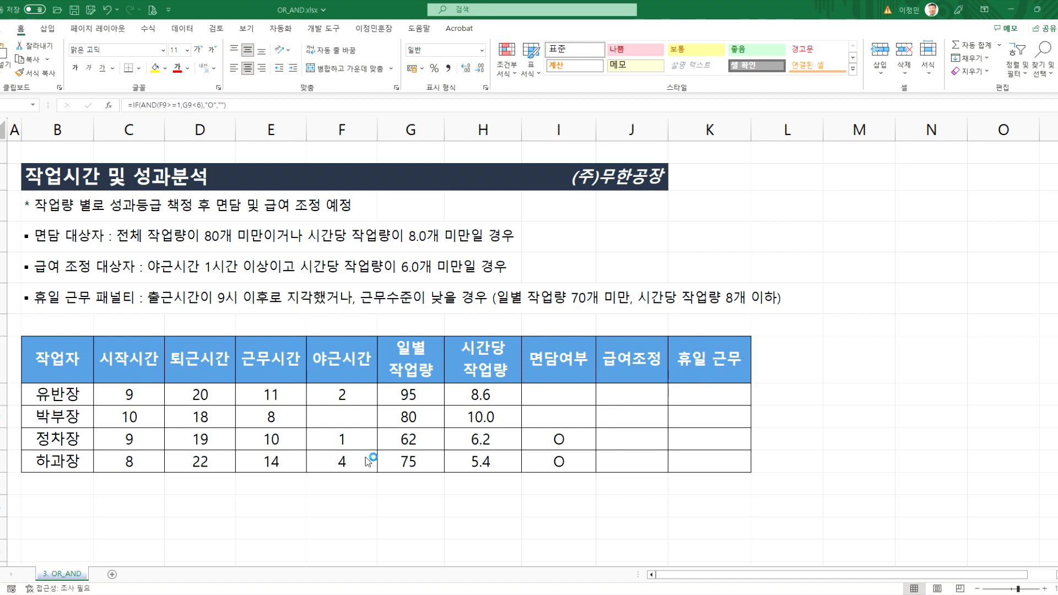
key(alt+Tab)
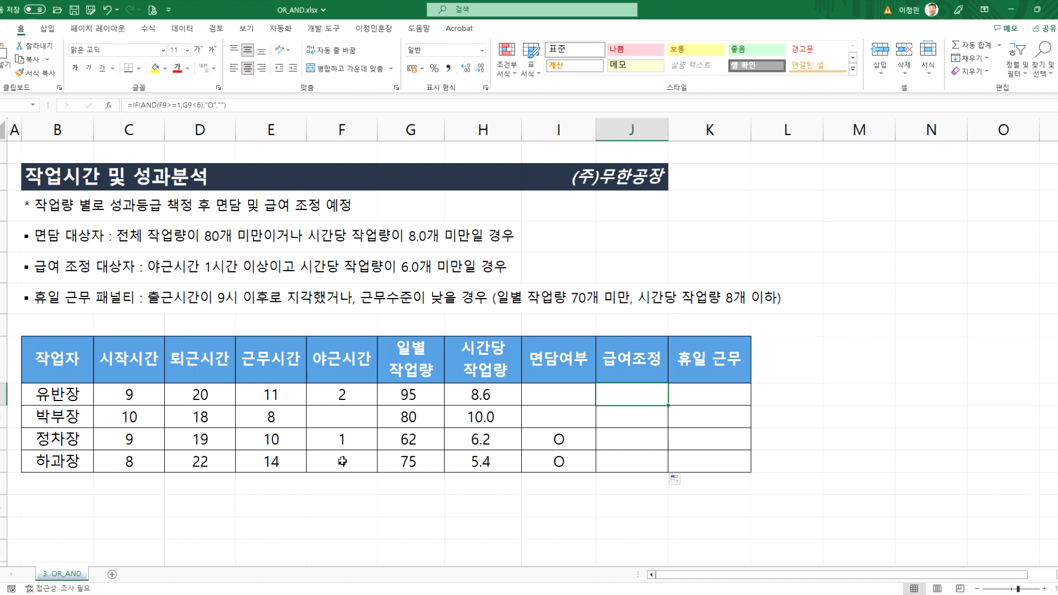
key(alt+Tab)
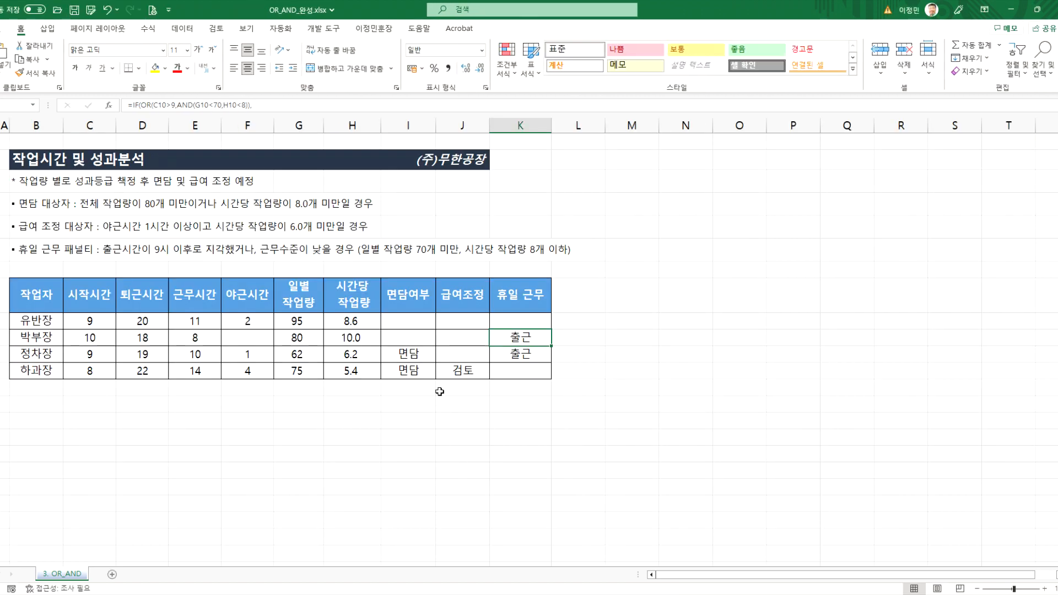
click(446, 371)
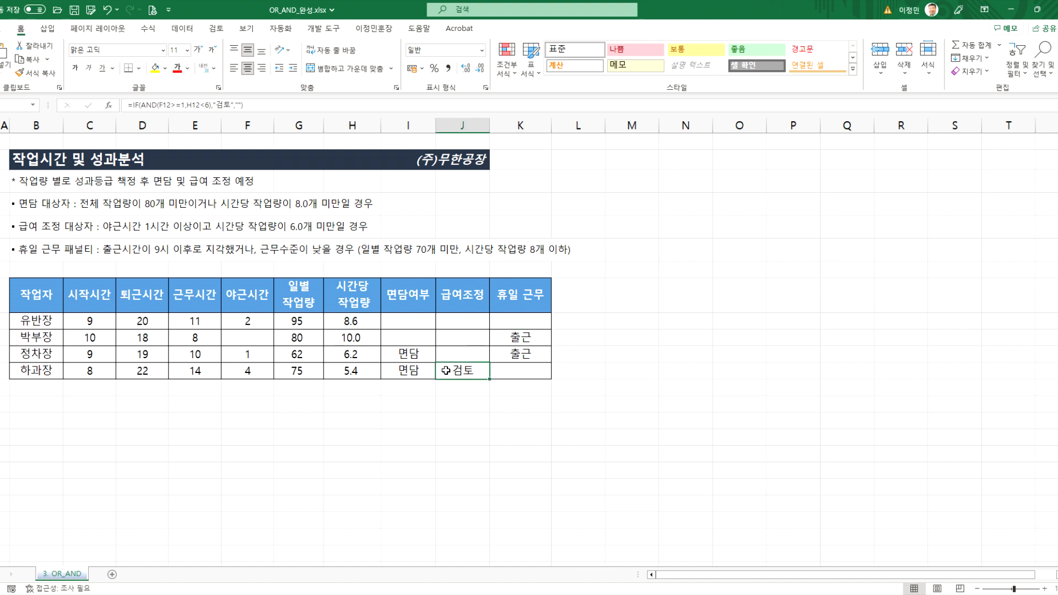
double_click(469, 329)
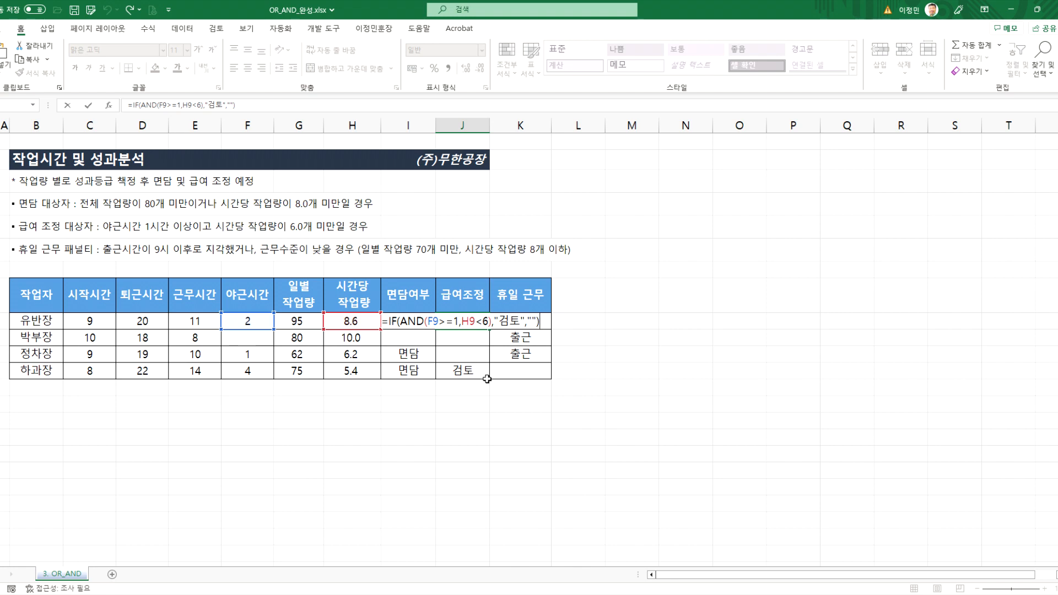
key(Escape)
key(alt+Tab)
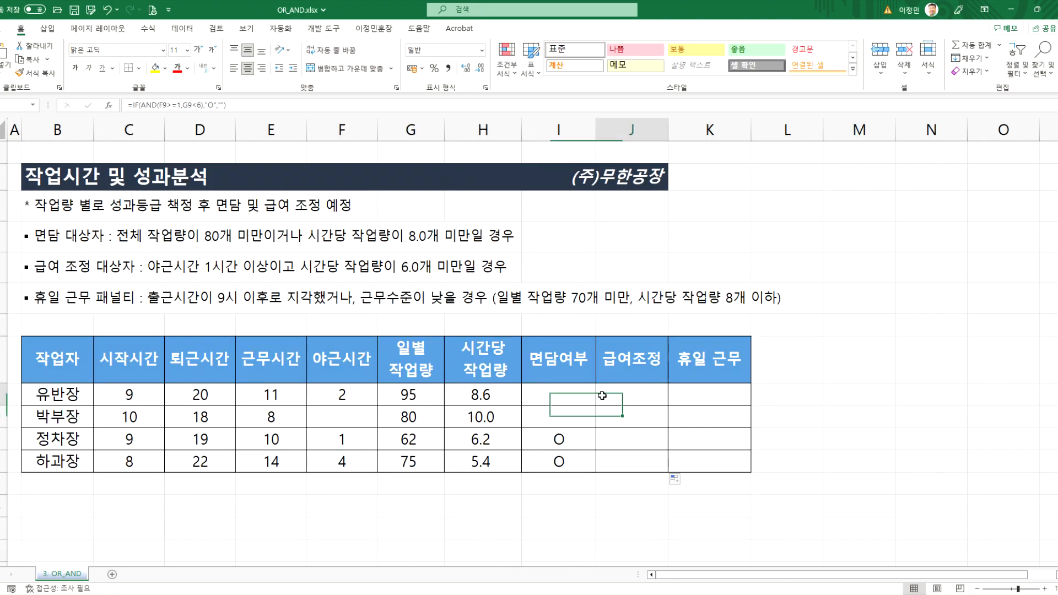
- Change the G9 reference in the J9 formula to H9, refill 급여조정 down to J12 and check row 12
double_click(602, 395)
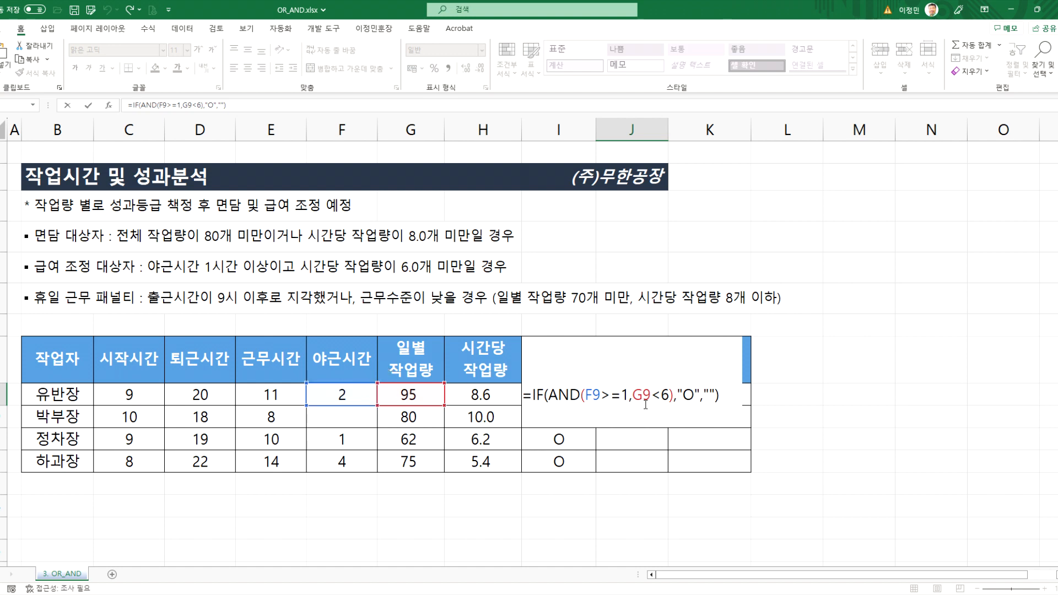
key(Escape)
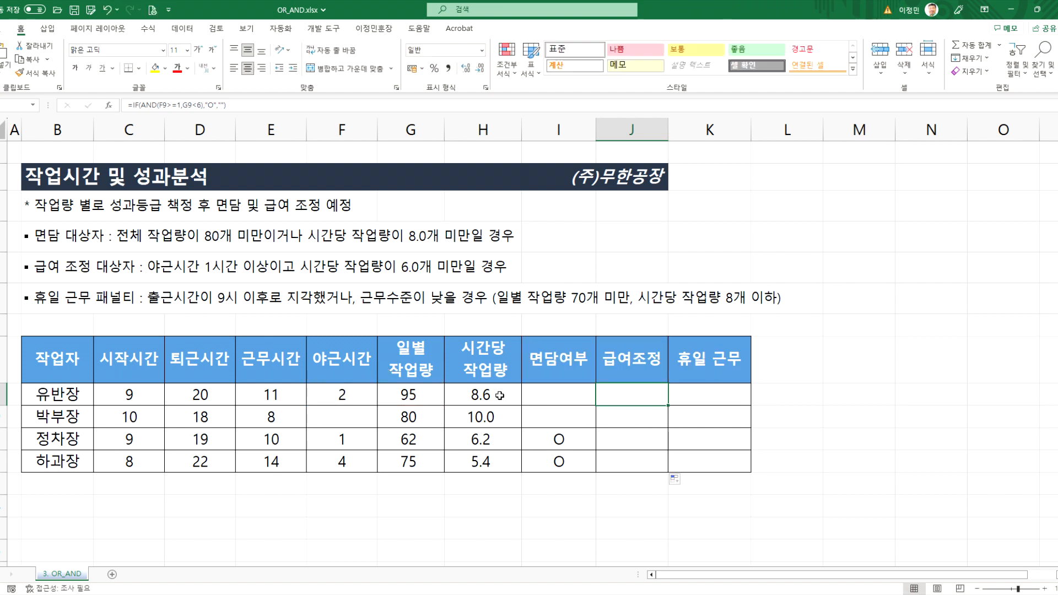
double_click(632, 396)
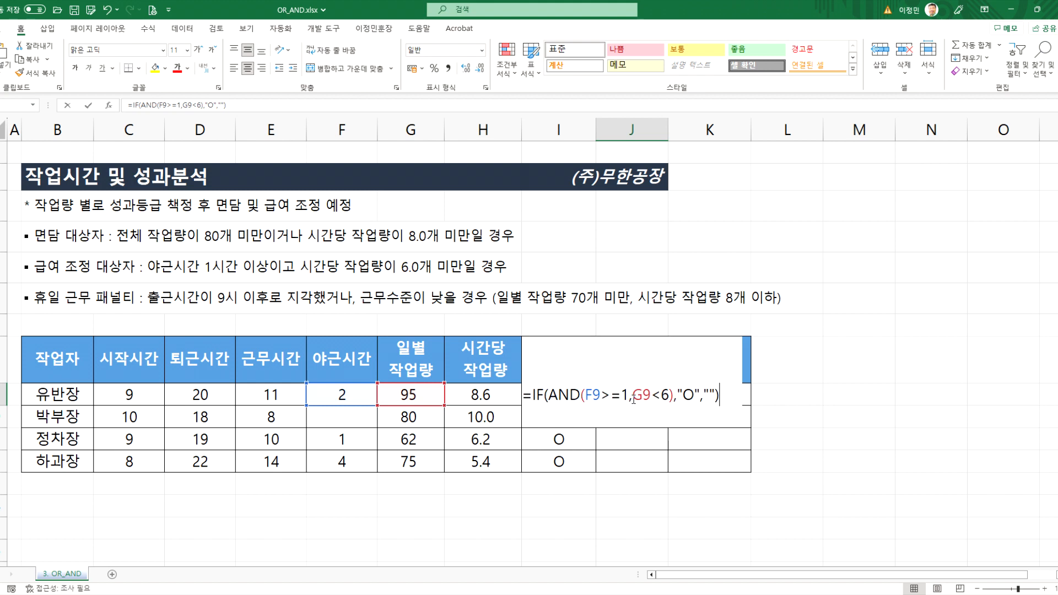
key(BackSpace)
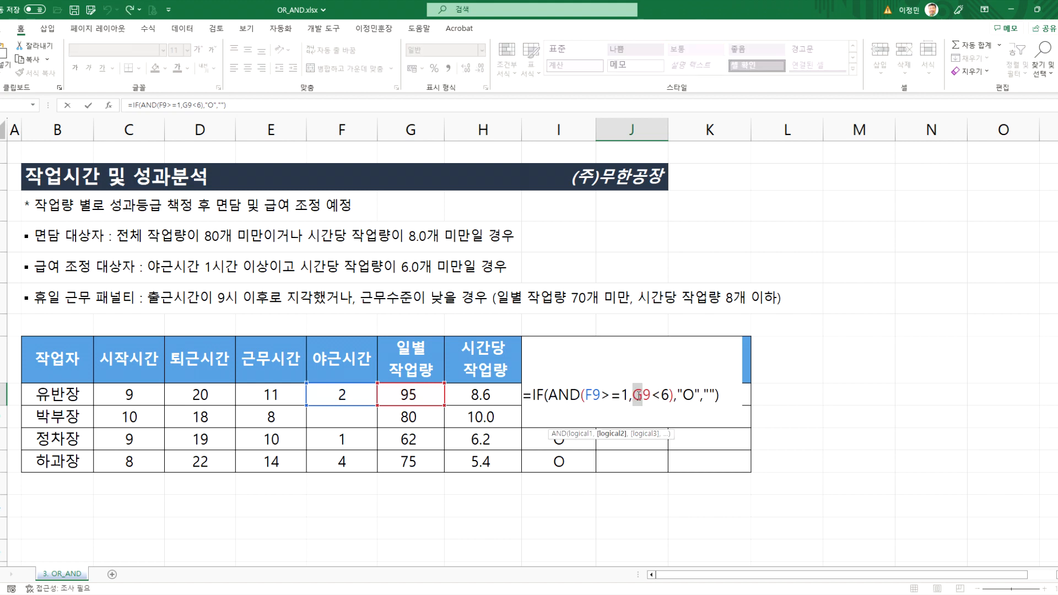
text(H)
key(Return)
click(660, 398)
double_click(668, 406)
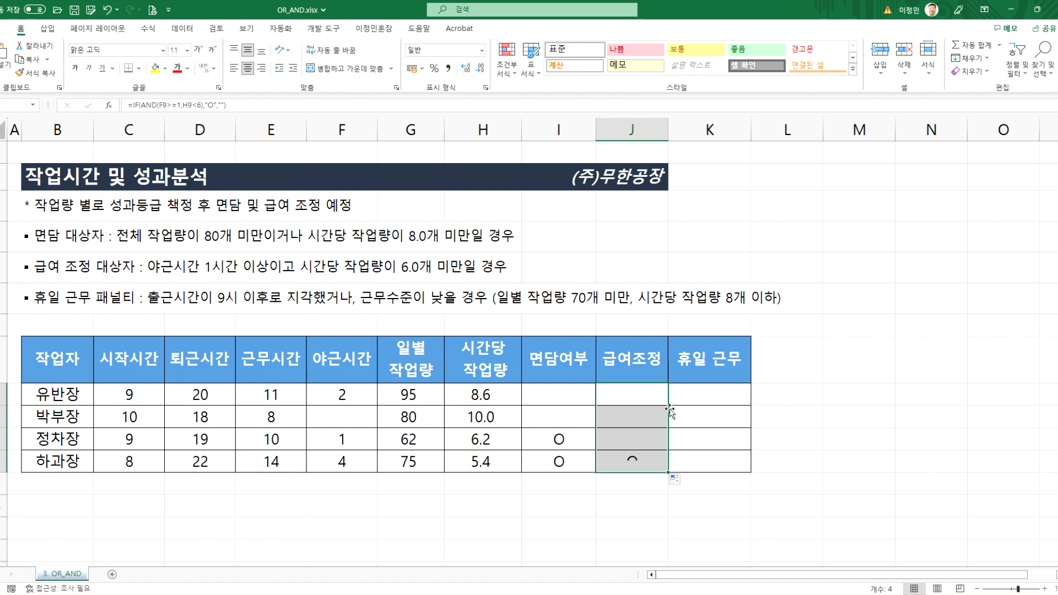
click(632, 461)
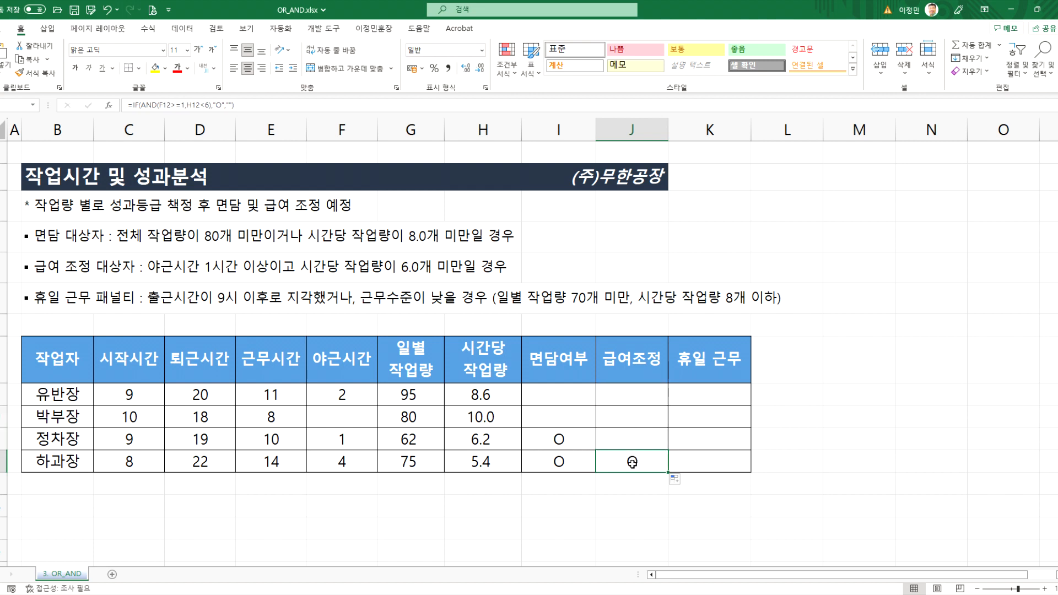
click(561, 462)
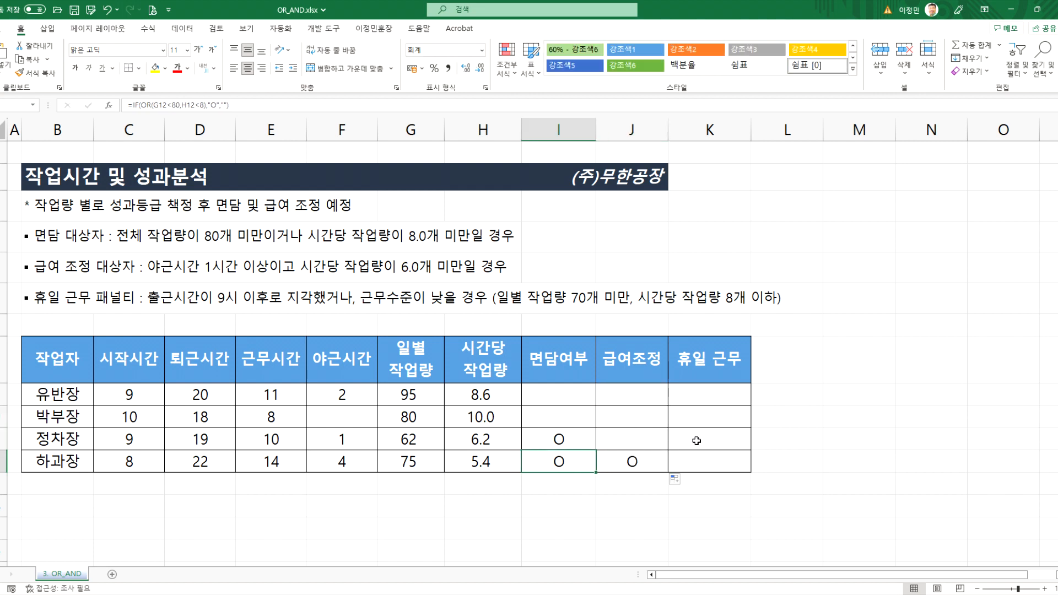
- Copy the full text of the 휴일 근무 formula from K9 of OR_AND_완성.xlsx
click(710, 393)
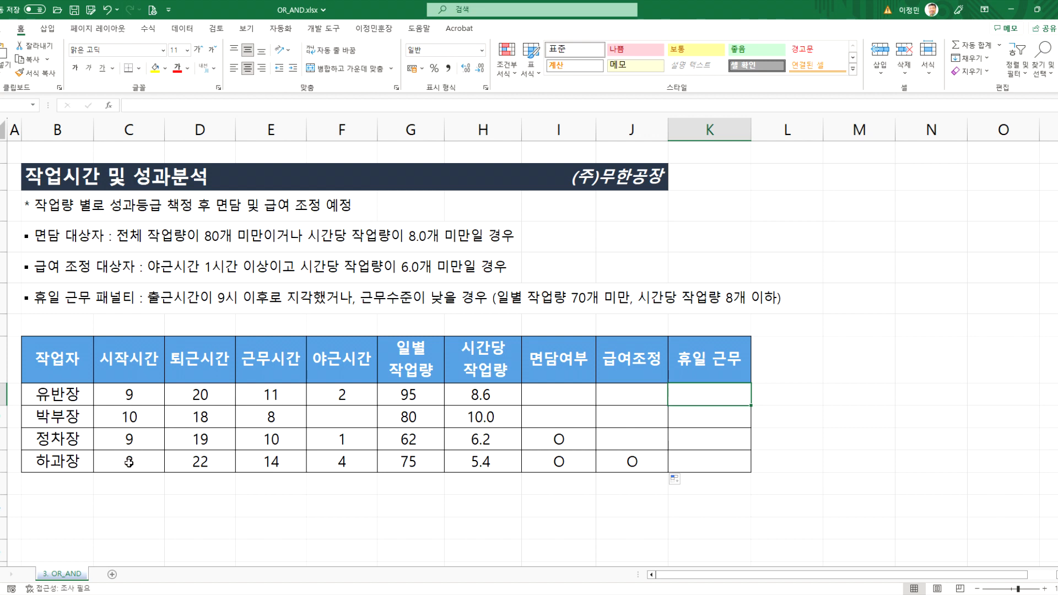
click(132, 419)
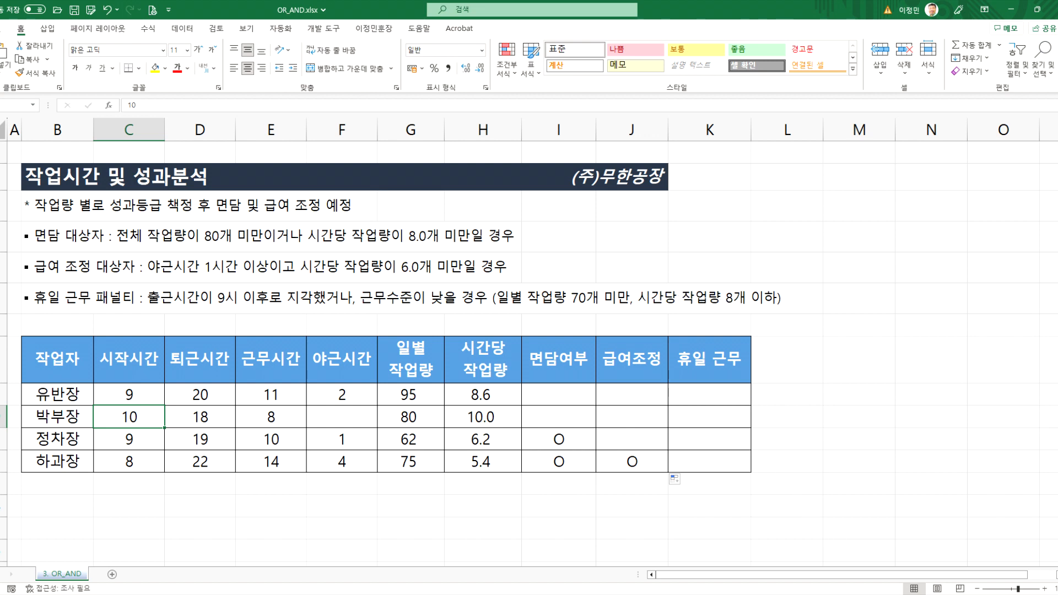
key(alt+Tab)
click(509, 321)
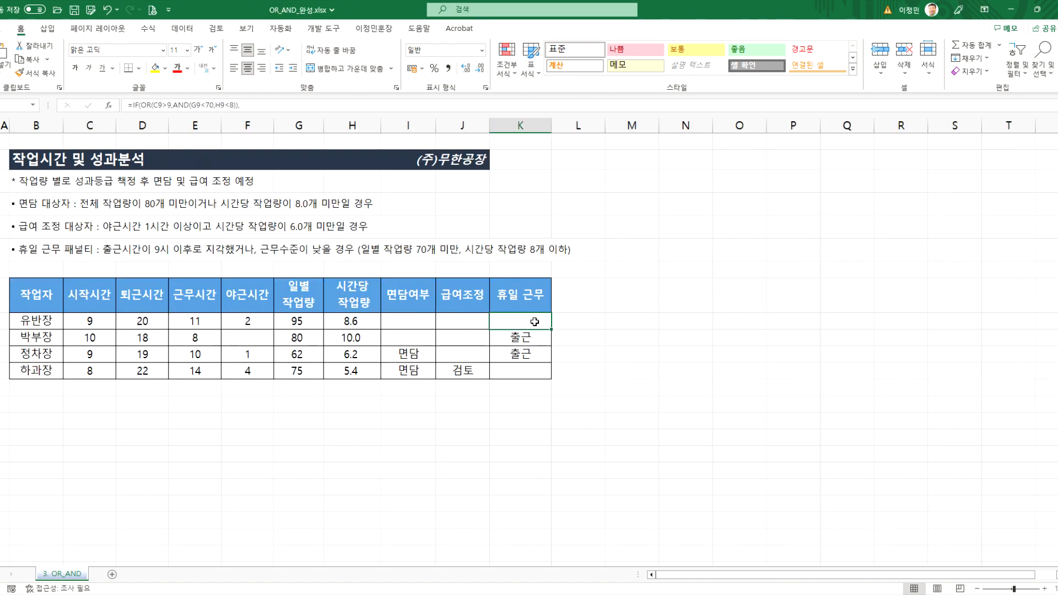
scroll(530, 337, up, 3)
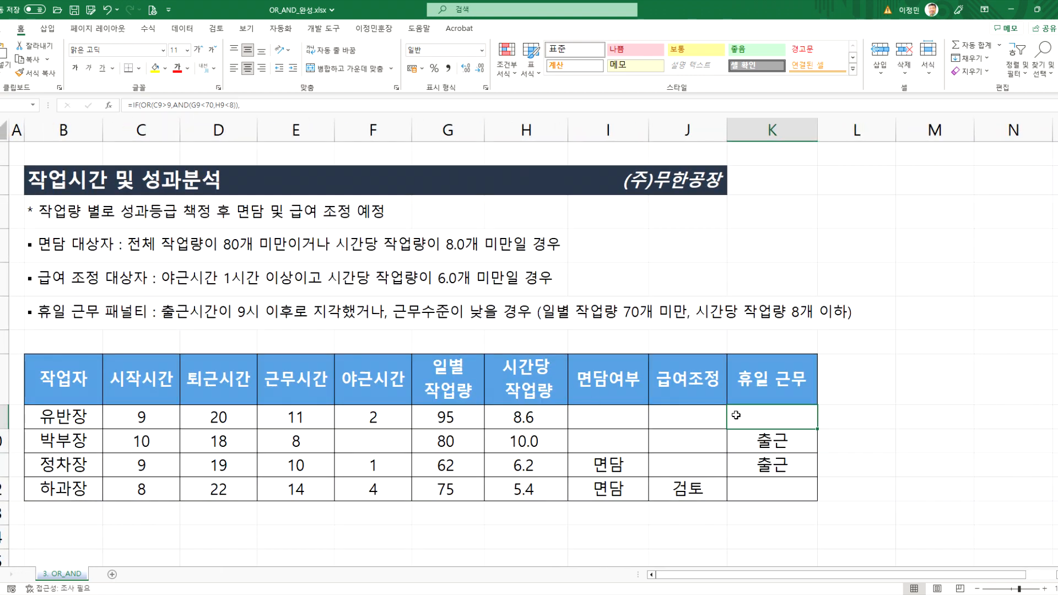
double_click(736, 414)
drag(676, 465, 640, 411)
key(ctrl+c)
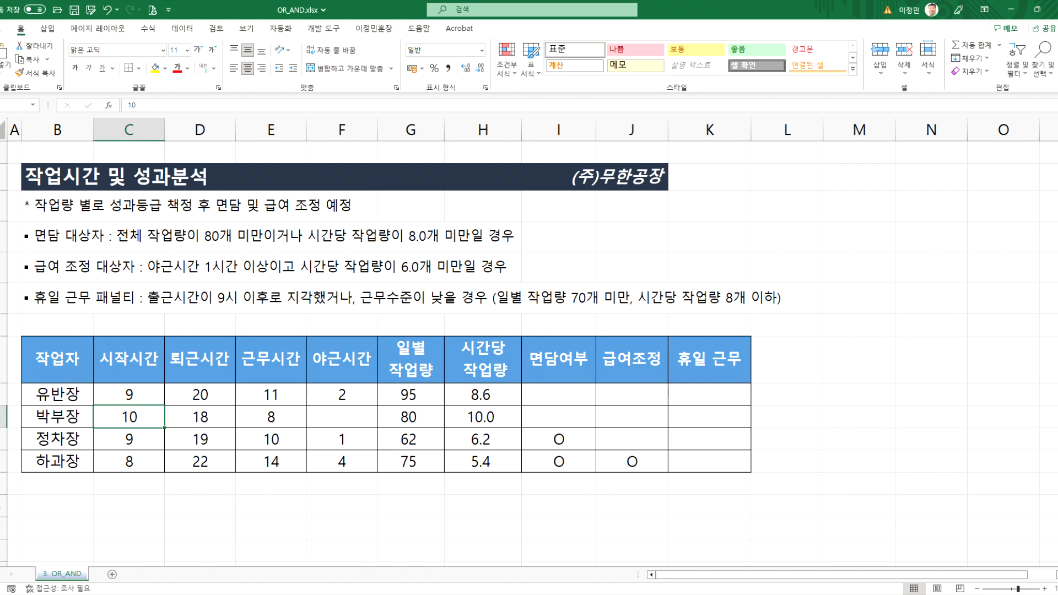
- Paste the copied formula into K9 of OR_AND.xlsx, remove the line break after "출근", and fill it down to K12
double_click(692, 391)
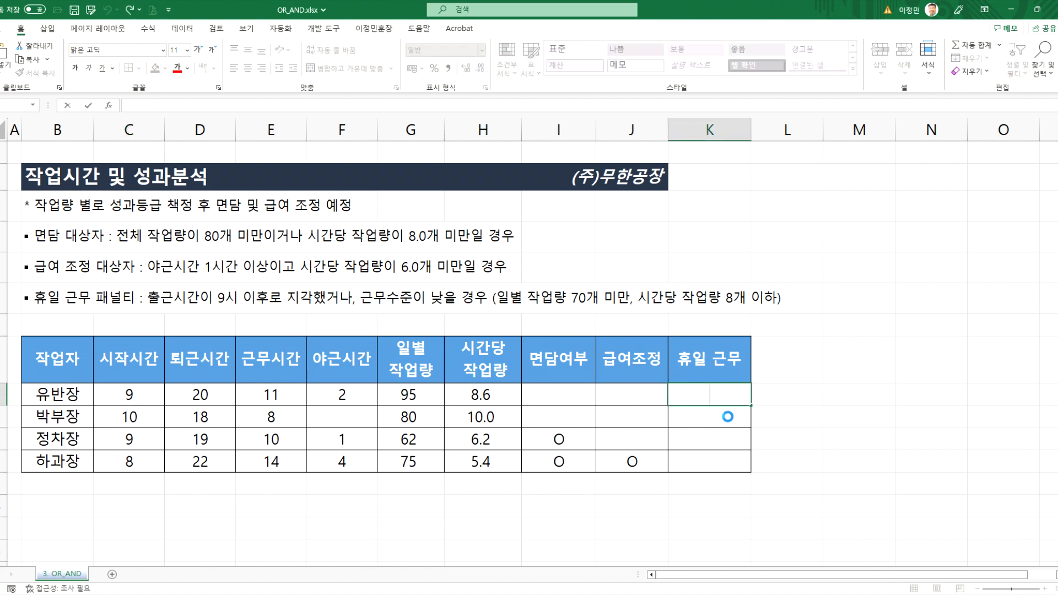
key(ctrl+v)
click(661, 424)
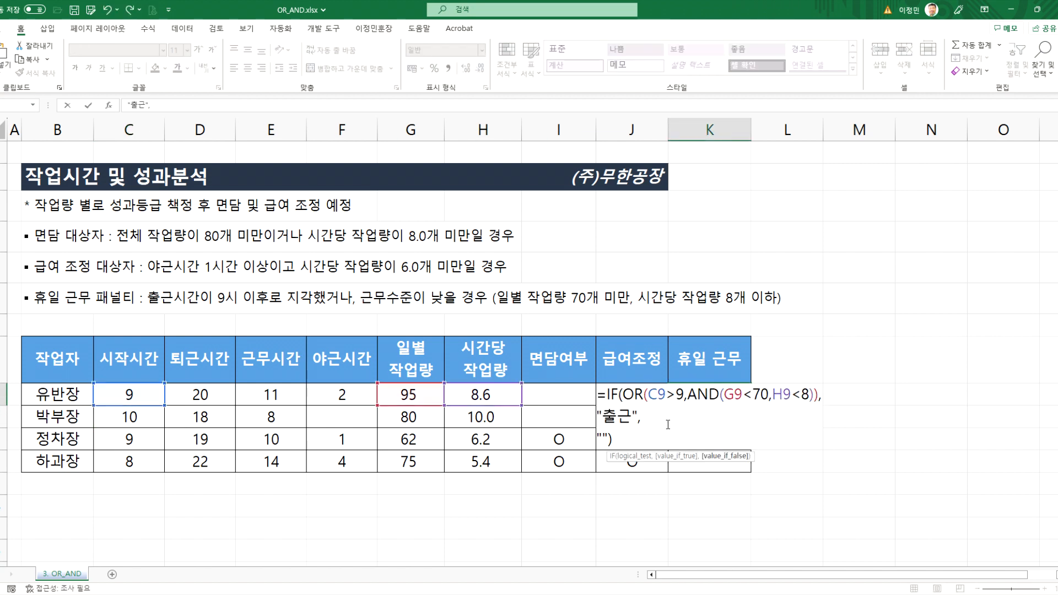
key(Delete)
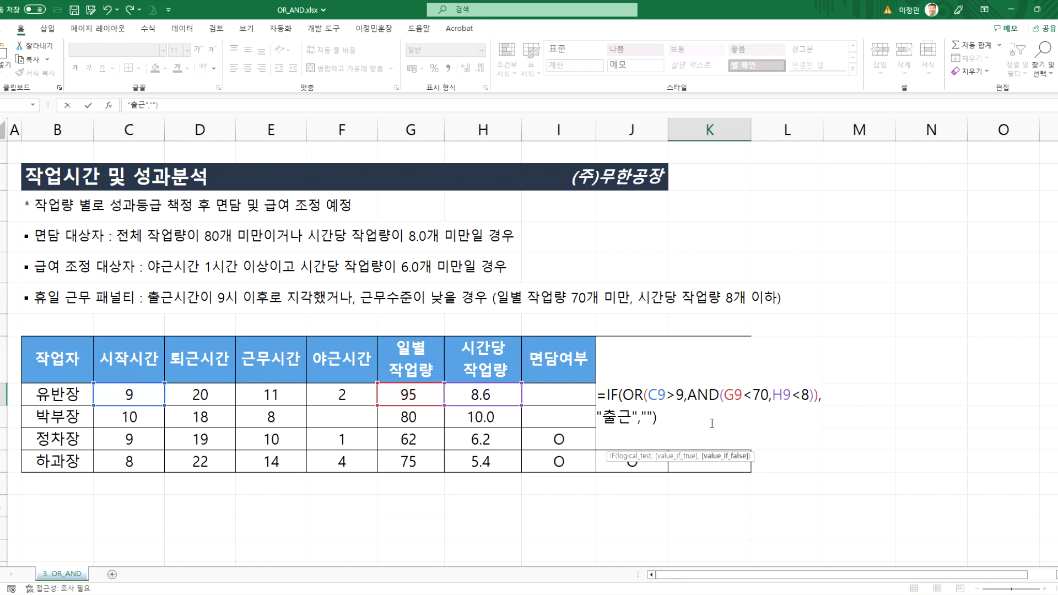
key(Return)
click(743, 400)
drag(747, 406, 748, 472)
- Check the 휴일 근무 results against the start times and daily output in rows 9 and 10
click(717, 400)
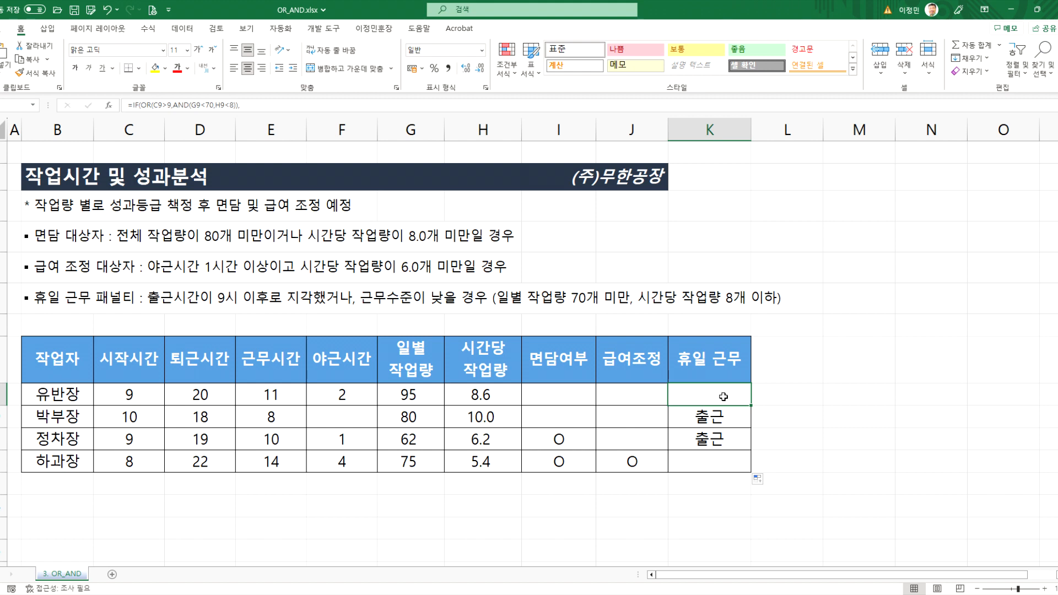
click(138, 393)
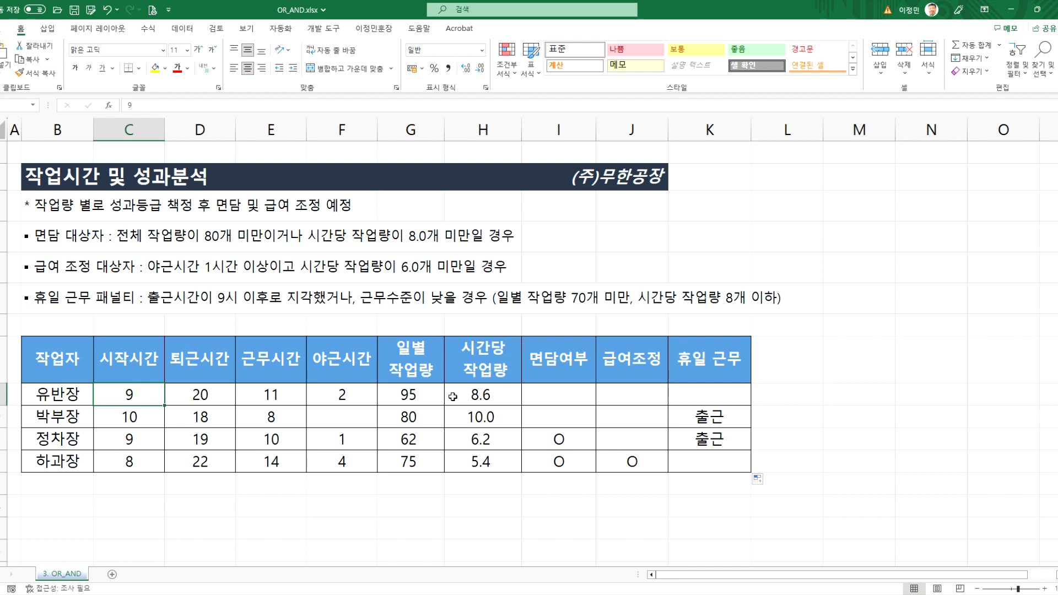
click(420, 400)
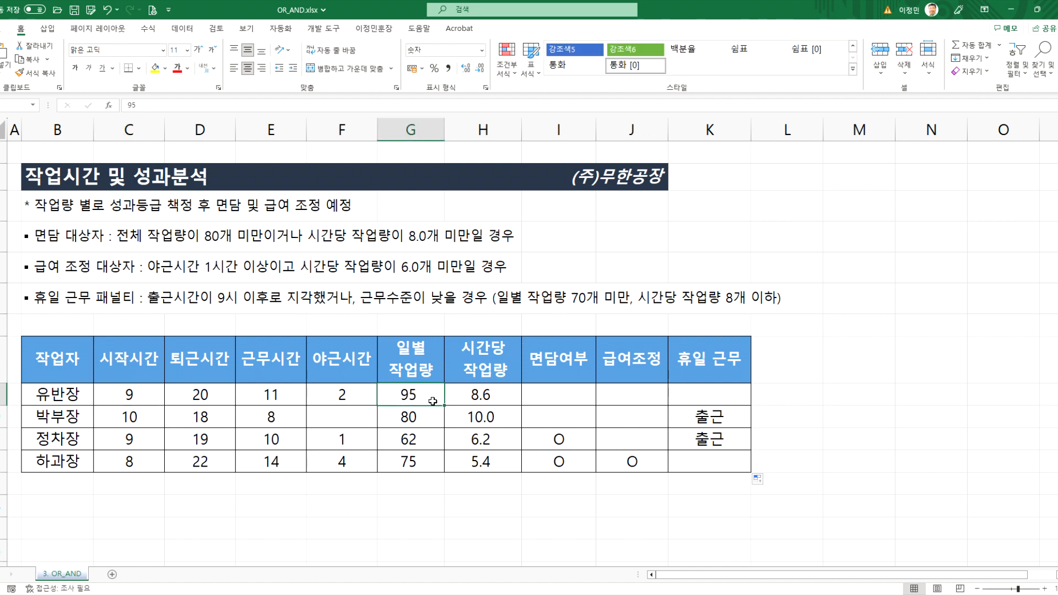
click(131, 417)
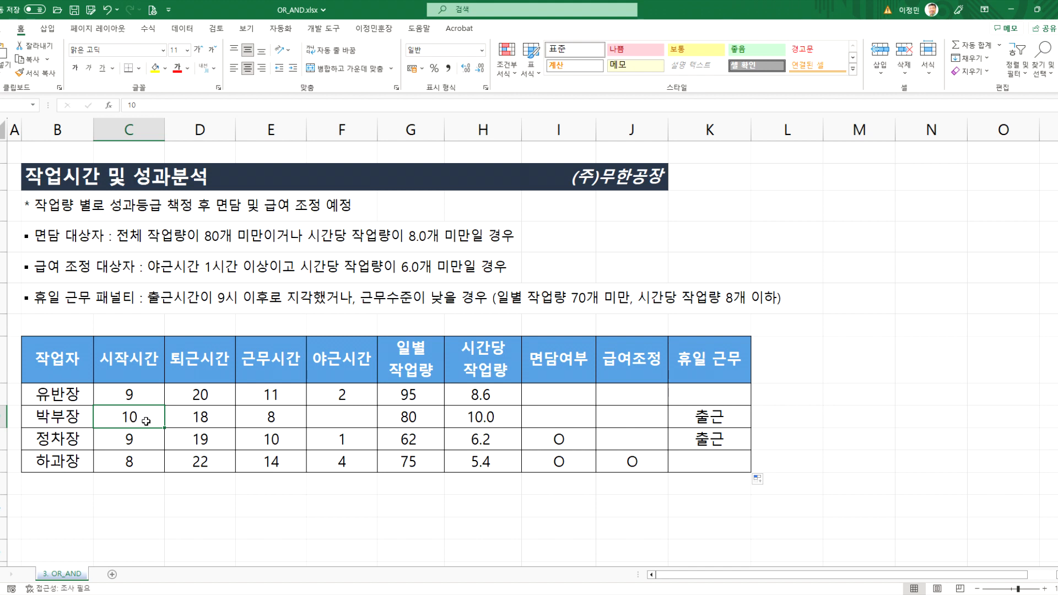
click(425, 416)
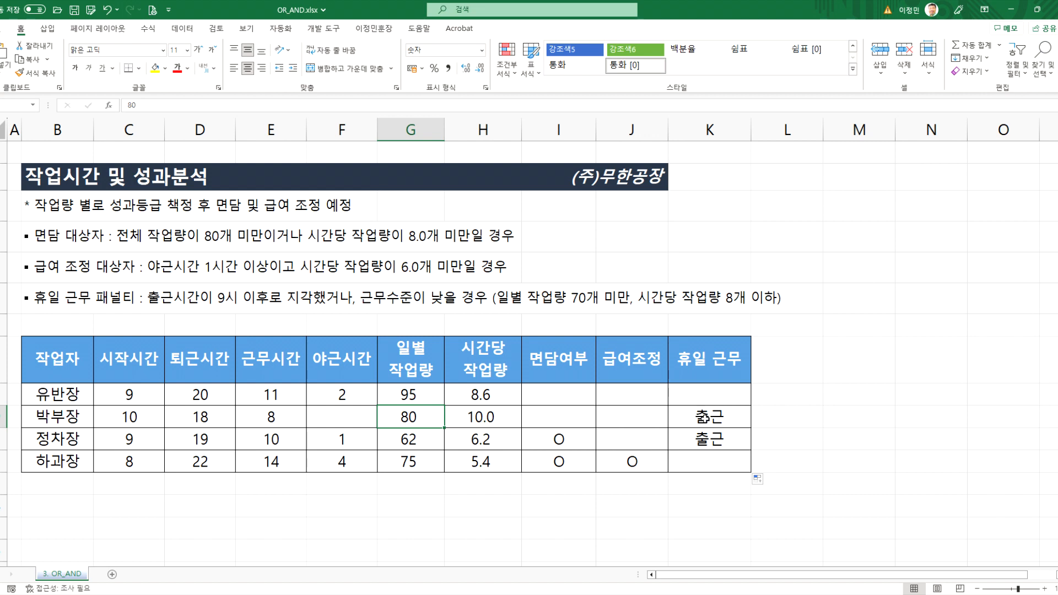
- Open the 휴일 근무 formula in K9 for editing and copy its full text
click(704, 395)
key(F2)
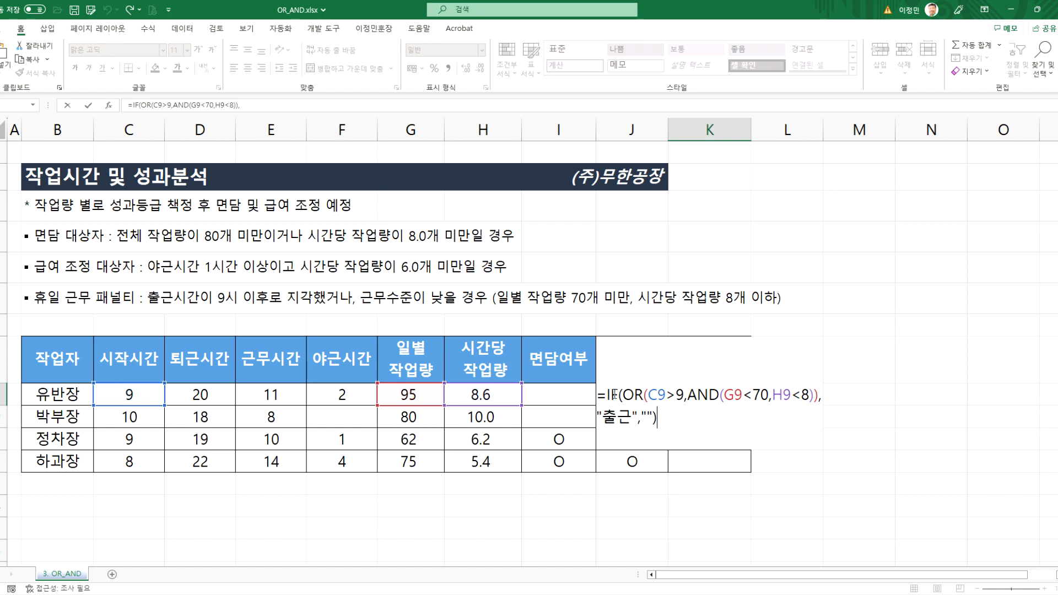
drag(598, 394, 666, 421)
key(ctrl+c)
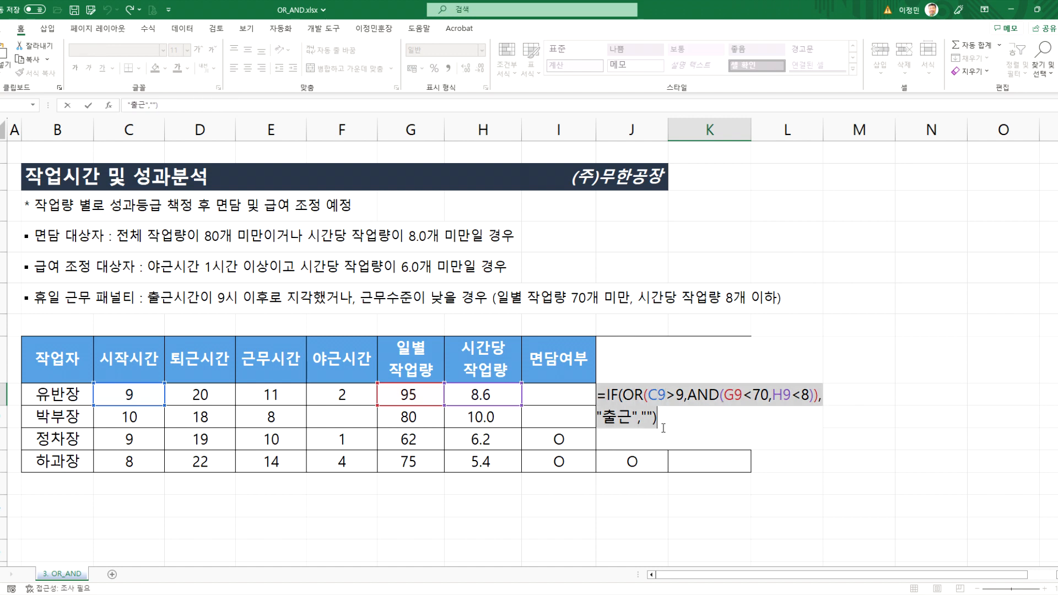
- Switch to the Notepad notes, paste the formula on one line above the 평일/주말 날짜 구하기 section and highlight AND(G9<70,H9<8)
key(alt+Tab)
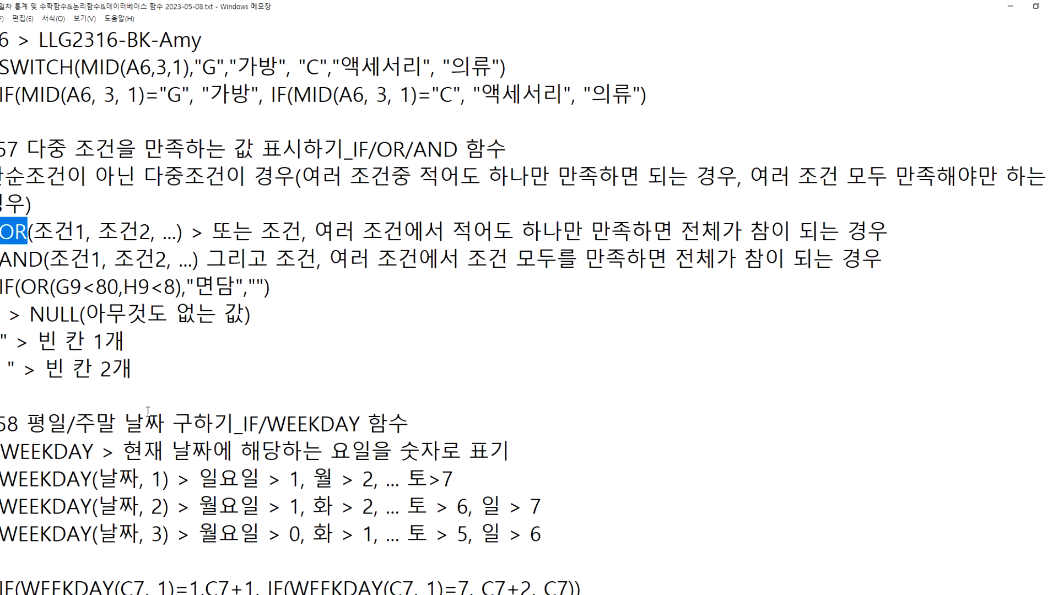
click(201, 395)
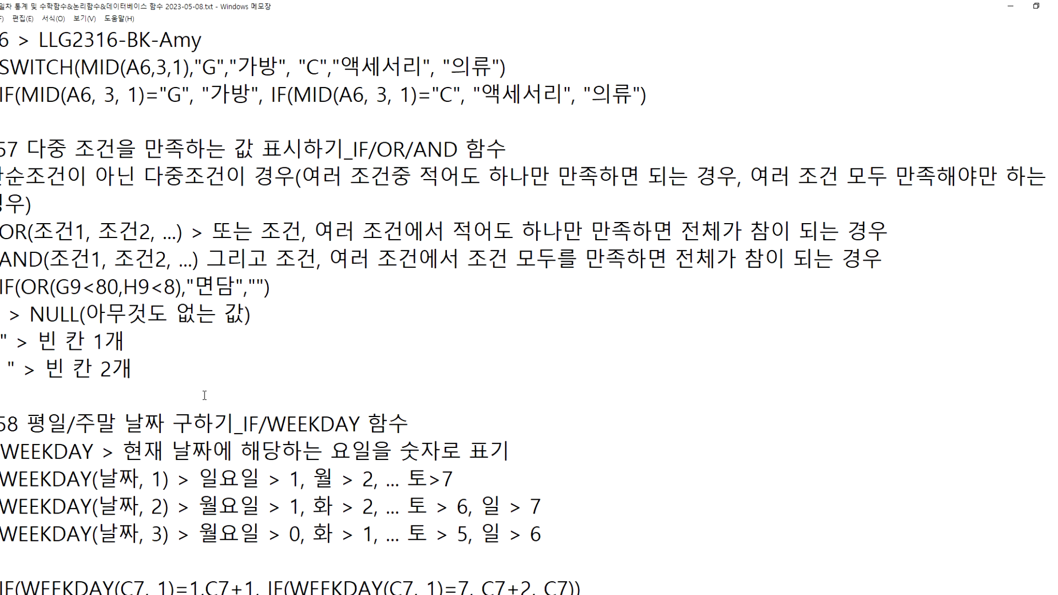
key(Return)
key(ctrl+v)
key(Return)
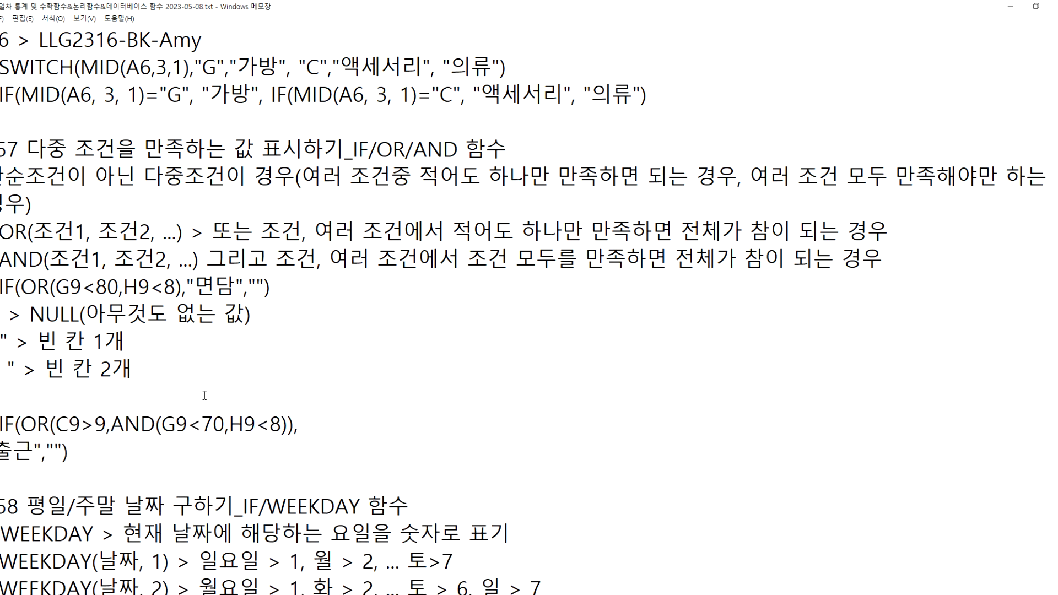
key(Delete)
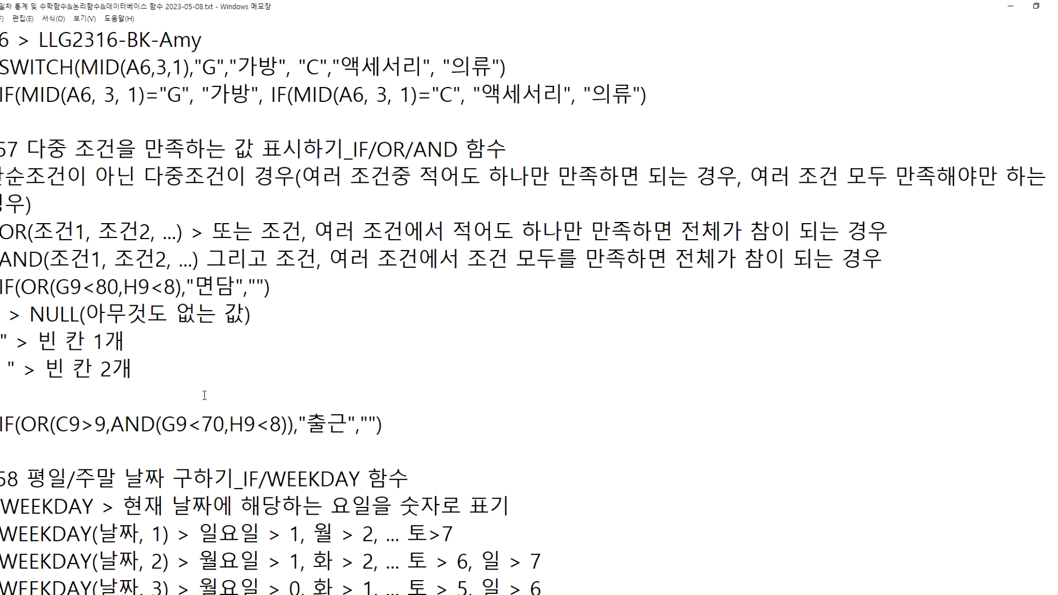
drag(111, 425, 287, 424)
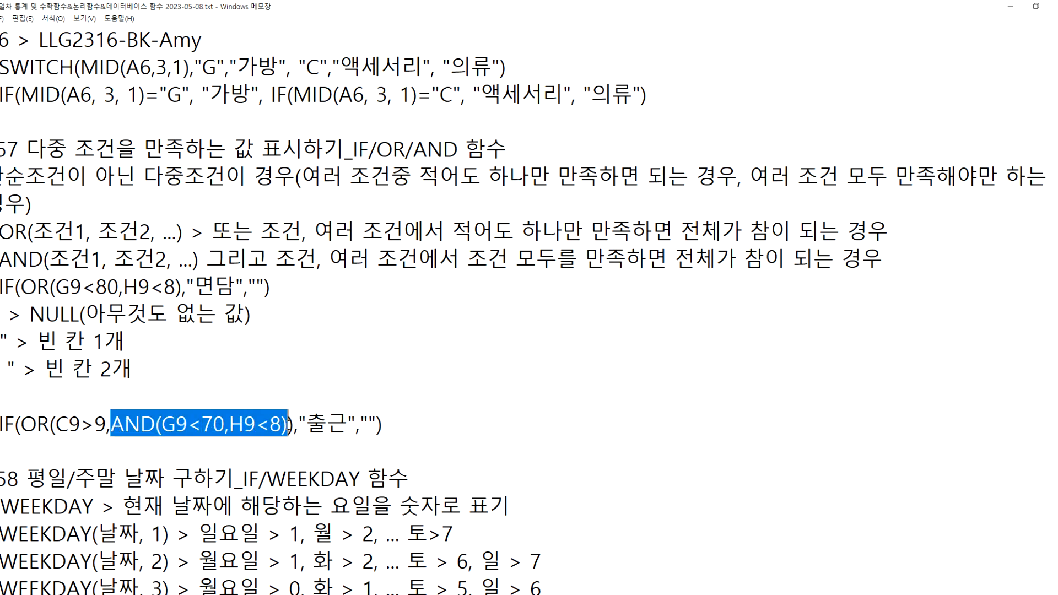
- Return to OR_AND.xlsx, close the K9 formula edit and check row 9's daily output, hourly output and start time
key(alt+Tab)
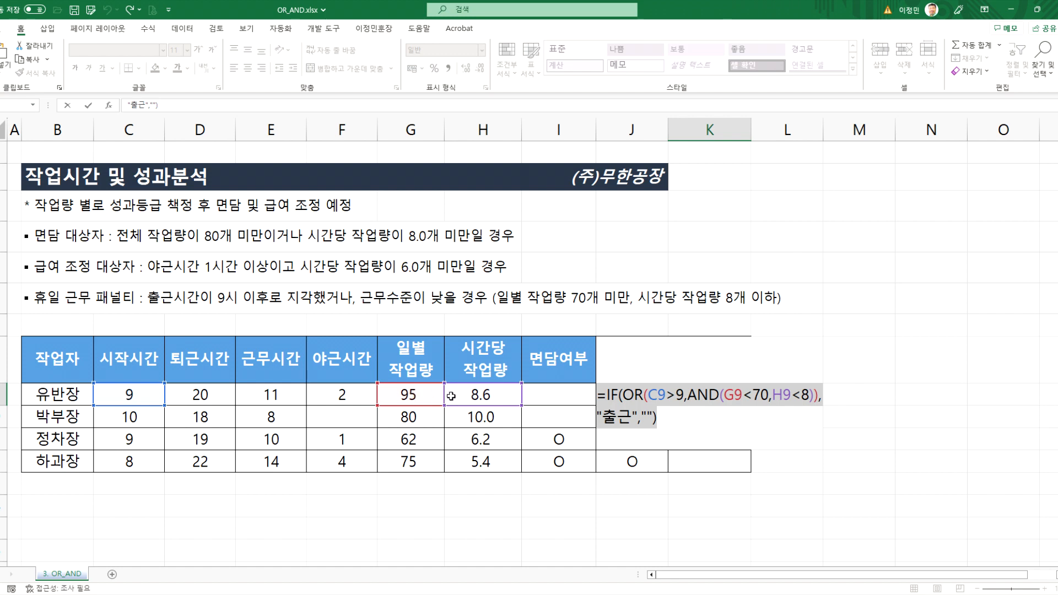
key(ctrl+Return)
drag(424, 396, 459, 397)
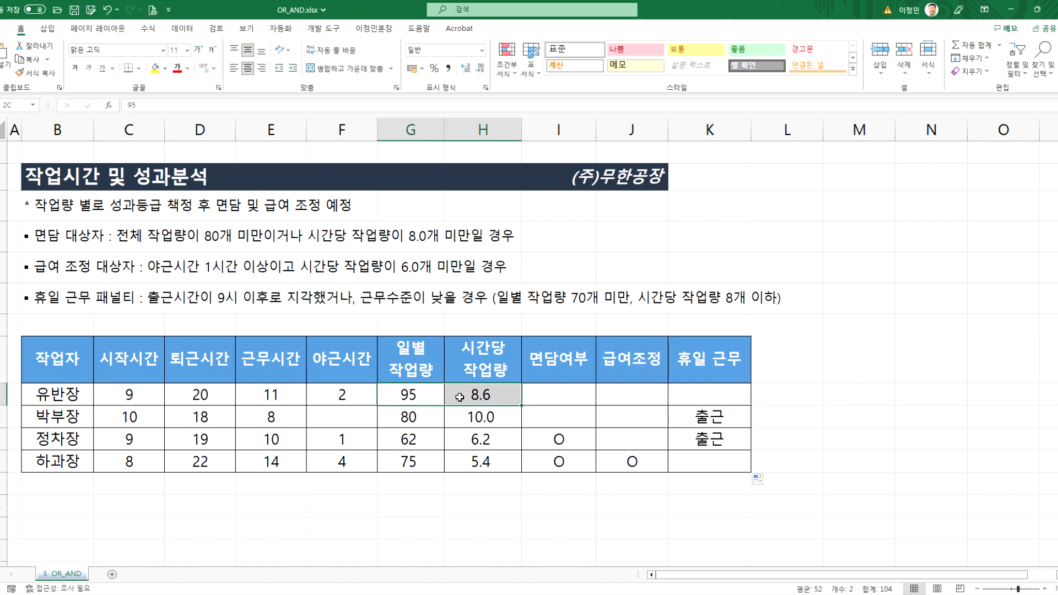
click(141, 392)
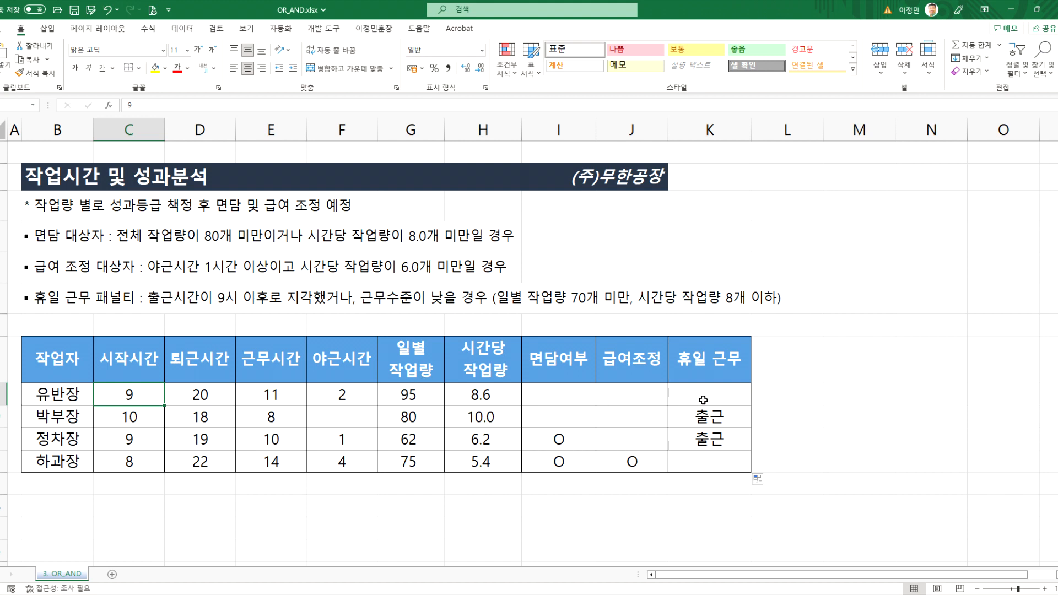
- Compare row 10's start time, daily output and hourly output with the OR and AND conditions of the formula in the Notepad notes
click(406, 421)
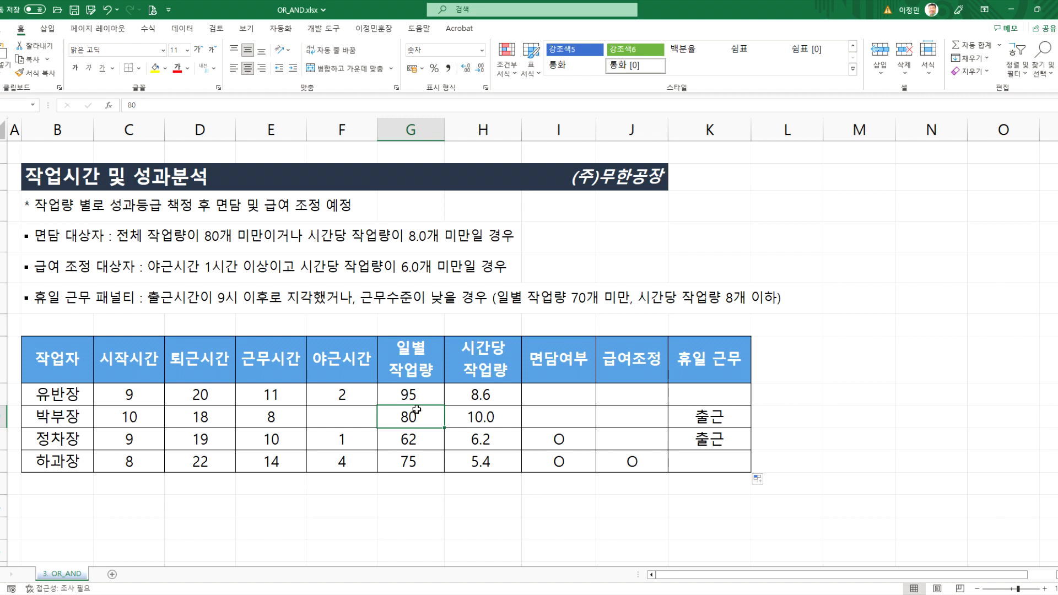
click(509, 416)
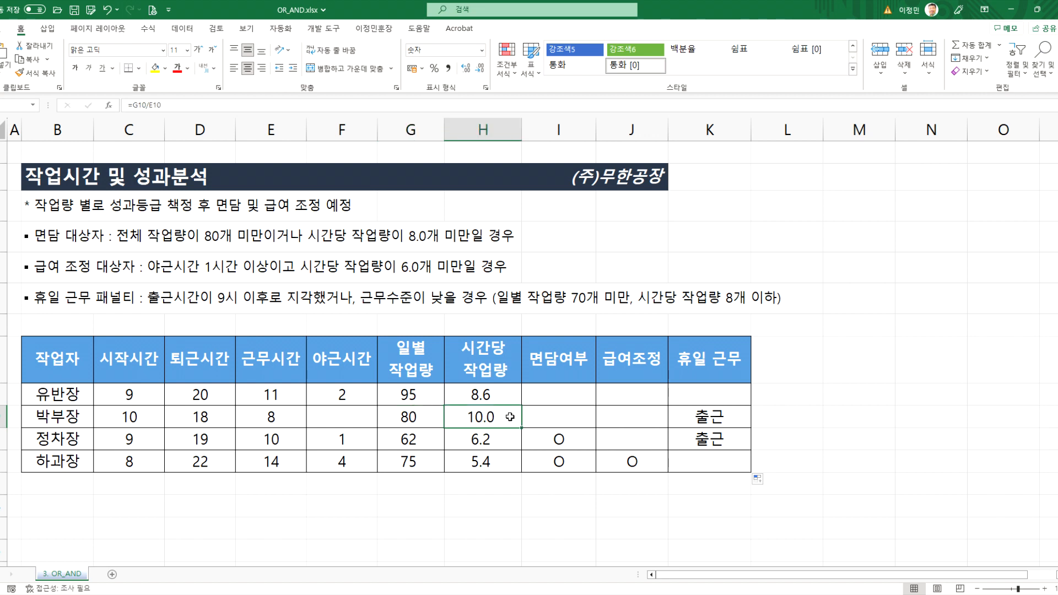
key(alt+Tab)
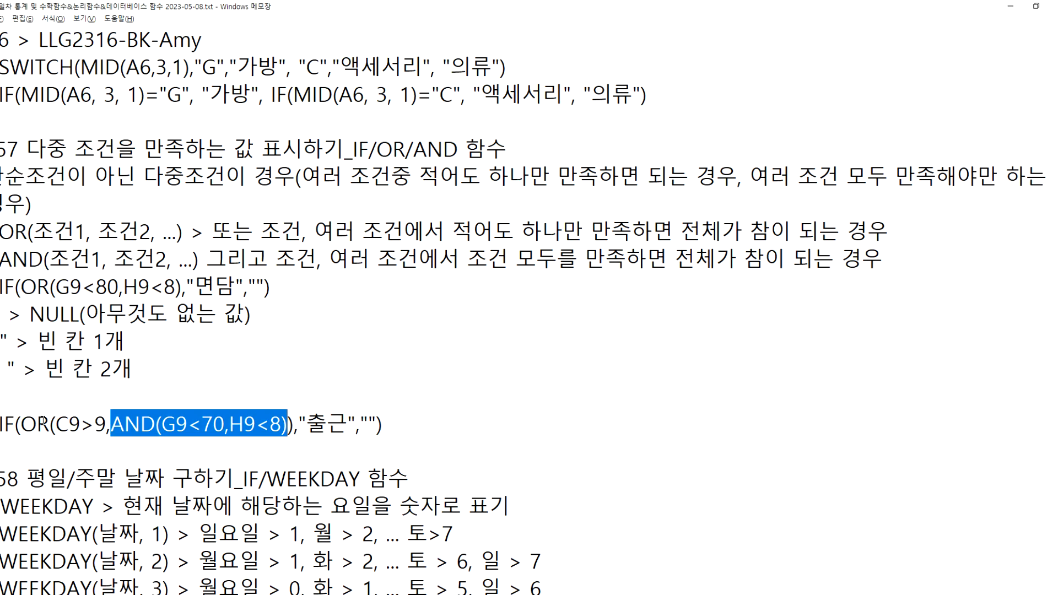
key(alt+Tab)
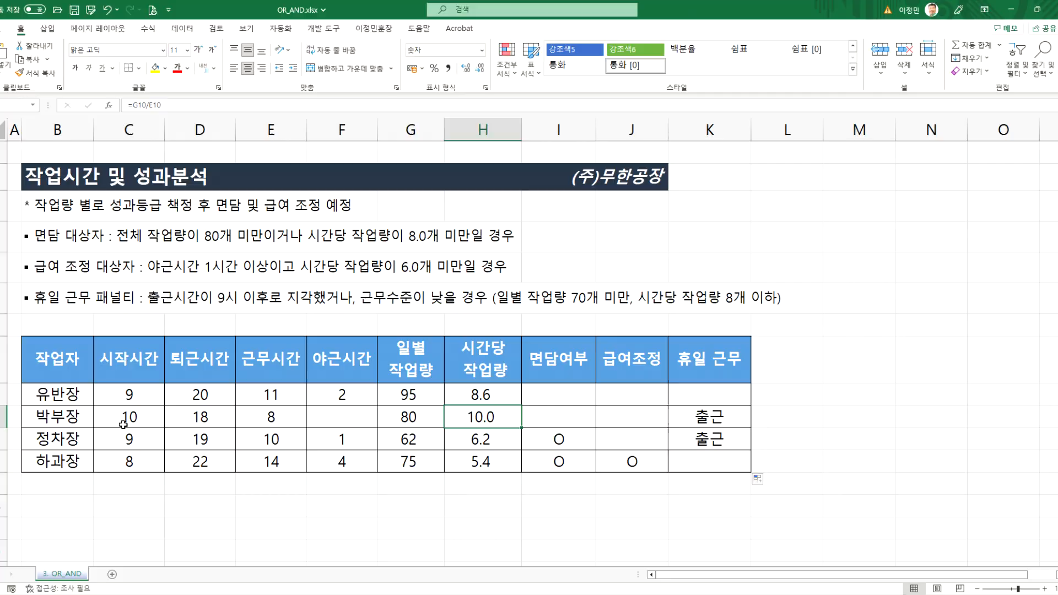
key(alt+Tab)
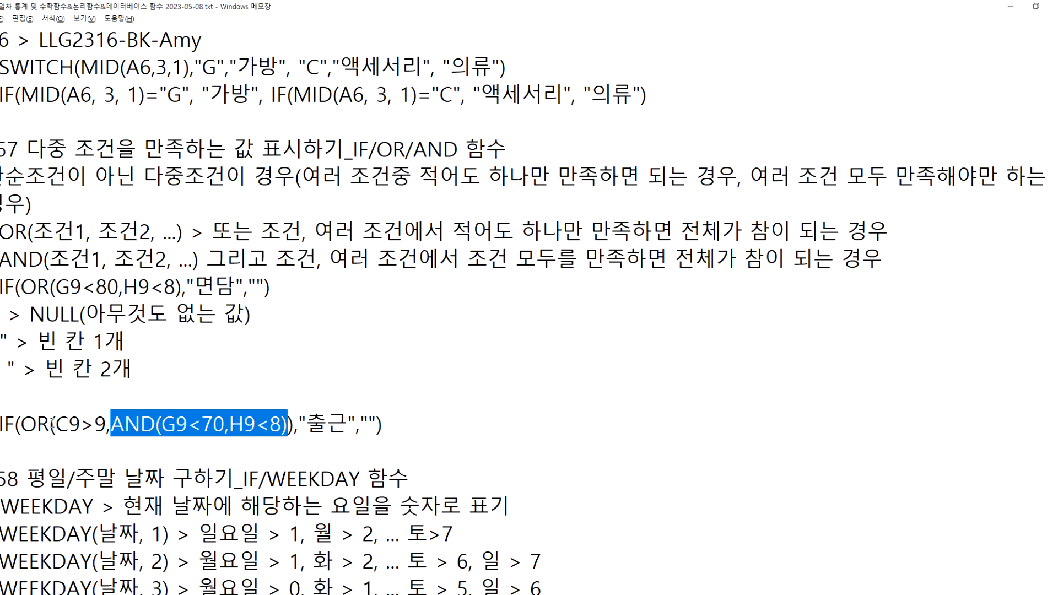
key(alt+Tab)
drag(412, 417, 499, 417)
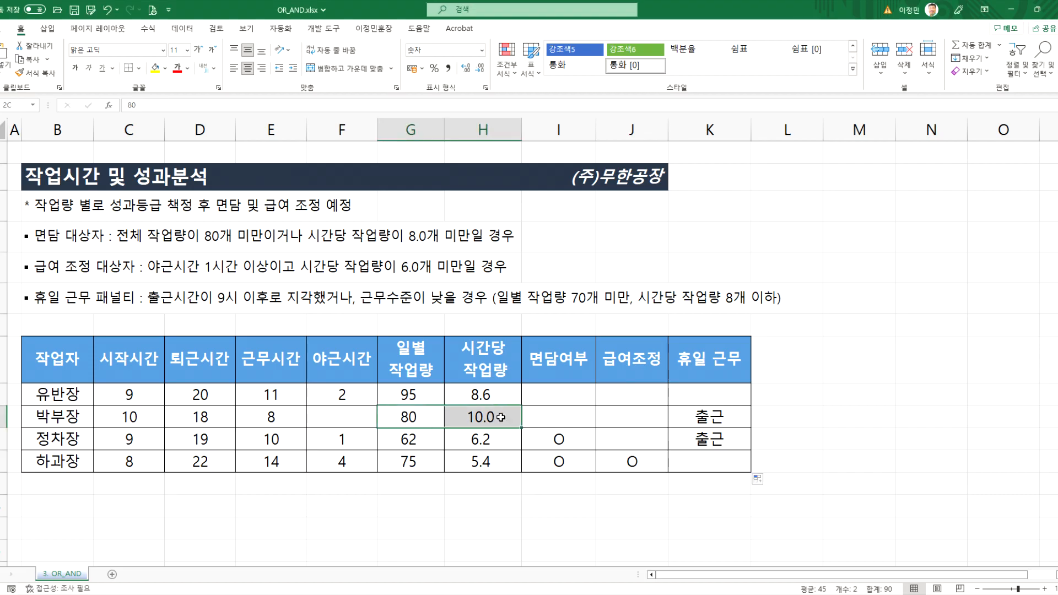
click(131, 418)
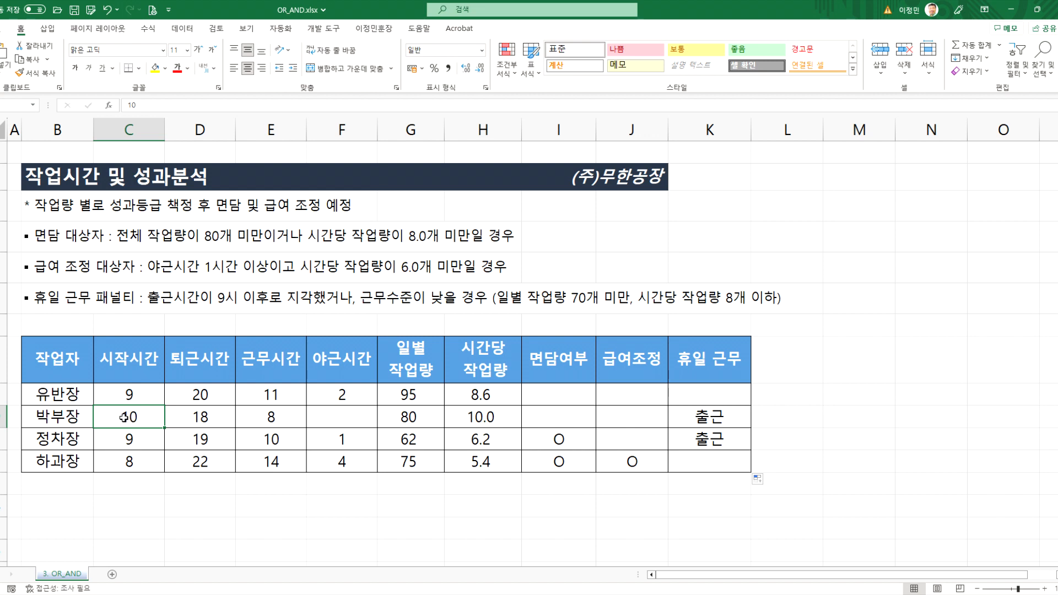
drag(407, 423, 479, 420)
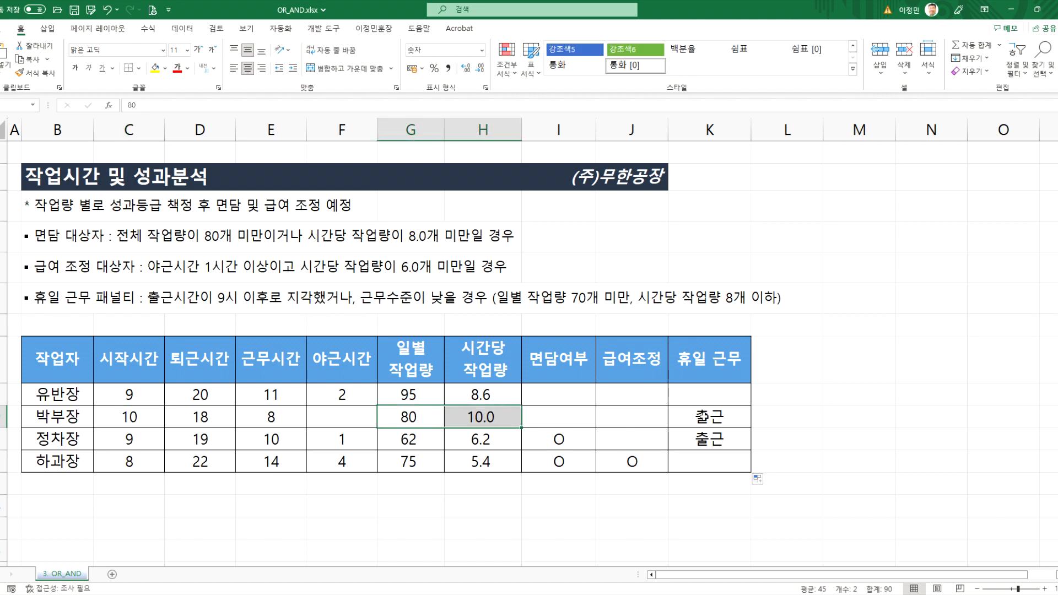
- Check row 11's start time, daily output and hourly output against the AND(G9<70,H9<8) condition in the Notepad notes
click(138, 441)
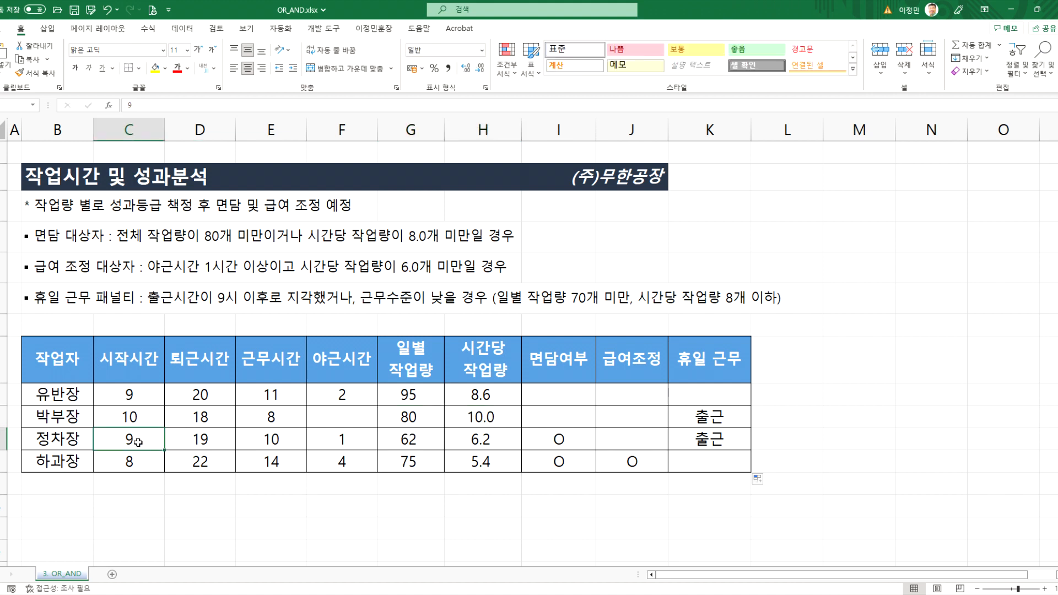
click(420, 444)
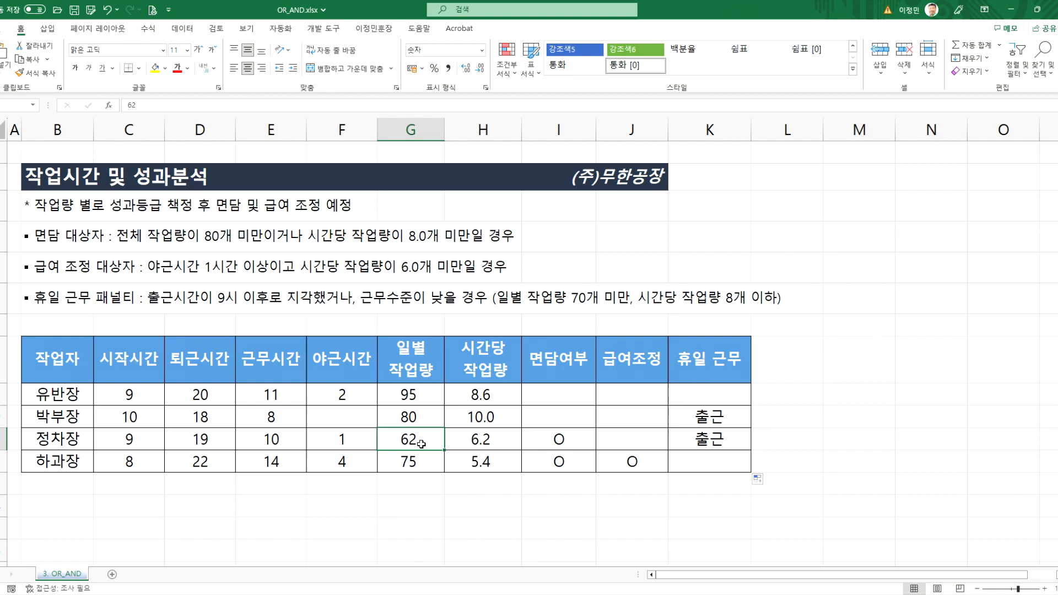
key(alt+Tab)
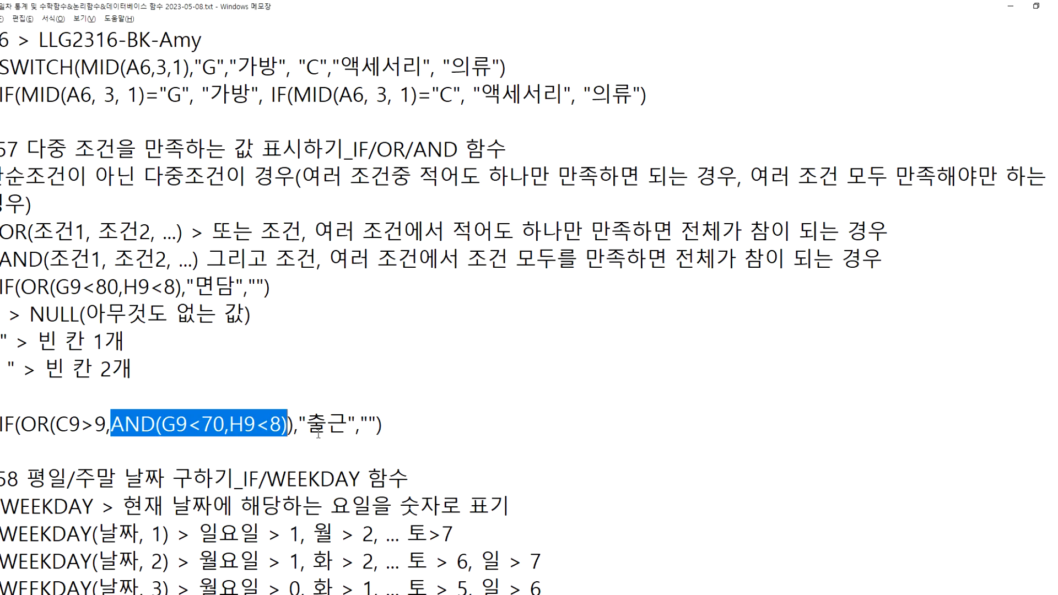
key(alt+Tab)
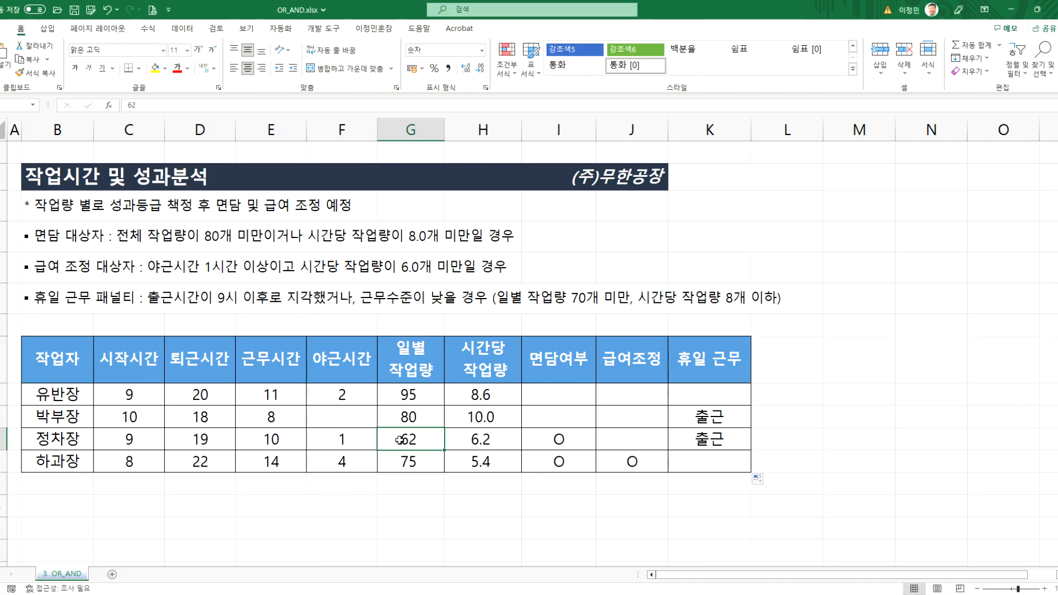
key(shift+Right)
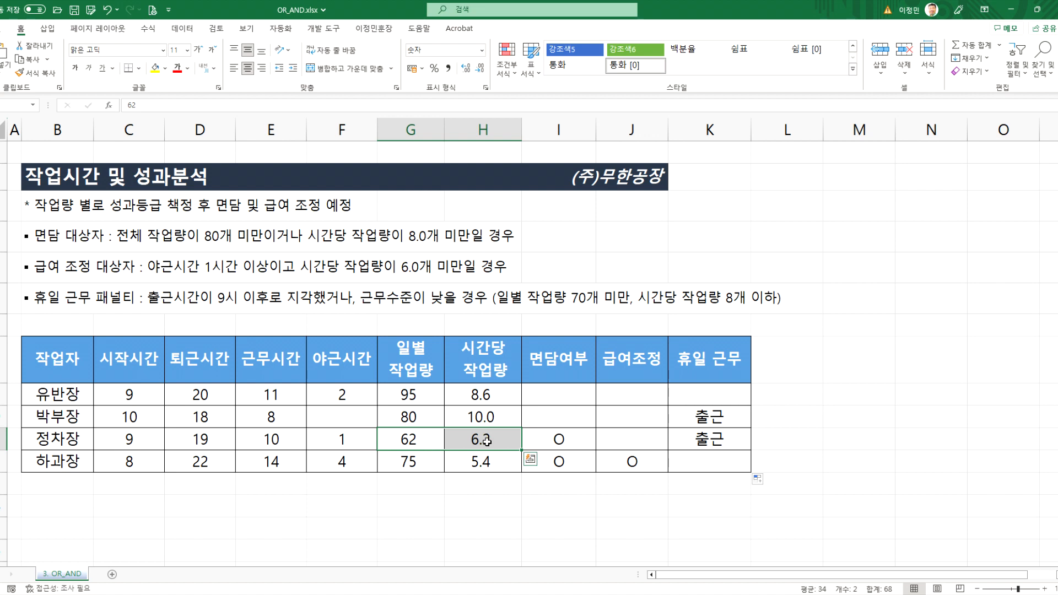
key(shift+Left)
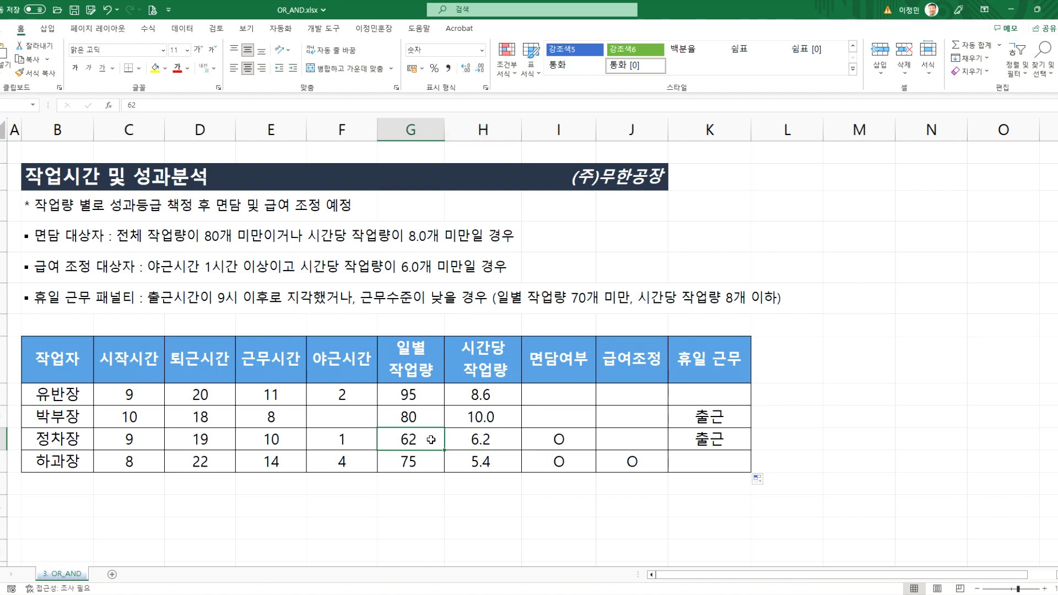
click(481, 440)
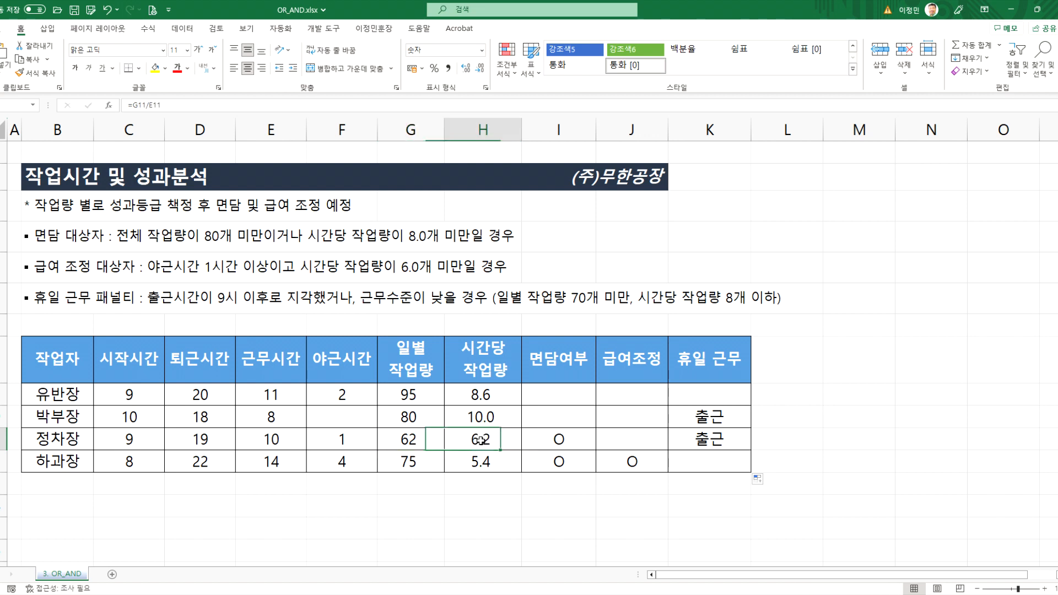
drag(416, 442, 474, 437)
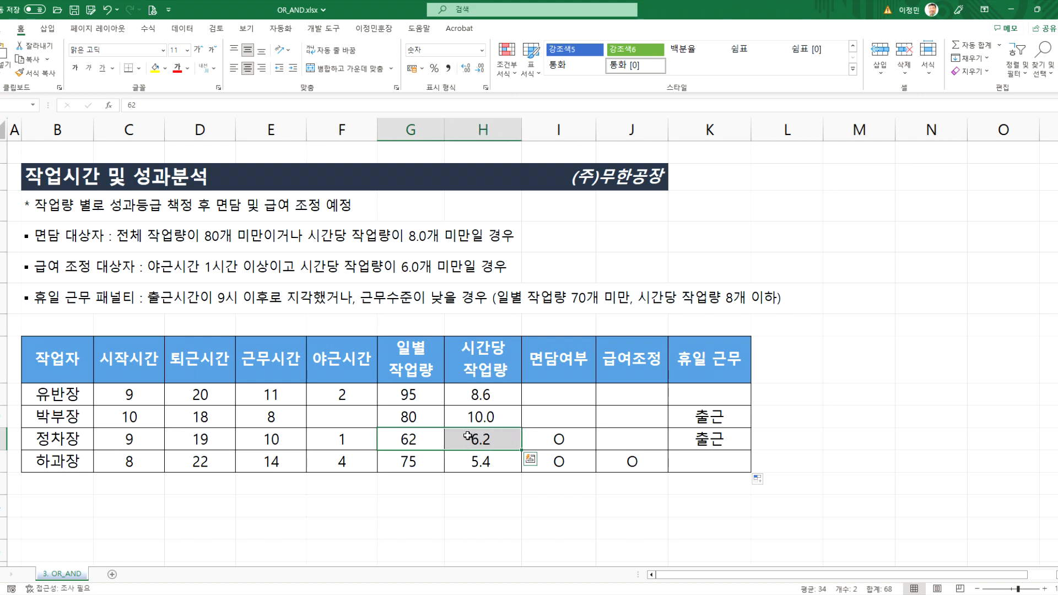
drag(412, 439, 481, 438)
key(alt+Tab)
drag(160, 424, 282, 424)
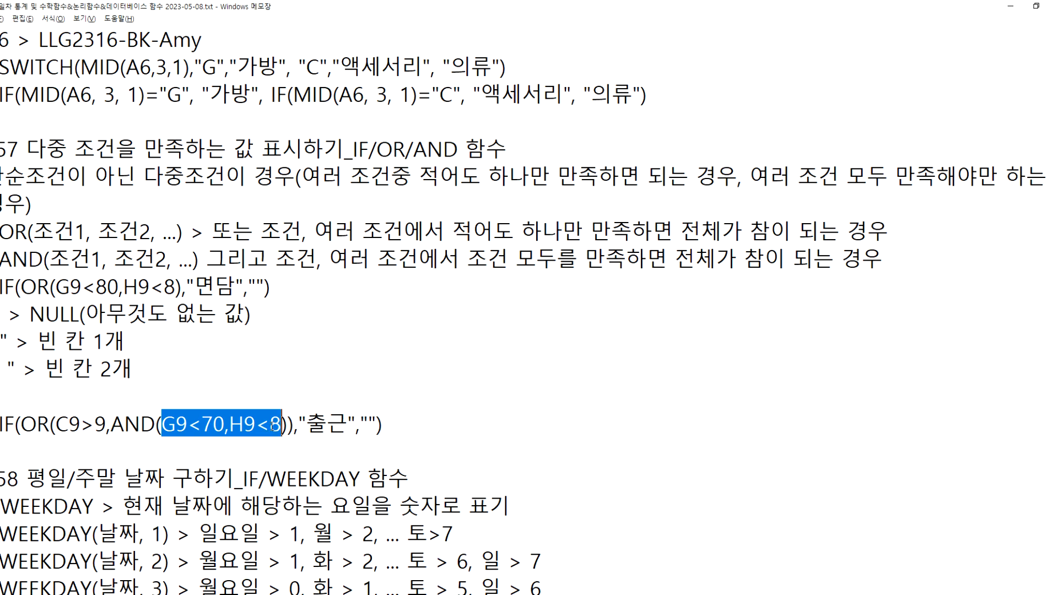
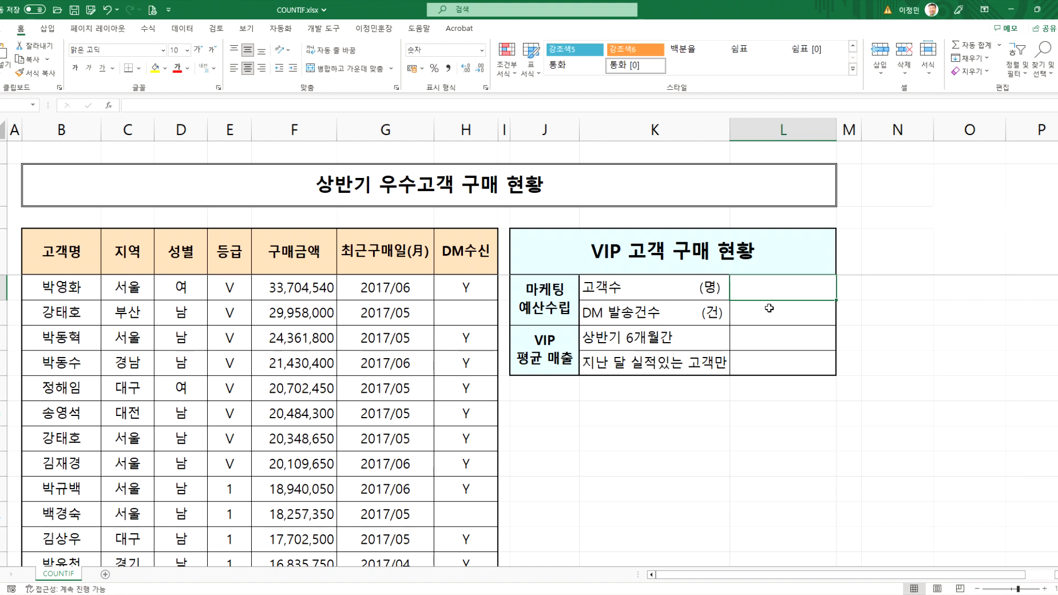
- Start a COUNTIF formula in the customer count cell with the grade cells E5:E38 as its range
text(nt)
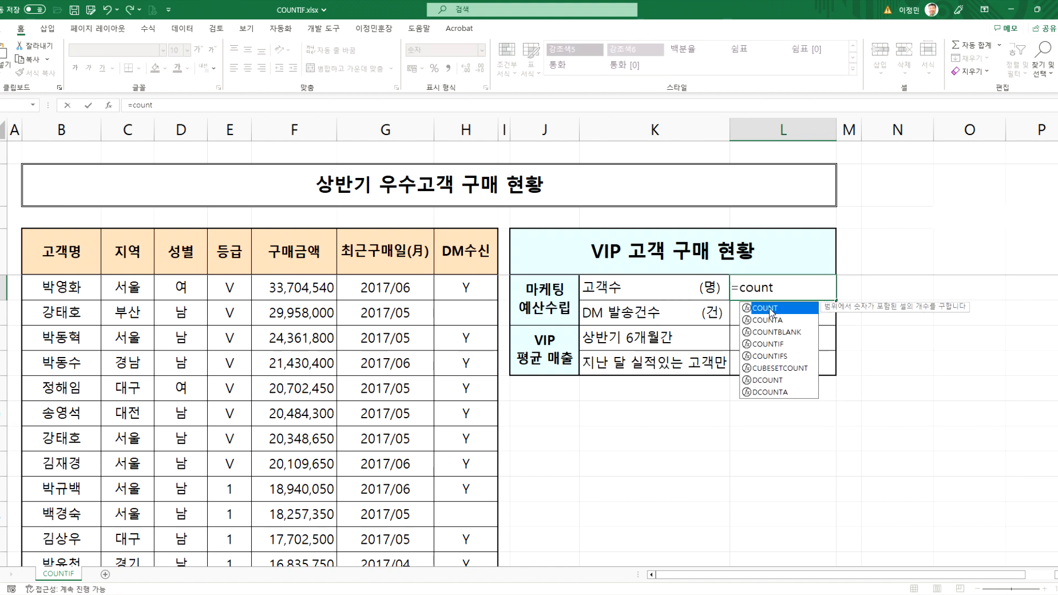
text(if))
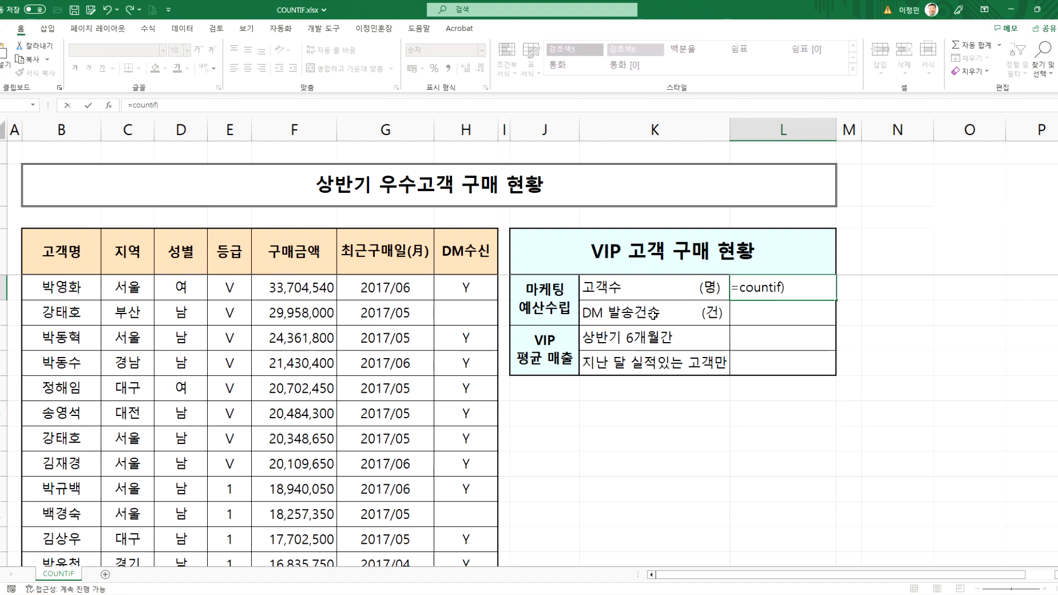
key(BackSpace)
text(()
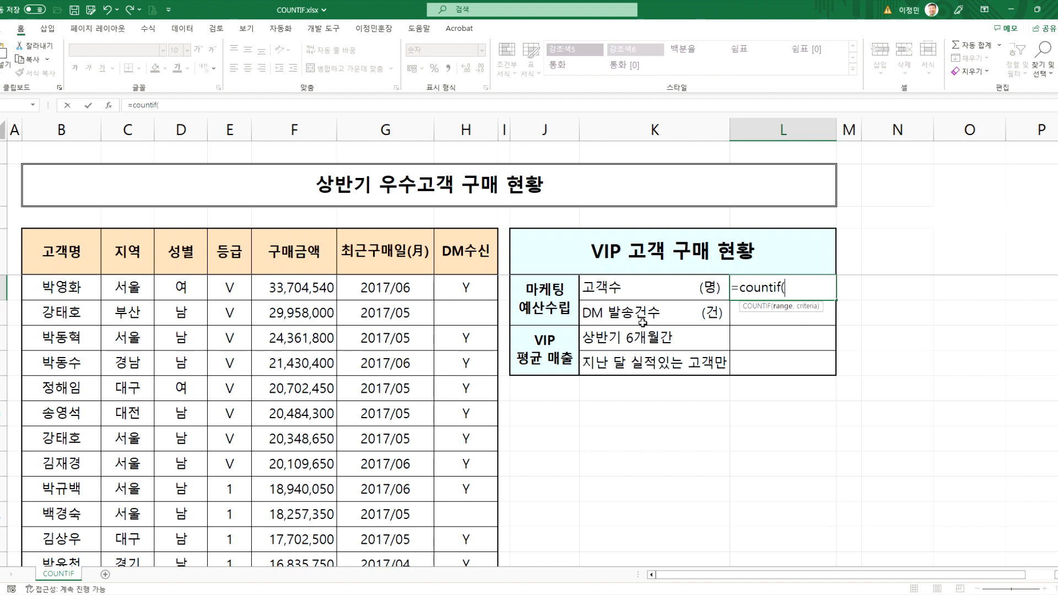
click(232, 288)
scroll(250, 353, down, 3)
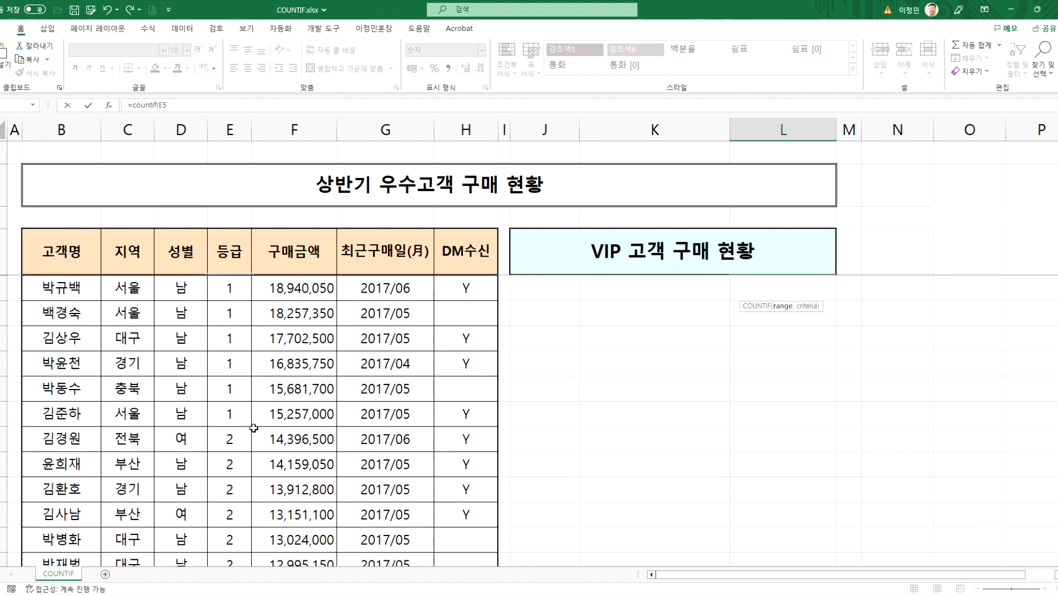
scroll(255, 423, down, 8)
shift+click(238, 320)
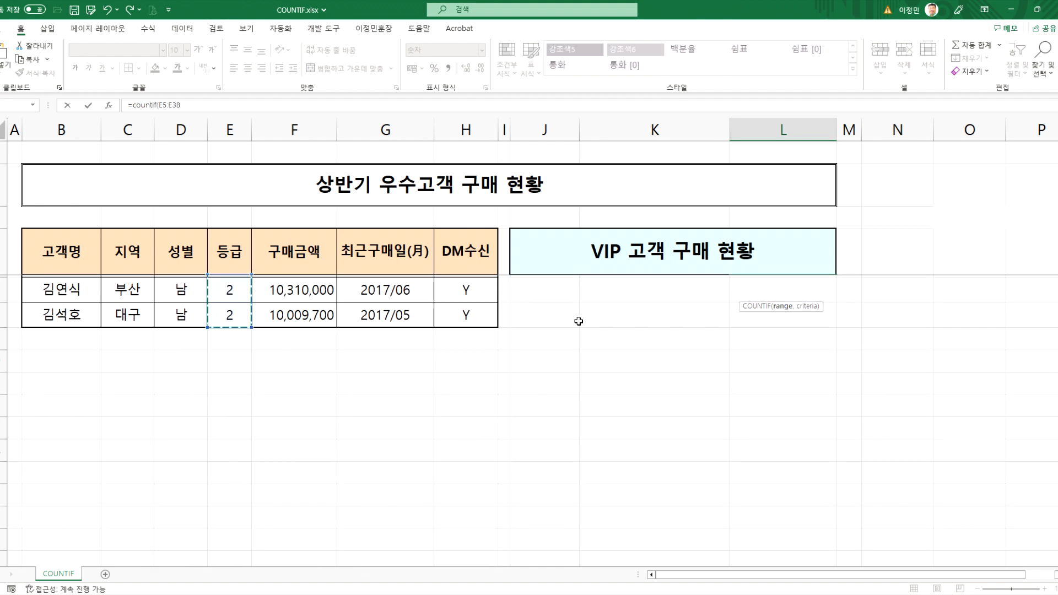
scroll(724, 323, up, 10)
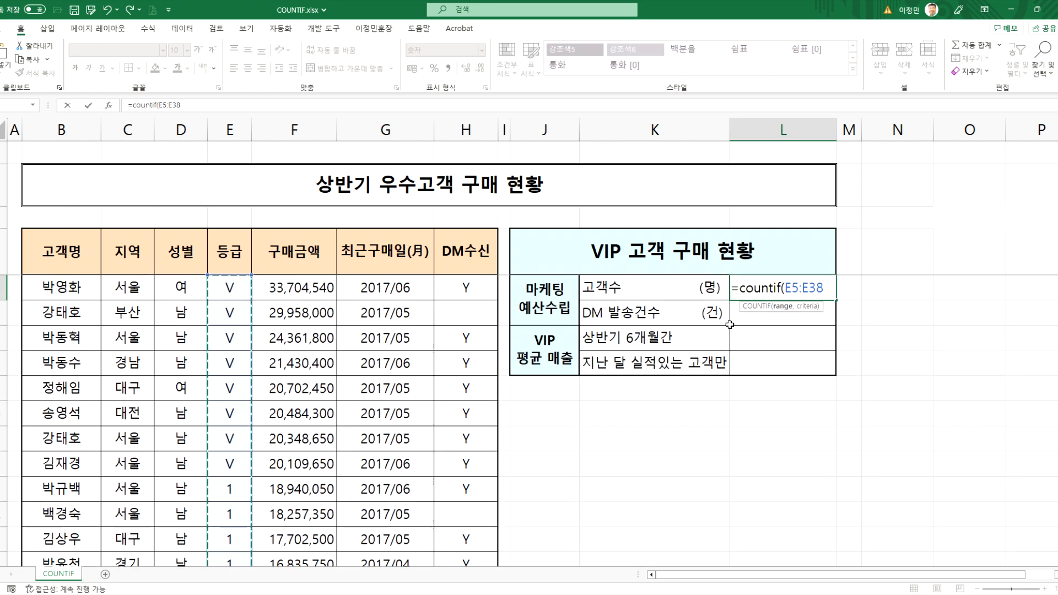
text(,)
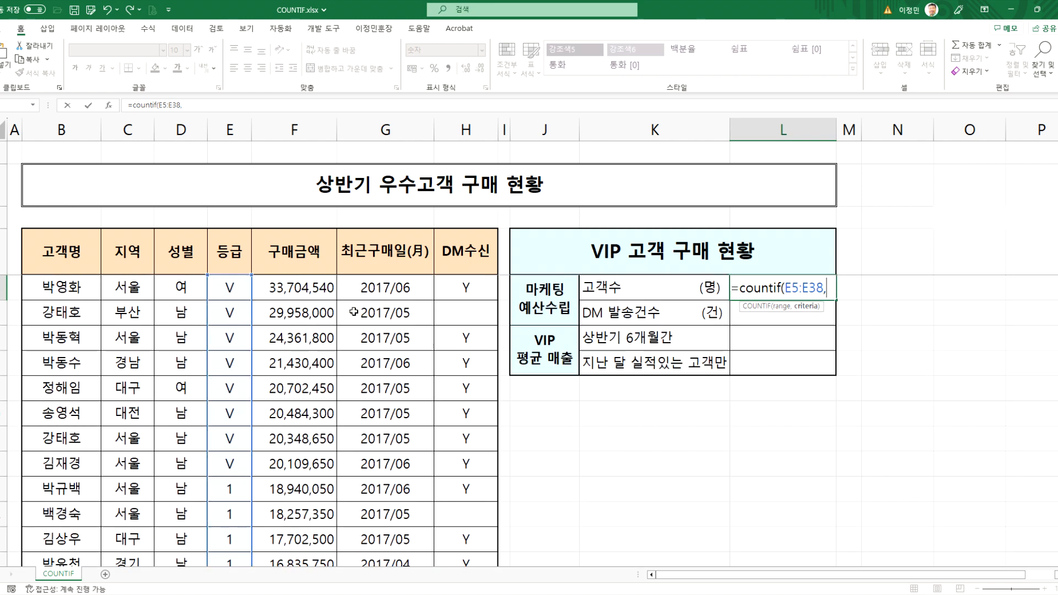
- Complete the customer count formula with "V" as the criterion, making it =COUNTIF(E5:E38,"V")
click(229, 310)
click(225, 340)
click(226, 363)
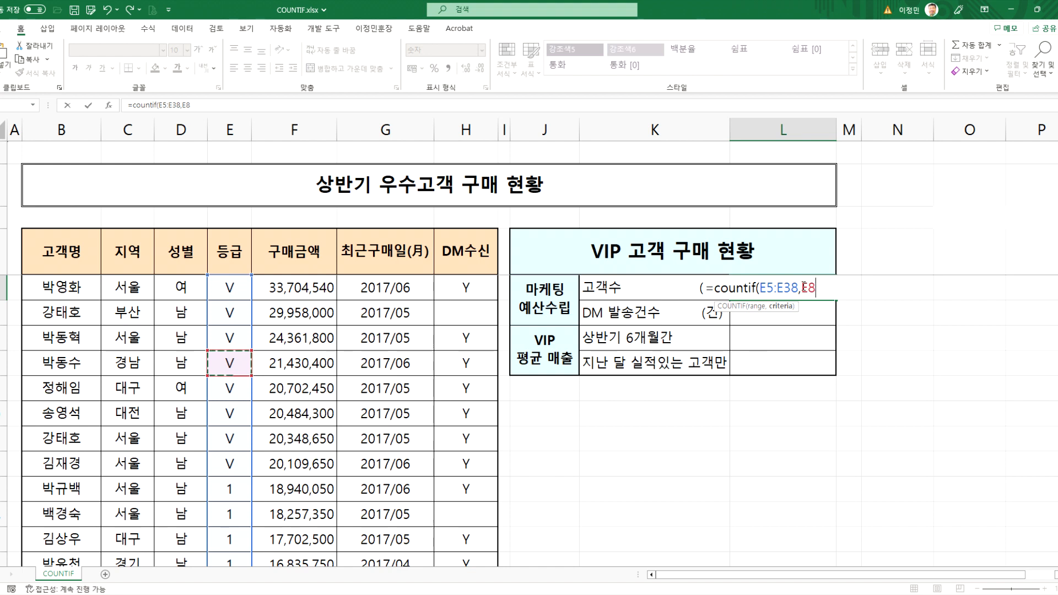
click(835, 285)
text("V)
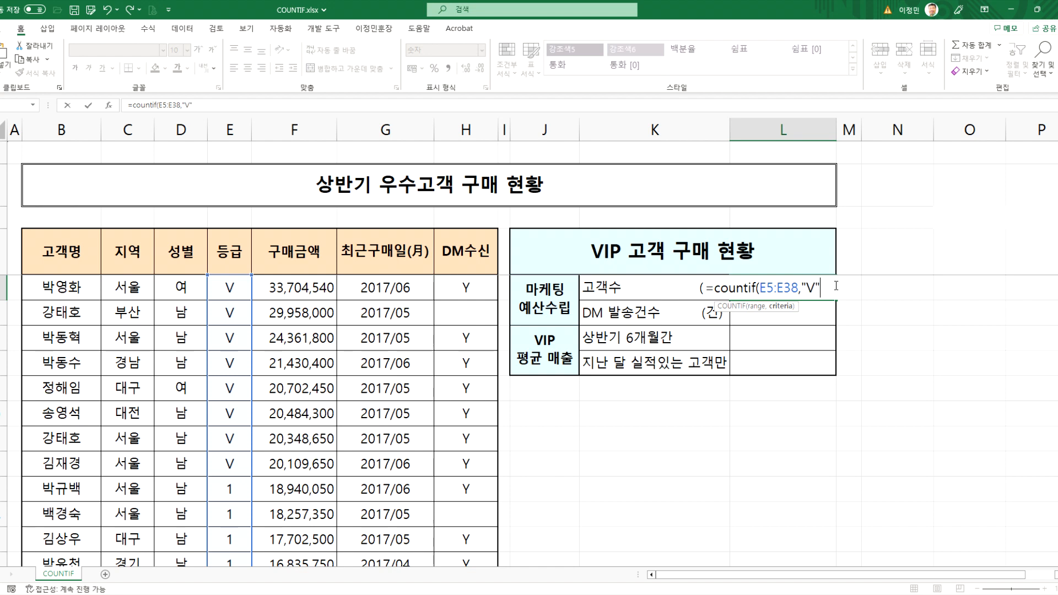
key(Return)
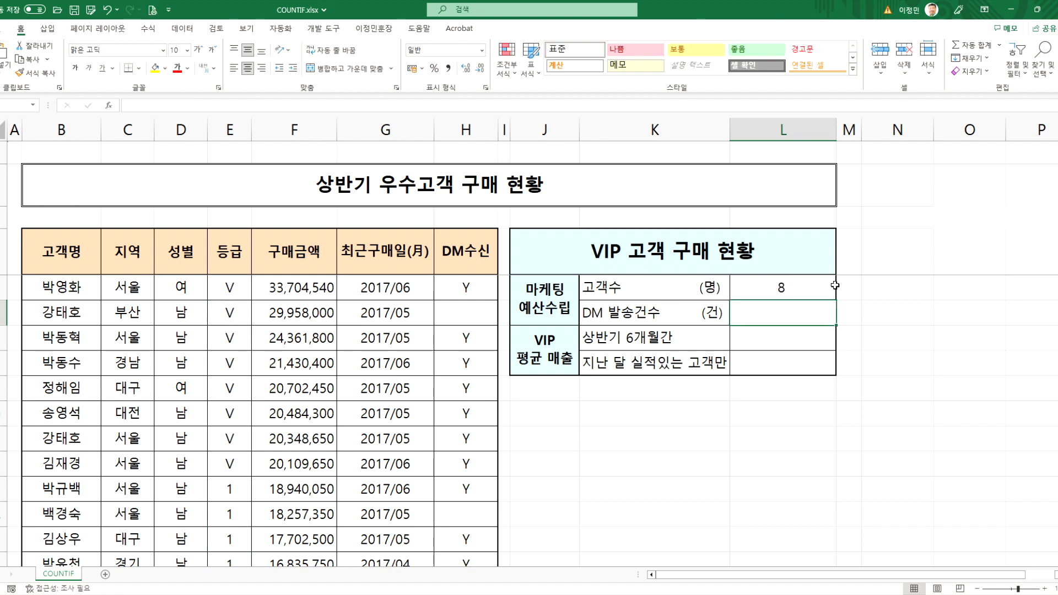
- Replace the "V" criterion in the customer count formula with a reference to grade cell E6
double_click(835, 285)
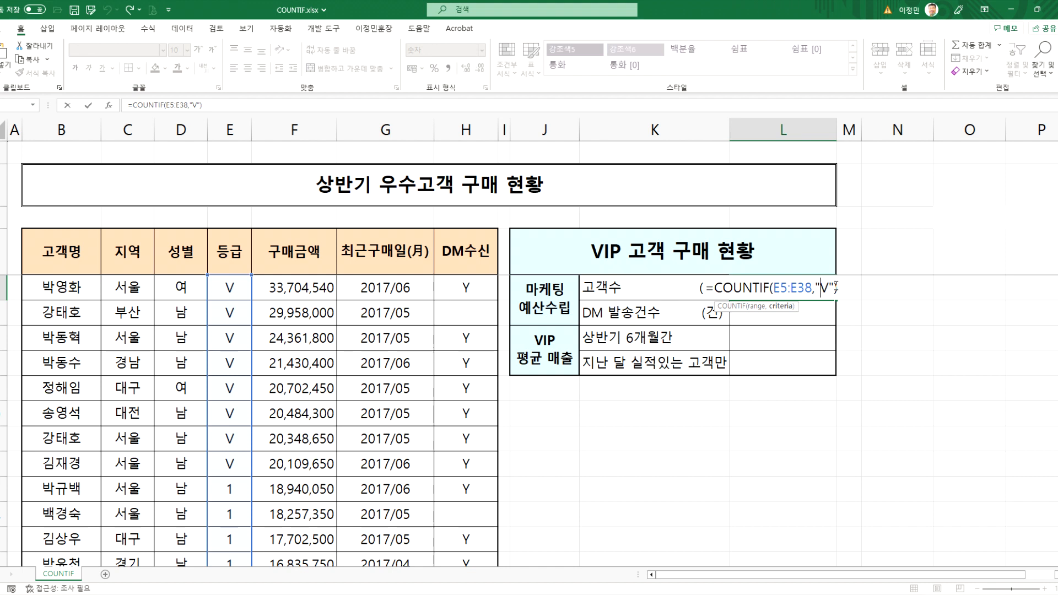
key(BackSpace)
key(BackSpace)
key(BackSpace)
click(242, 314)
key(Return)
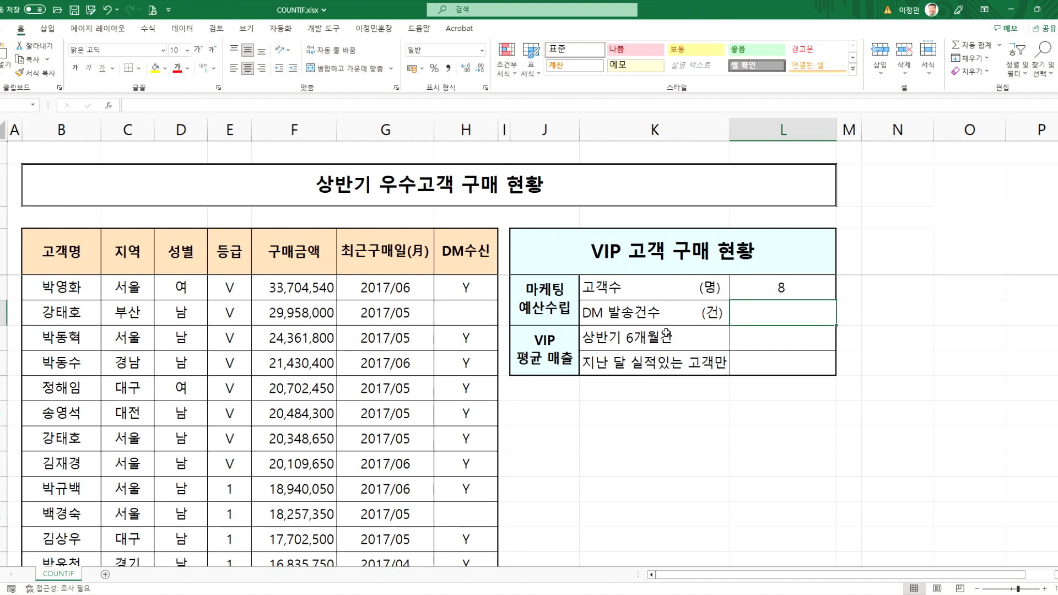
- Test the cell-reference criterion by setting the grade in E6 to 1, inspect the customer count formula, and undo the grade change
click(237, 312)
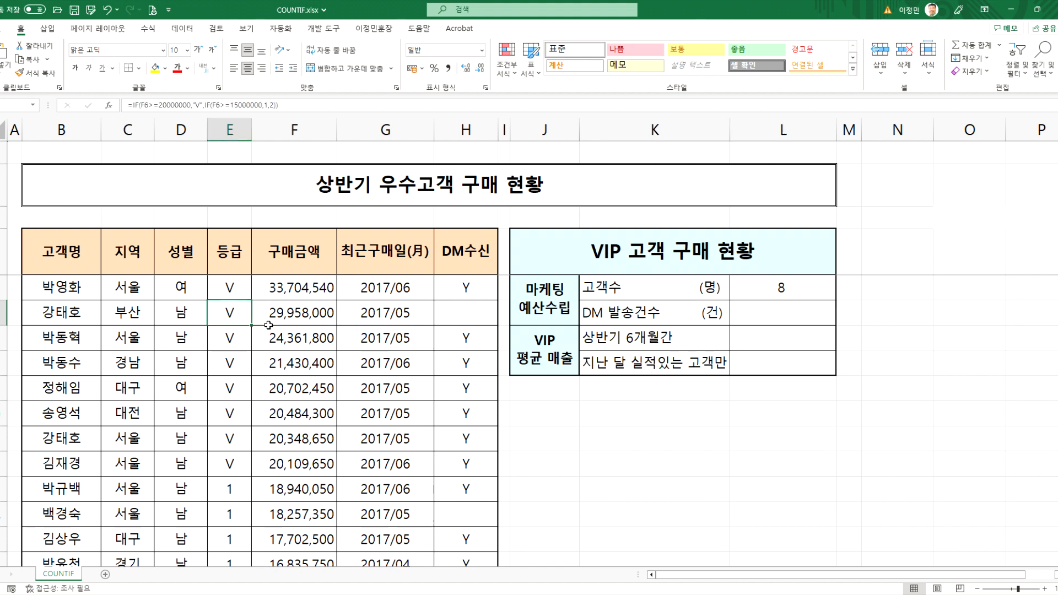
text(1)
key(Return)
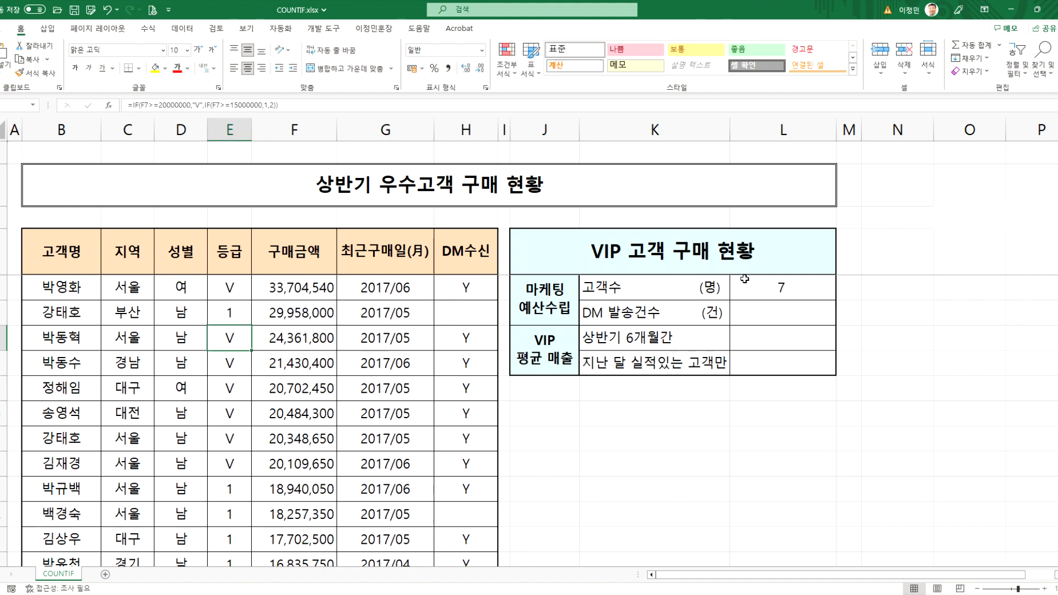
click(773, 288)
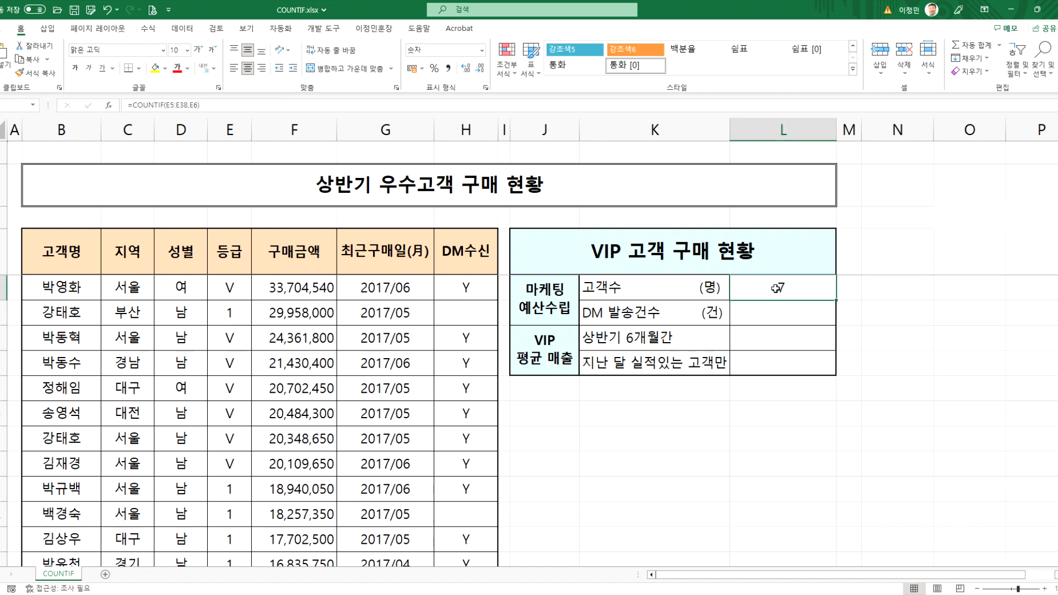
click(231, 314)
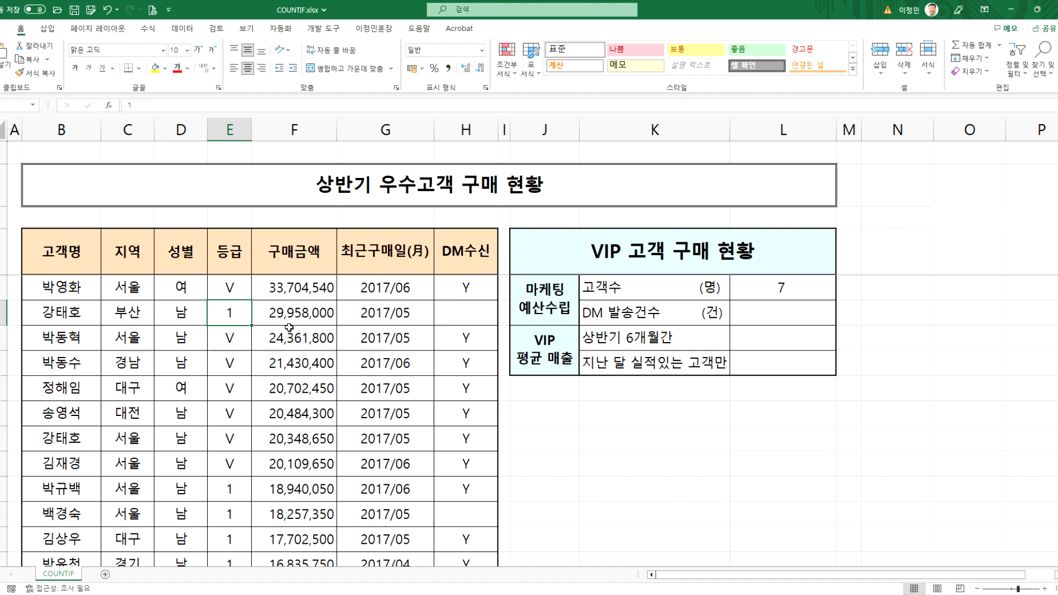
key(ctrl+z)
- Change the criterion in the customer count formula back to the text "V", separated from the range E5:E38 by a comma
double_click(762, 286)
drag(814, 288, 828, 288)
text("v")
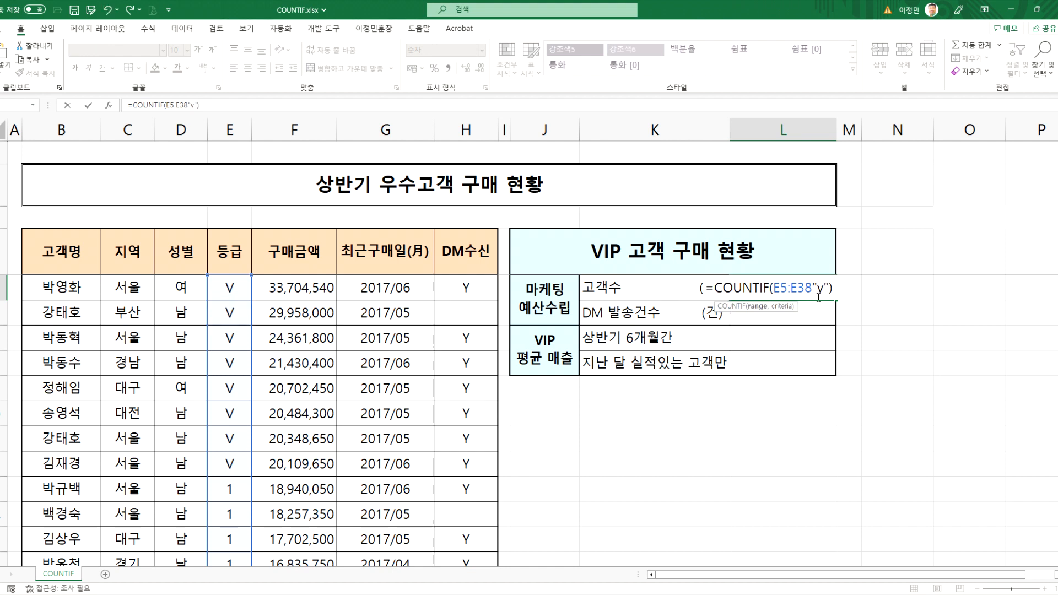
text(V")
key(Return)
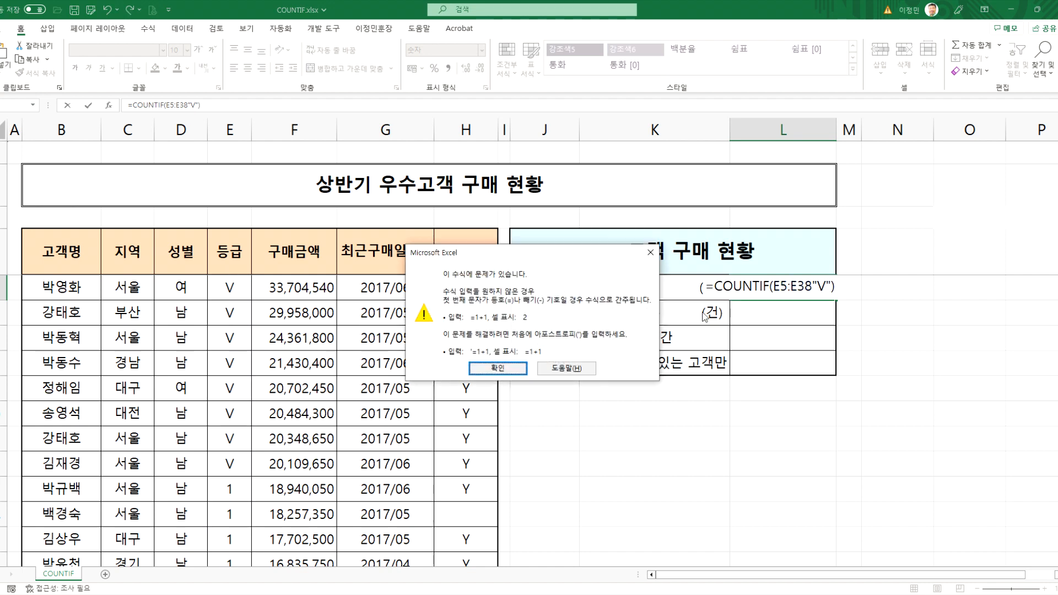
key(Return)
click(809, 286)
text(,)
key(Return)
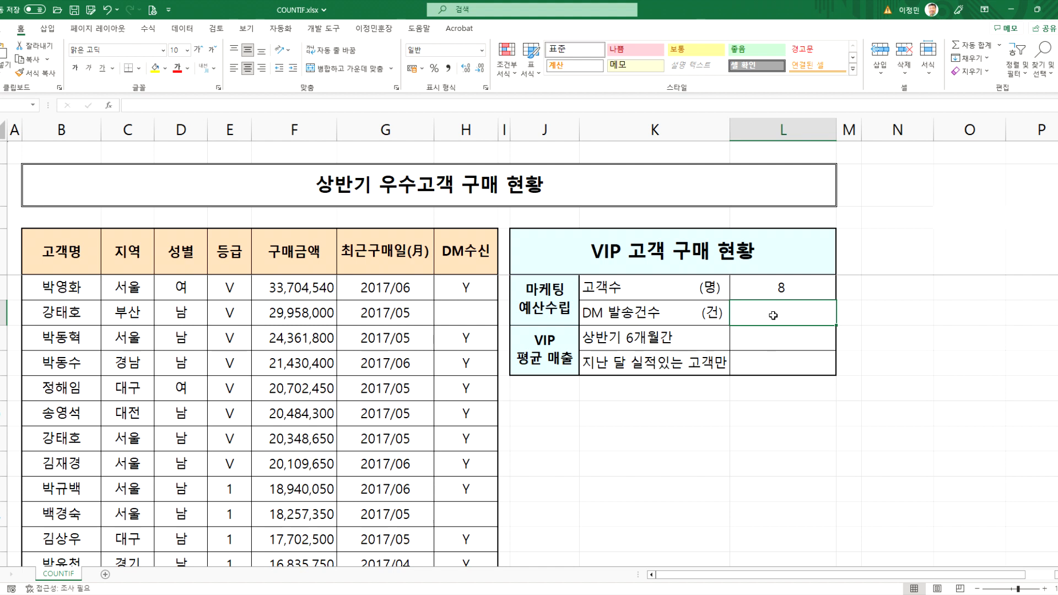
- Enter a COUNTIF formula in the DM 발송건수 cell that counts the "Y" entries in H5:H38
text(=countif()
click(466, 287)
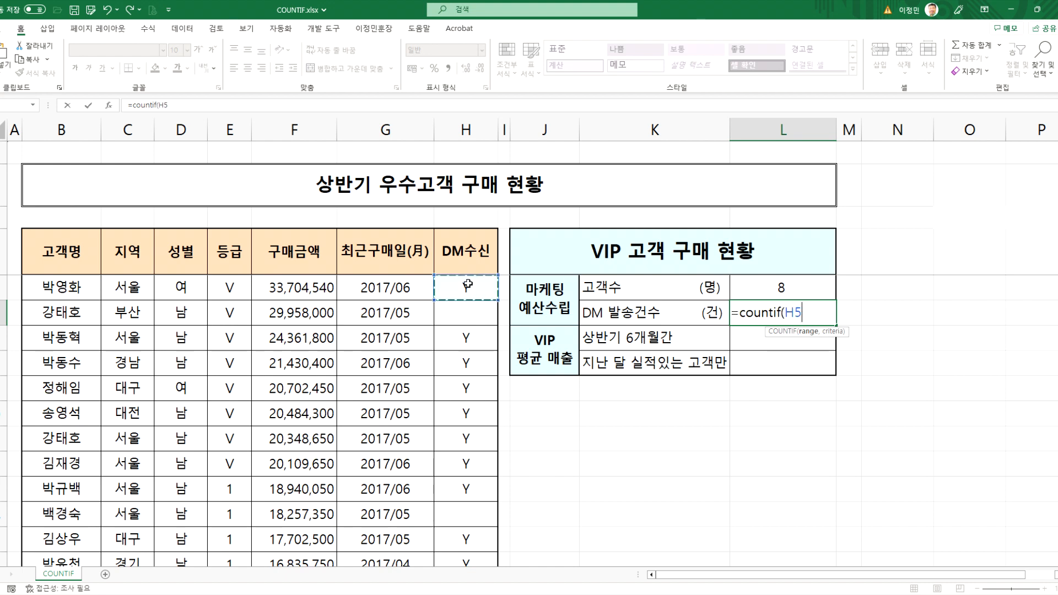
scroll(466, 440, down, 5)
scroll(466, 479, down, 4)
shift+click(466, 409)
scroll(669, 383, up, 2)
scroll(669, 383, up, 7)
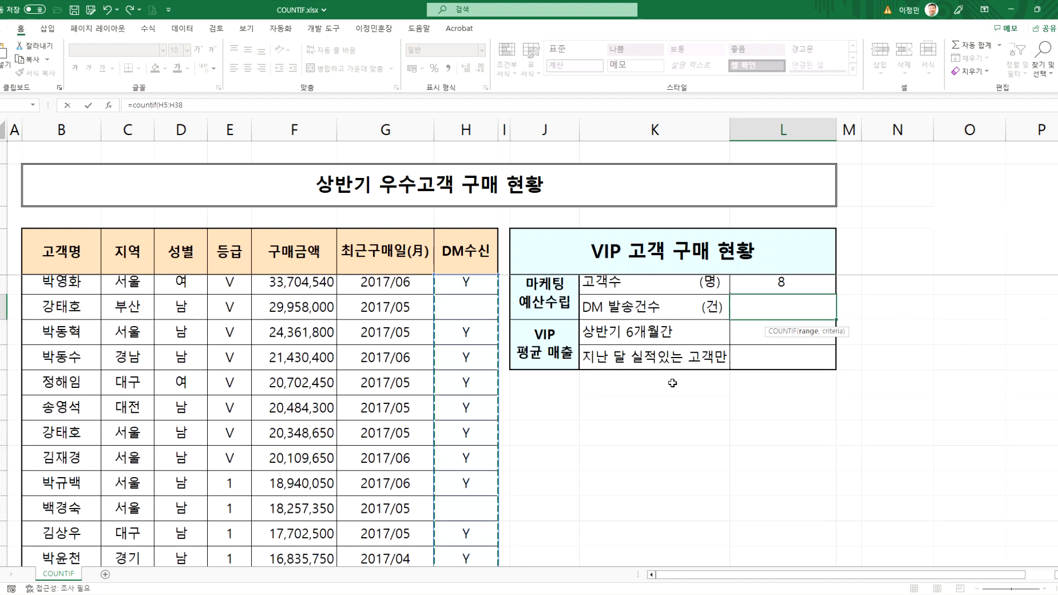
text(,"y)
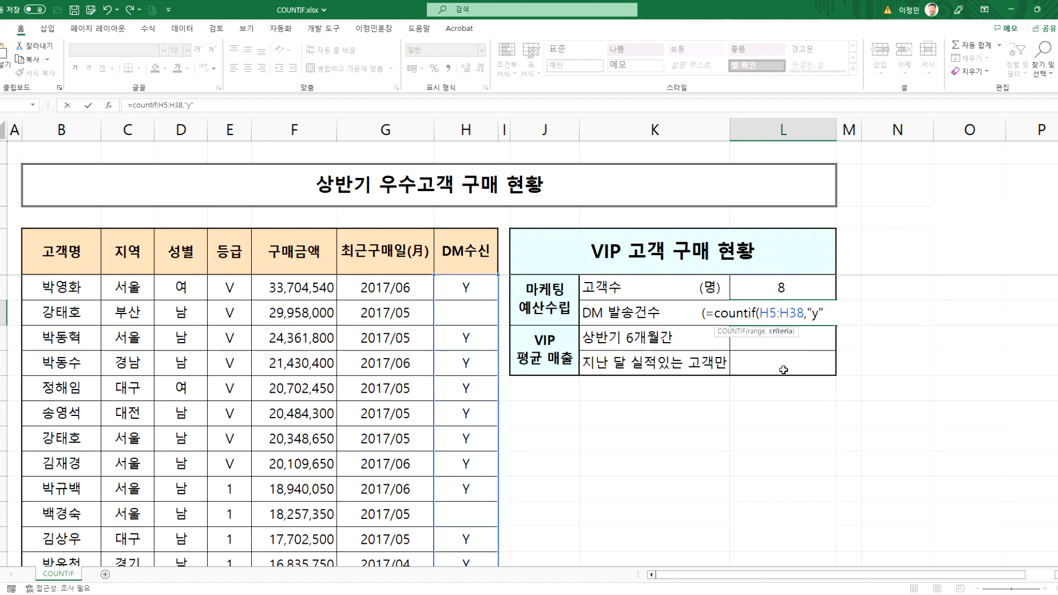
key(BackSpace)
key(BackSpace)
key(Return)
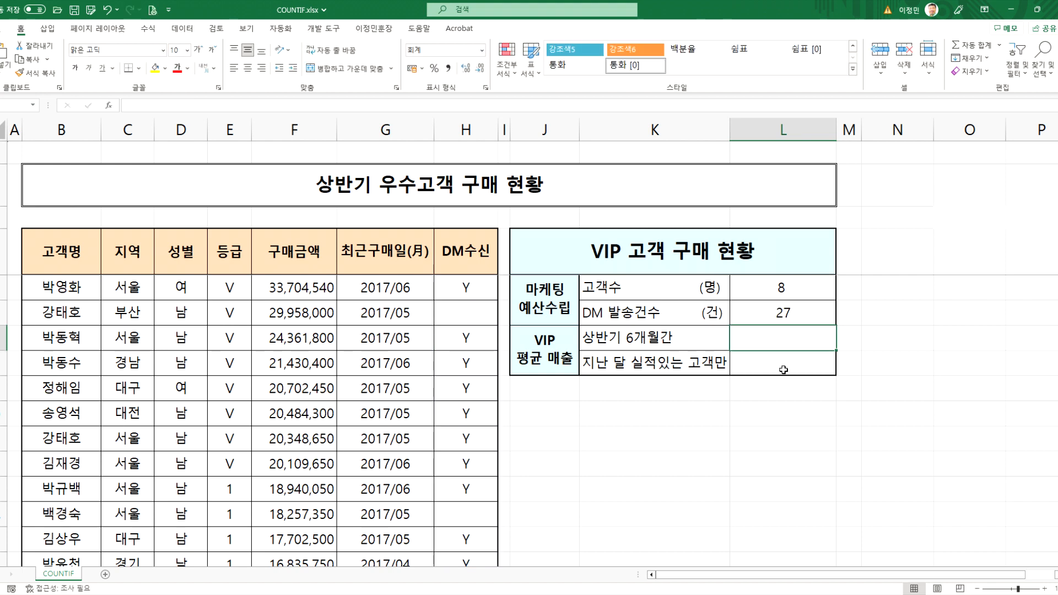
- Select all customer names in B5:B38 to check how many customers are listed
click(71, 292)
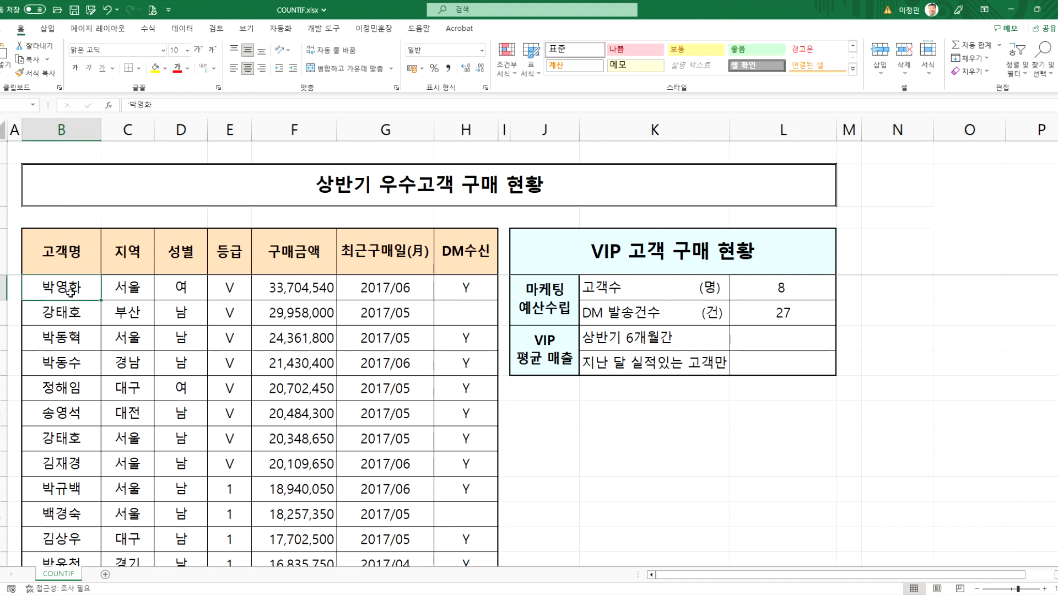
scroll(80, 405, down, 4)
scroll(79, 405, down, 6)
shift+click(70, 451)
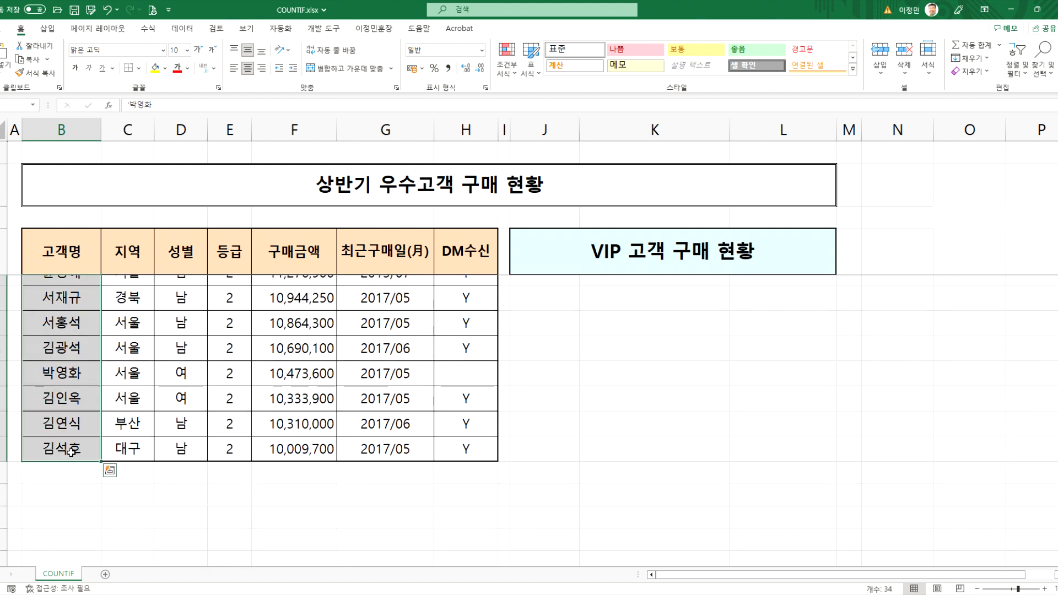
- Start a COUNTA formula in the empty cell K3 directly above the VIP summary table
scroll(678, 320, up, 10)
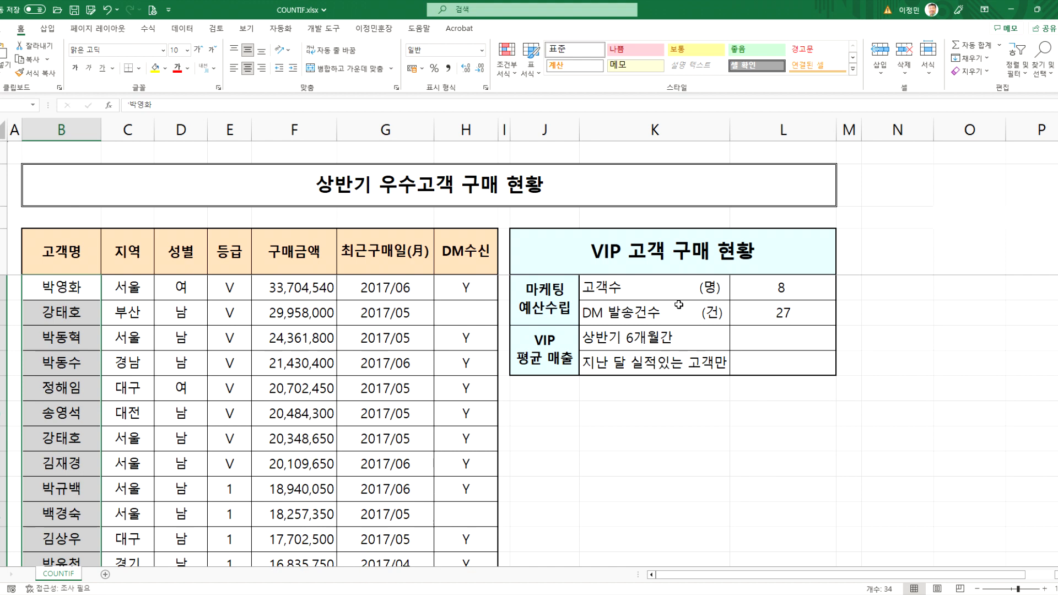
click(640, 216)
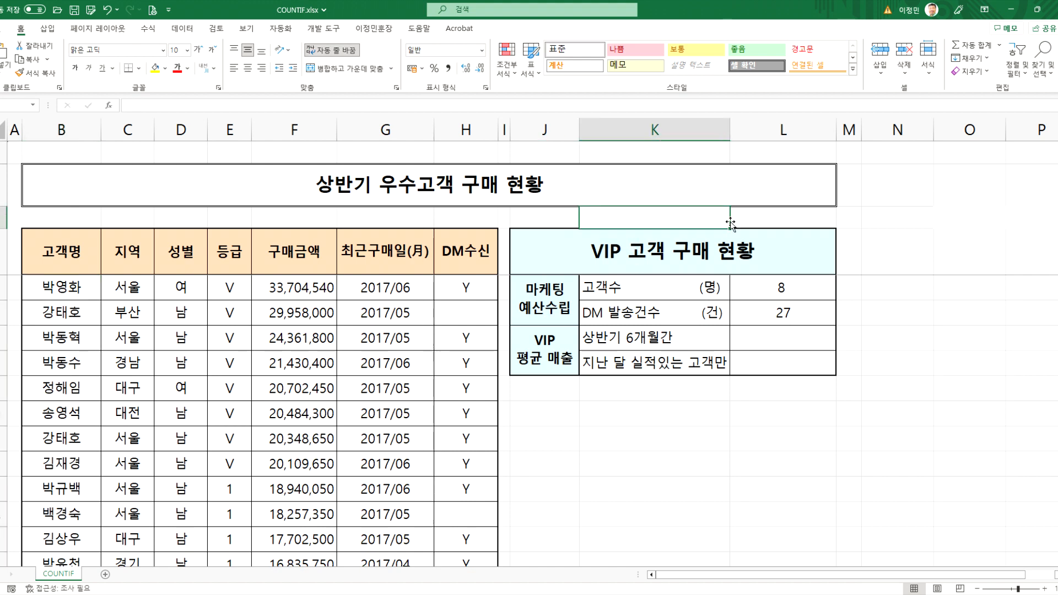
text(=채ㅕㅜㅅㅁ)()
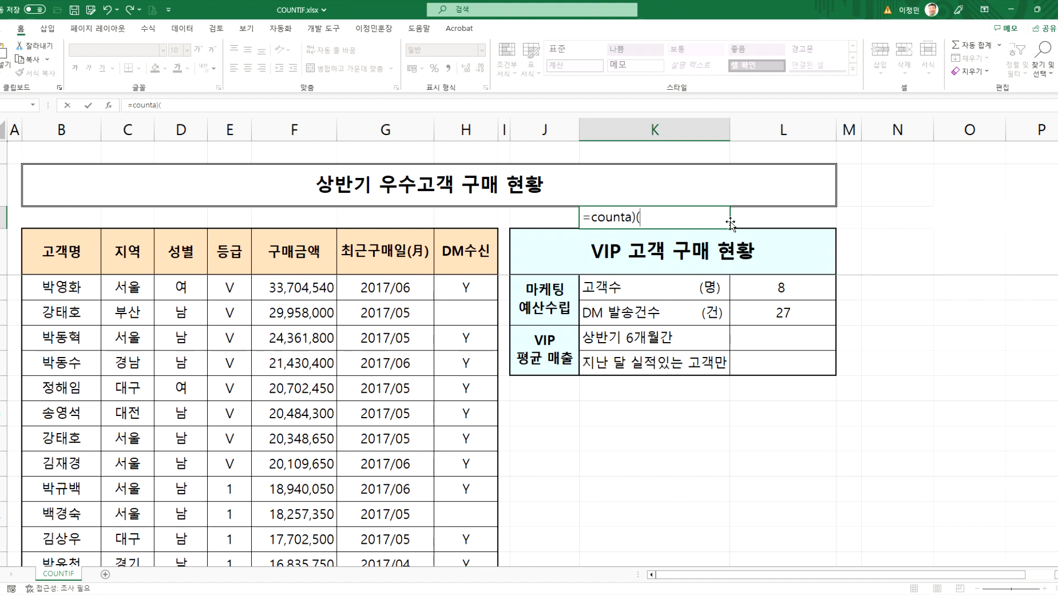
key(BackSpace)
key(BackSpace)
text())
key(Return)
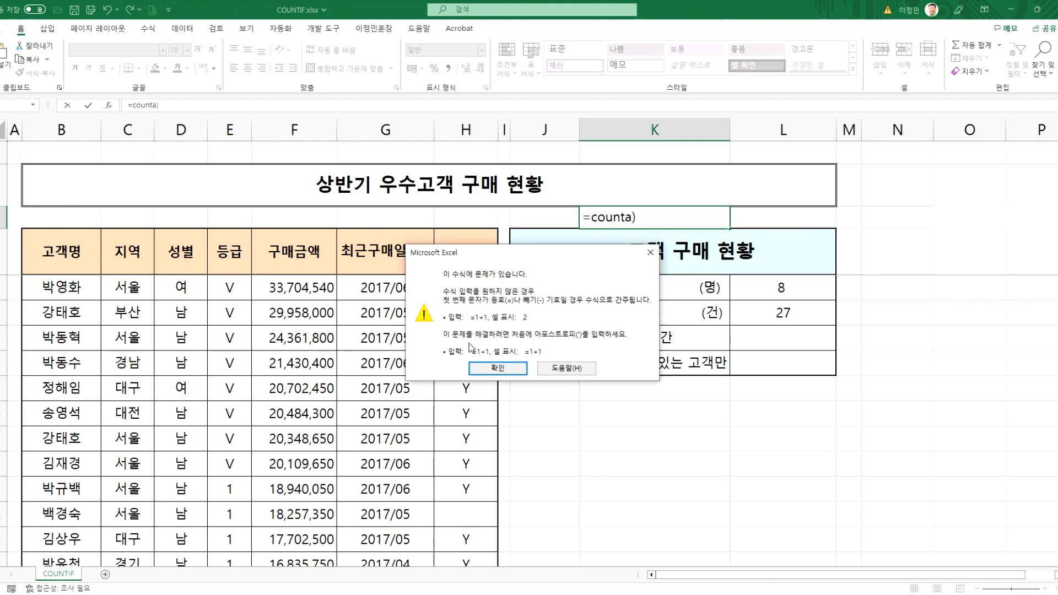
click(524, 367)
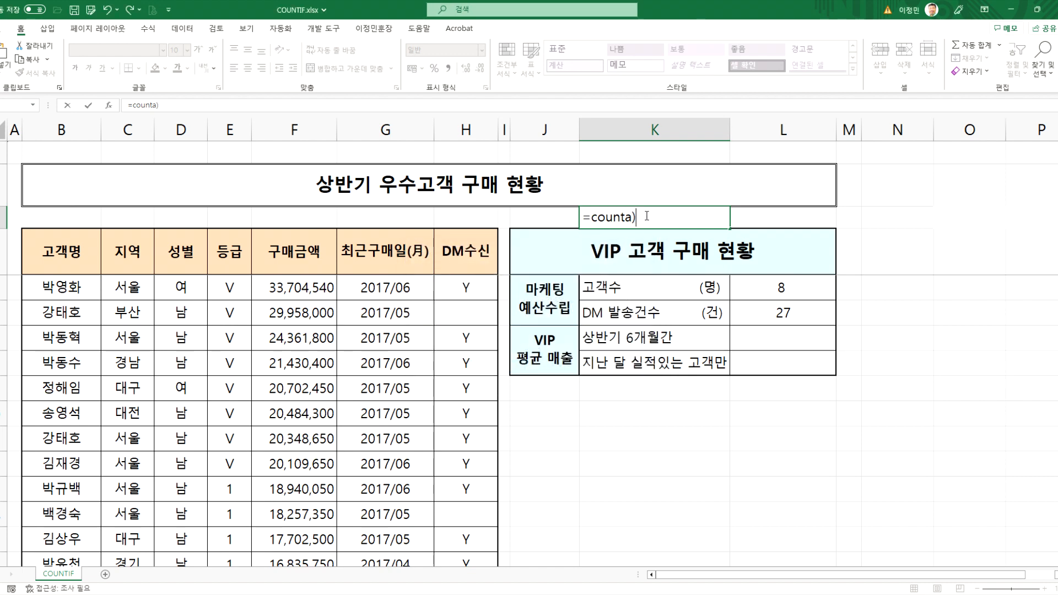
- Complete the COUNTA formula in K3 with the customer name range B5:B38 and inspect the finished formula
key(BackSpace)
text(()
click(60, 291)
scroll(76, 406, down, 5)
scroll(75, 407, down, 3)
shift+click(66, 315)
key(Return)
click(693, 219)
scroll(685, 240, up, 10)
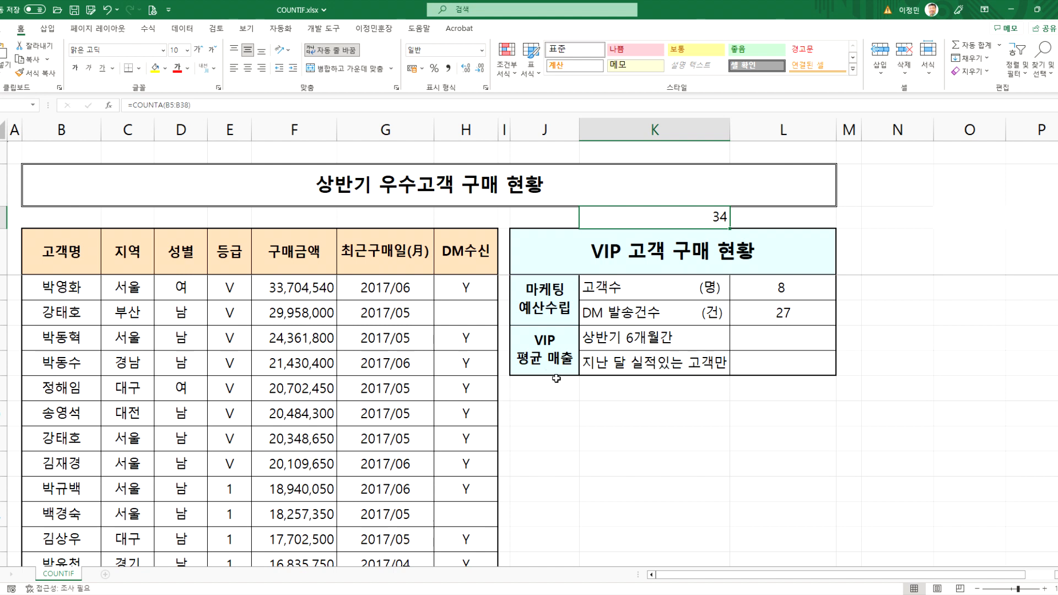
- Select the purchase amounts of the grade V customers in F5:F12 to check their average
click(298, 287)
drag(296, 295, 279, 460)
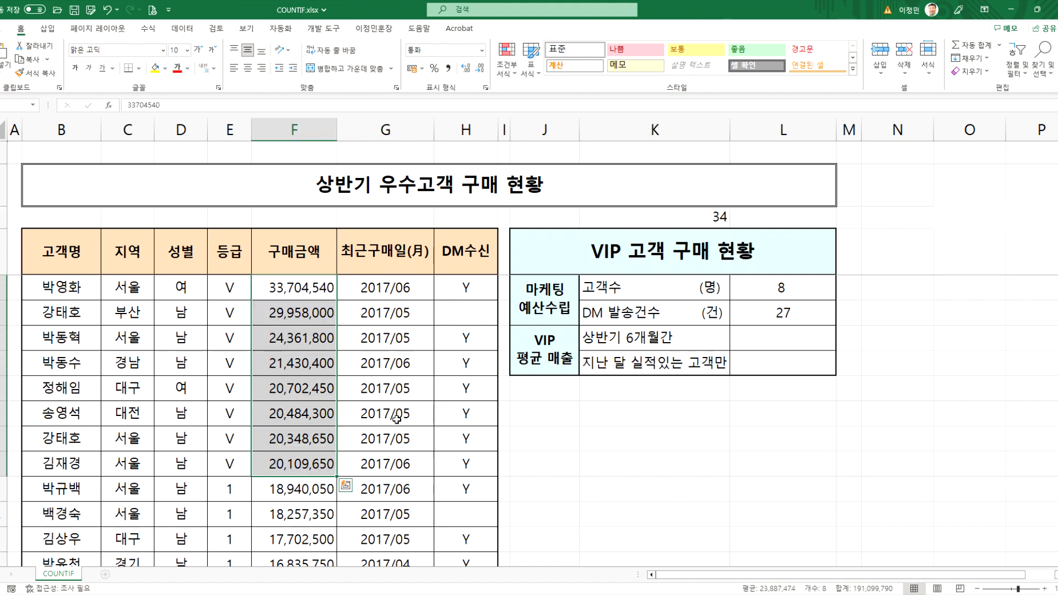
click(758, 340)
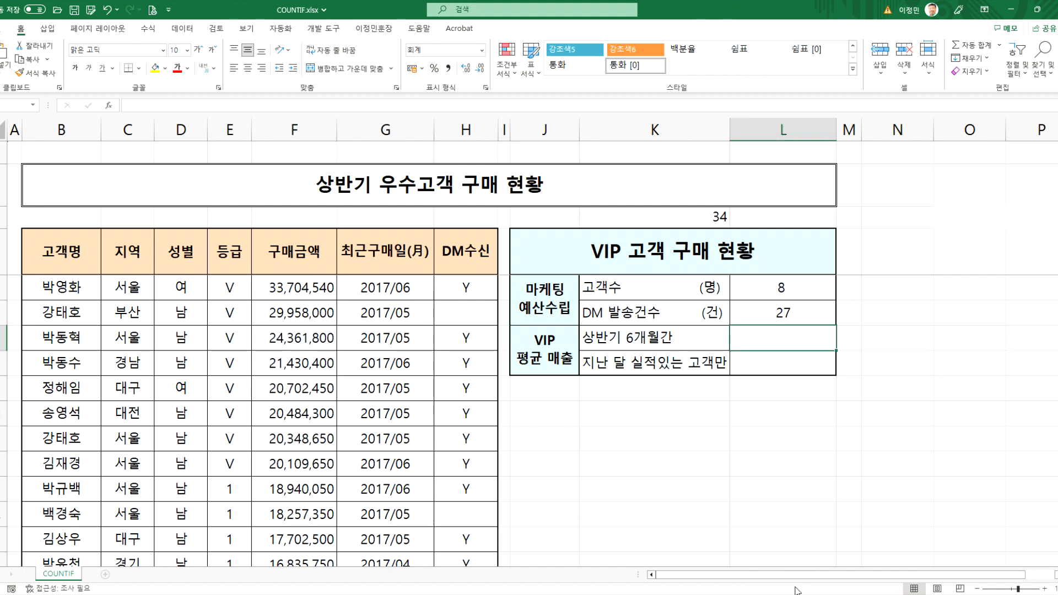
- Look through the open workbooks for AVERAGEIF_완성.xlsx and switch to it
click(666, 517)
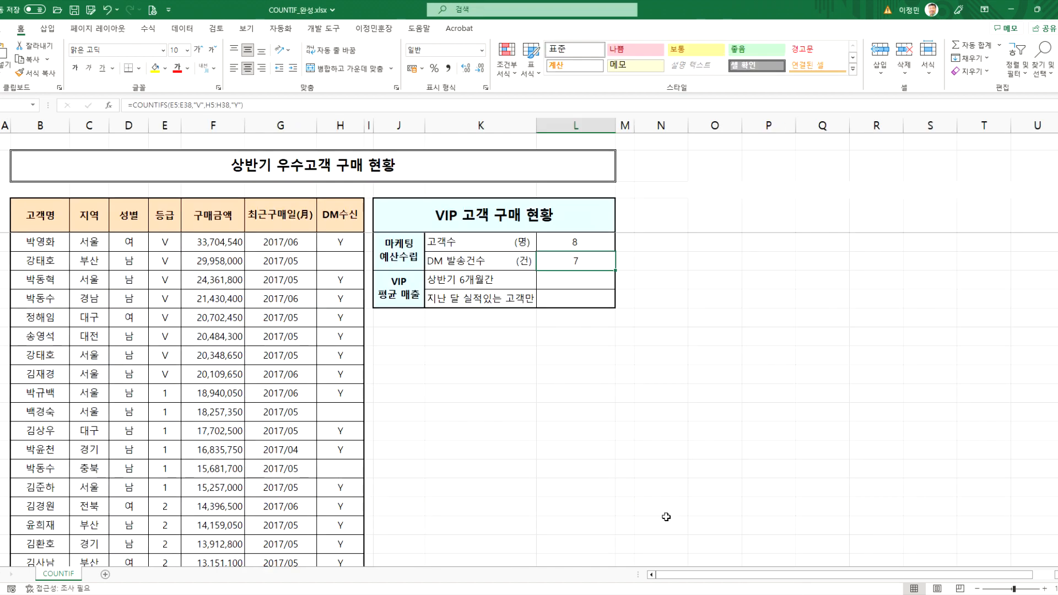
click(558, 278)
key(alt+Tab)
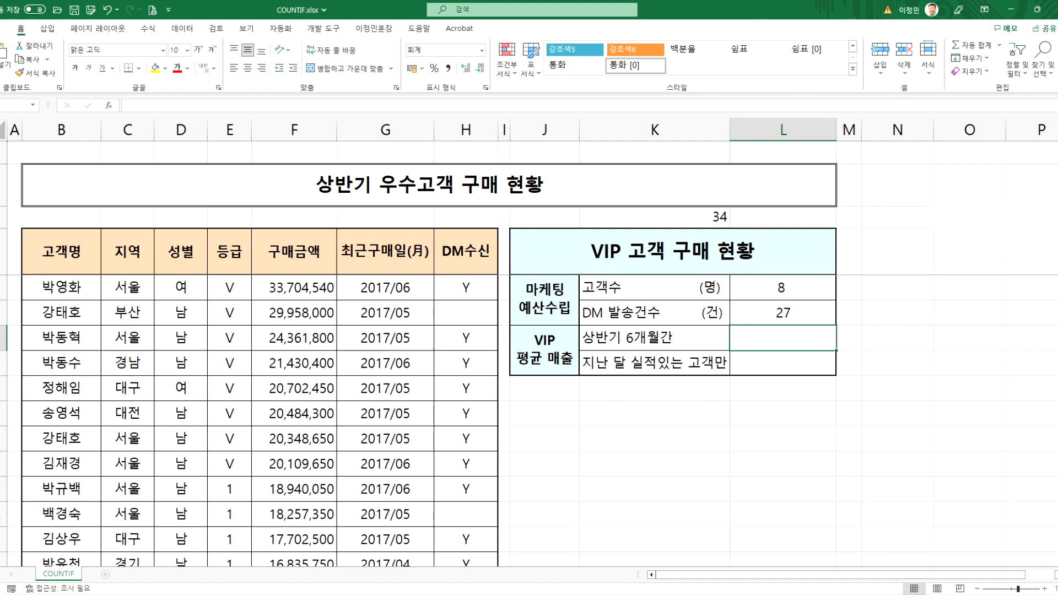
key(alt+Tab)
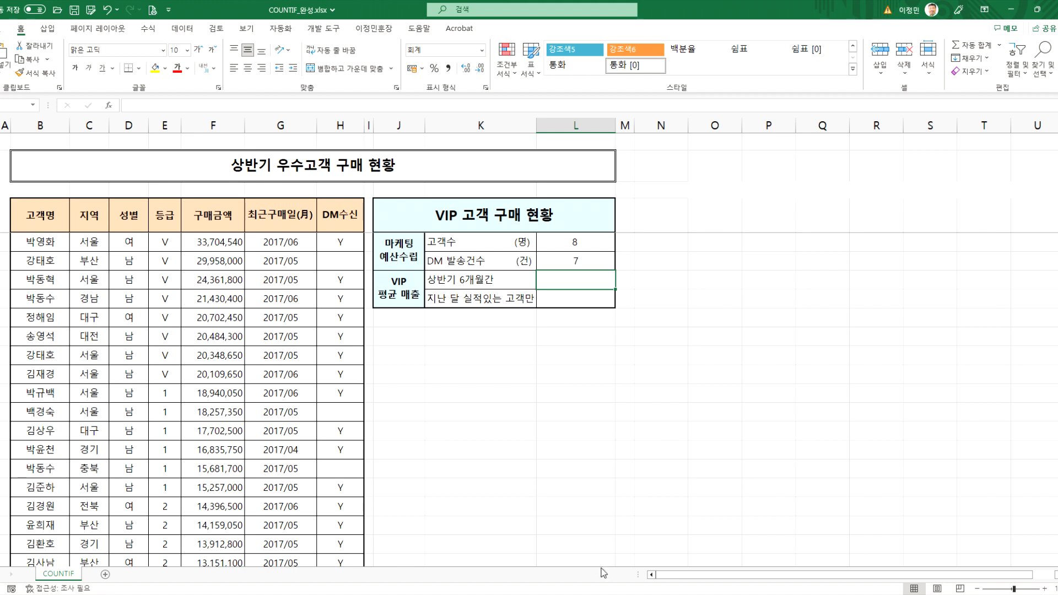
key(alt+Tab)
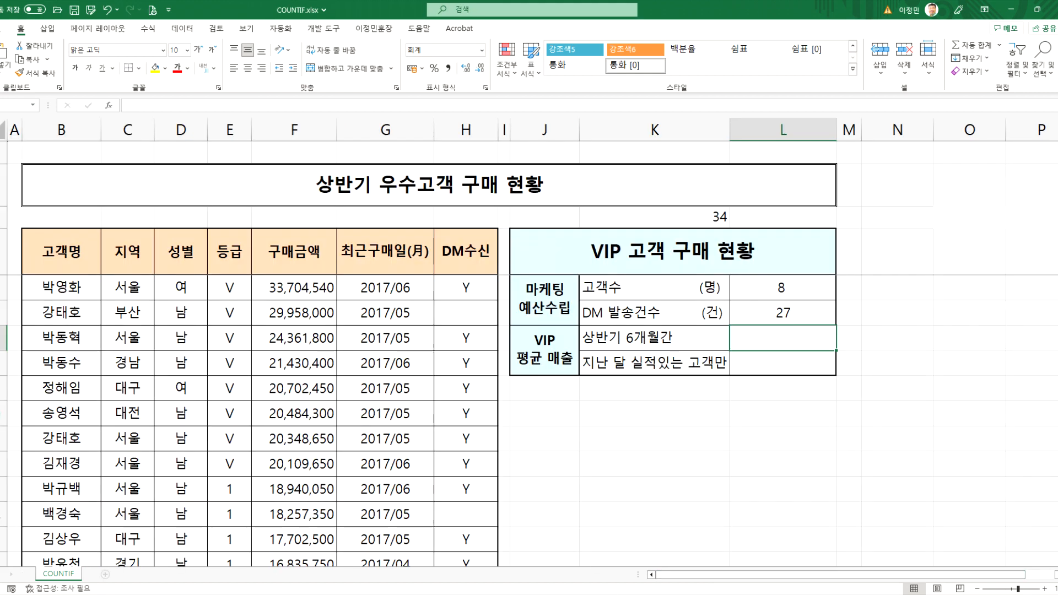
key(alt+Tab)
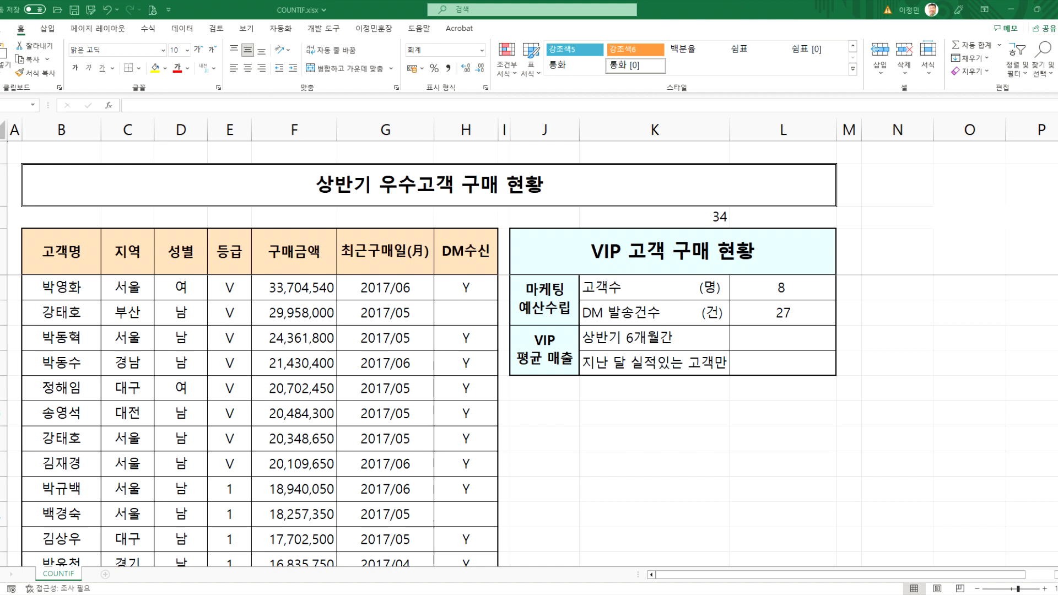
key(alt+Tab)
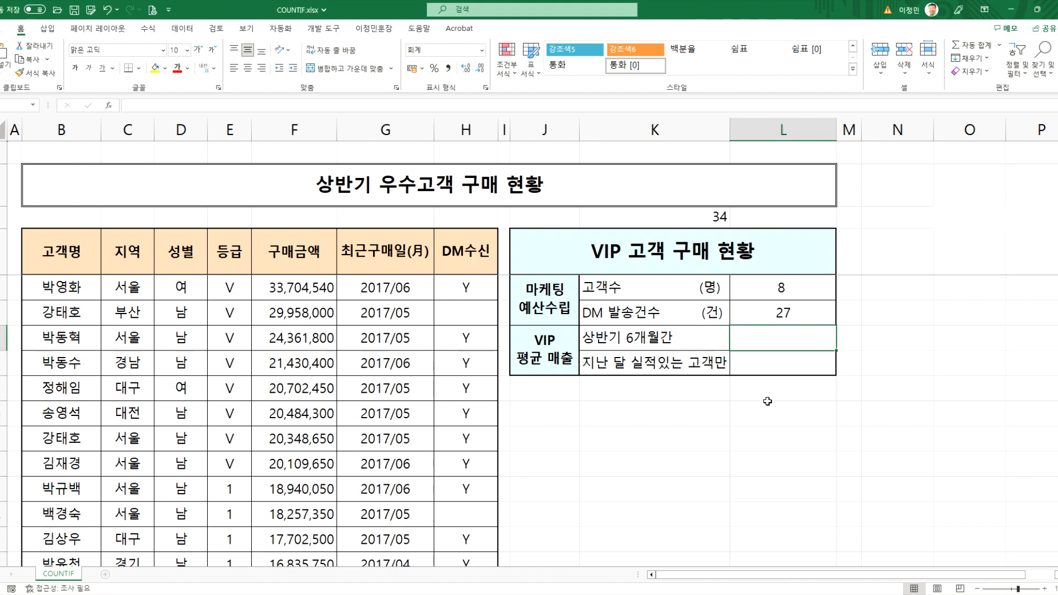
key(alt+Tab)
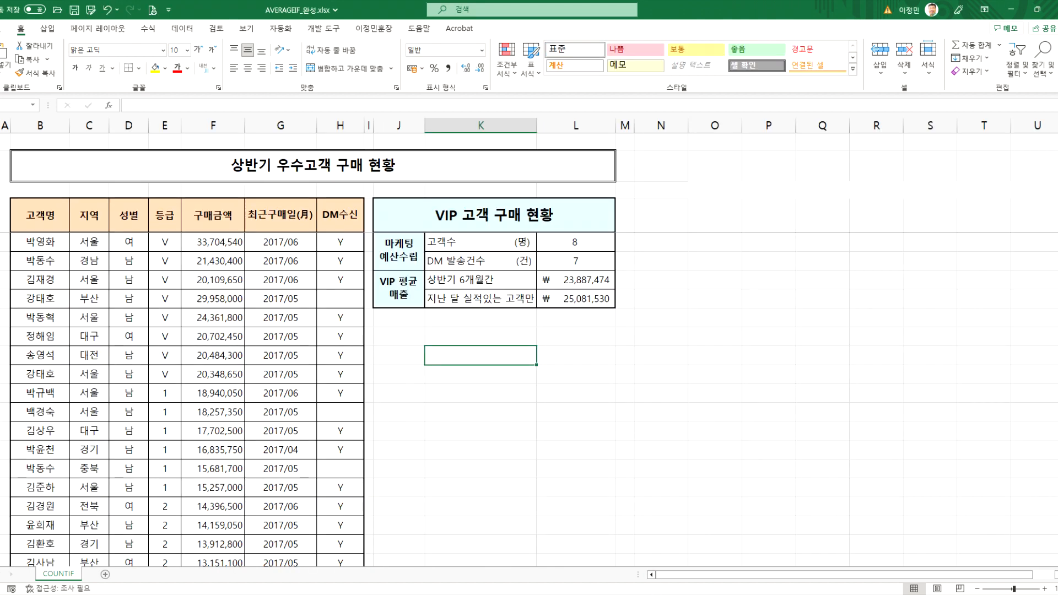
- Inspect the formulas behind both VIP average sales cells in AVERAGEIF_완성.xlsx, and return to COUNTIF.xlsx
double_click(561, 278)
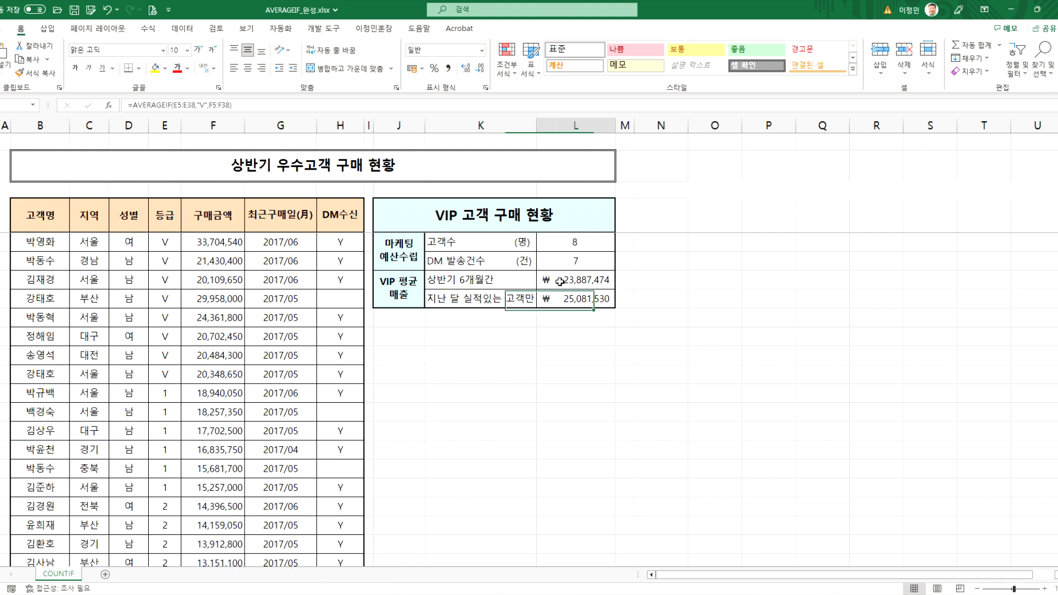
key(Escape)
double_click(581, 307)
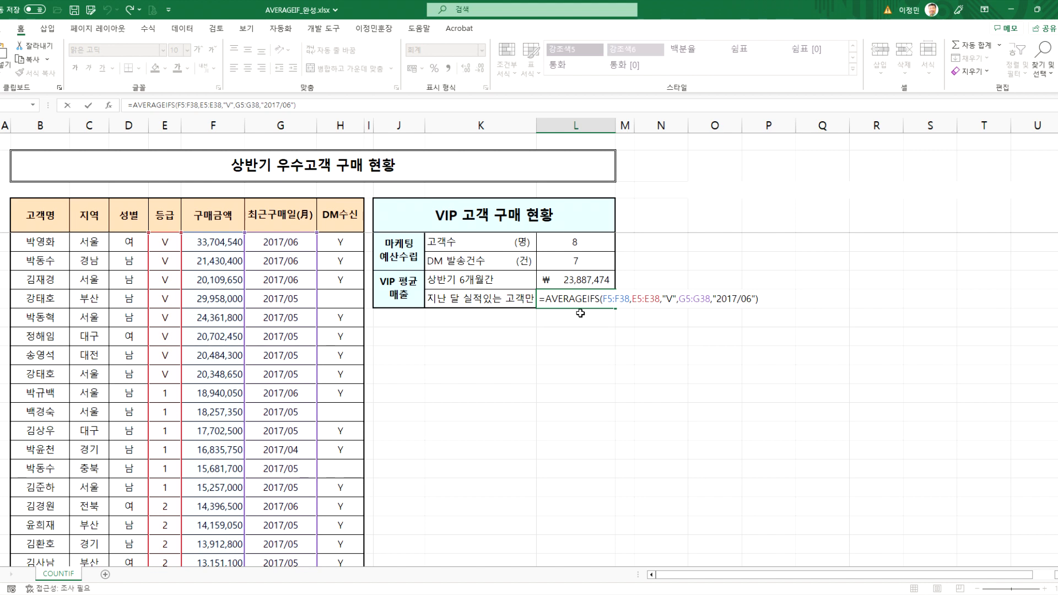
key(Escape)
click(575, 282)
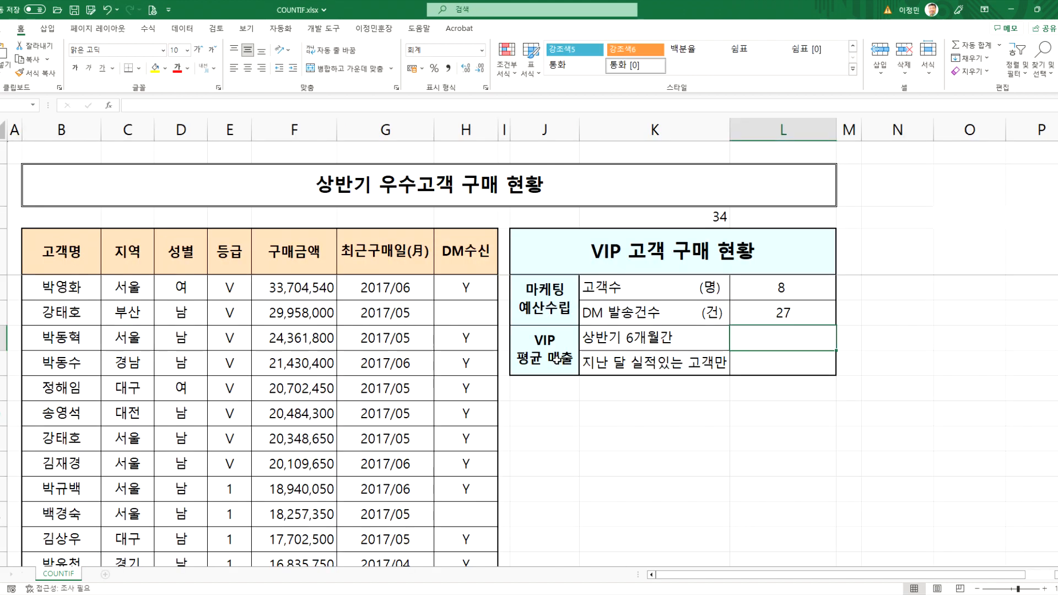
key(Escape)
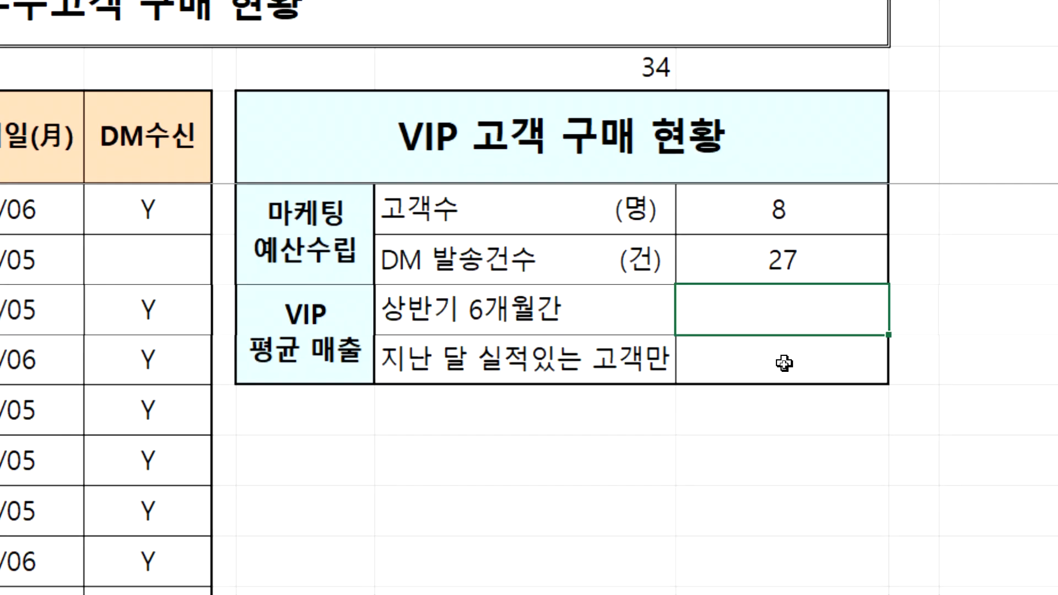
- Start an AVERAGEIFS formula in the 상반기 6개월간 cell with the grade range E5:E38 as its first argument
text(=aver)
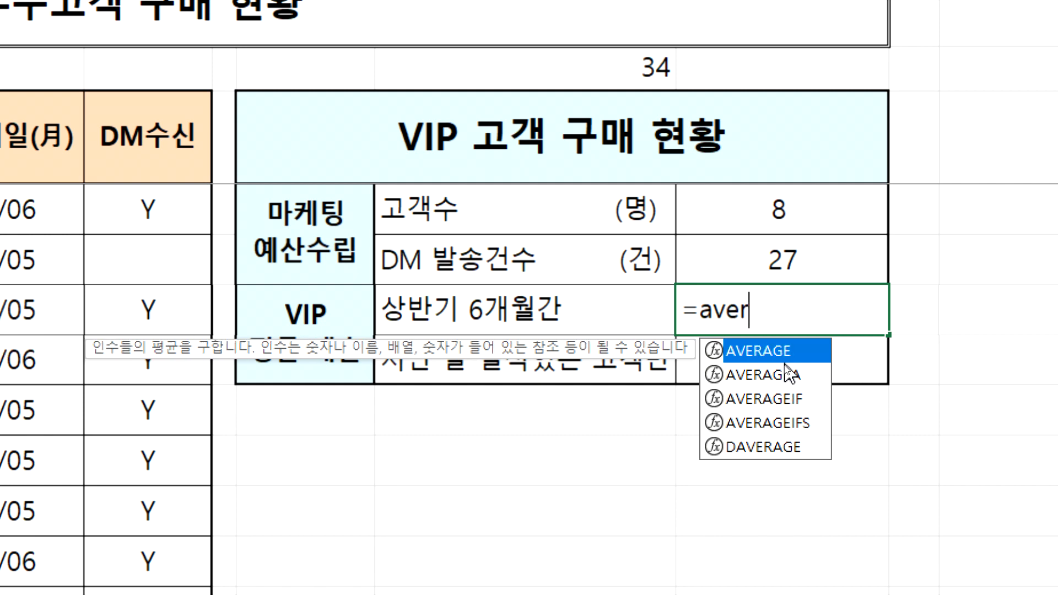
text(ageifs)
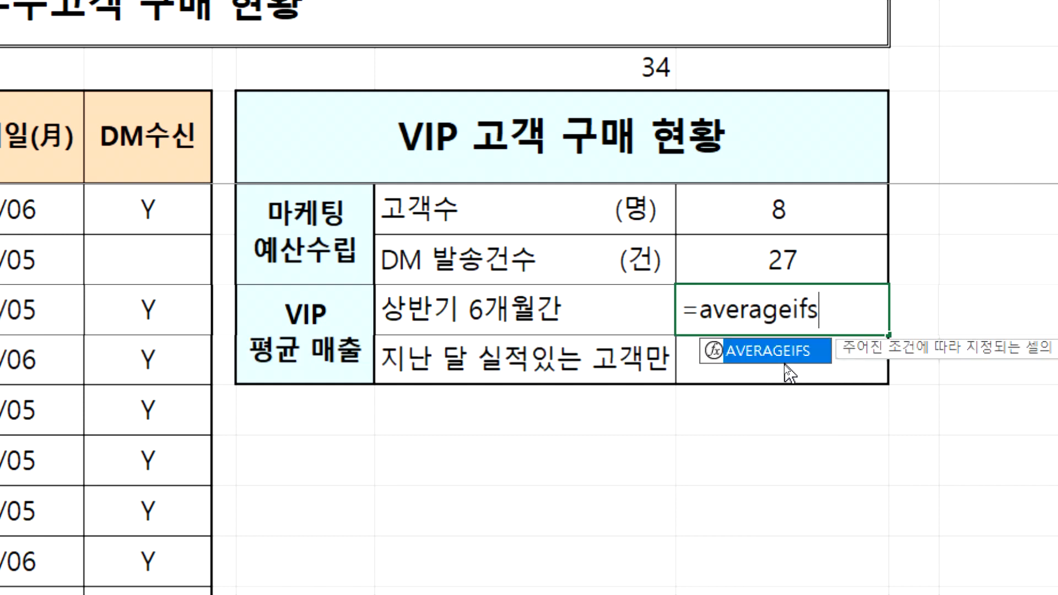
text(()
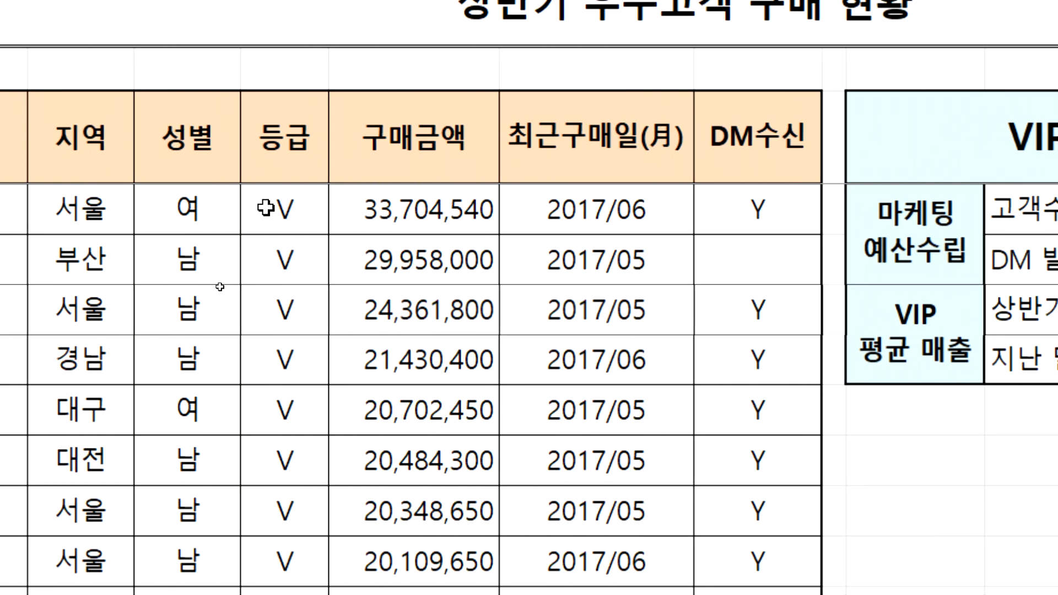
key(ctrl+c)
scroll(277, 489, down, 15)
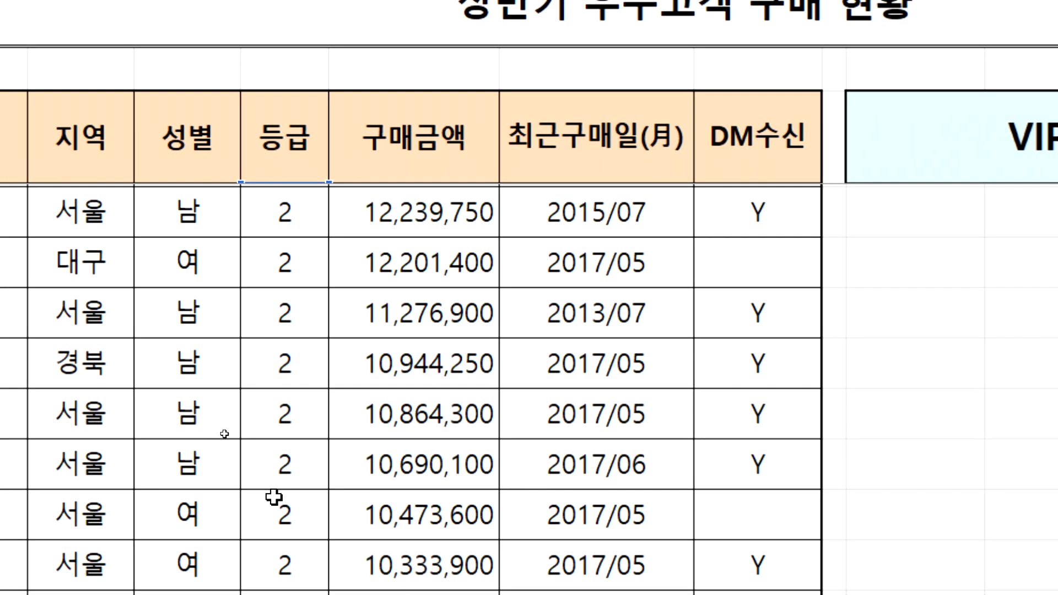
scroll(293, 175, up, 15)
shift+click(283, 263)
key(ctrl+c)
scroll(985, 274, right, 2)
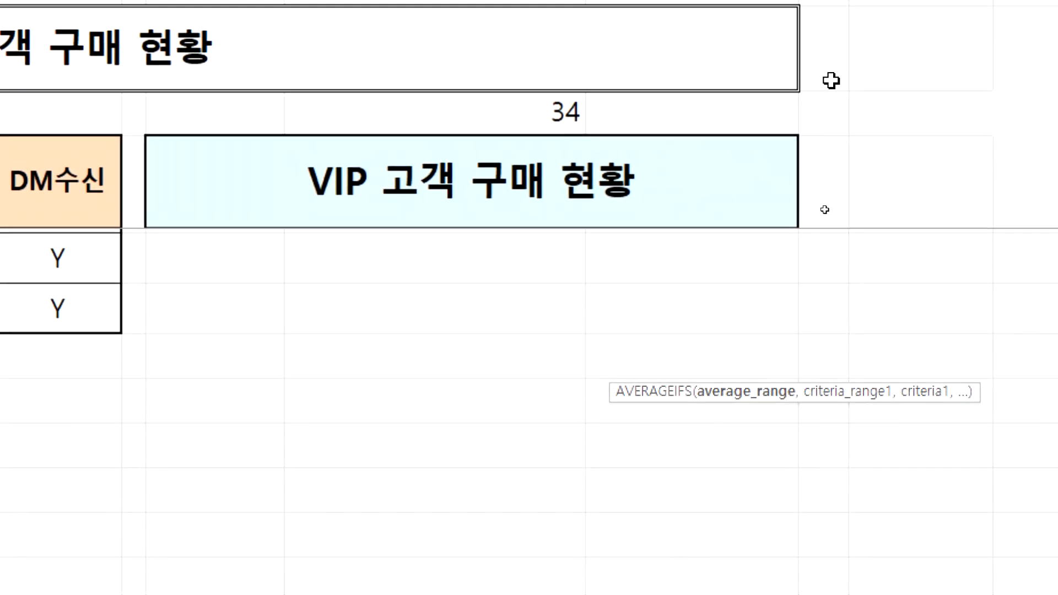
scroll(585, 226, up, 10)
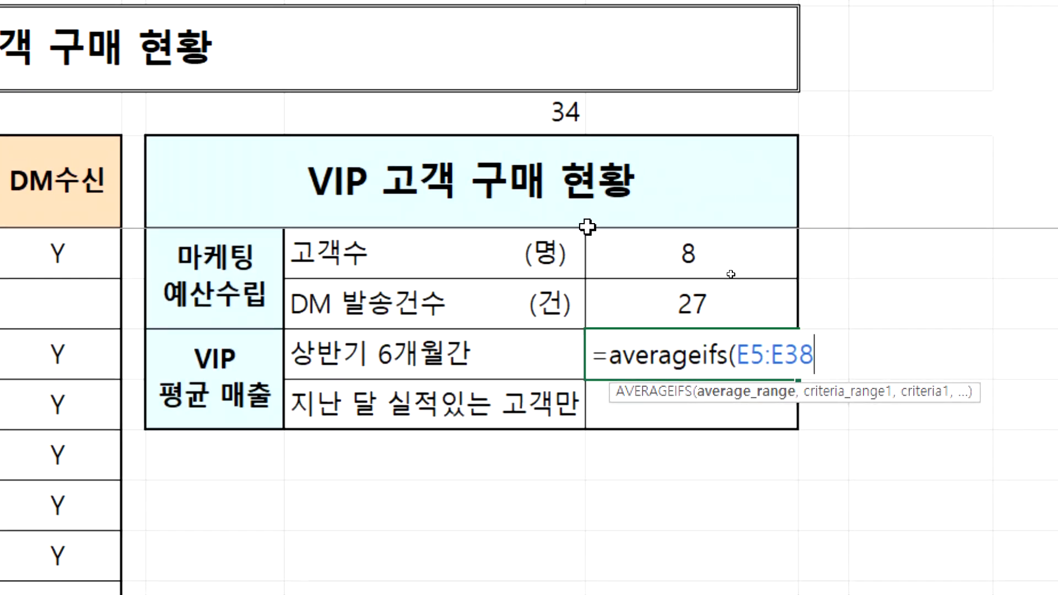
text(,)
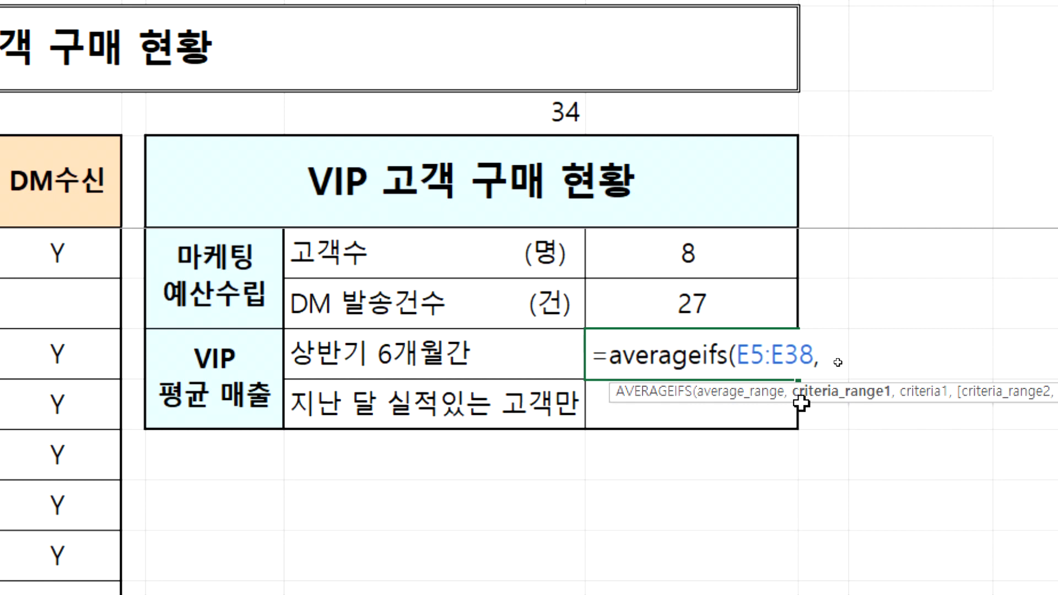
- Add the criterion "V" to the 상반기 6개월간 formula and change its function to AVERAGEIF
text("V"m,)
key(BackSpace)
key(BackSpace)
click(722, 360)
key(BackSpace)
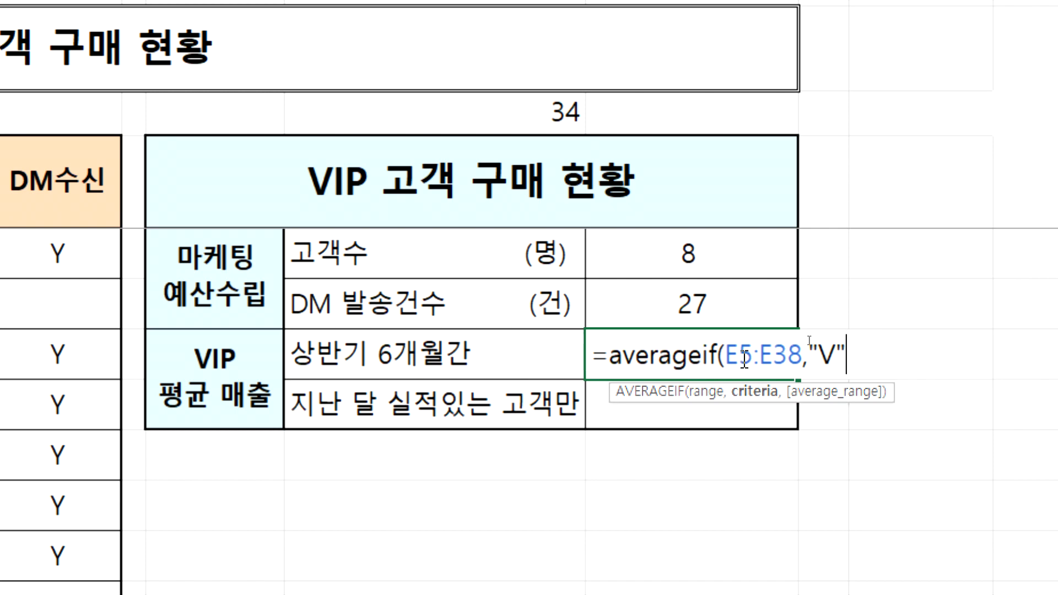
drag(738, 360, 788, 362)
click(869, 348)
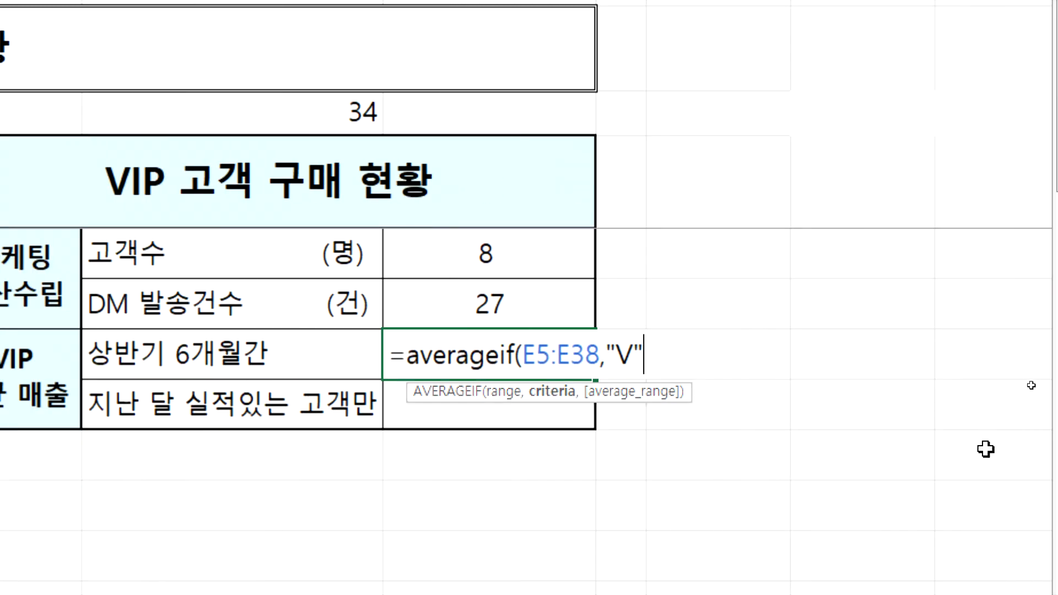
- Complete the AVERAGEIF formula with the purchase amounts F5:F38 as the average range
text(,)
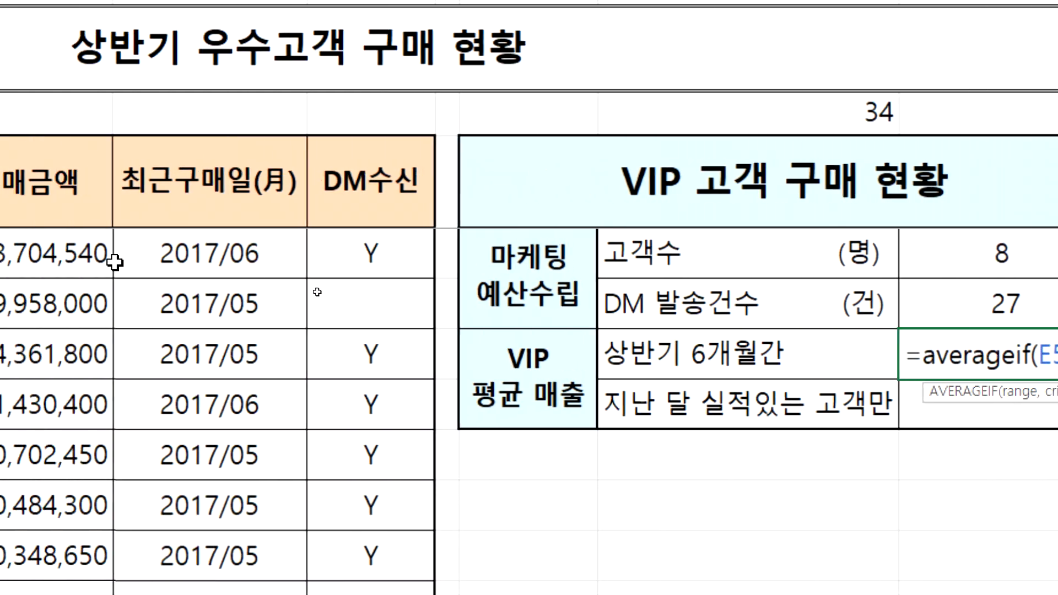
drag(177, 255, 227, 410)
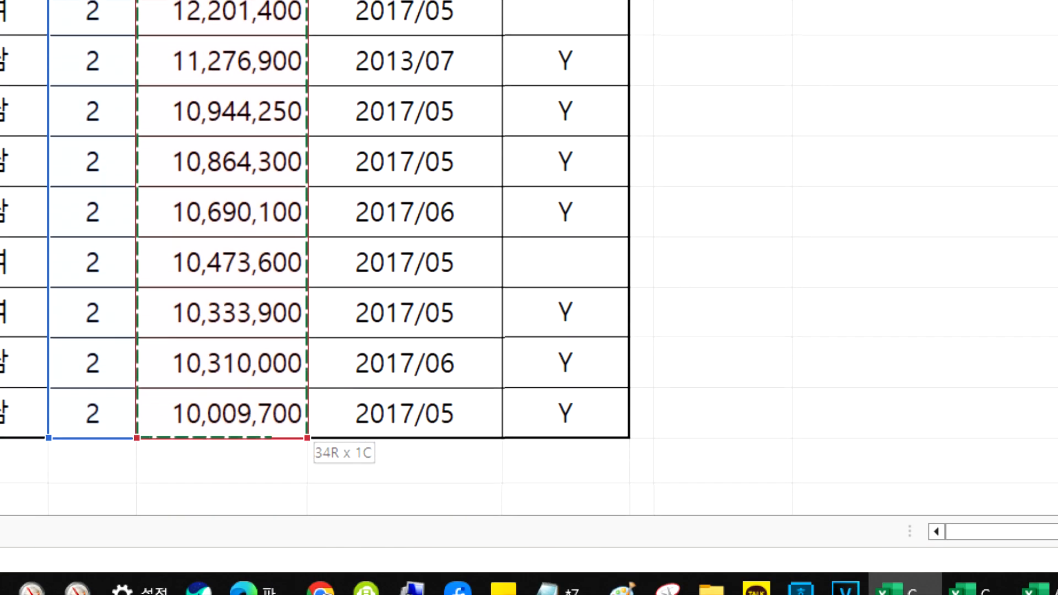
key(Return)
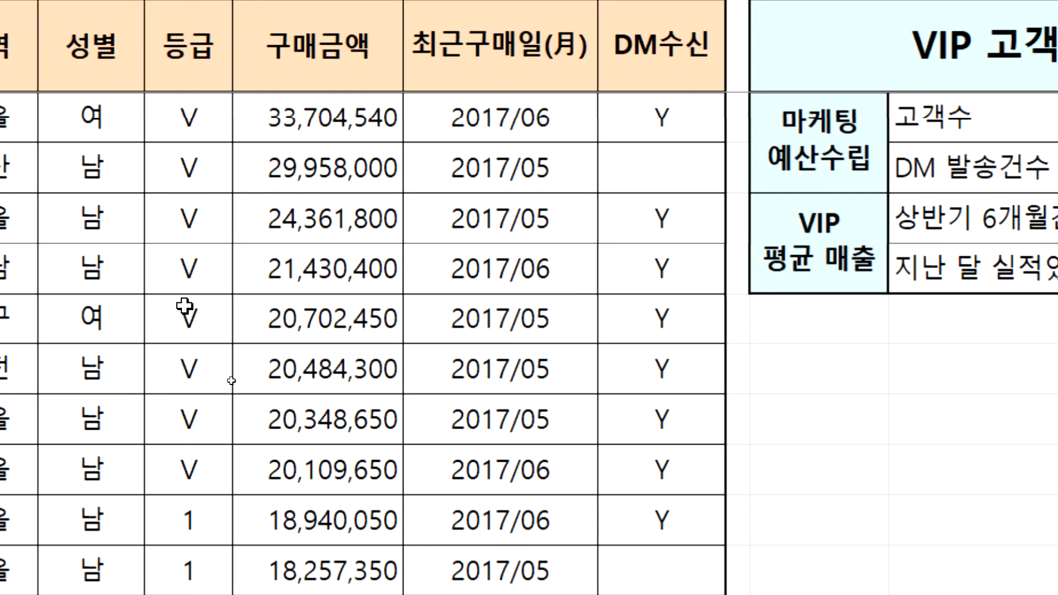
- Examine the grade V customers' most recent purchase months, select the 지난 달 실적있는 고객만 result cell, and switch to COUNTIF_완성.xlsx
click(567, 460)
click(561, 424)
click(548, 270)
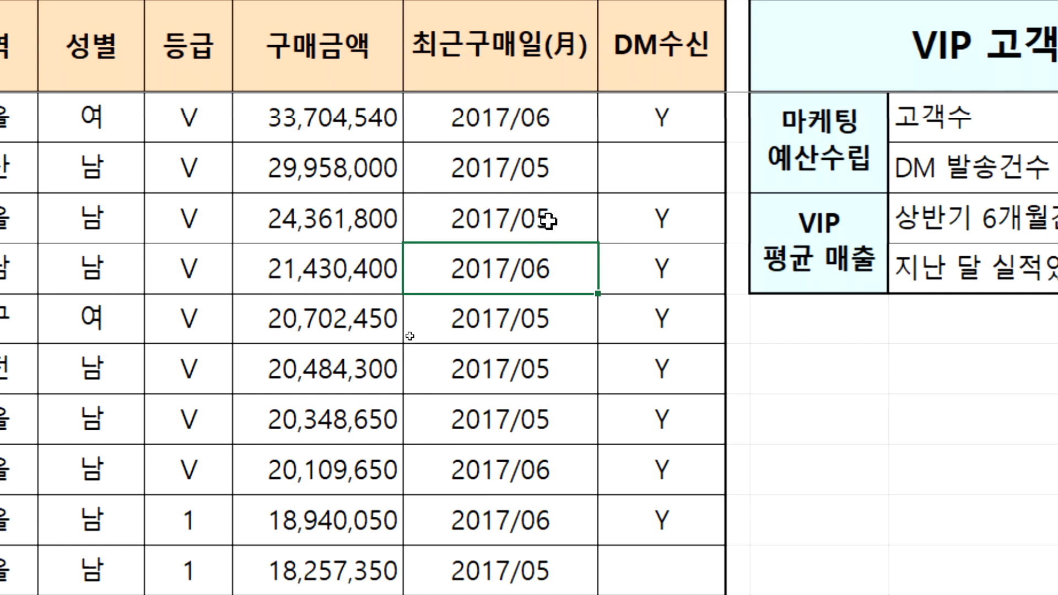
click(546, 227)
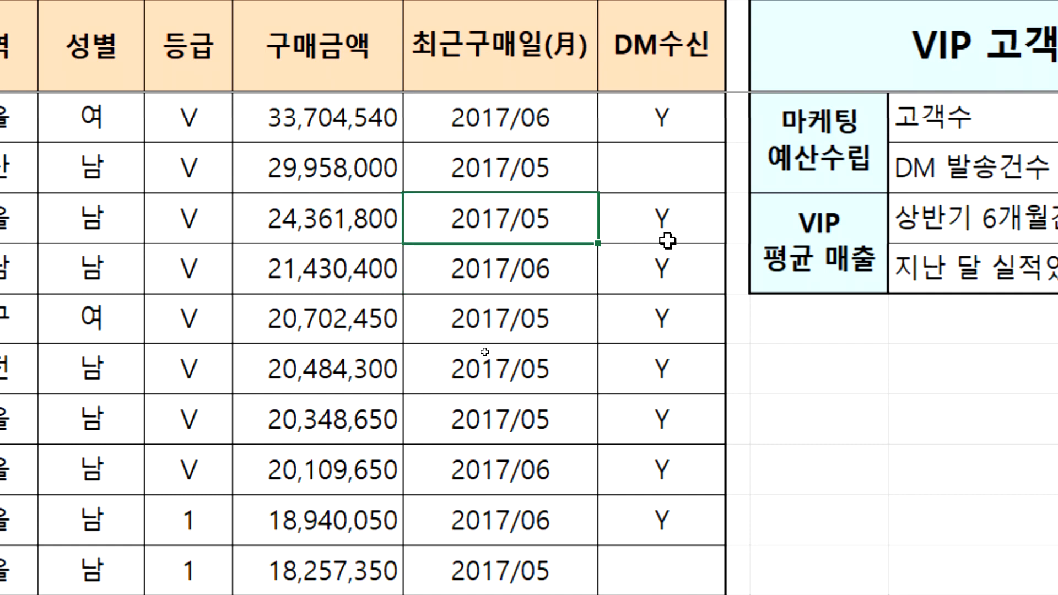
click(791, 264)
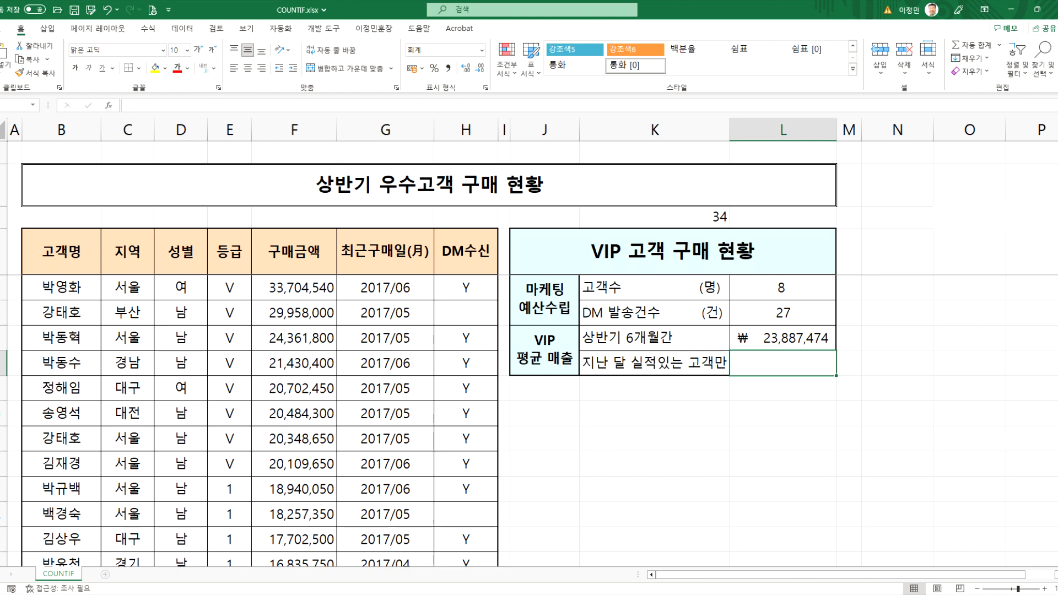
key(alt+Tab)
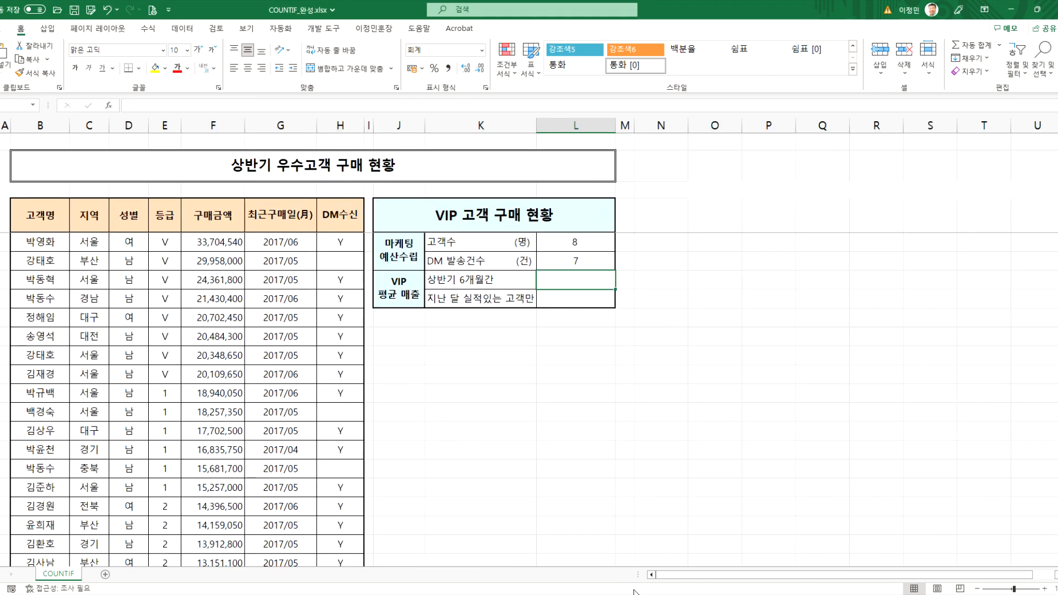
- Find the AVERAGEIF_완성.xlsx workbook among the open files and examine the formula in its 지난 달 실적있는 고객만 result cell
key(alt+Tab)
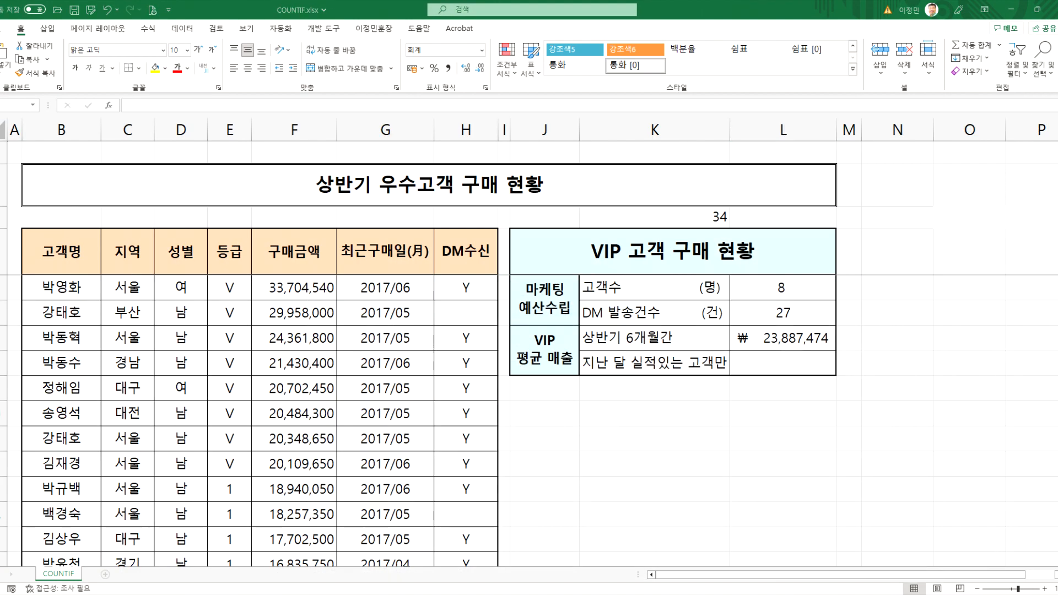
key(alt+Tab)
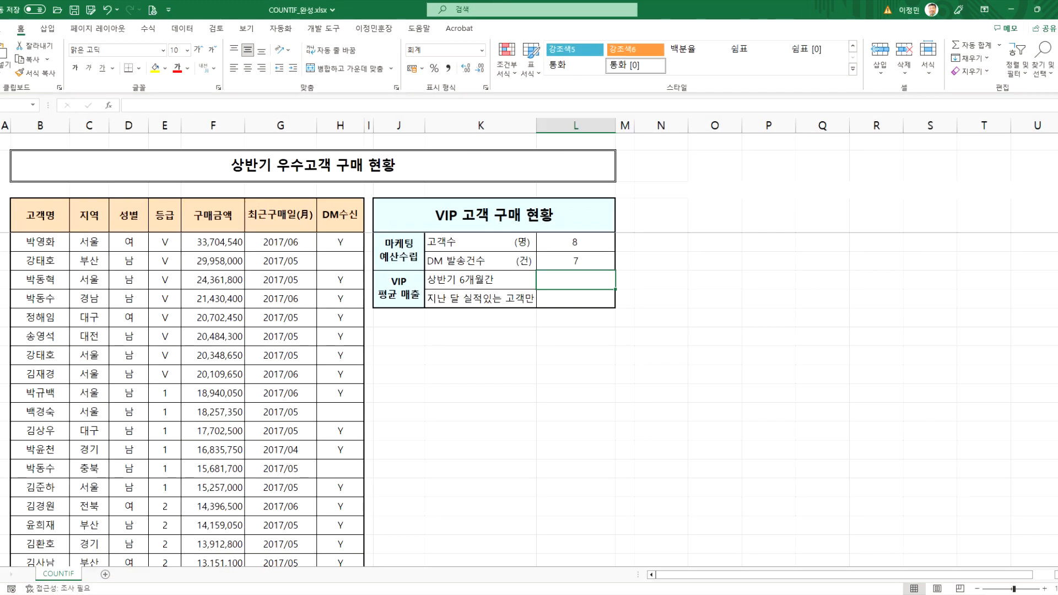
key(alt+Tab)
key(alt+Tab)
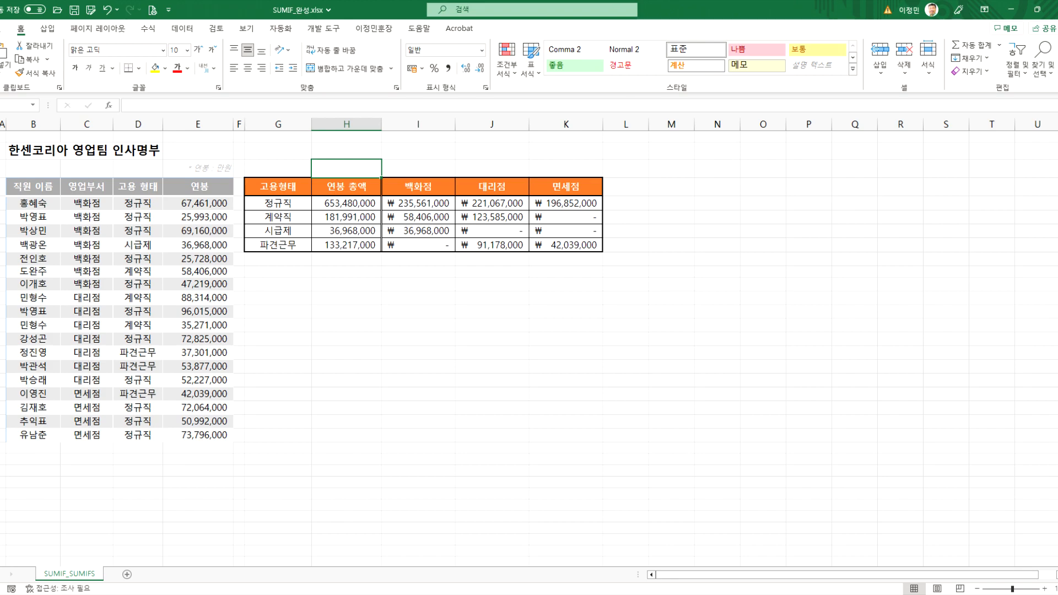
key(alt+Tab)
key(alt+Tab)
key(alt+Tab)
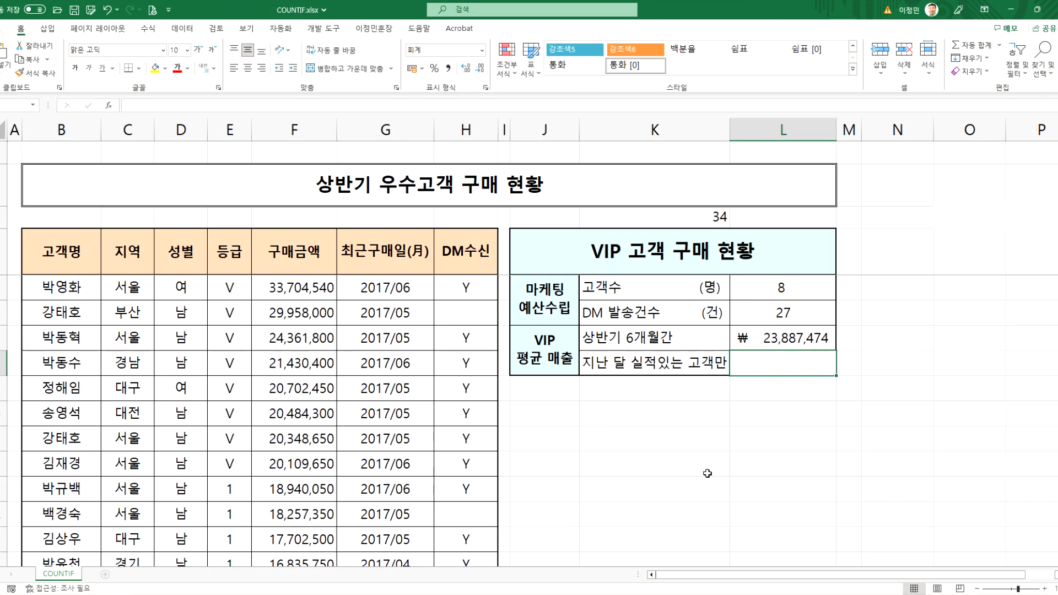
key(alt+Tab)
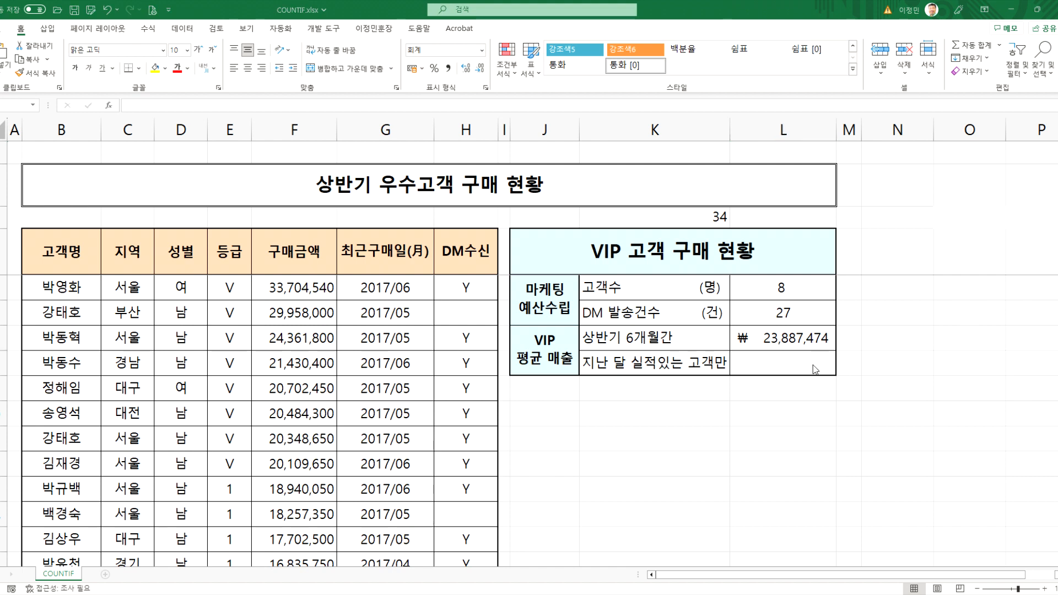
key(alt+Tab)
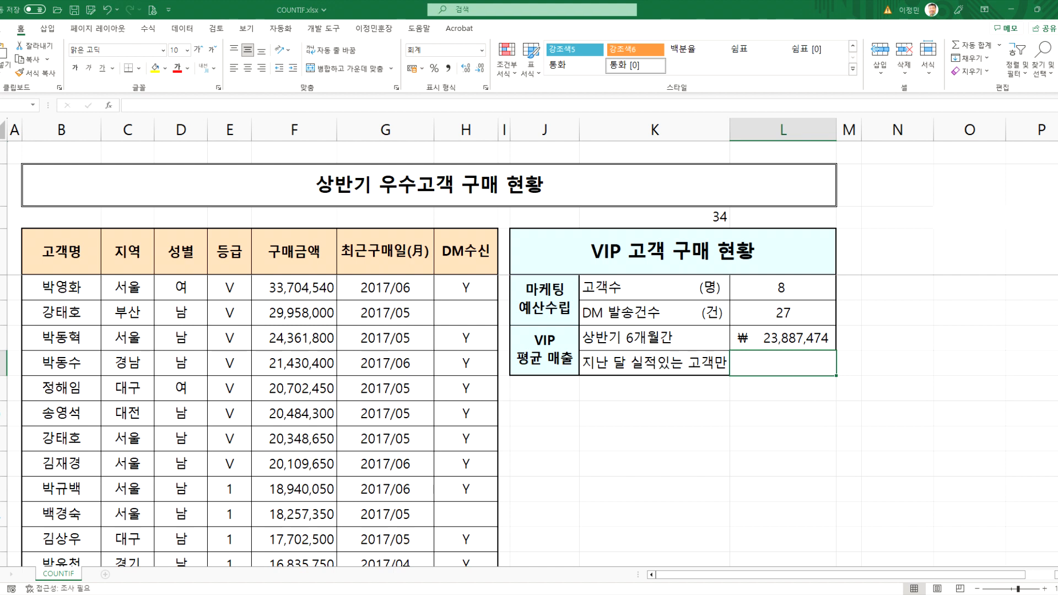
key(alt+Tab)
click(574, 299)
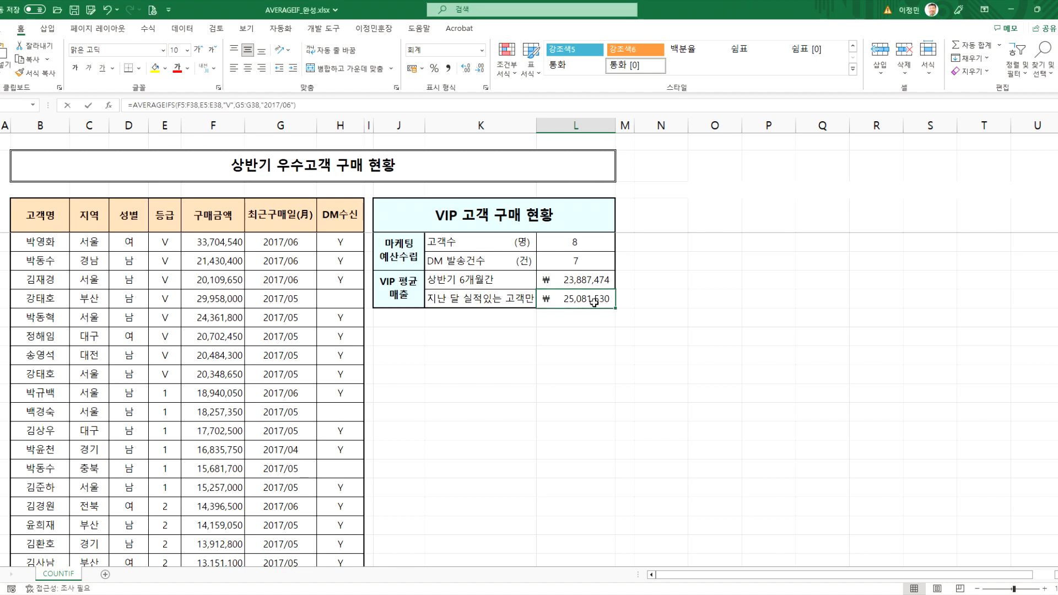
double_click(594, 302)
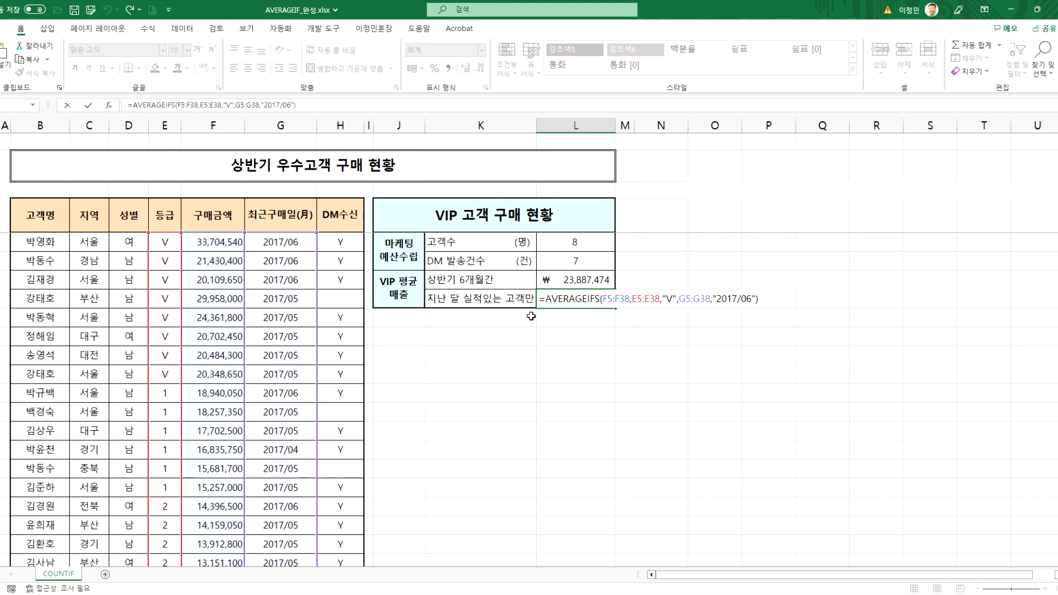
key(Escape)
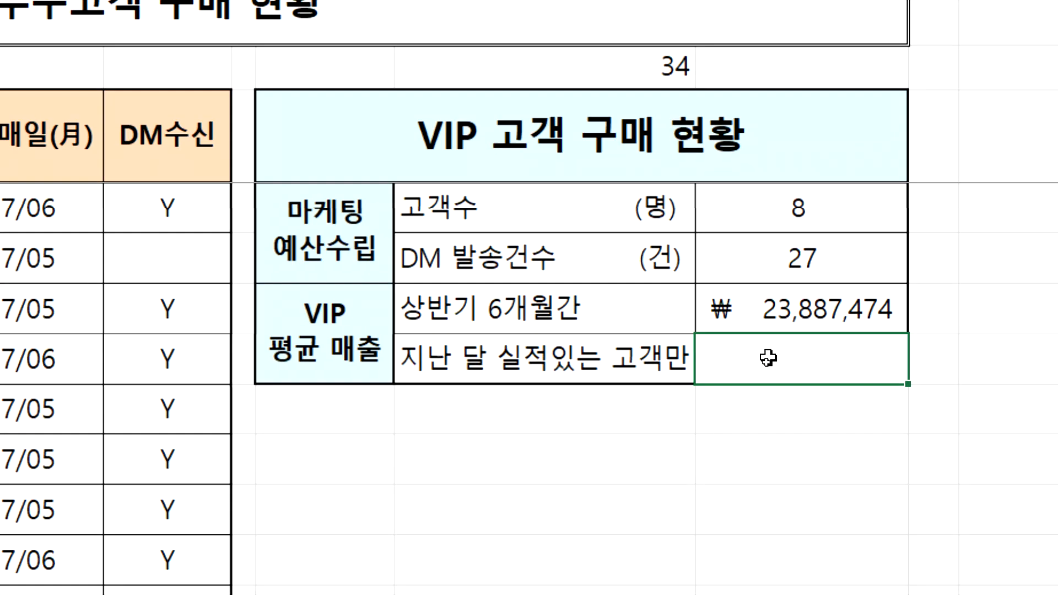
- Start an "averagifs" formula in the 지난 달 실적있는 고객만 result cell of COUNTIF.xlsx with the grade range E5:E38
text(=averag)
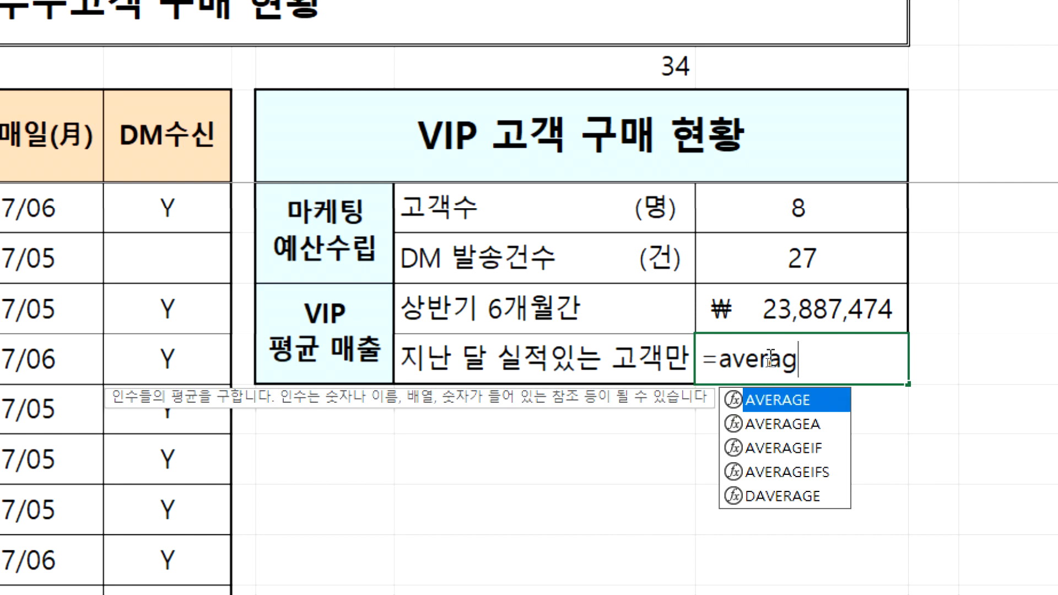
text(ifs)
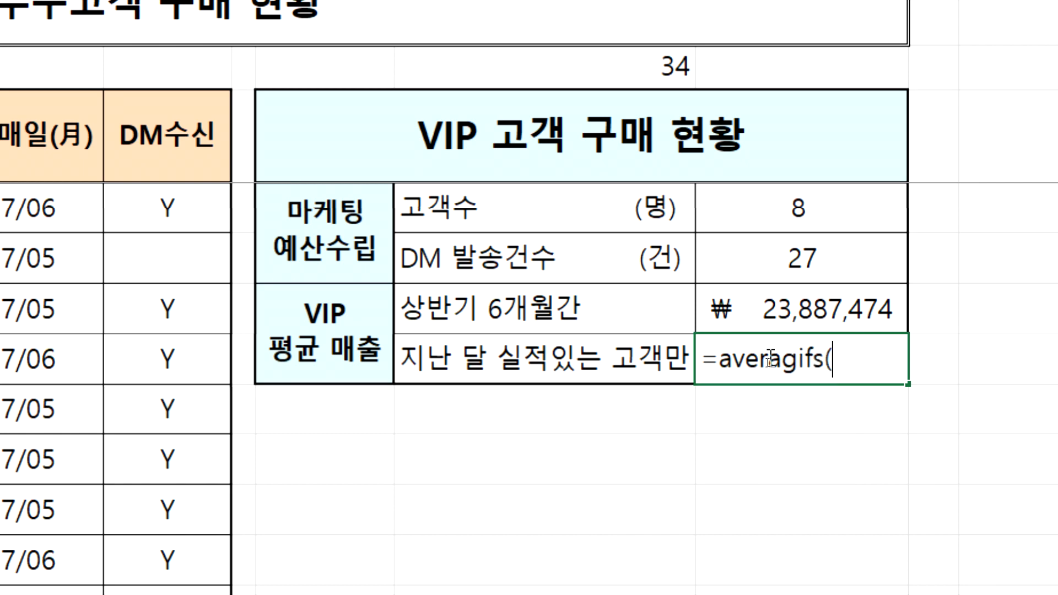
text(()
click(117, 202)
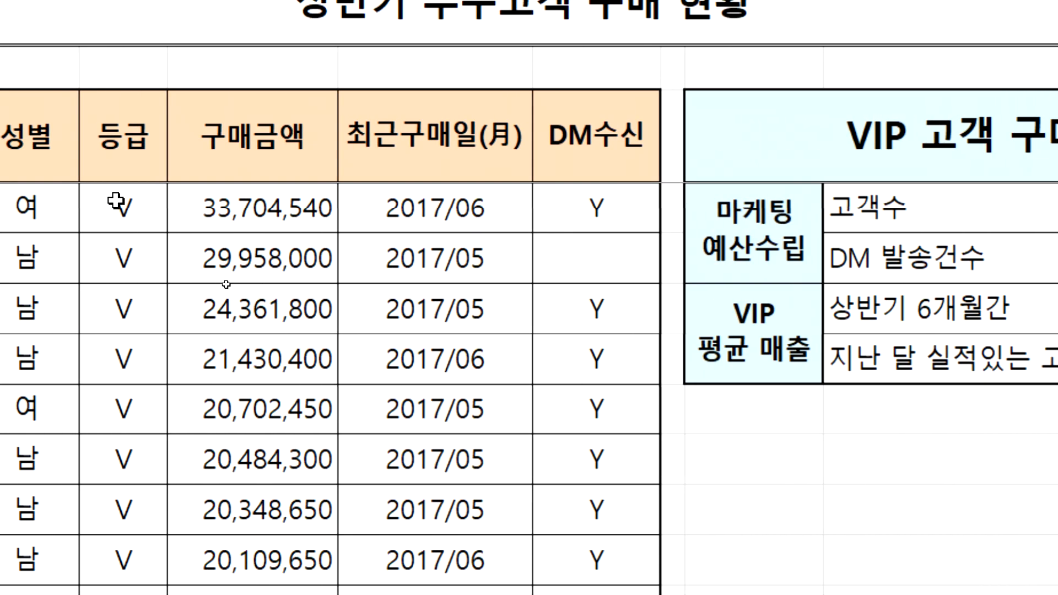
drag(115, 344, 118, 530)
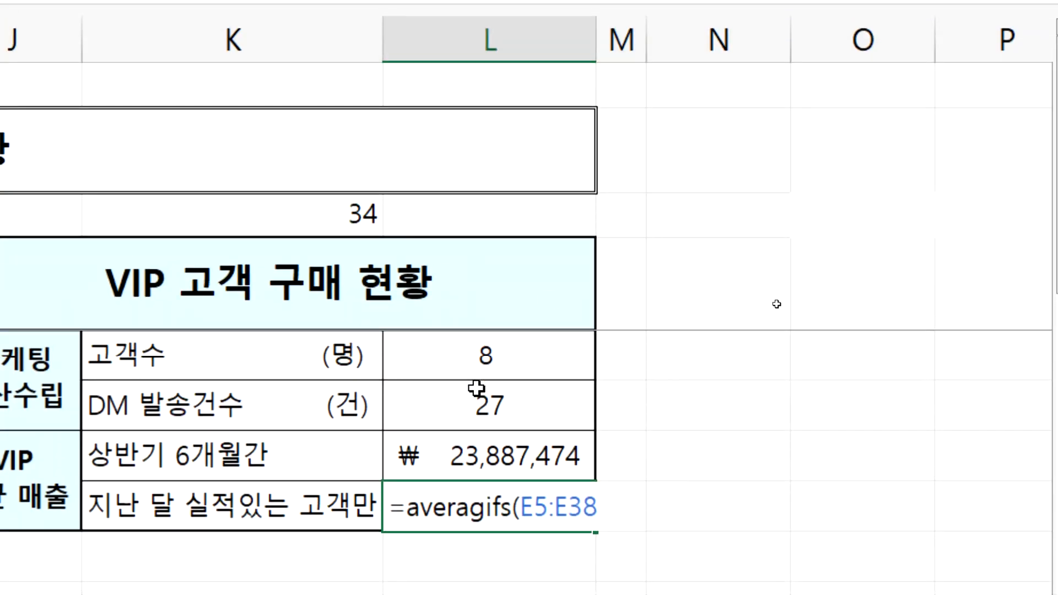
- Add the criterion "V", the purchase month range G5:G38 and the criterion "2016/06" to the formula, and close the parenthesis
text(,"V"m)
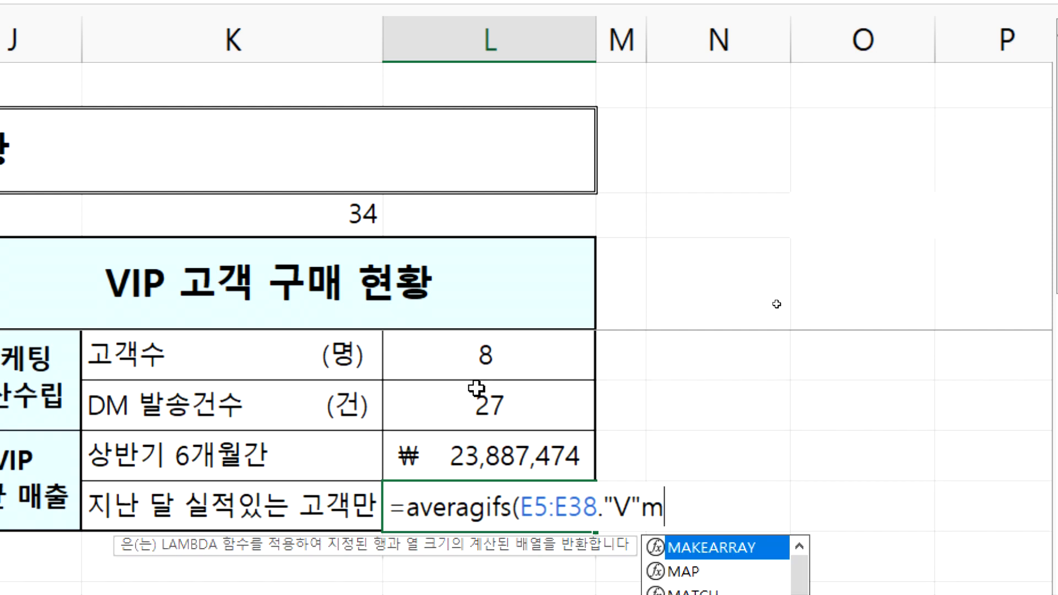
key(BackSpace)
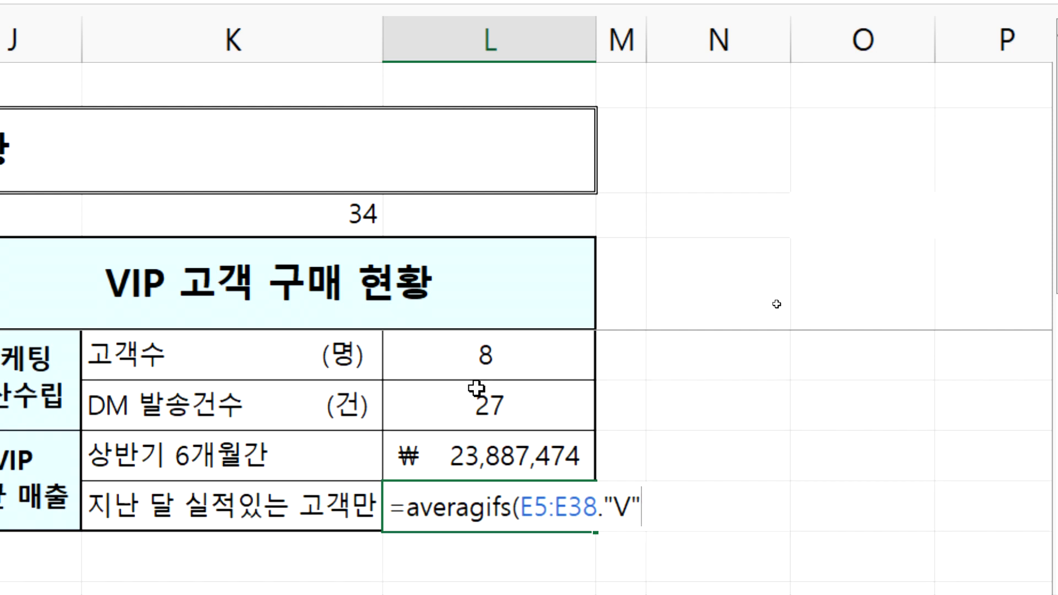
text(,)
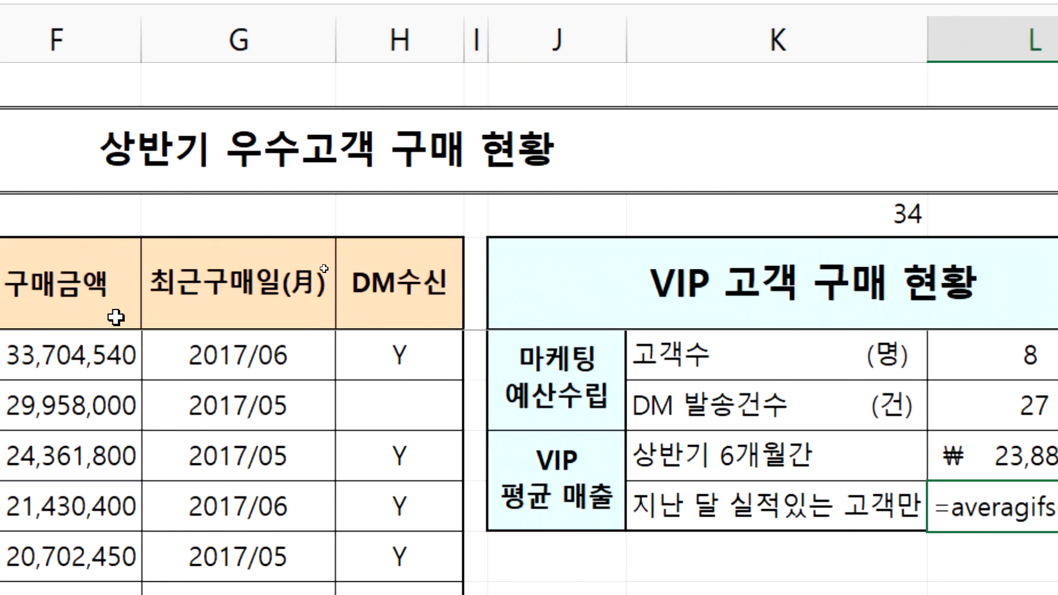
click(205, 354)
key(ctrl+shift+Down)
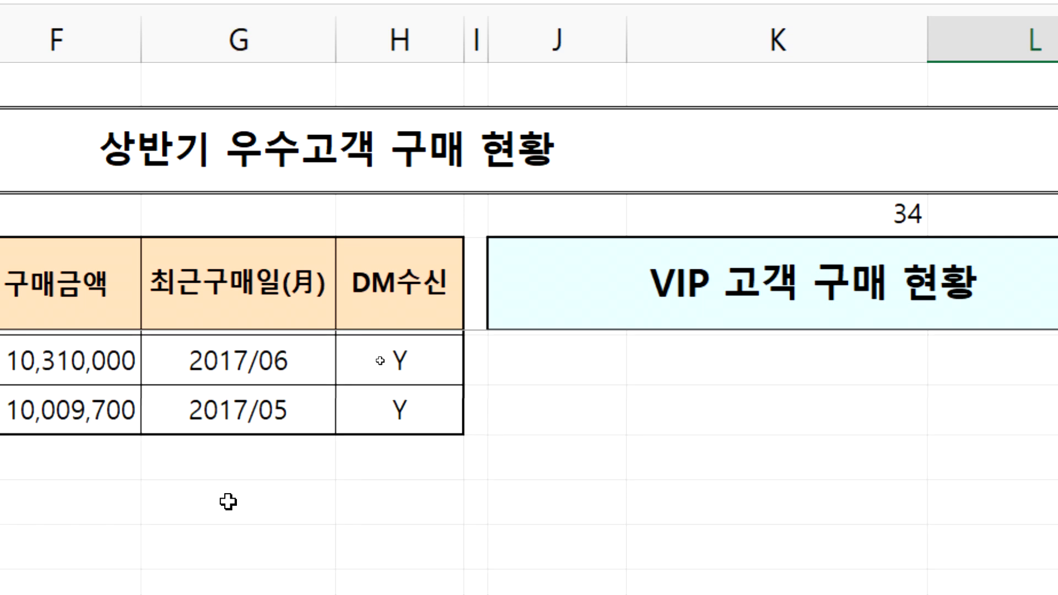
scroll(569, 522, up, 10)
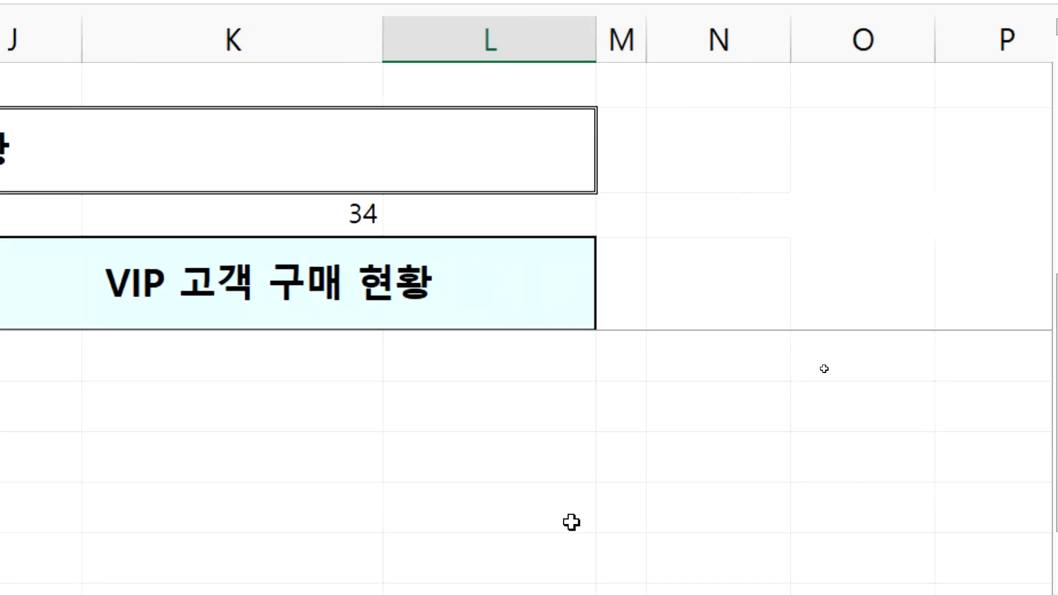
text(,)
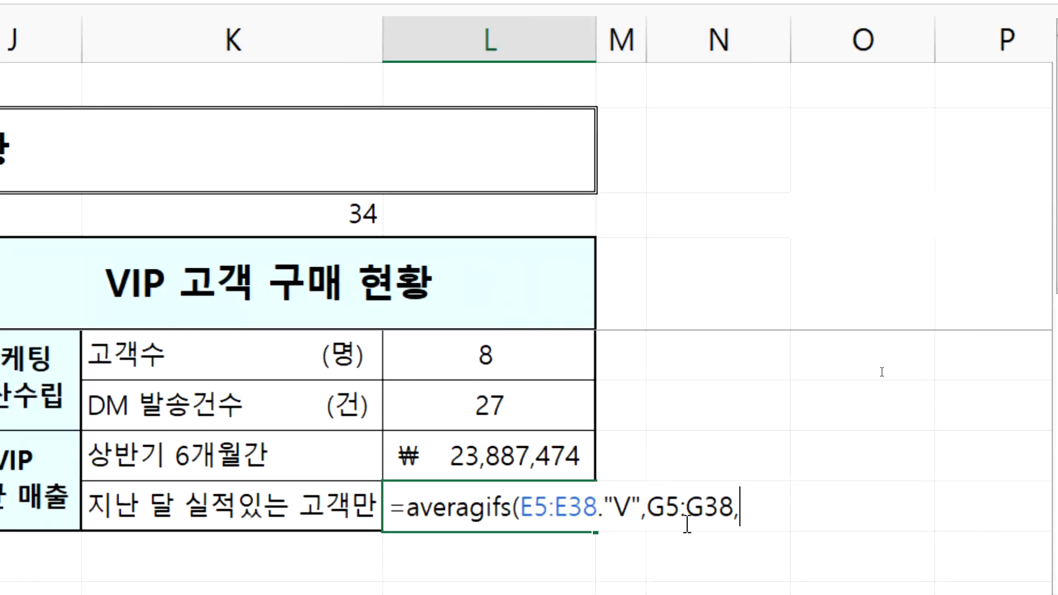
text("2016)
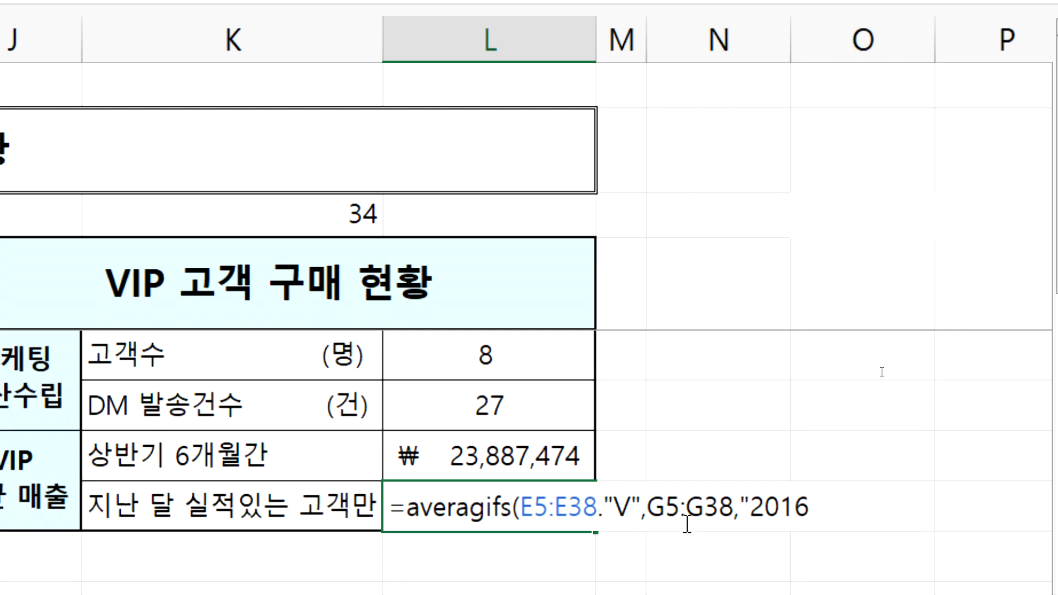
text(/06")
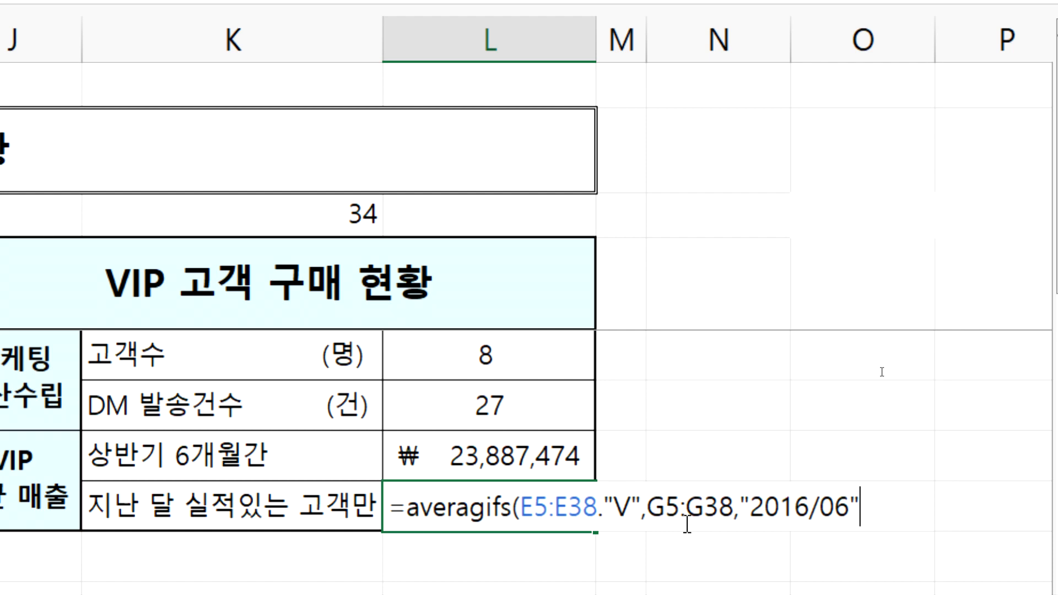
text())
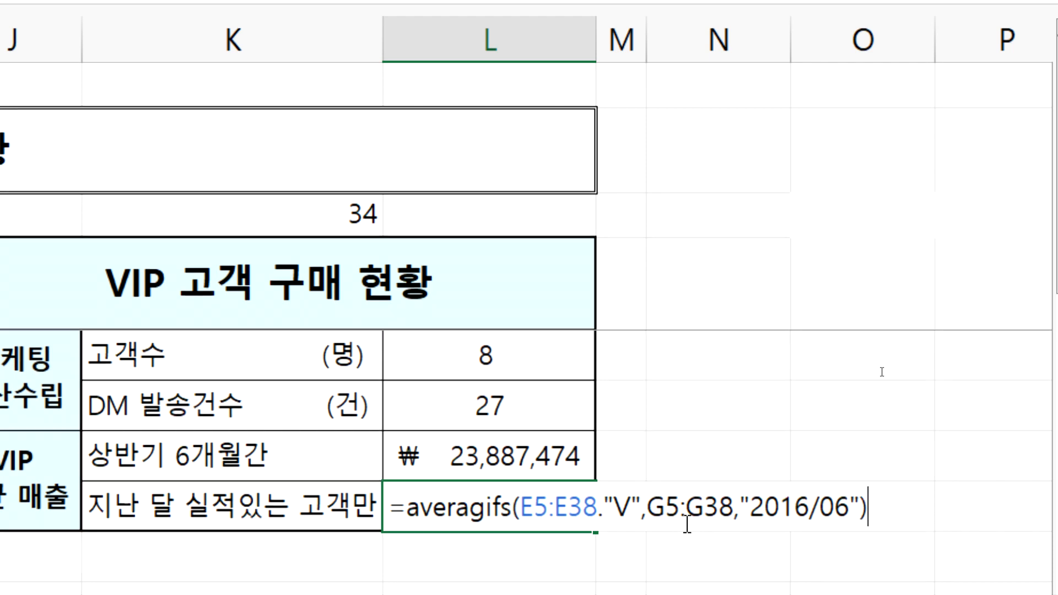
- Move the G5:G38 argument to the front of the formula, ahead of the grade range E5:E38
drag(648, 505, 741, 506)
key(ctrl+c)
key(Delete)
click(526, 512)
key(ctrl+v)
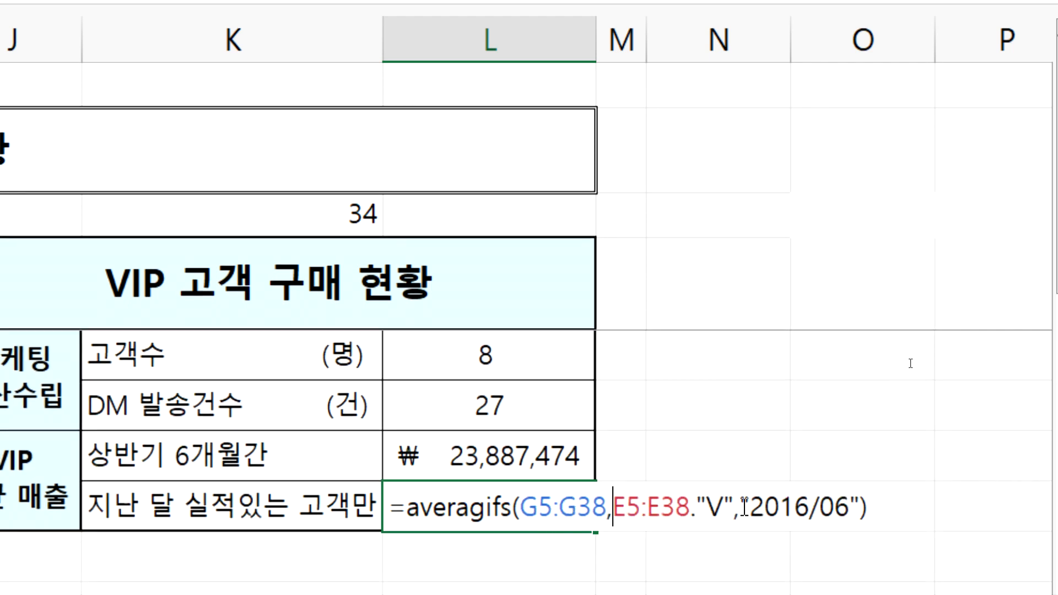
- Insert the purchase month range G5:G38 before the "2016/06" criterion and try to enter the formula
click(119, 368)
scroll(157, 498, down, 12)
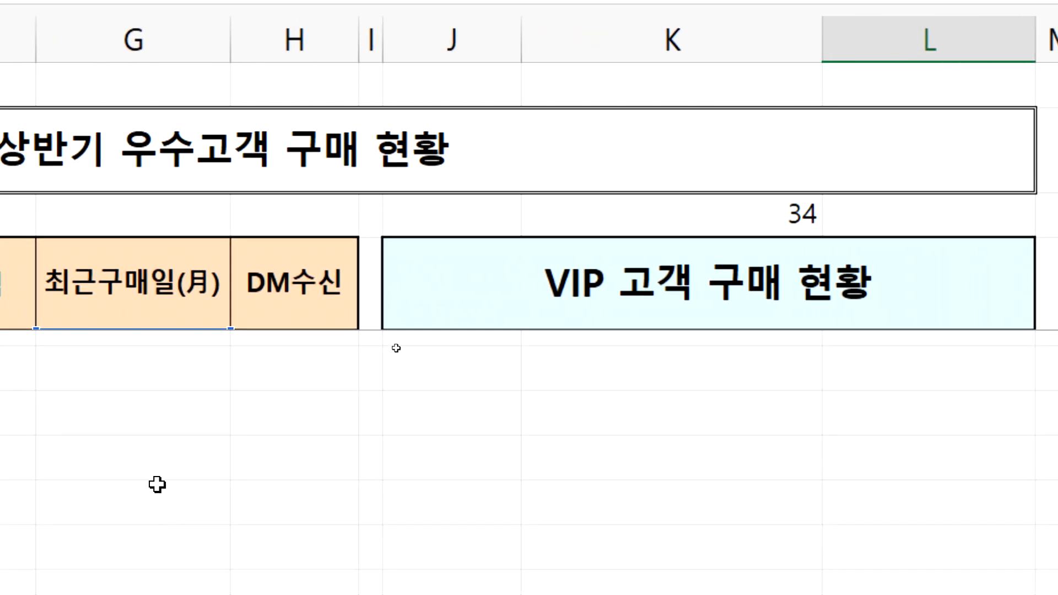
scroll(152, 488, up, 3)
scroll(135, 520, down, 2)
shift+click(154, 362)
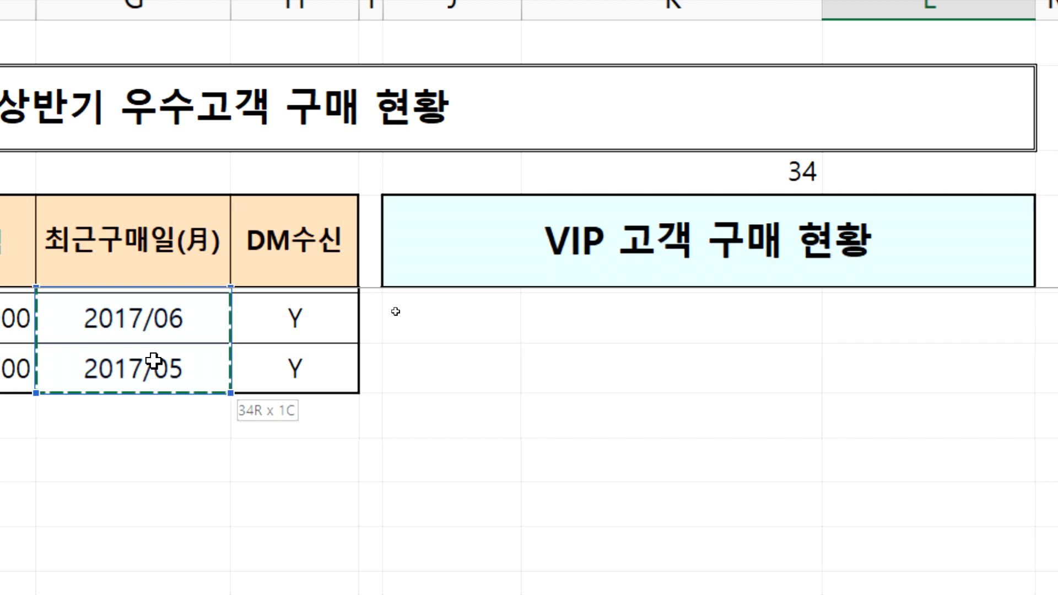
scroll(671, 440, up, 11)
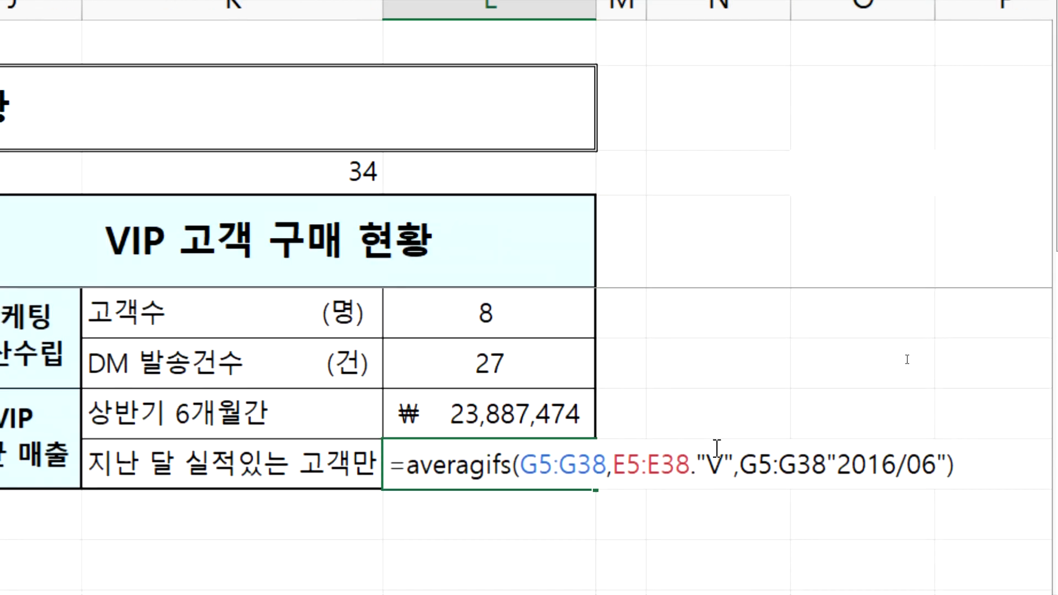
text(,)
key(Return)
key(Return)
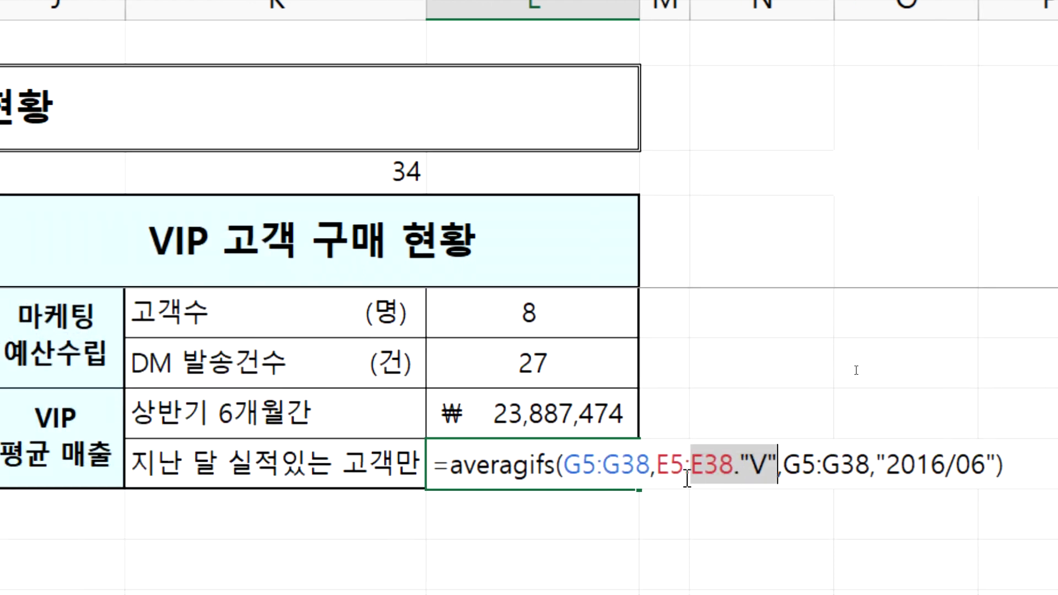
- Replace the period after E5:E38 with a comma and enter the formula
click(736, 469)
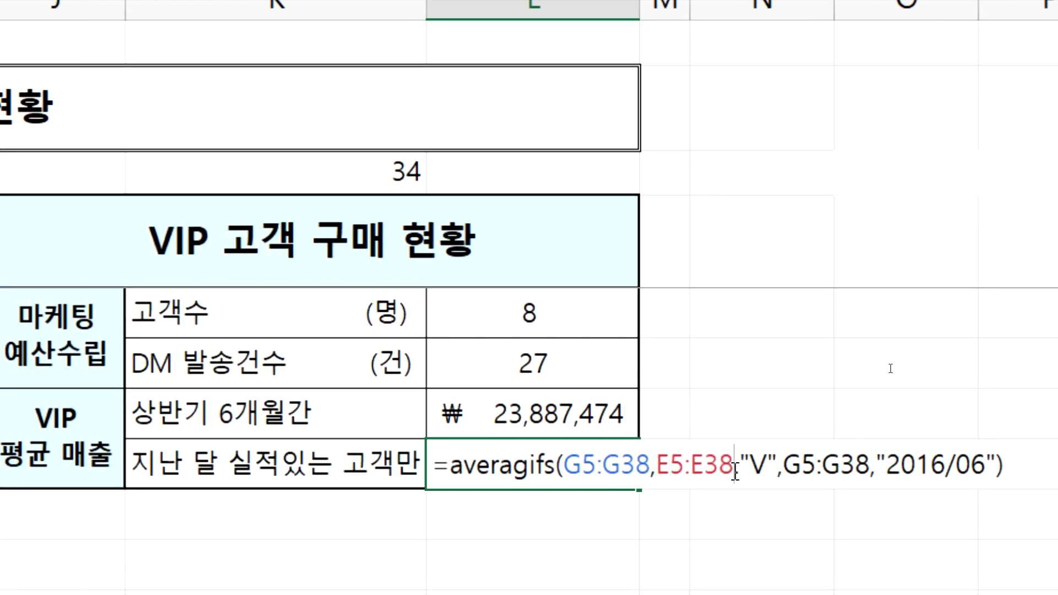
key(Delete)
text(,)
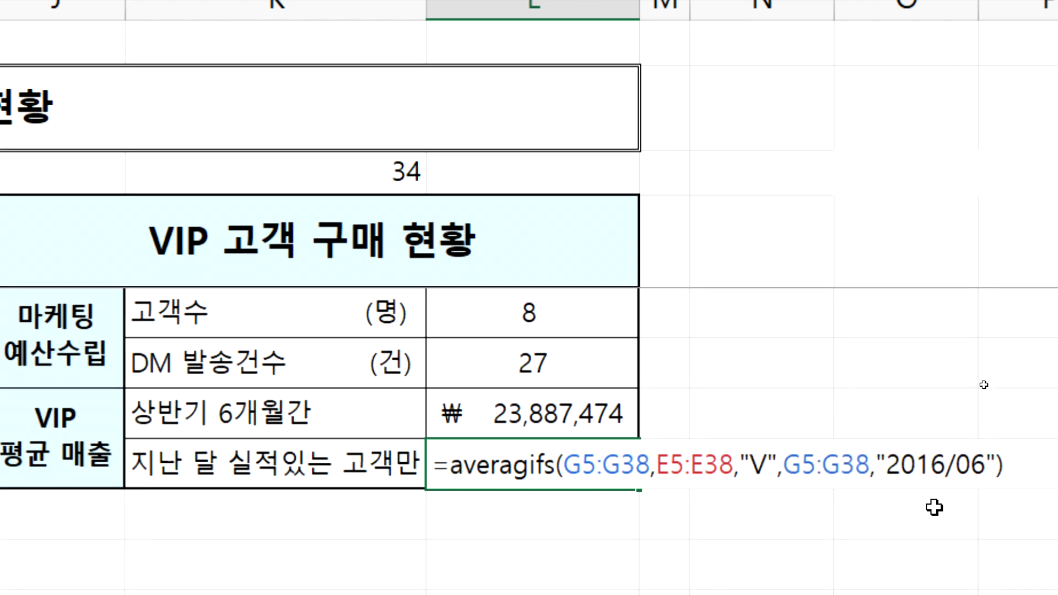
key(Return)
- Correct the misspelled function name in the 지난 달 실적있는 고객만 formula to AVERAGEIFS and recheck the entered formula
key(Up)
key(F2)
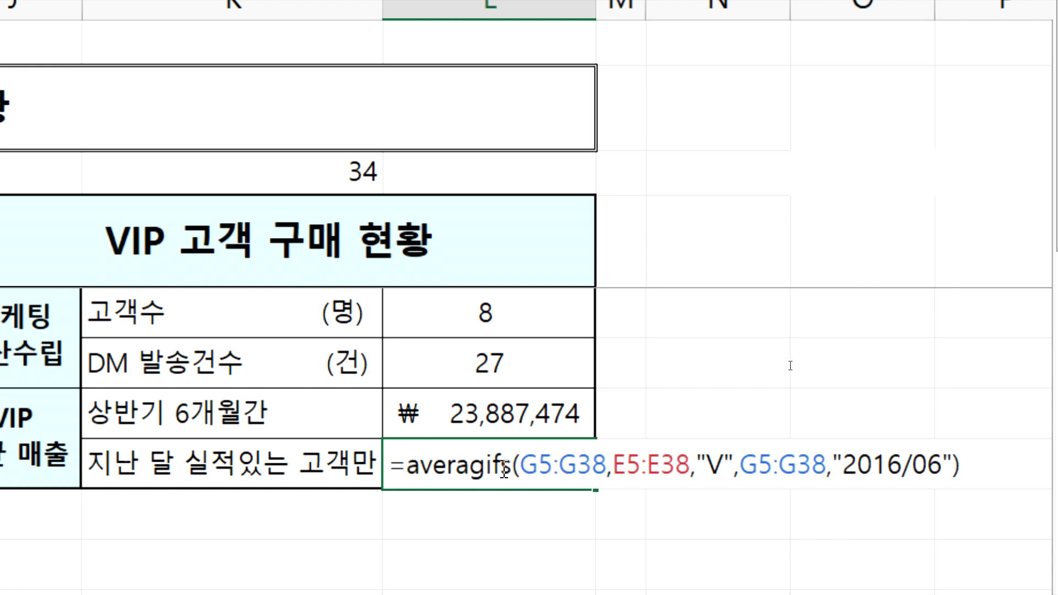
drag(408, 467, 518, 470)
text(aver)
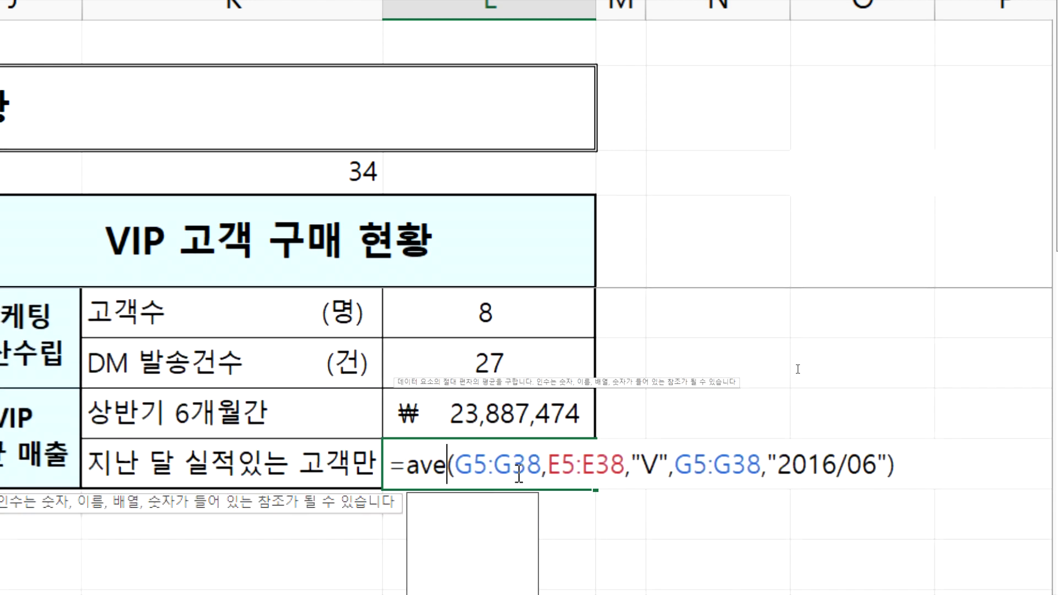
click(482, 553)
double_click(482, 553)
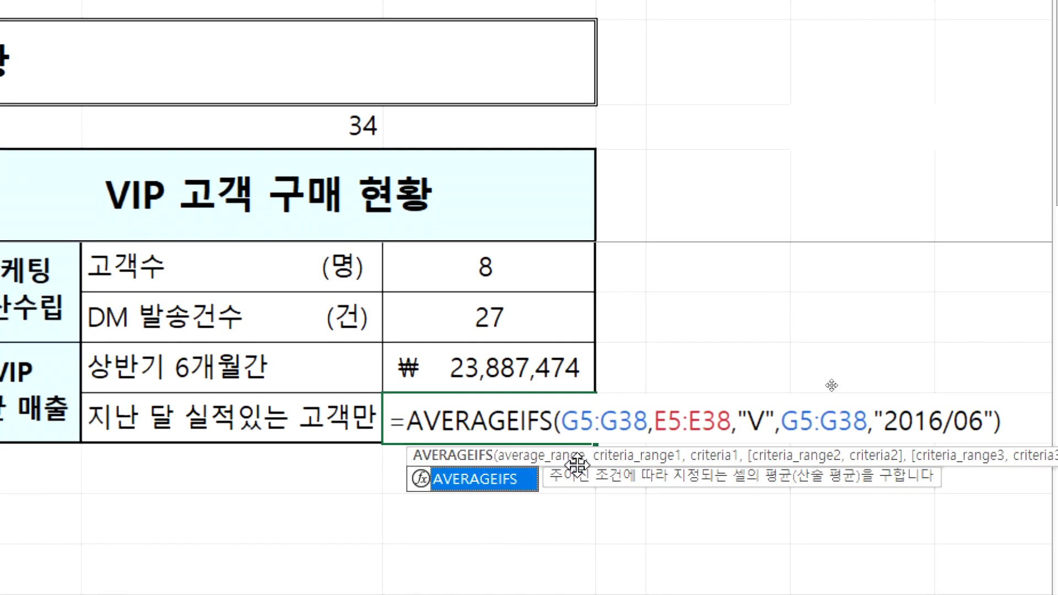
key(Return)
click(499, 422)
key(F2)
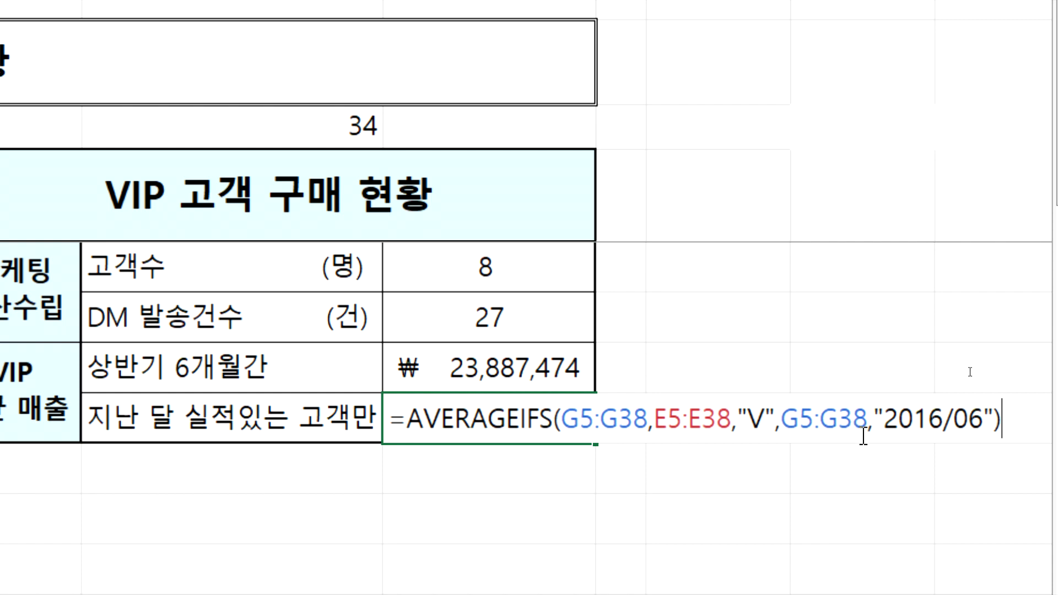
key(ctrl+Return)
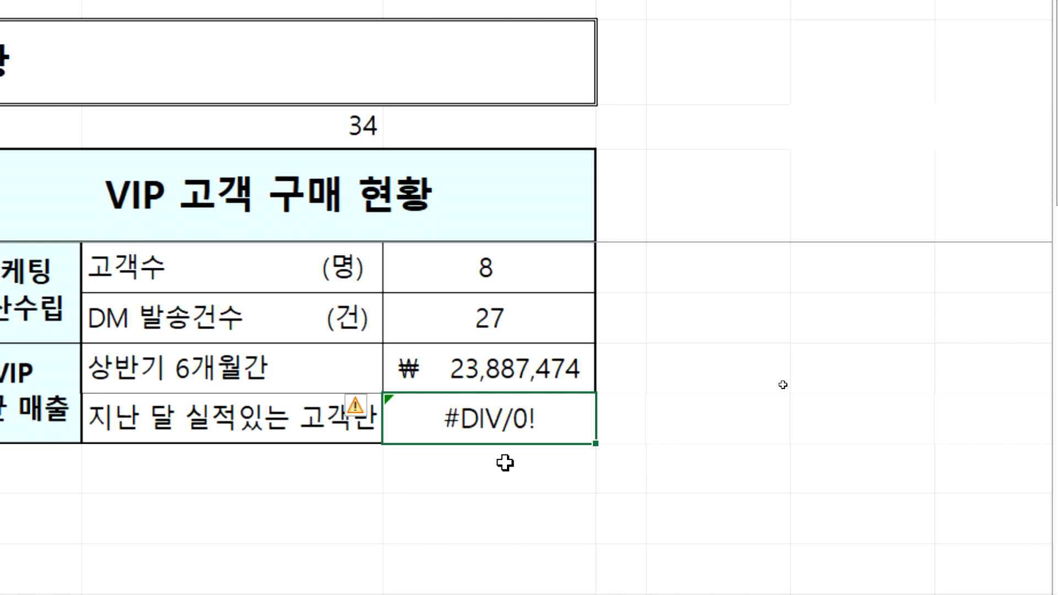
- Clear the 지난 달 실적있는 고객만 result cell and begin a new AVERAGEIFS formula there
key(Delete)
text(=aver)
key(Down)
key(Down)
key(Down)
key(Tab)
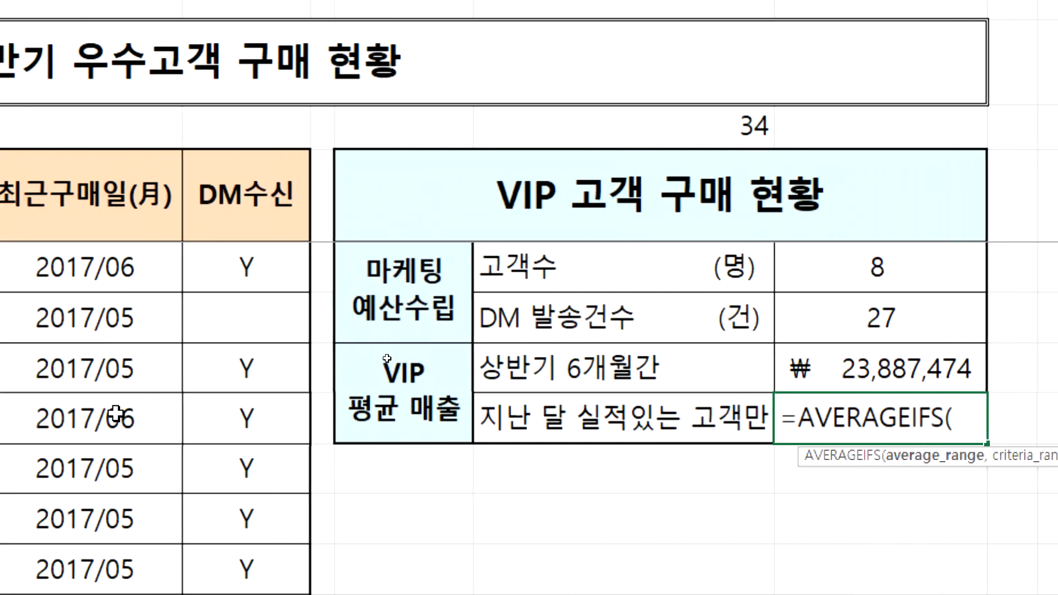
- Set the purchase amount range F5:F38 as the AVERAGEIFS average range, followed by a comma
click(171, 276)
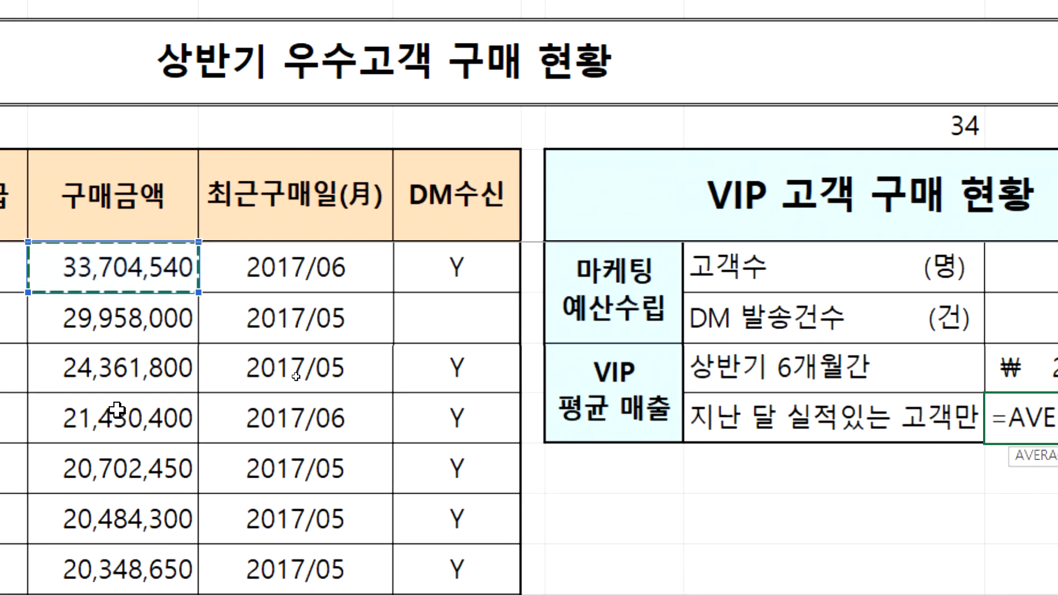
scroll(117, 411, down, 15)
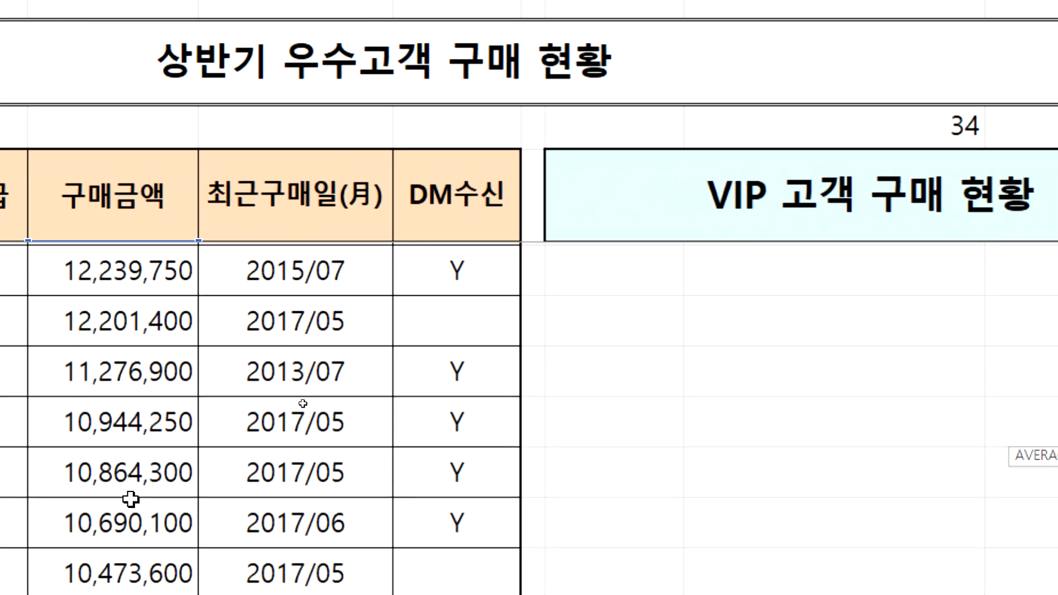
scroll(124, 295, up, 2)
scroll(125, 331, up, 1)
shift+click(118, 454)
scroll(660, 394, up, 1)
scroll(661, 394, up, 3)
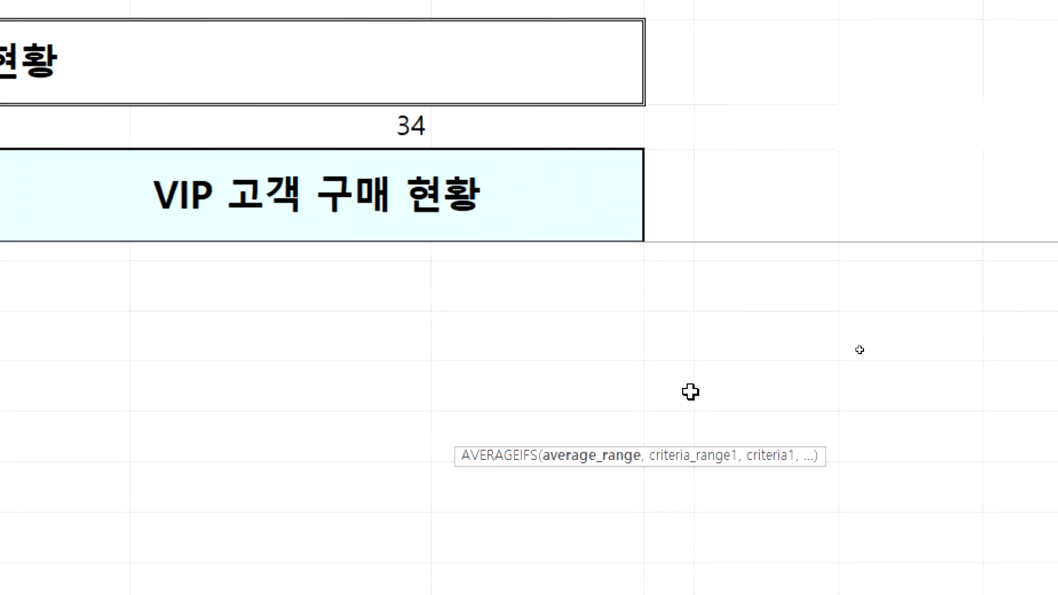
text(,)
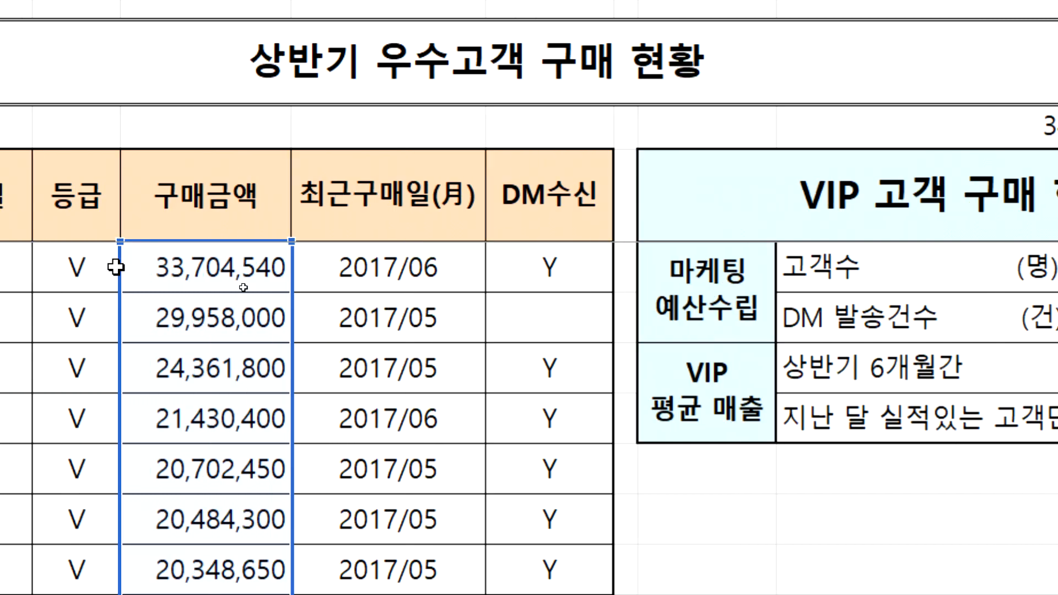
- Add the grade range E5:E38 with the criterion "V" as the first condition, followed by a comma
click(137, 267)
scroll(124, 380, down, 11)
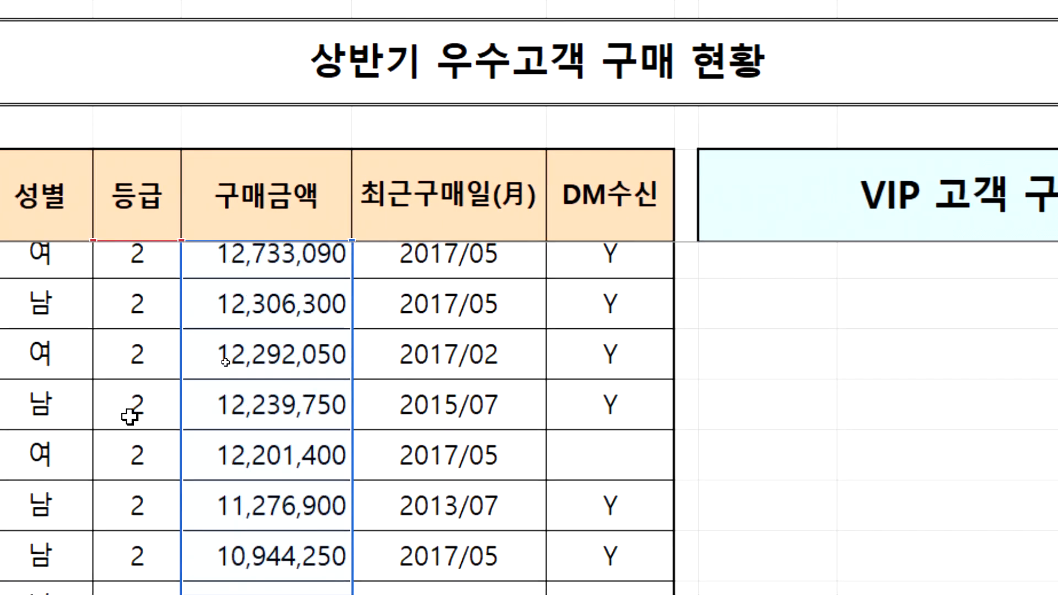
shift+click(145, 315)
scroll(942, 376, up, 11)
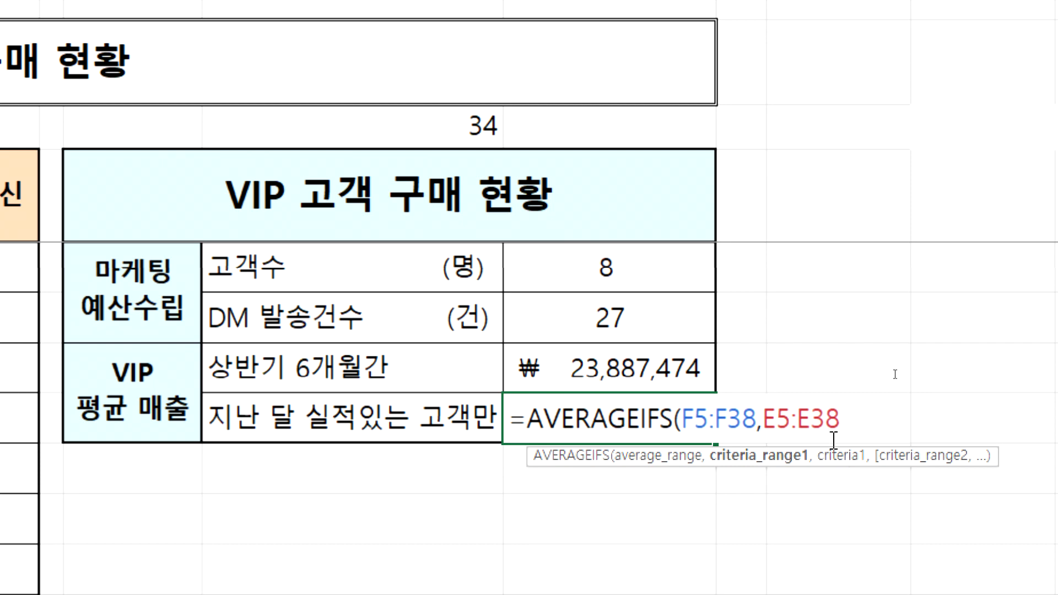
text(,)
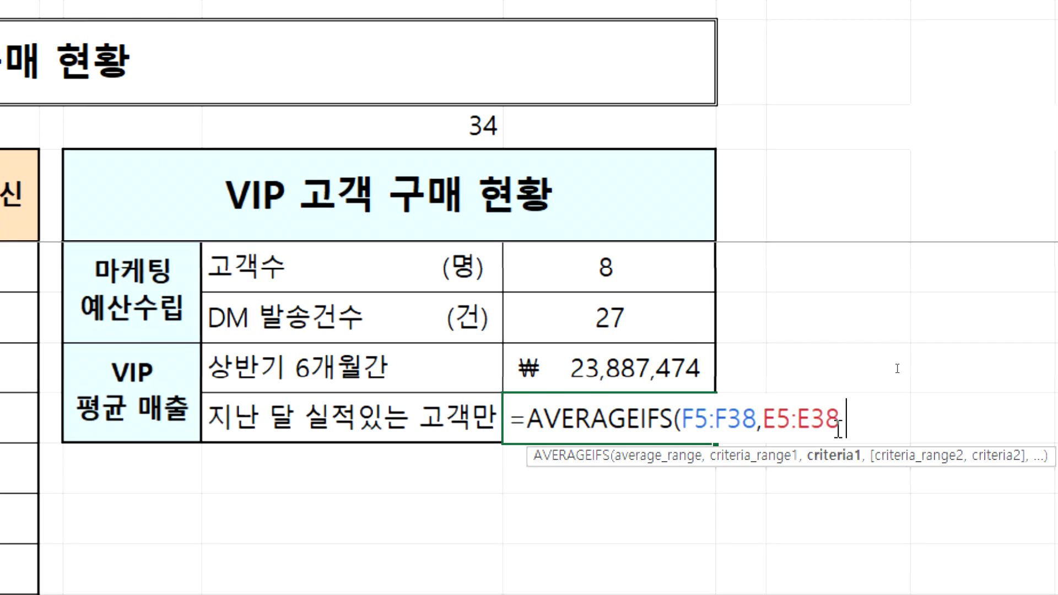
text("V",)
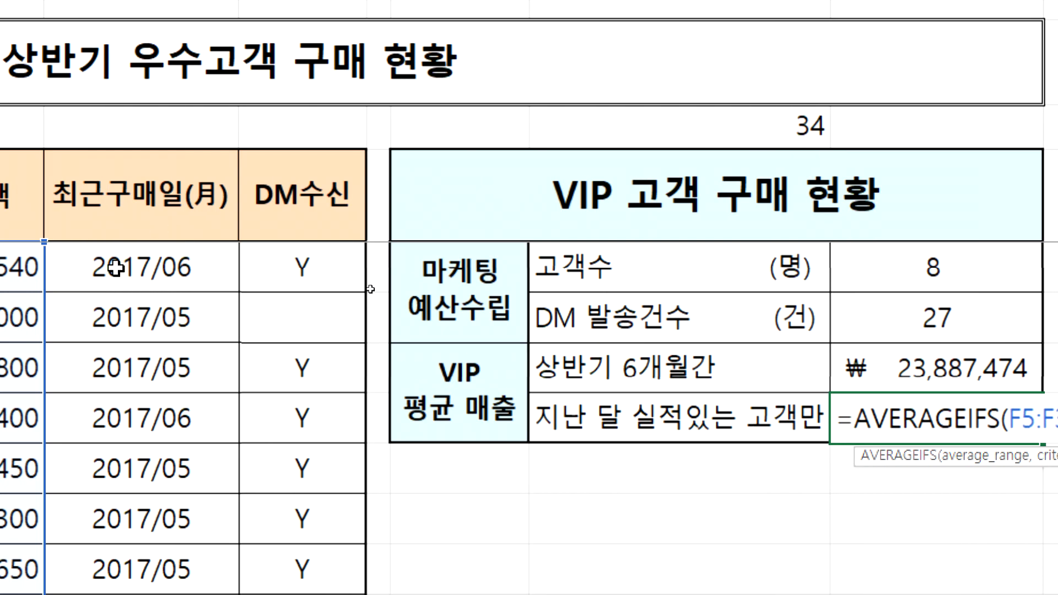
- Add the purchase month range G5:G38 as the second criteria range of the AVERAGEIFS formula
drag(115, 268, 146, 401)
scroll(149, 394, up, 2)
shift+click(164, 314)
scroll(930, 326, up, 4)
scroll(834, 331, up, 3)
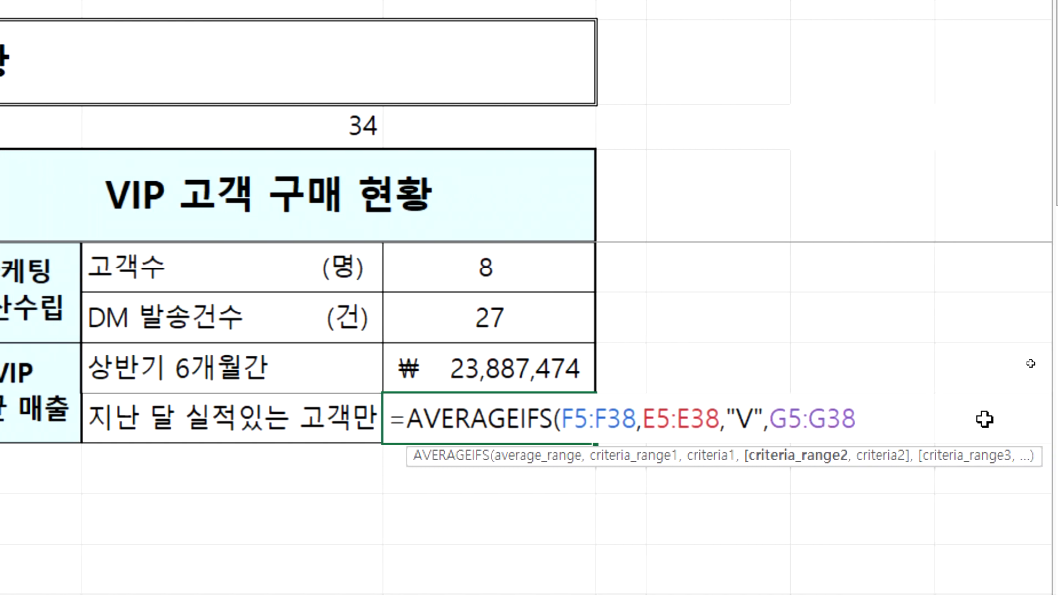
- Add "2017/06" as the second criterion after G5:G38 and try to enter the formula
text(."201)
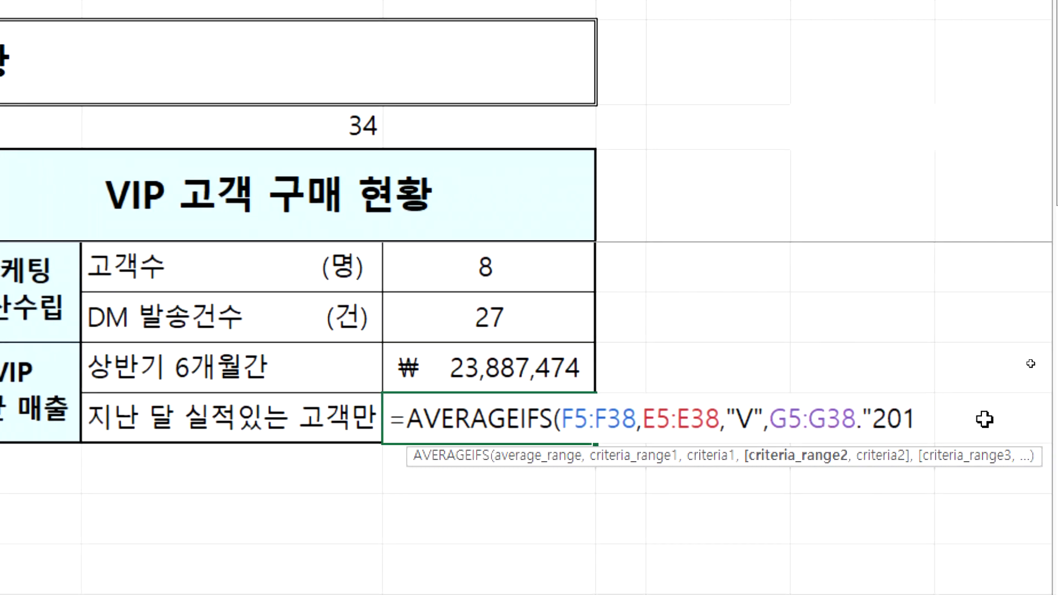
text(6/06")
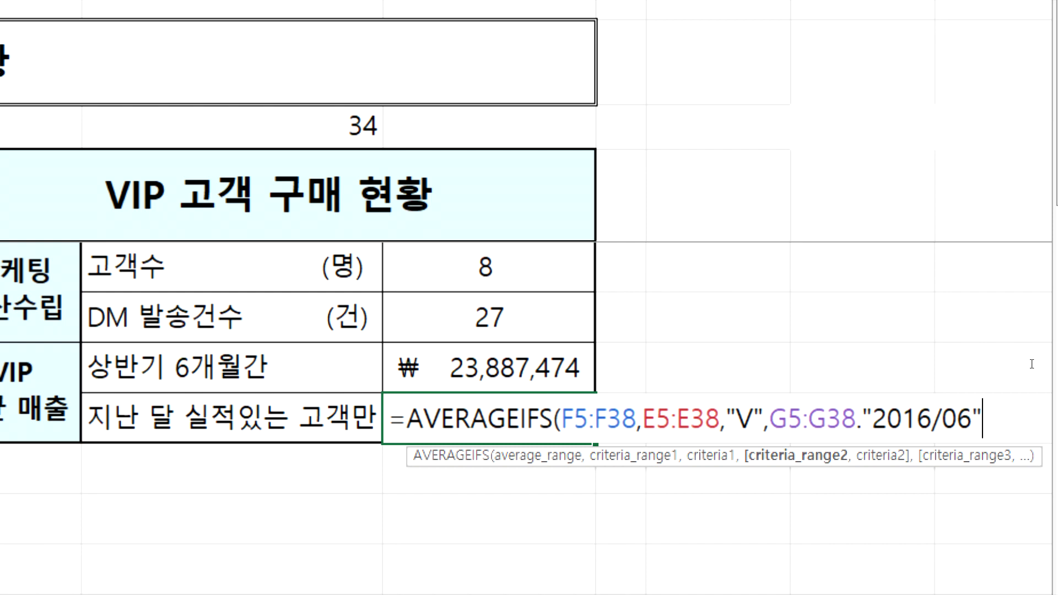
key(Delete)
text(7)
key(Return)
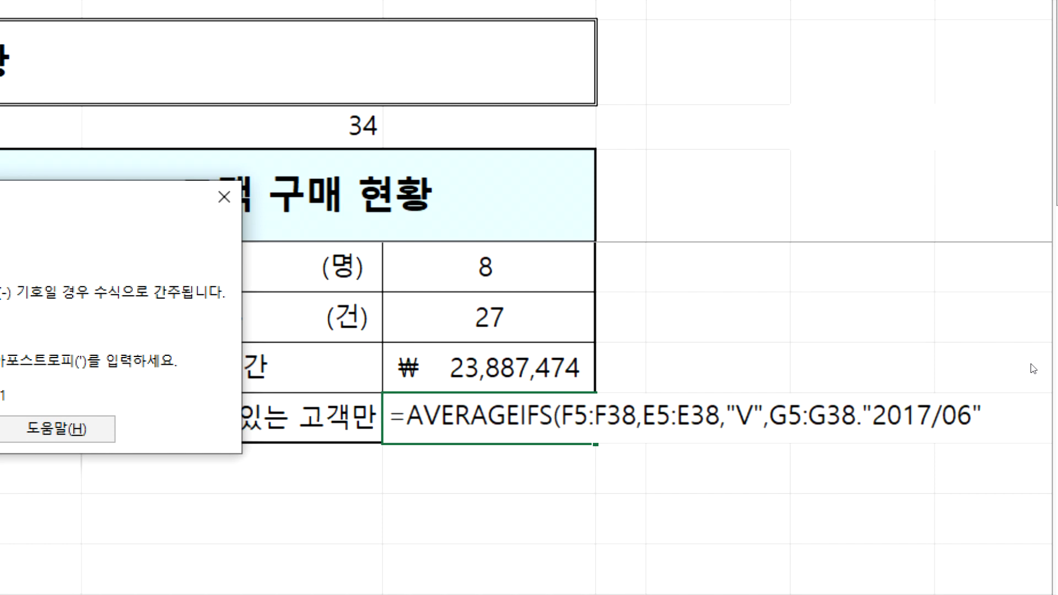
key(Return)
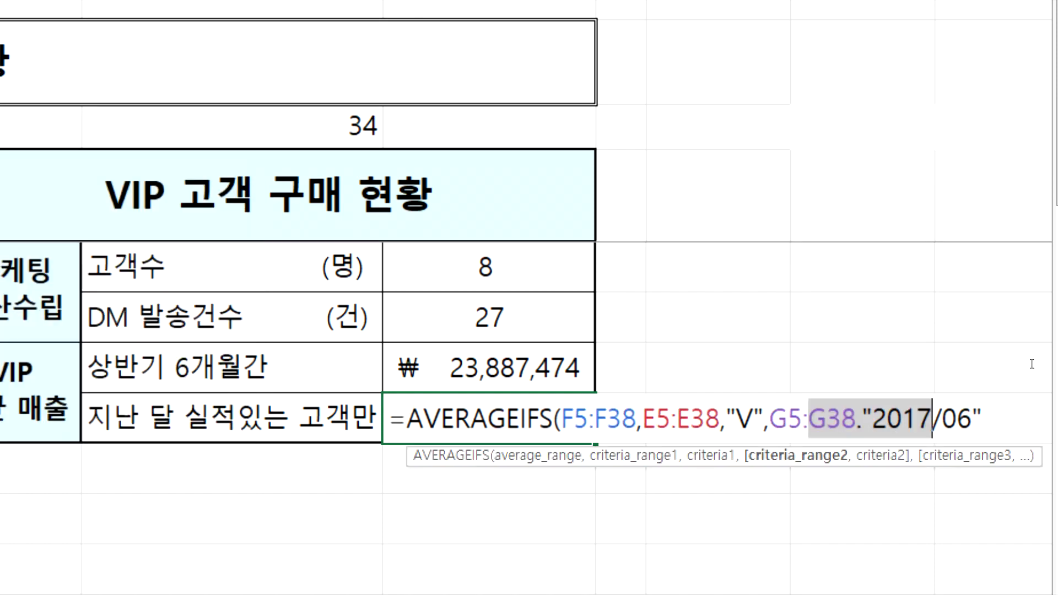
- Replace the period after G5:G38 with a comma and enter the AVERAGEIFS formula
key(Left)
key(Left)
key(Left)
key(Left)
key(Right)
text(,)
key(Delete)
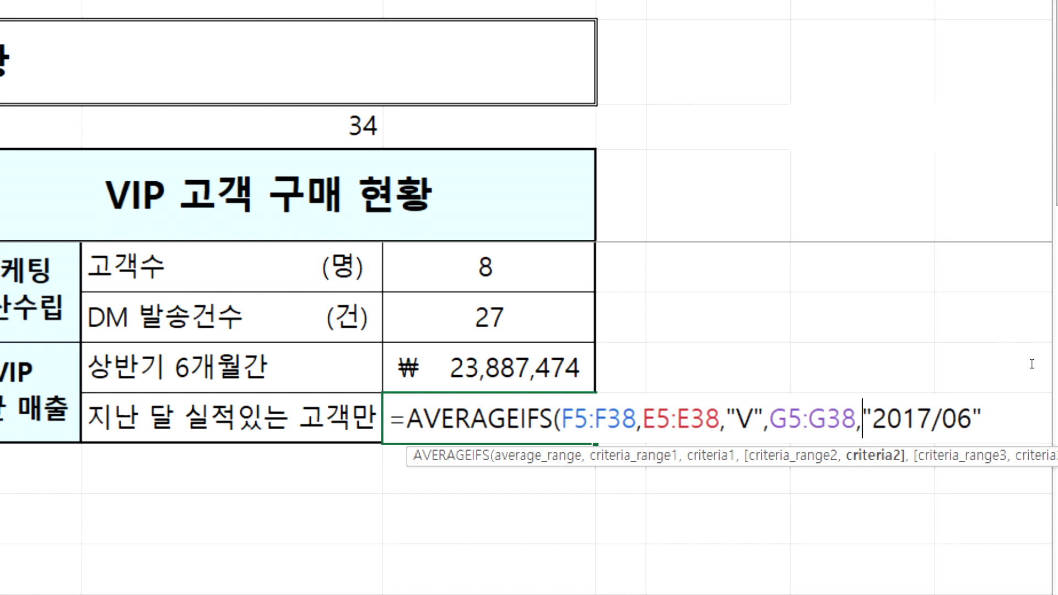
key(Return)
key(Up)
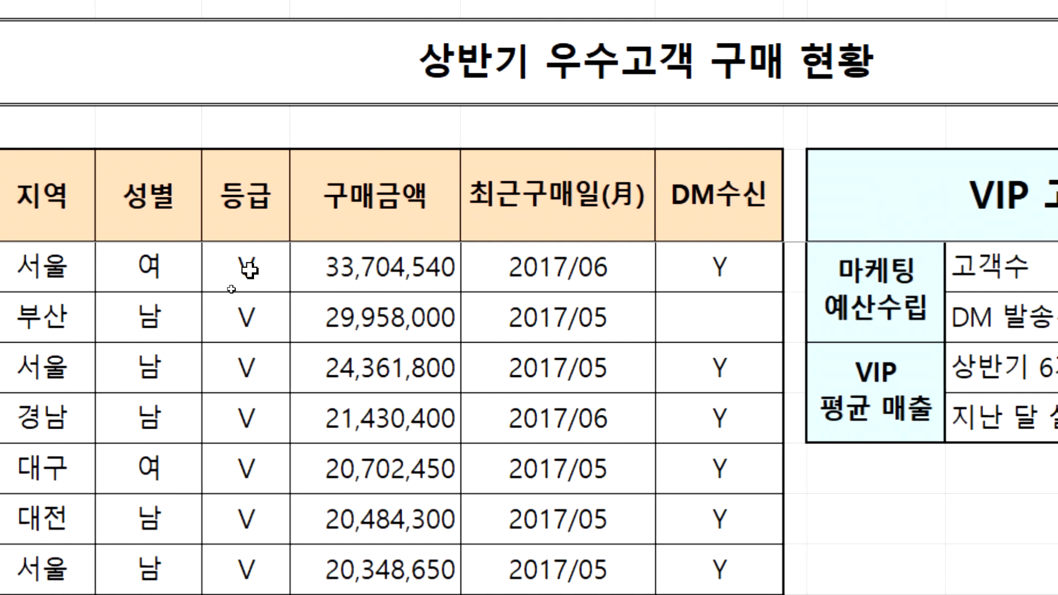
- Check the purchase months of the V-grade customers, selecting the 2017/05 cells and then the three 2017/06 cells
click(567, 315)
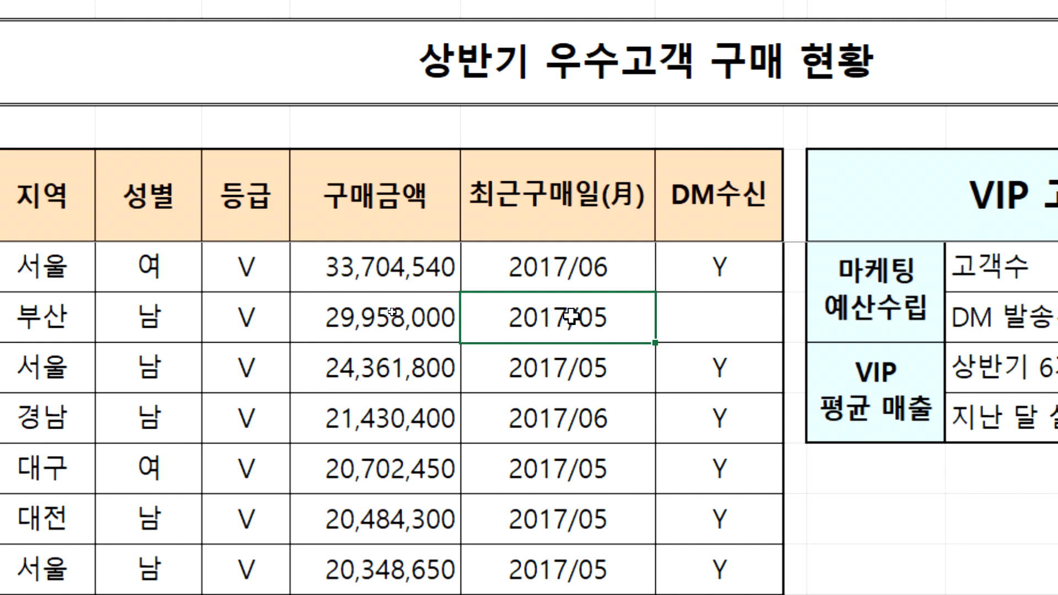
drag(570, 379, 581, 318)
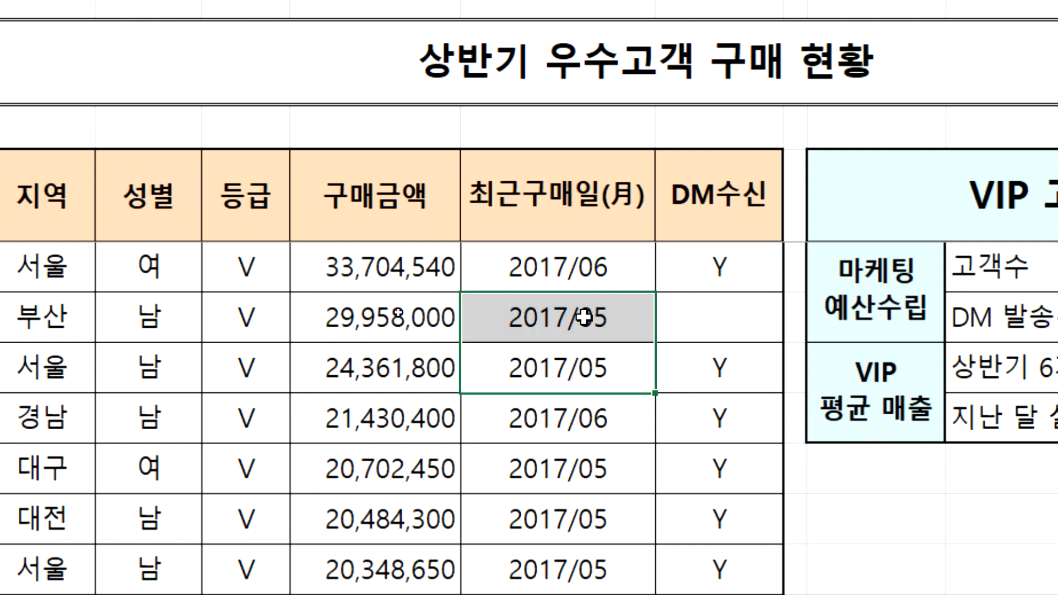
drag(584, 478, 583, 554)
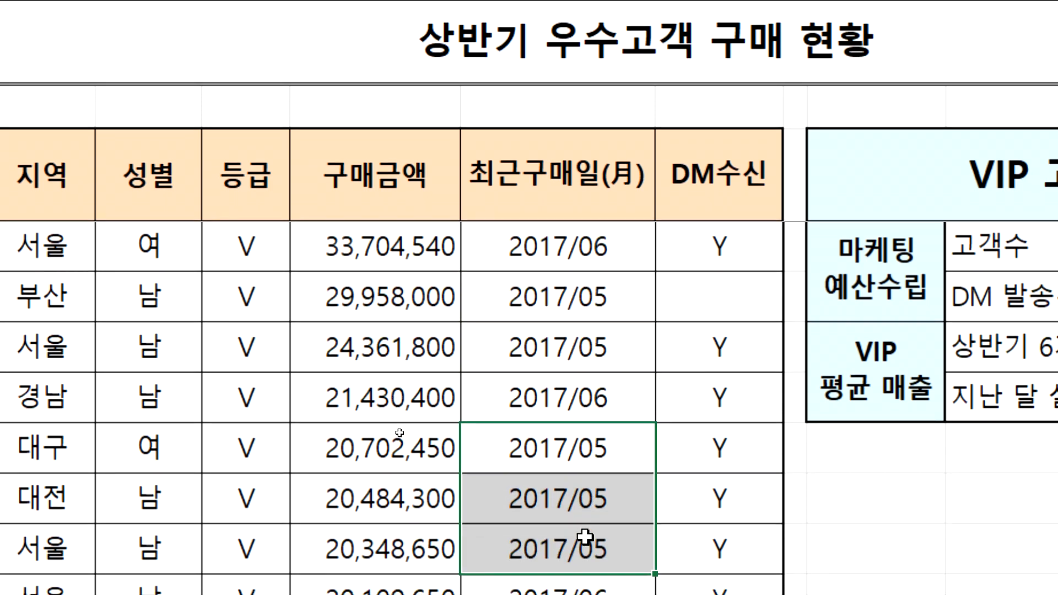
click(587, 264)
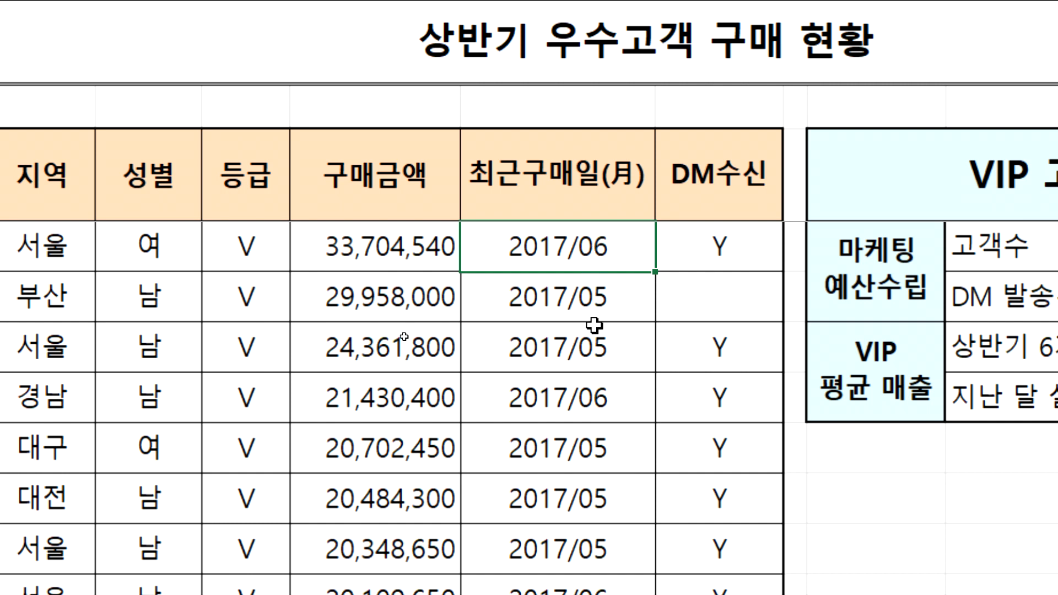
ctrl+click(591, 391)
scroll(609, 514, down, 1)
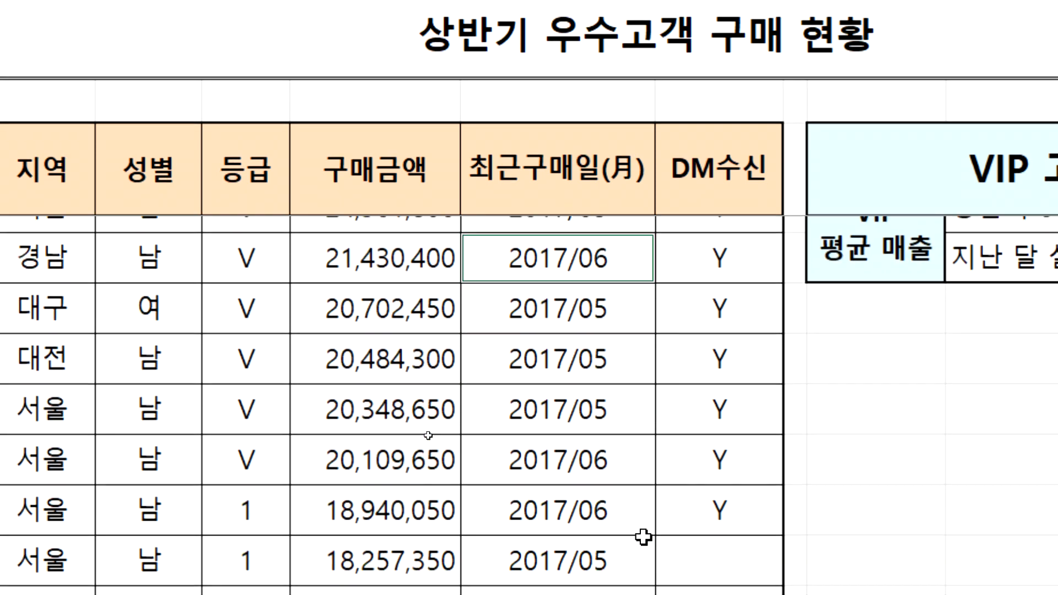
ctrl+click(616, 464)
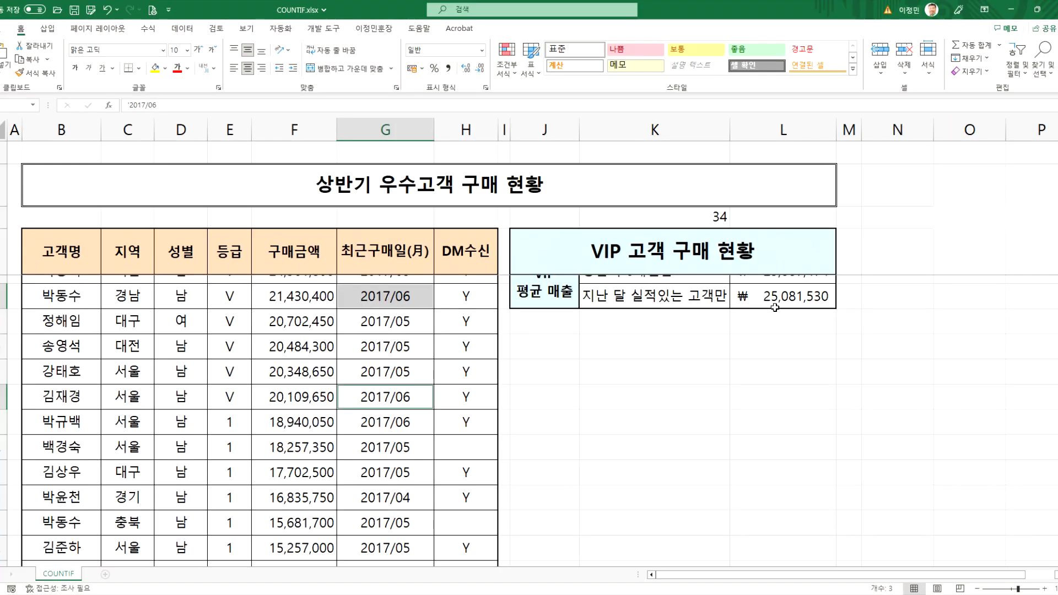
- Select the purchase amounts of the V-grade 2017/06 customers, then of all V-grade customers, to check both averages
scroll(761, 326, up, 1)
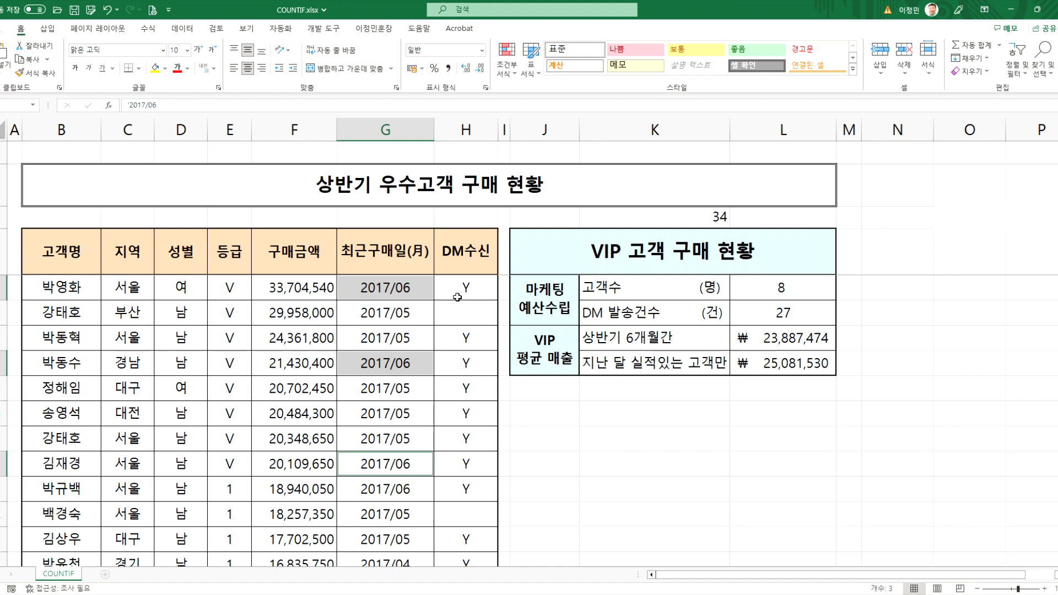
click(298, 287)
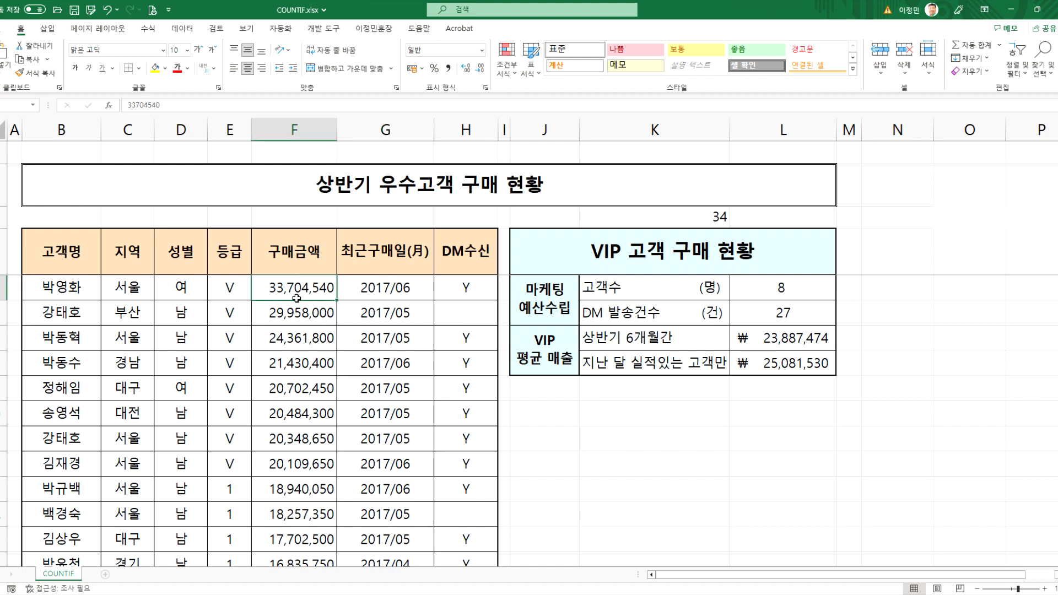
ctrl+click(305, 363)
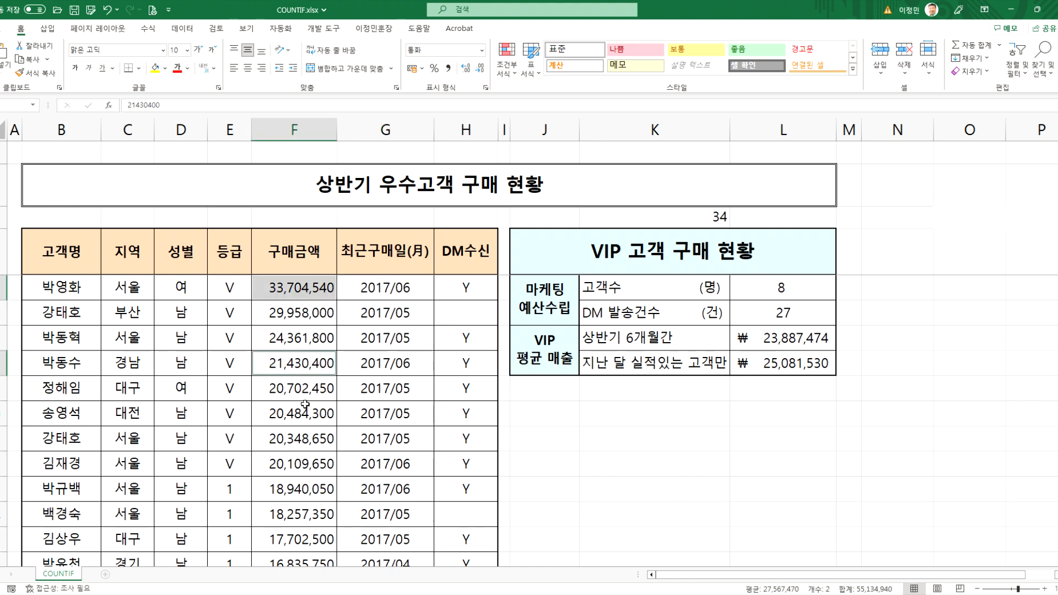
ctrl+click(303, 464)
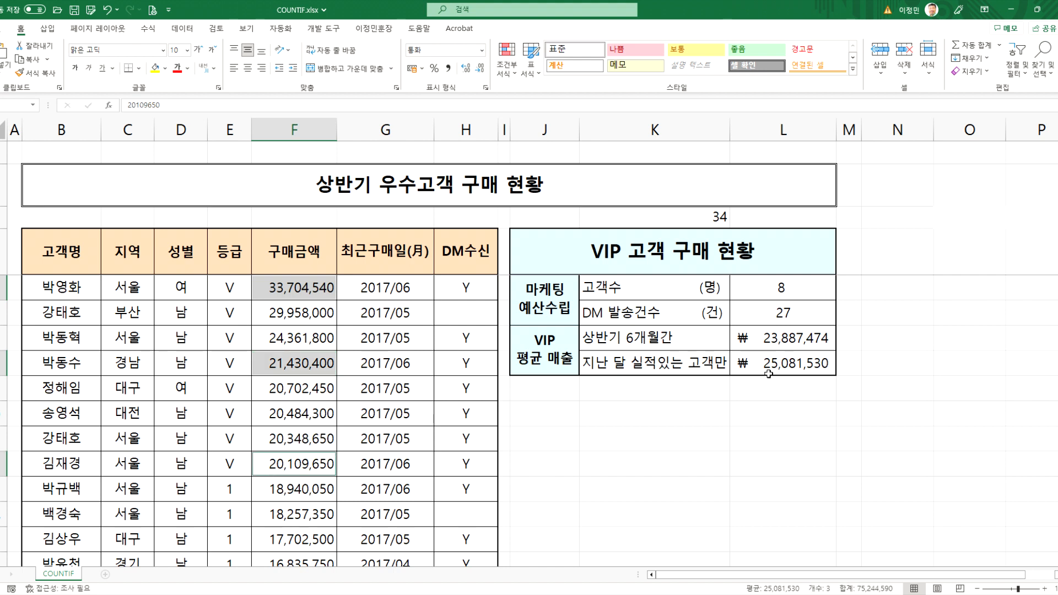
drag(297, 289, 285, 454)
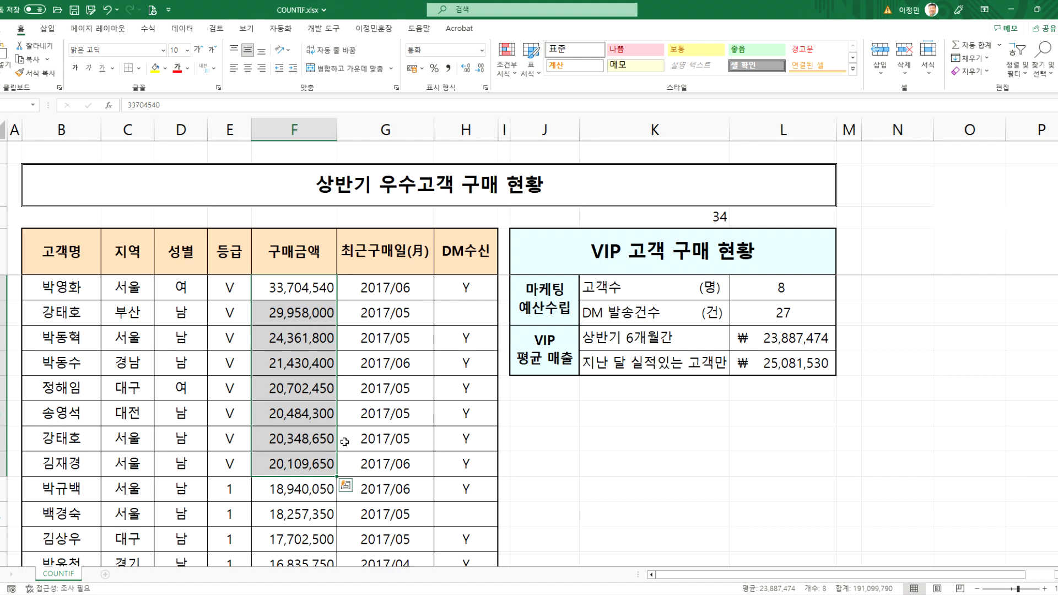
- Close the AVERAGEIF_완성.xlsx and COUNTIF_완성.xlsx workbooks and switch to the function notes in Notepad
click(599, 395)
click(755, 594)
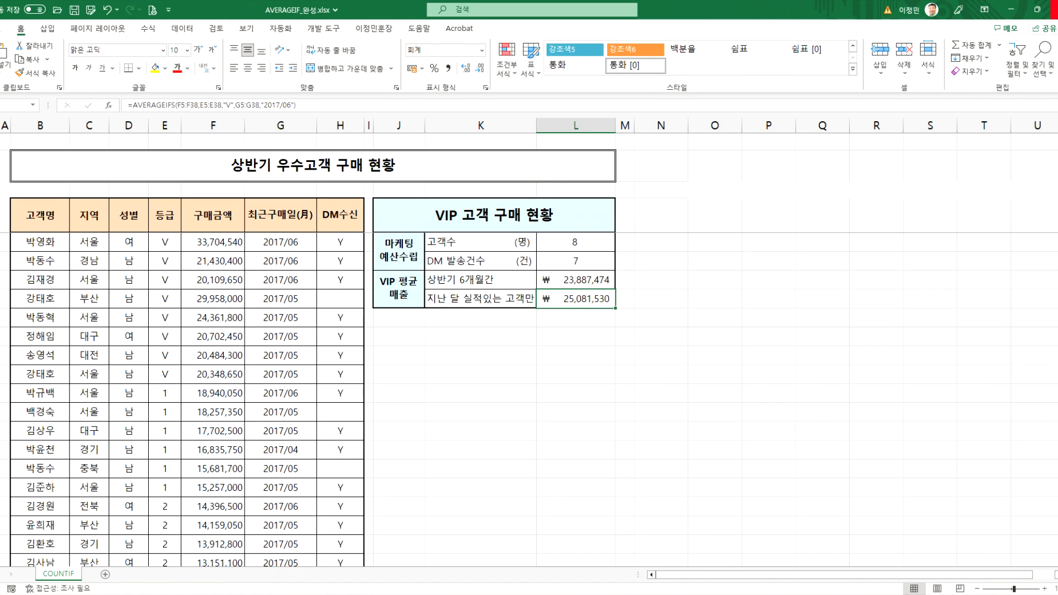
click(1053, 9)
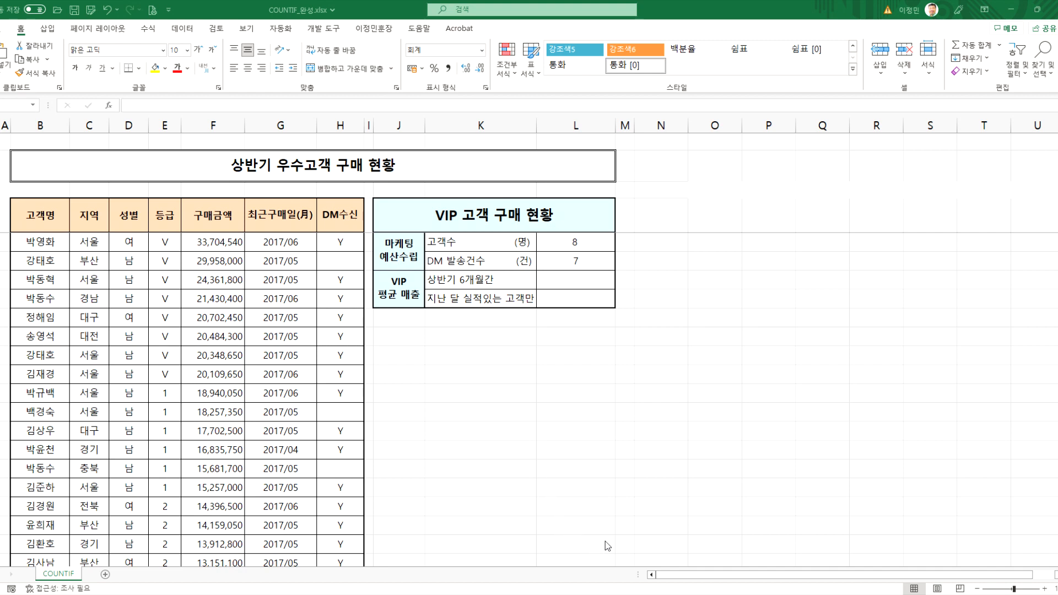
click(1053, 9)
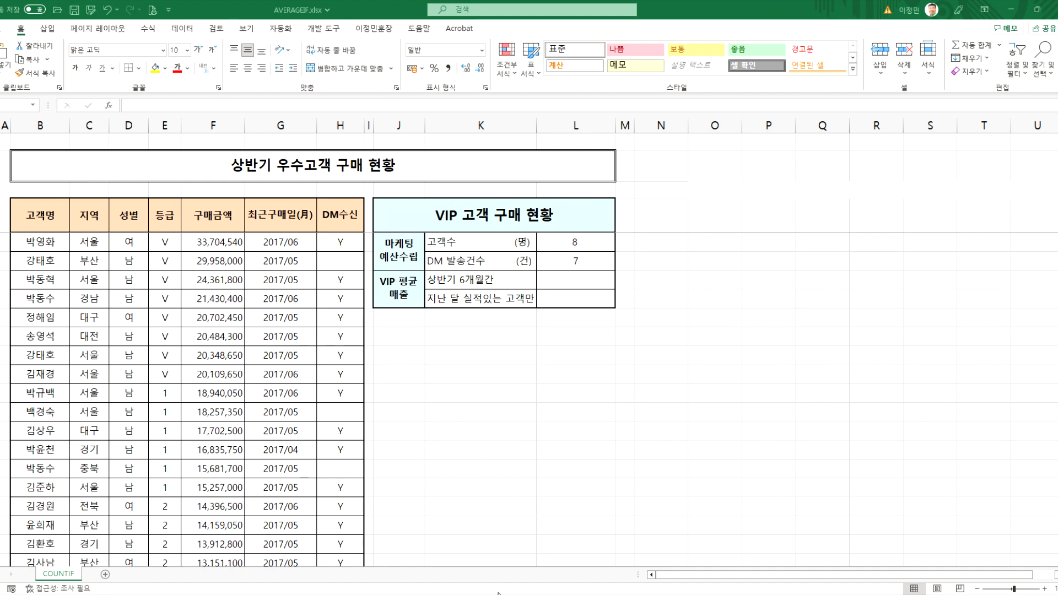
key(alt+Tab)
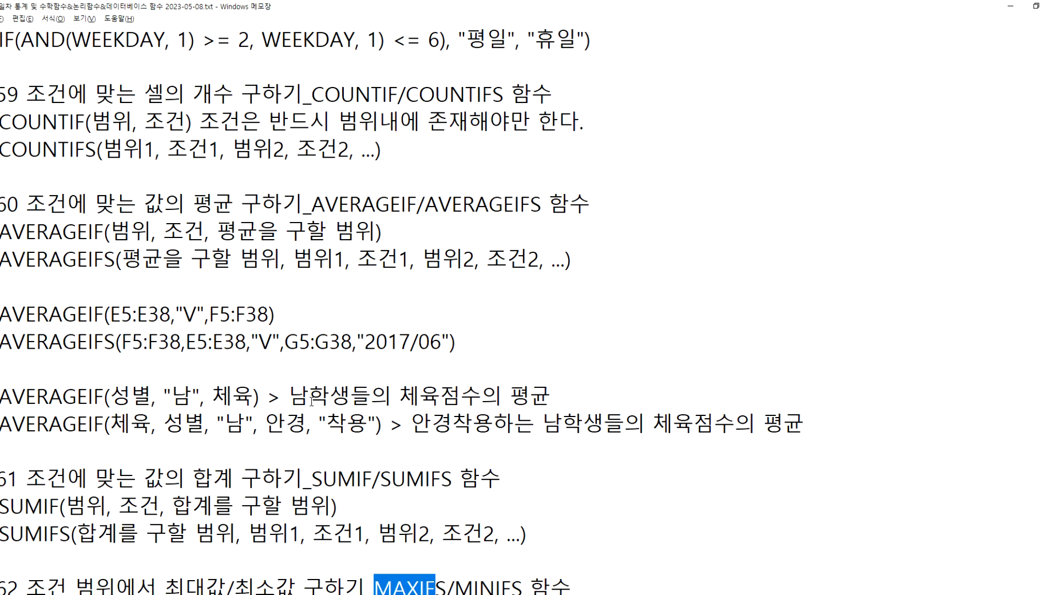
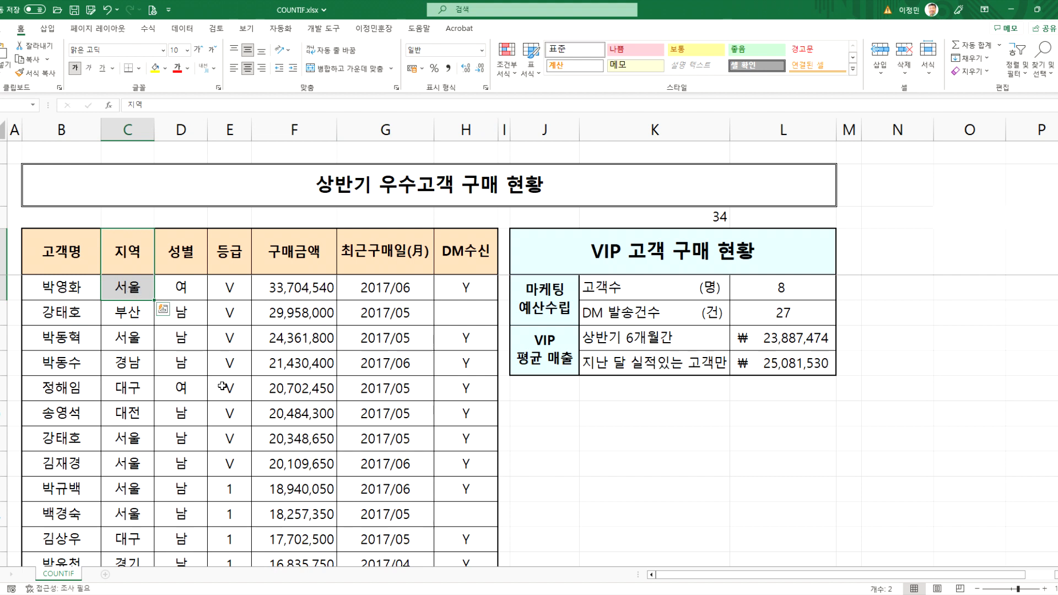
- Copy the 지역 header and the 부산 cell from the customer table to J10 below the VIP summary
click(131, 262)
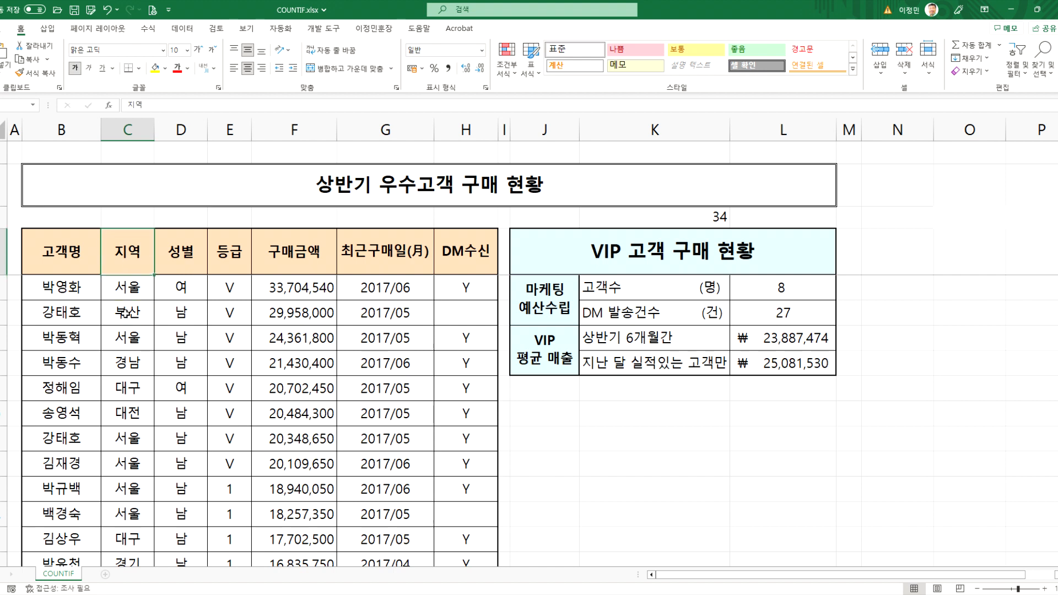
ctrl+click(125, 312)
key(ctrl+c)
click(563, 408)
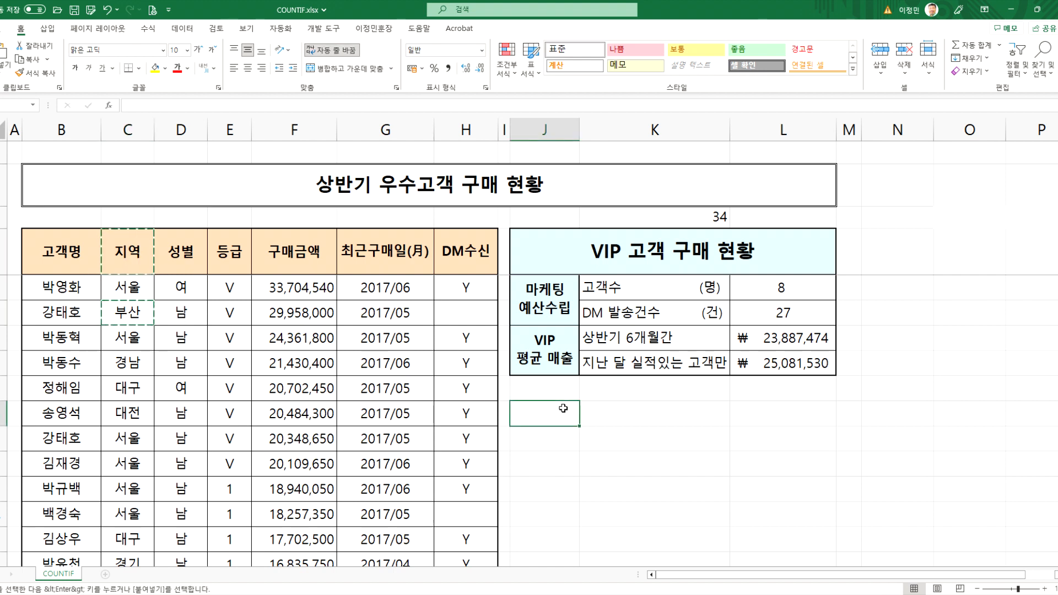
key(ctrl+v)
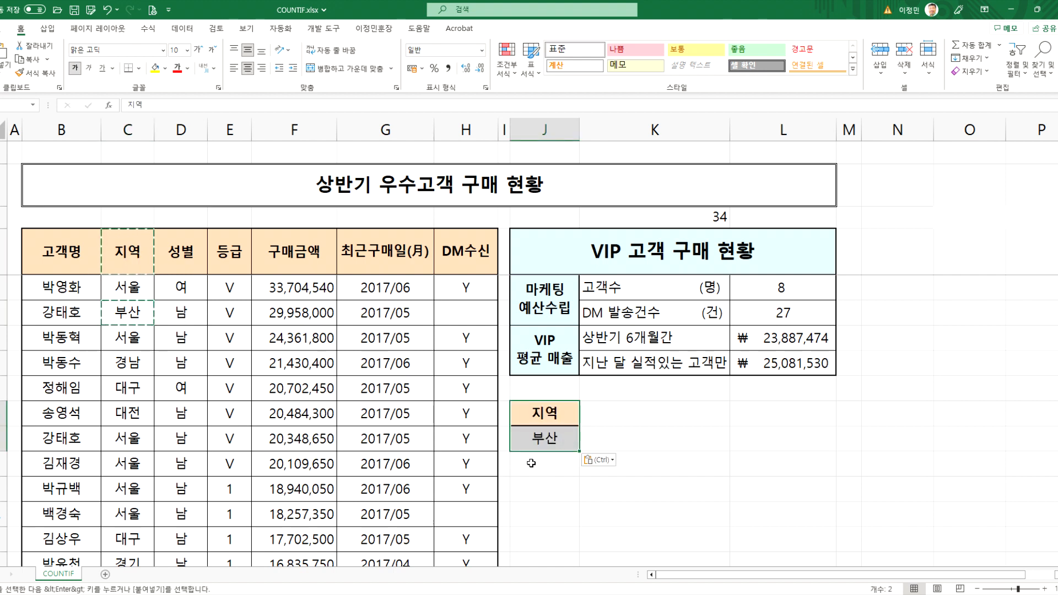
- Copy the 성별 header with 여 and 남 from the customer table to L10, and clear the copied 남
drag(137, 259, 134, 287)
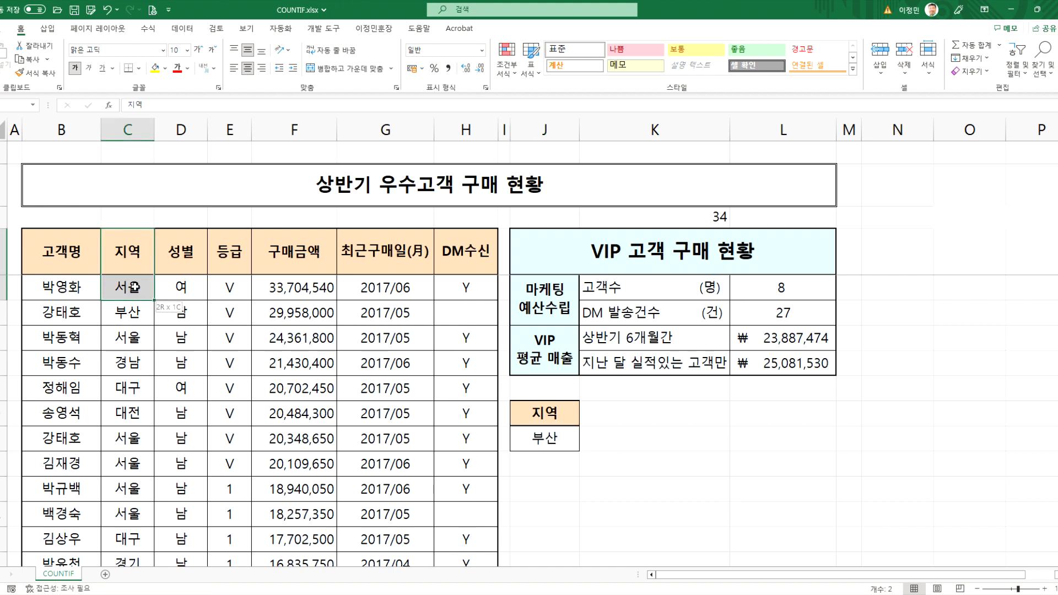
drag(135, 287, 134, 287)
drag(537, 417, 537, 438)
drag(197, 264, 190, 308)
key(ctrl+c)
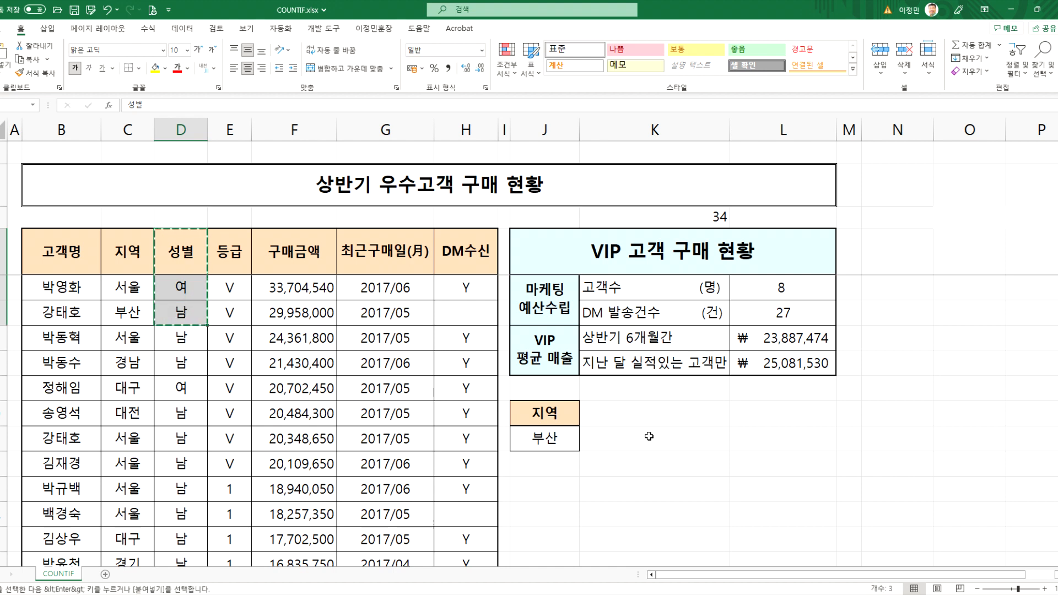
click(756, 418)
key(ctrl+v)
click(769, 466)
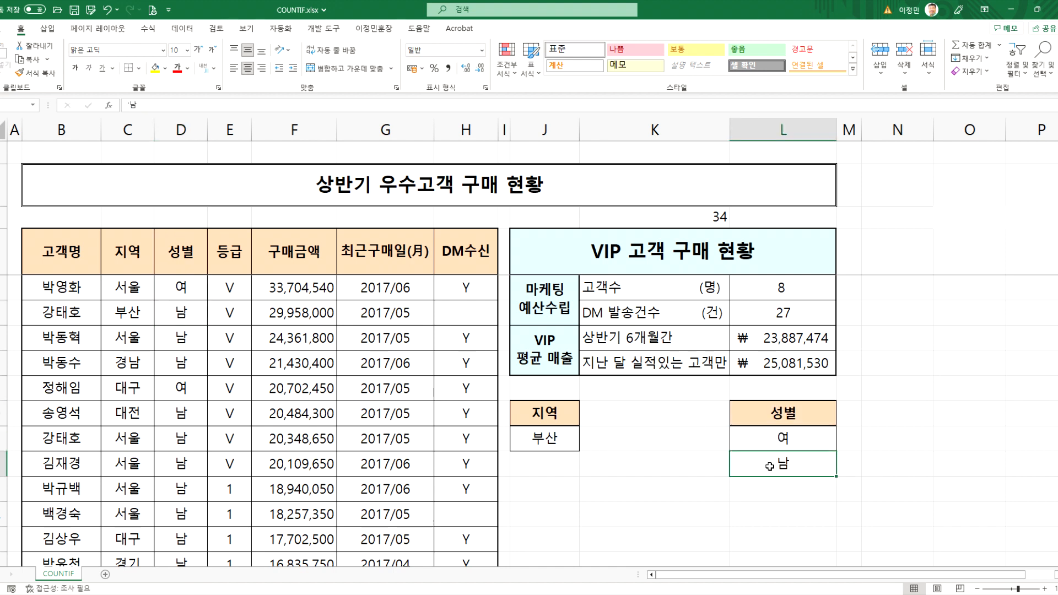
key(Delete)
drag(793, 413, 794, 435)
- Copy the 성별 header and the 남 cell from the customer table to K10, between the 지역 and 성별 blocks
click(689, 411)
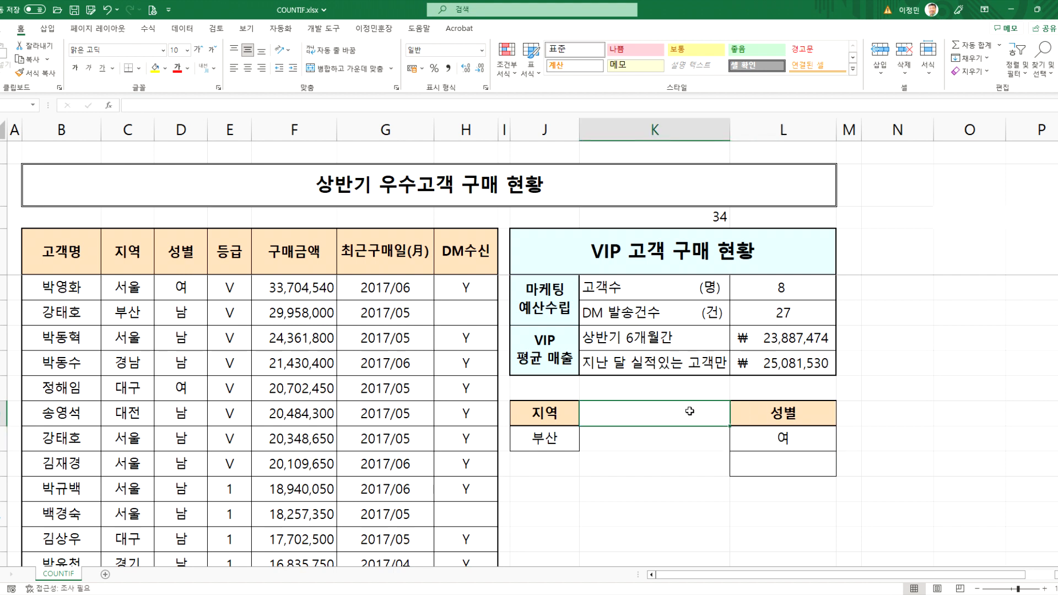
click(198, 268)
ctrl+click(182, 312)
key(ctrl+c)
click(678, 415)
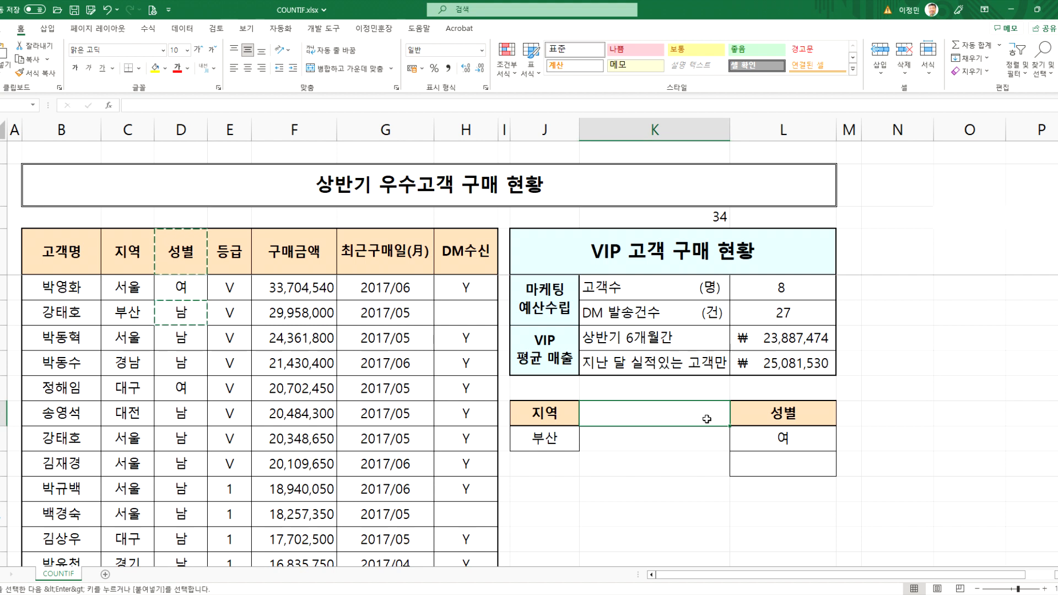
key(ctrl+v)
click(663, 445)
click(623, 474)
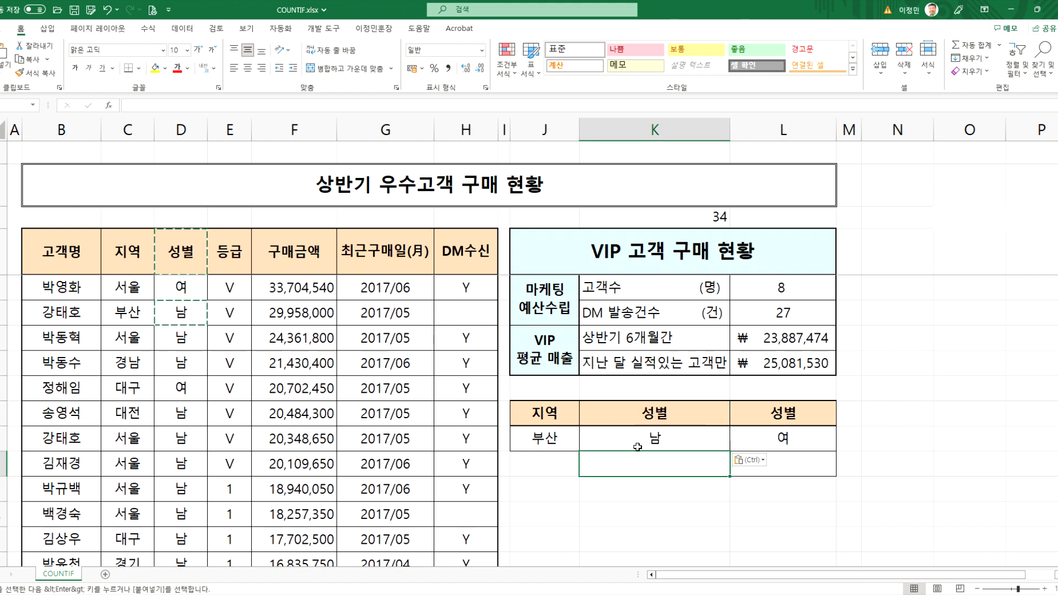
- Move 남 from K11 to L12 beneath 여, and blank out the duplicate 성별 header in K10
click(654, 439)
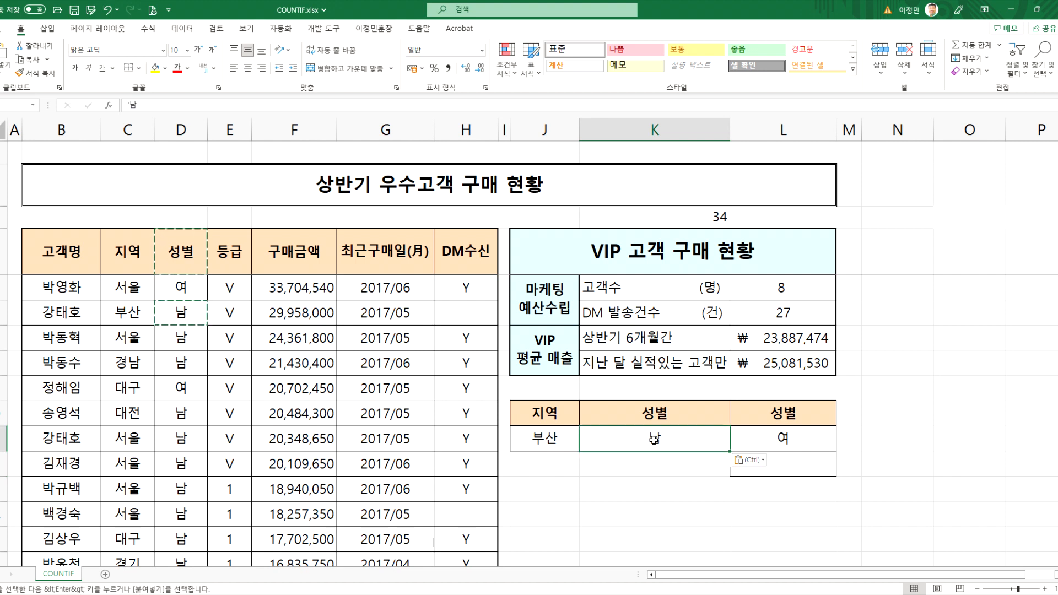
drag(687, 451, 786, 481)
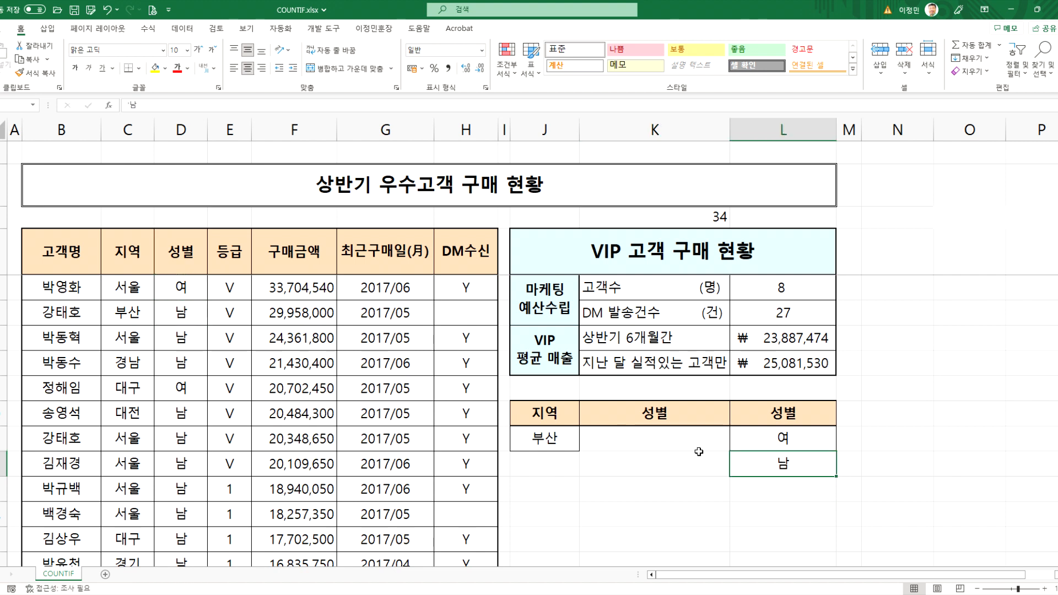
click(679, 418)
click(667, 447)
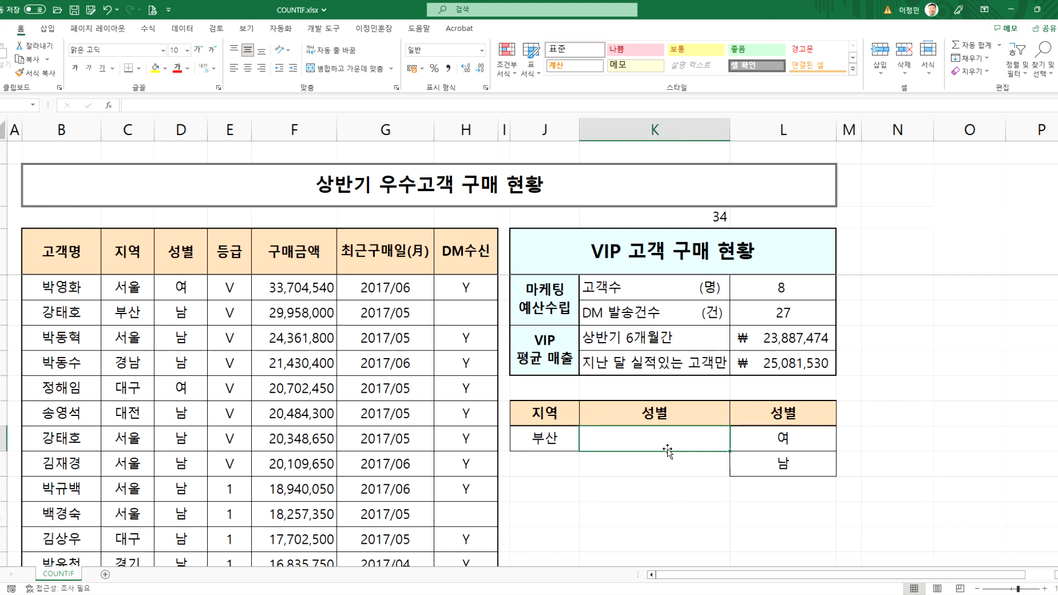
key(ctrl+c)
click(661, 415)
key(ctrl+v)
drag(795, 409, 793, 460)
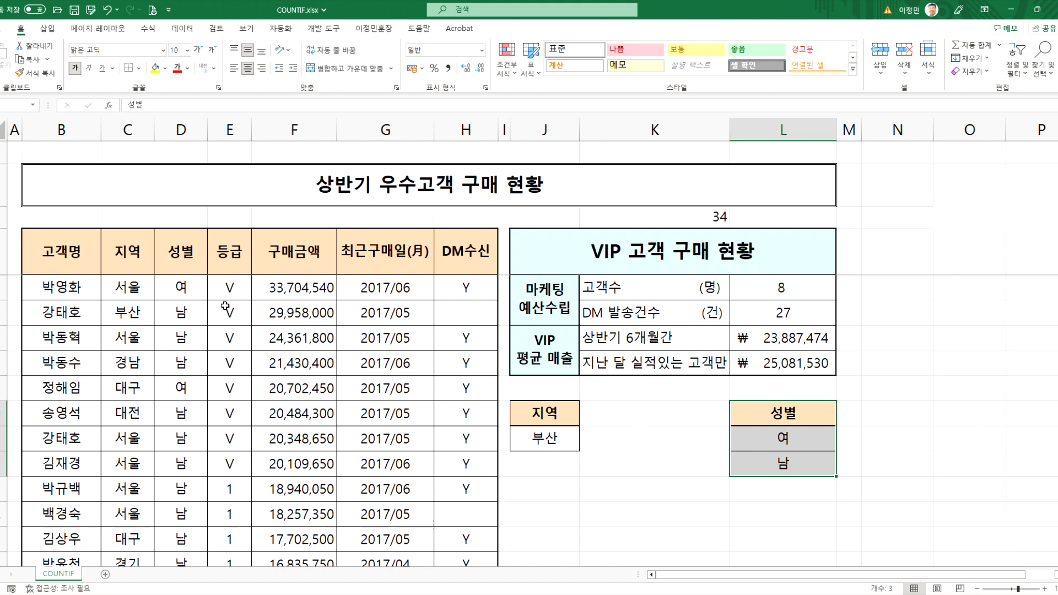
- Copy 서울 from the customer table to J12 beneath 부산
click(141, 288)
key(ctrl+c)
click(570, 461)
key(ctrl+v)
mouse_move(555, 414)
mouse_down()
mouse_move(548, 466)
mouse_move(551, 416)
mouse_up()
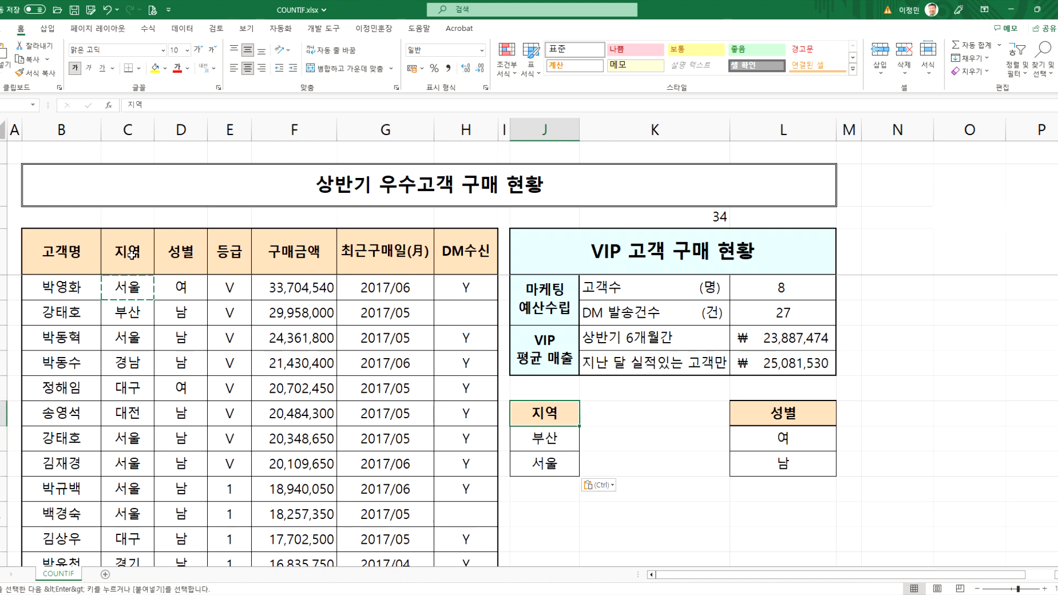
- Copy the 지역 header and 서울 from the customer table to K10, and shift 서울 down to K12
drag(132, 253, 133, 286)
key(ctrl+c)
click(623, 413)
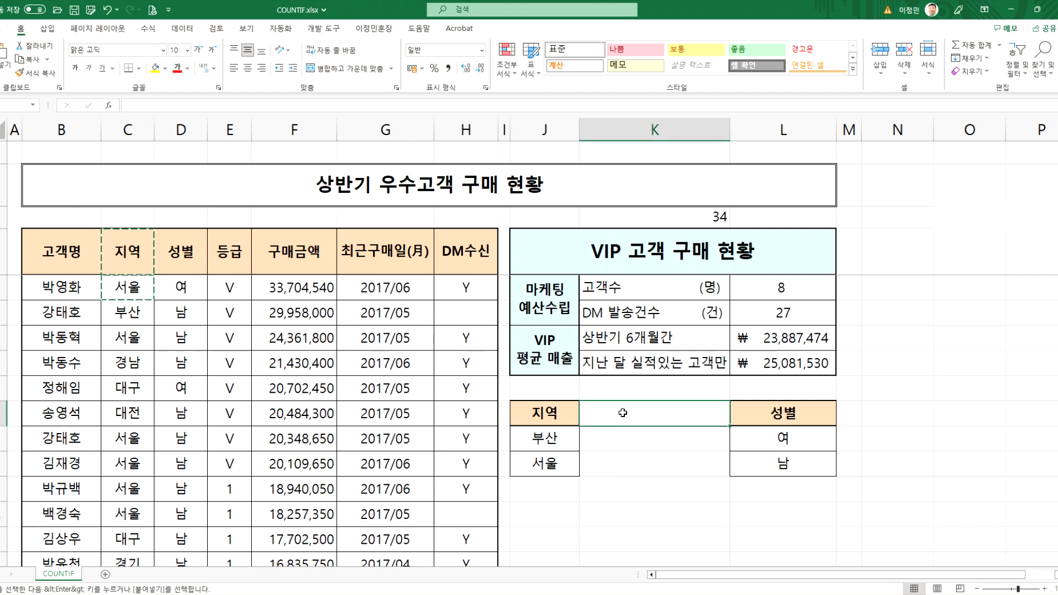
key(ctrl+v)
click(615, 468)
click(617, 441)
drag(620, 450, 625, 467)
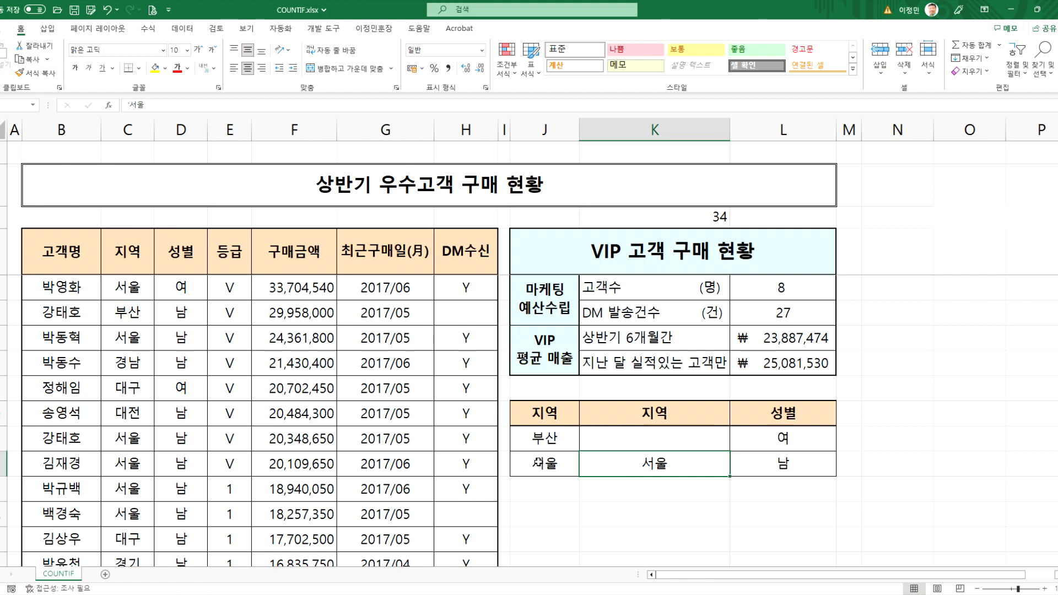
- Delete 서울 from J12 and wipe the 성별 block in L10:L12 by pasting blank cells over it
click(537, 461)
key(Delete)
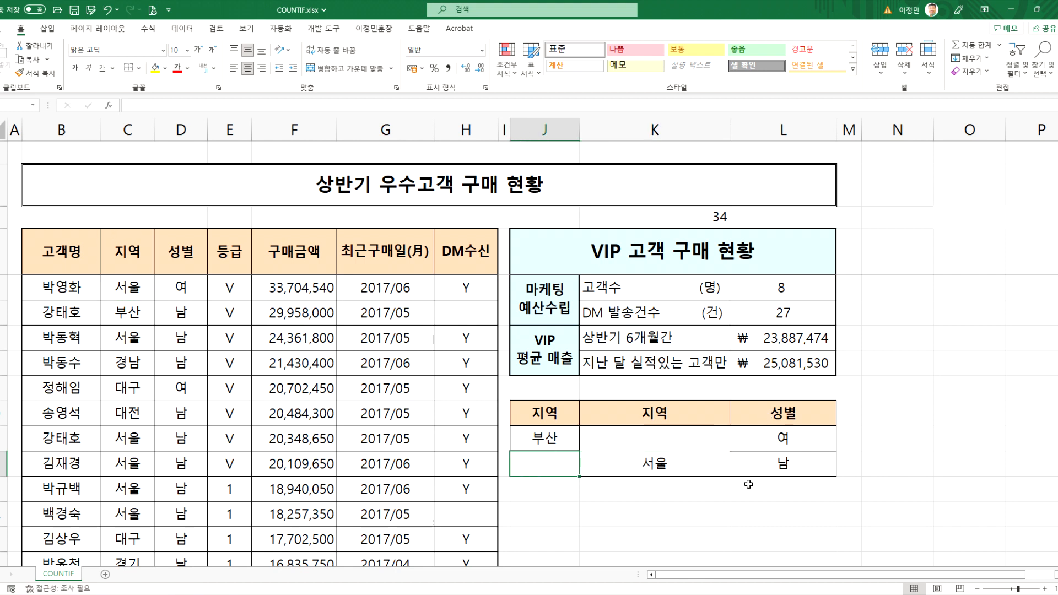
drag(796, 491, 782, 543)
key(ctrl+c)
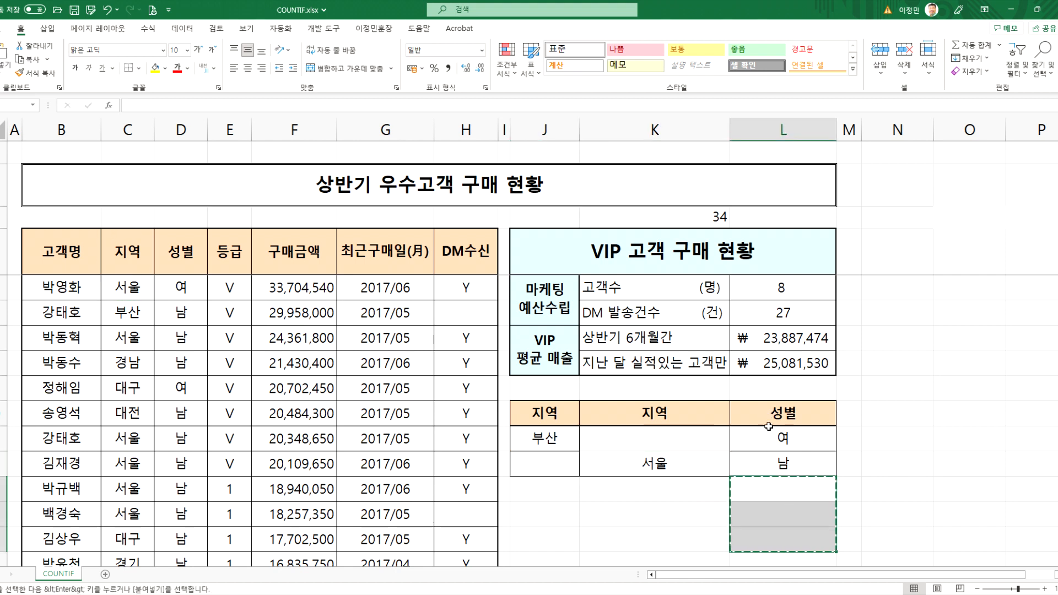
click(771, 413)
drag(770, 414, 744, 435)
key(Return)
click(673, 498)
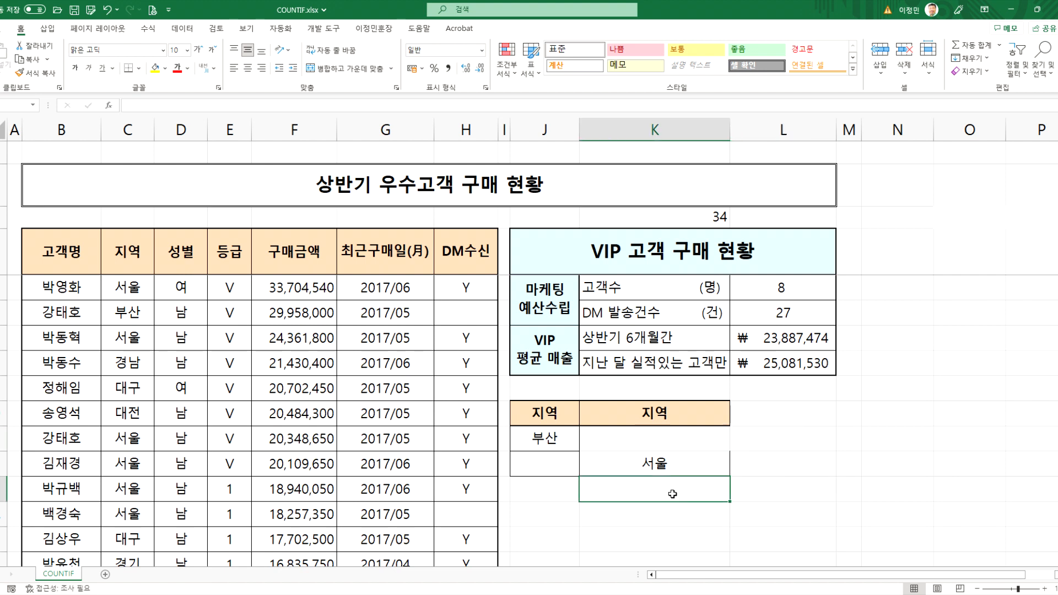
- Replace the 지역 block in K10 with the 성별 header and 여 from the customer table, and delete 서울 from K12
click(628, 460)
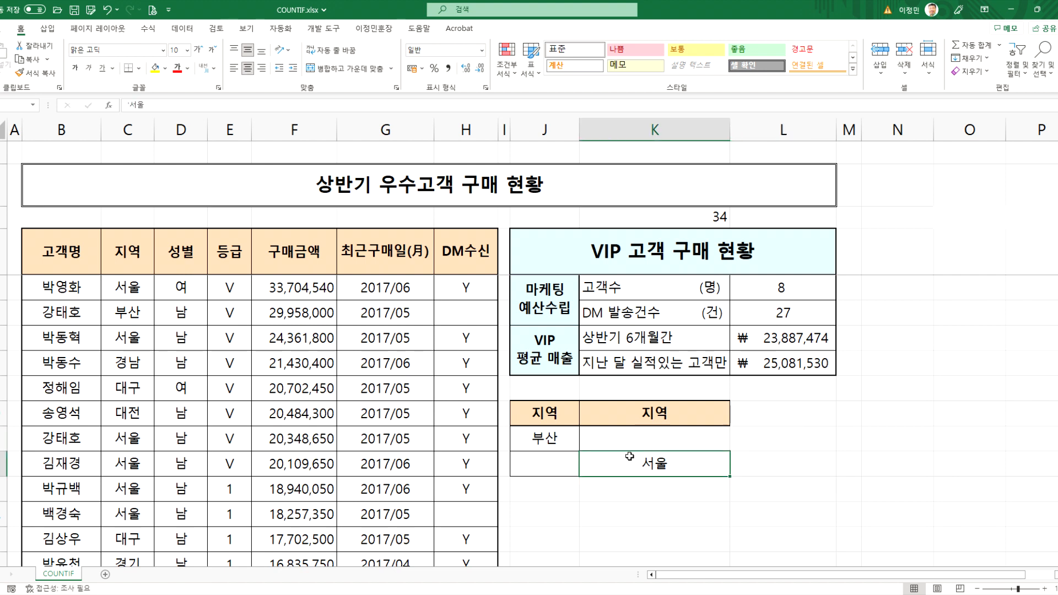
mouse_move(630, 453)
mouse_down()
mouse_move(637, 439)
mouse_move(612, 466)
mouse_up()
drag(190, 265, 186, 290)
key(ctrl+c)
click(668, 420)
key(ctrl+v)
key(Escape)
click(665, 467)
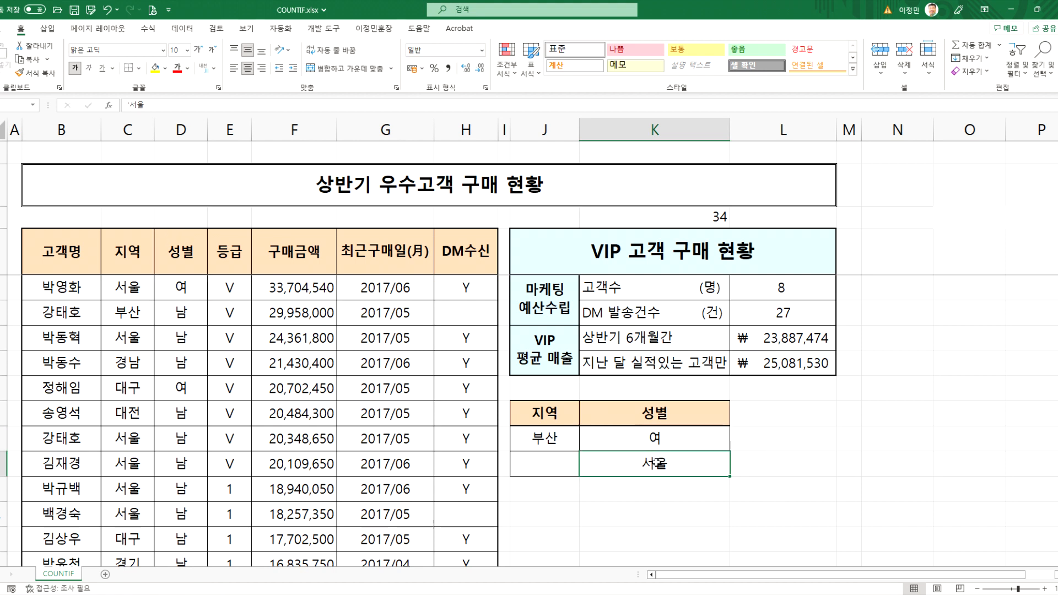
key(Delete)
click(637, 442)
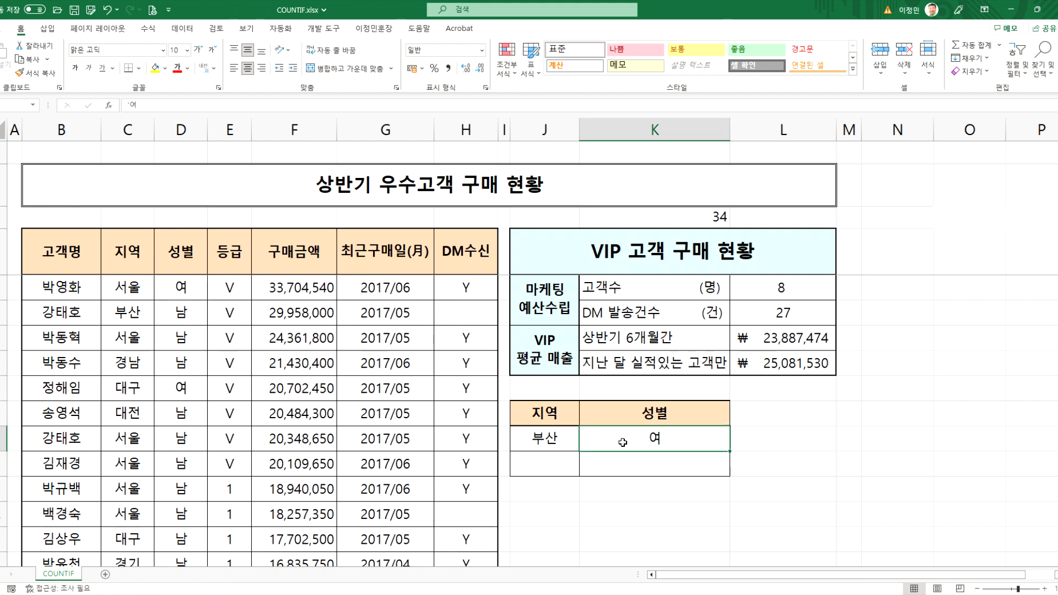
- Review the 지역/성별 block in J10:K11, and move 여 down to K12, one row below 부산
drag(545, 413, 631, 447)
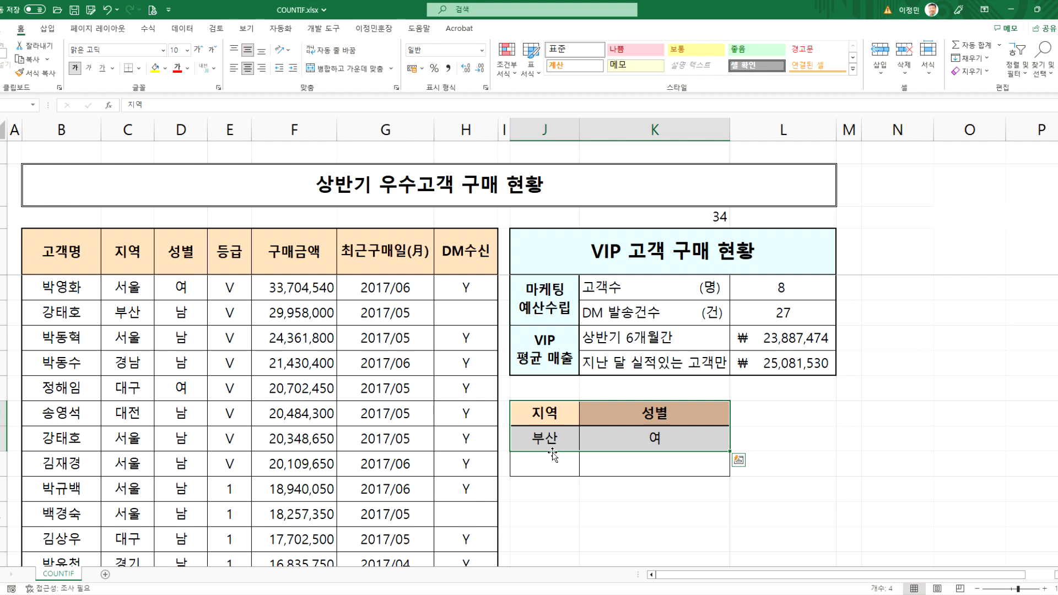
click(638, 442)
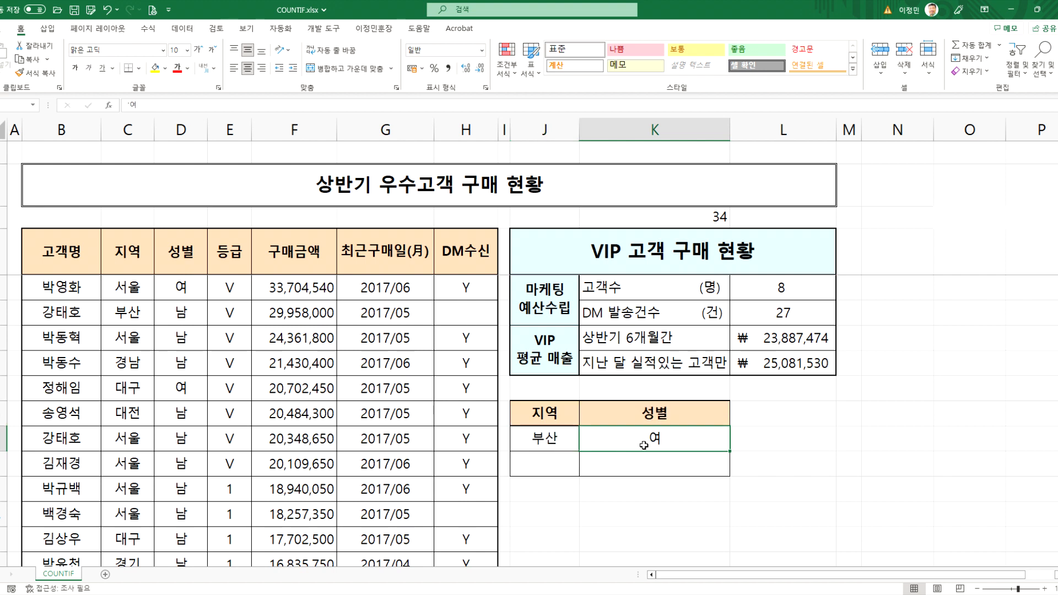
click(543, 438)
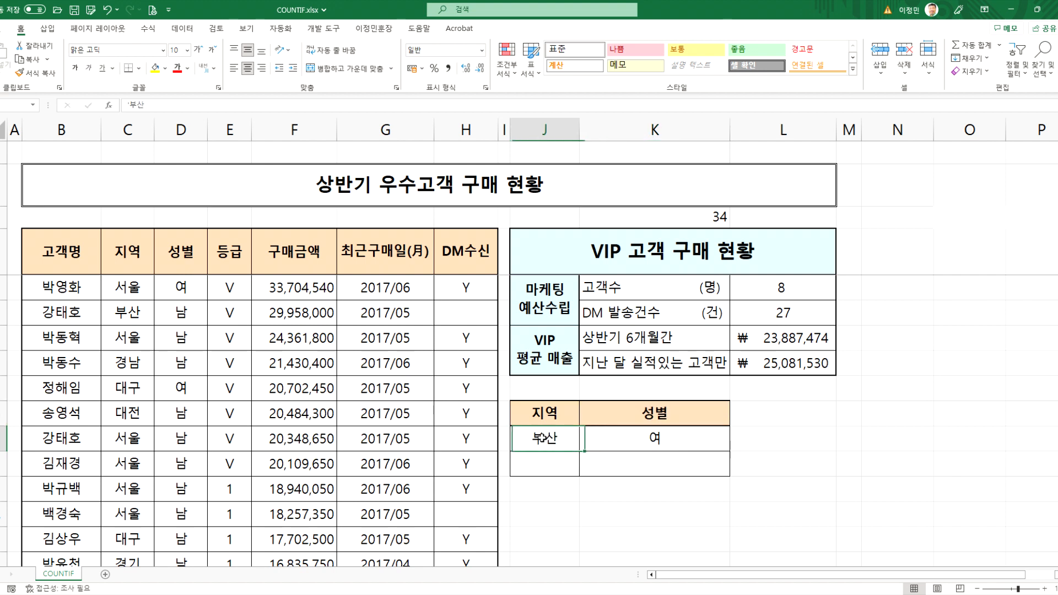
click(622, 441)
drag(622, 452, 619, 466)
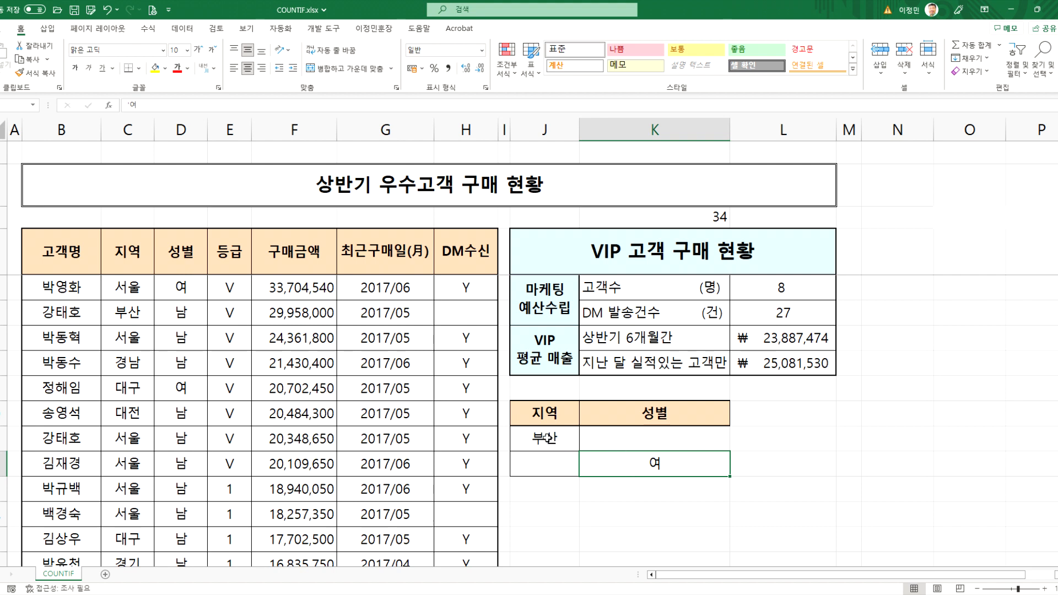
- Compare the 부산 row with the 여 row, and return 여 to K11 beside 부산
drag(531, 437, 646, 438)
drag(542, 461, 639, 465)
click(551, 416)
drag(559, 414, 626, 433)
click(628, 457)
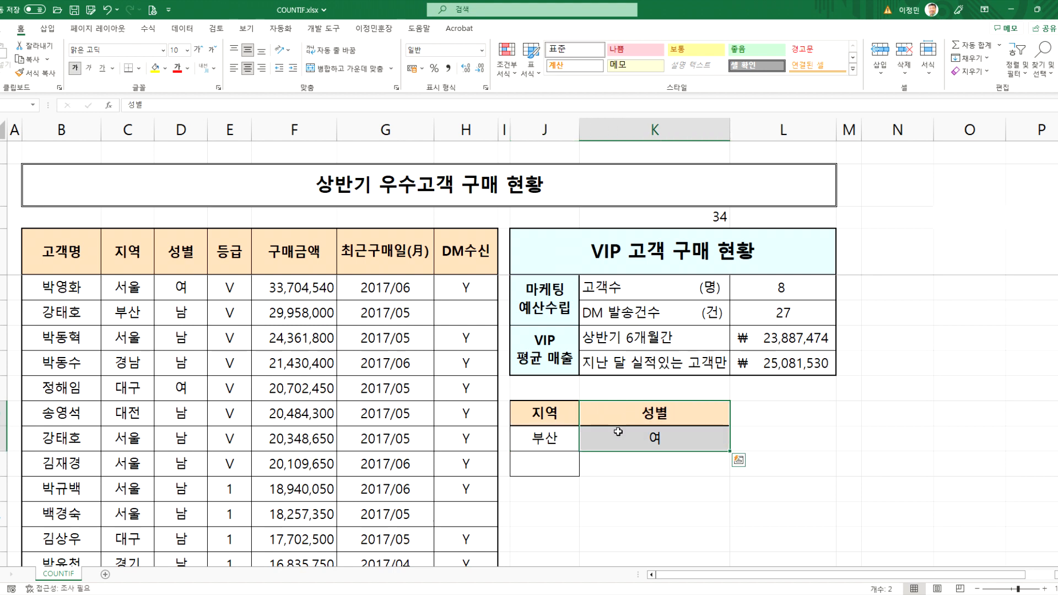
- Clear 성별 and 여 from K10:K11 and copy the 지역 header with 서울 from the customer table there
key(Delete)
click(141, 261)
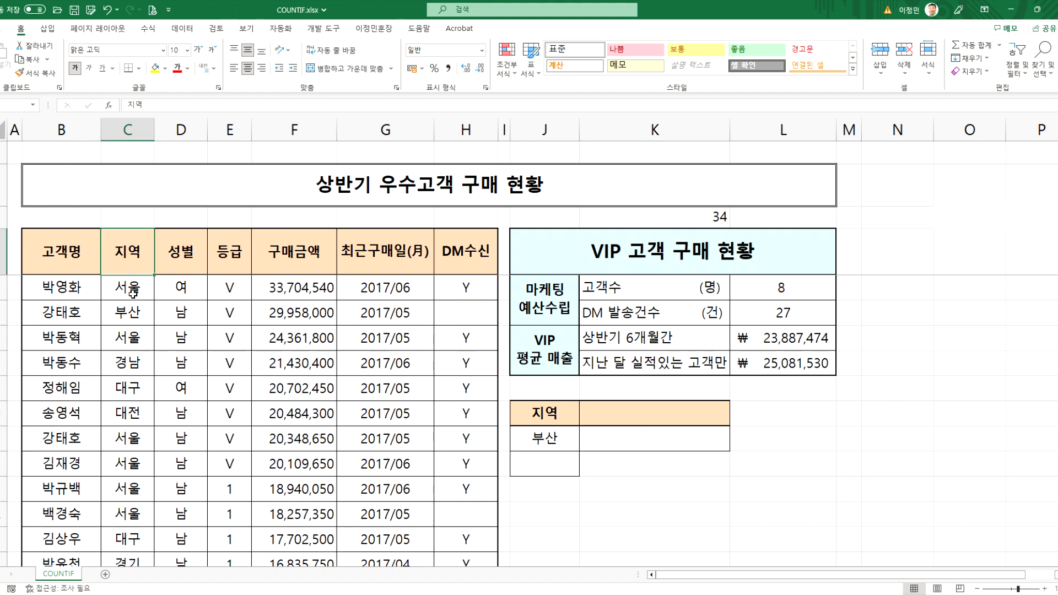
drag(135, 267, 135, 283)
key(ctrl+c)
click(624, 422)
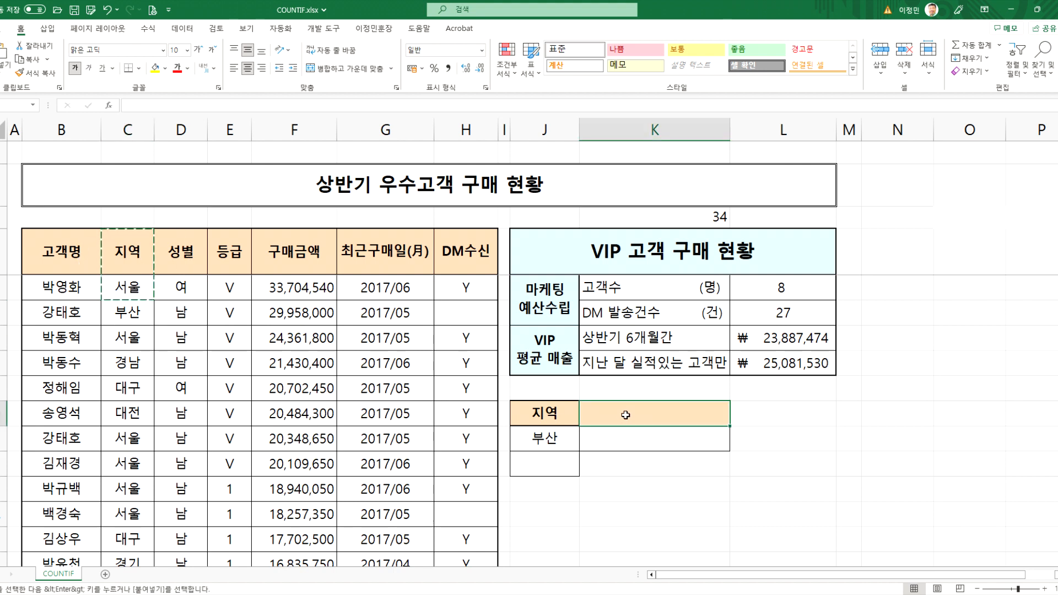
key(ctrl+v)
drag(540, 415, 662, 440)
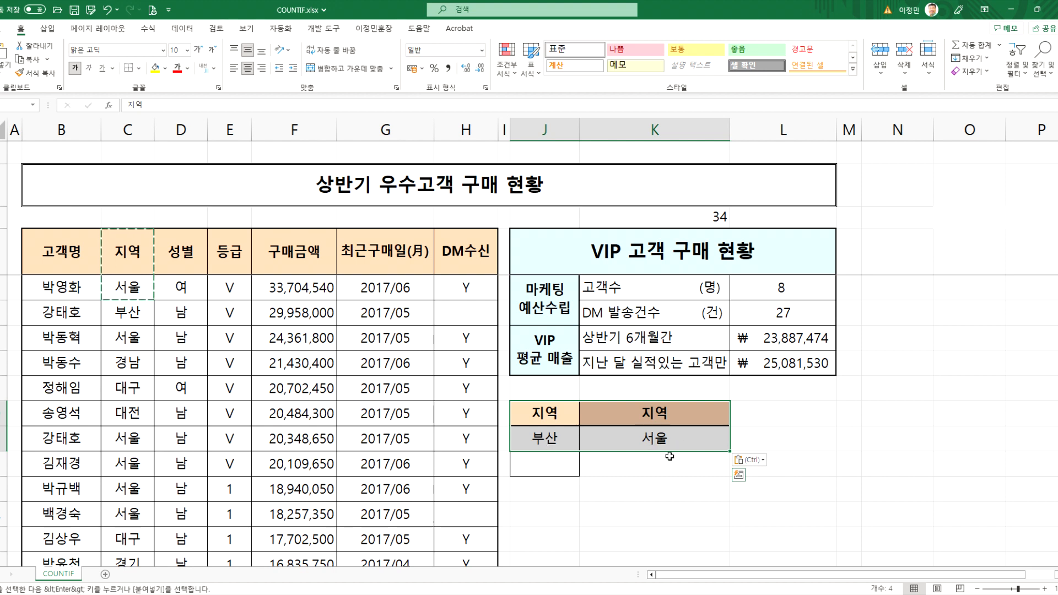
- Move 서울 from K11 to K12, one row below 부산
click(625, 444)
click(624, 467)
click(619, 437)
drag(609, 449, 618, 469)
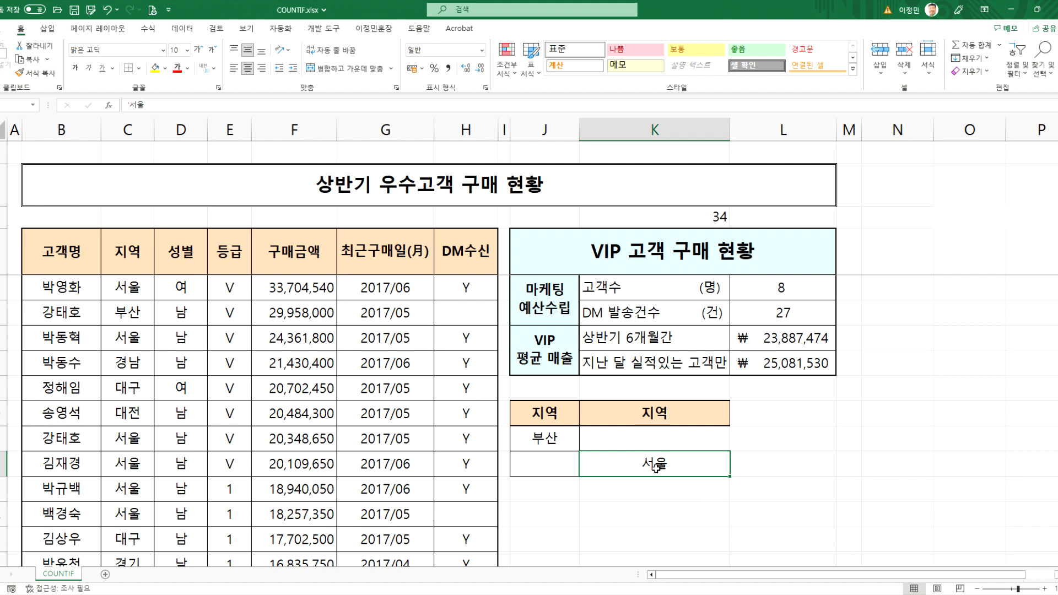
- Build a single-column block in L10:L12 by copying 지역 and 부산 to L10 and 서울 to L12
drag(554, 416, 545, 441)
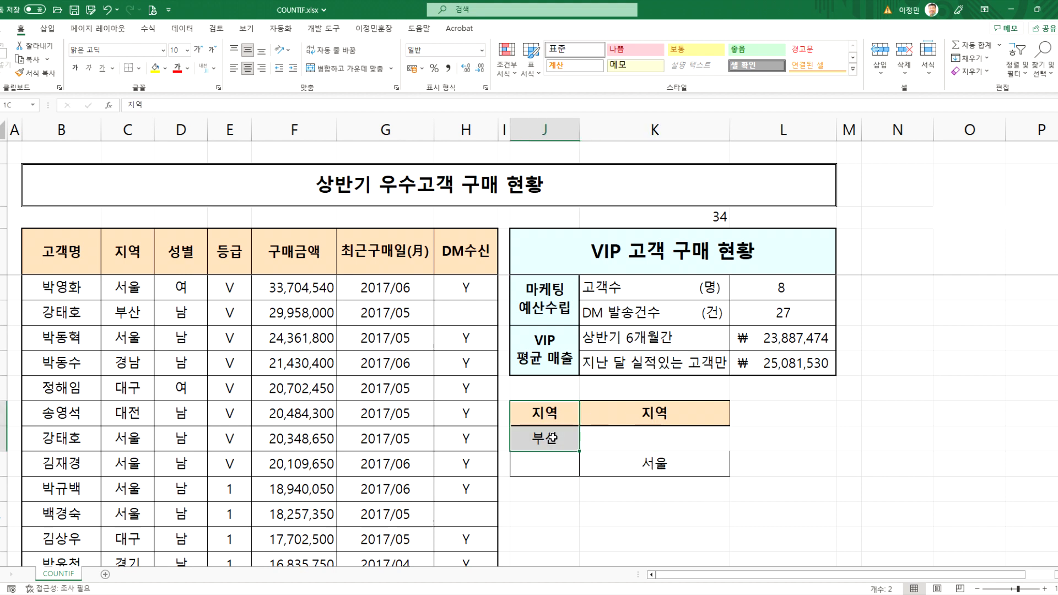
key(ctrl+c)
click(803, 420)
key(ctrl+v)
click(683, 465)
key(ctrl+c)
click(771, 465)
key(ctrl+v)
drag(768, 414, 765, 474)
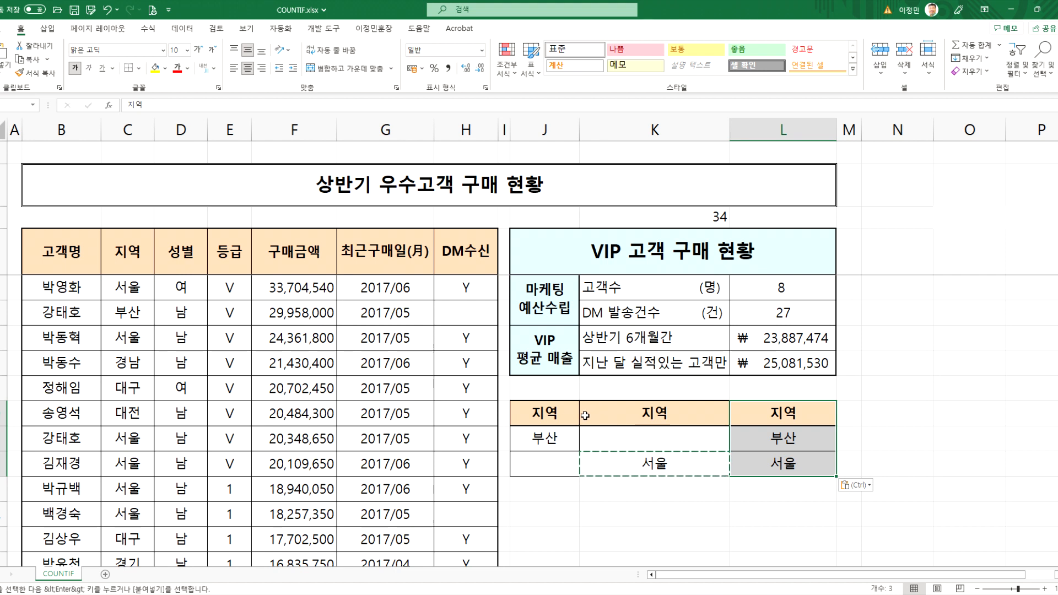
- Clear the contents and formatting of K10:L12, using blank cells copied from below, leaving the 지역/부산 block
drag(623, 412, 783, 471)
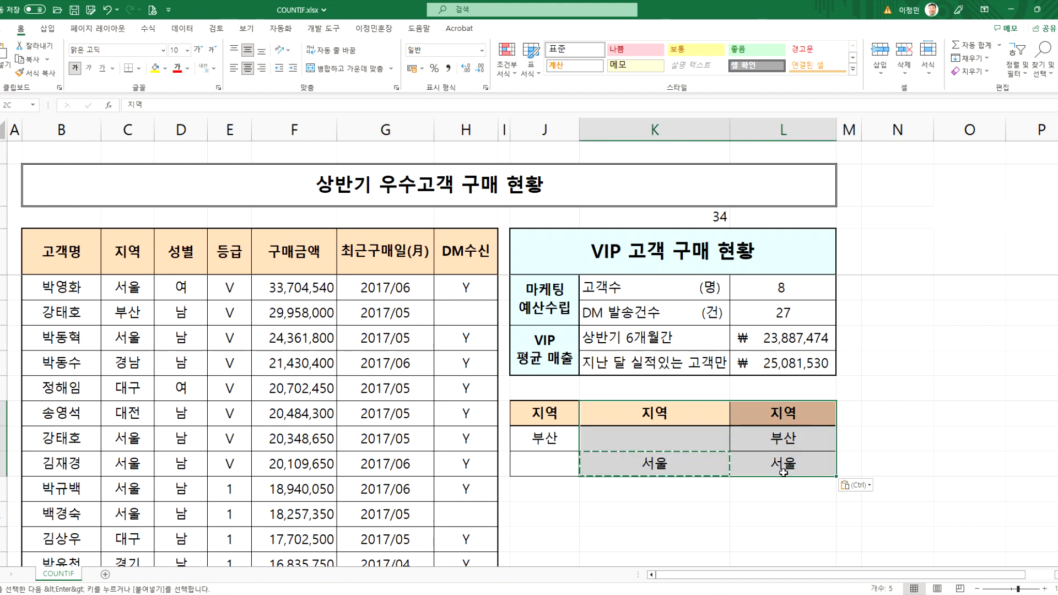
key(Escape)
click(633, 504)
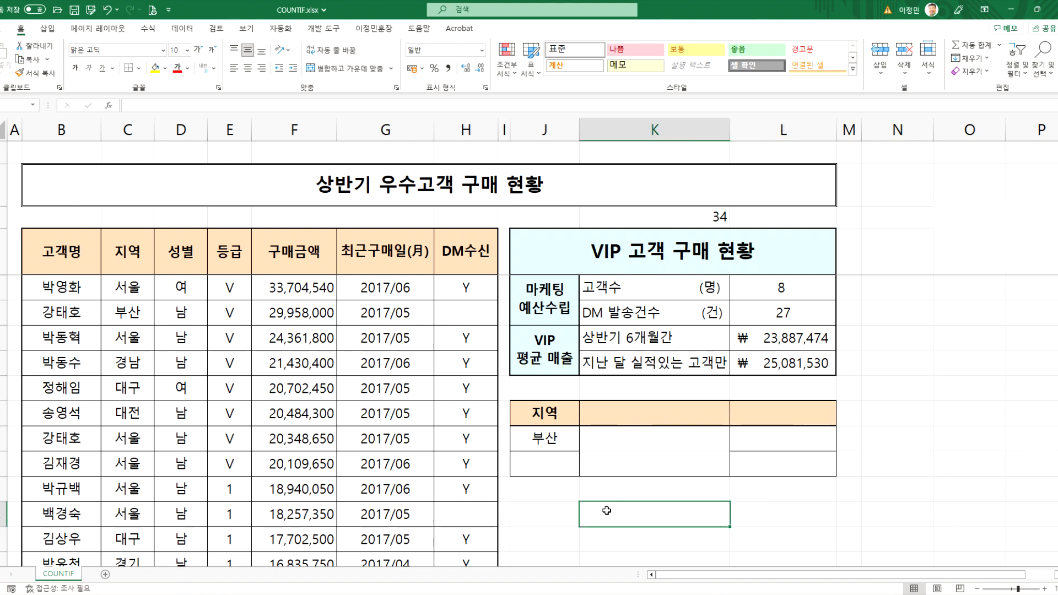
drag(614, 492, 766, 535)
key(ctrl+c)
click(650, 419)
key(ctrl+v)
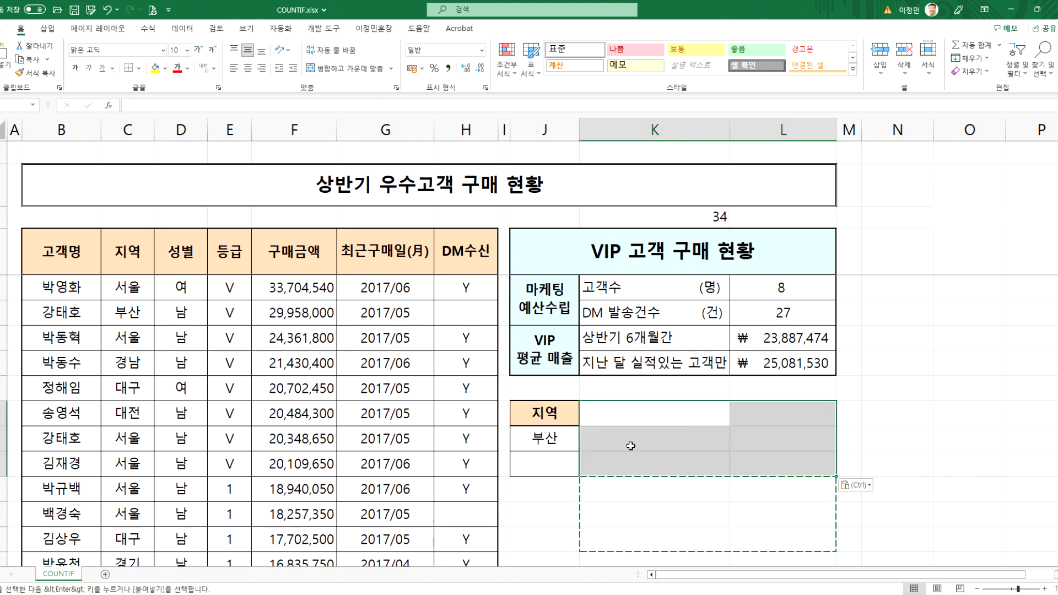
key(Escape)
click(545, 440)
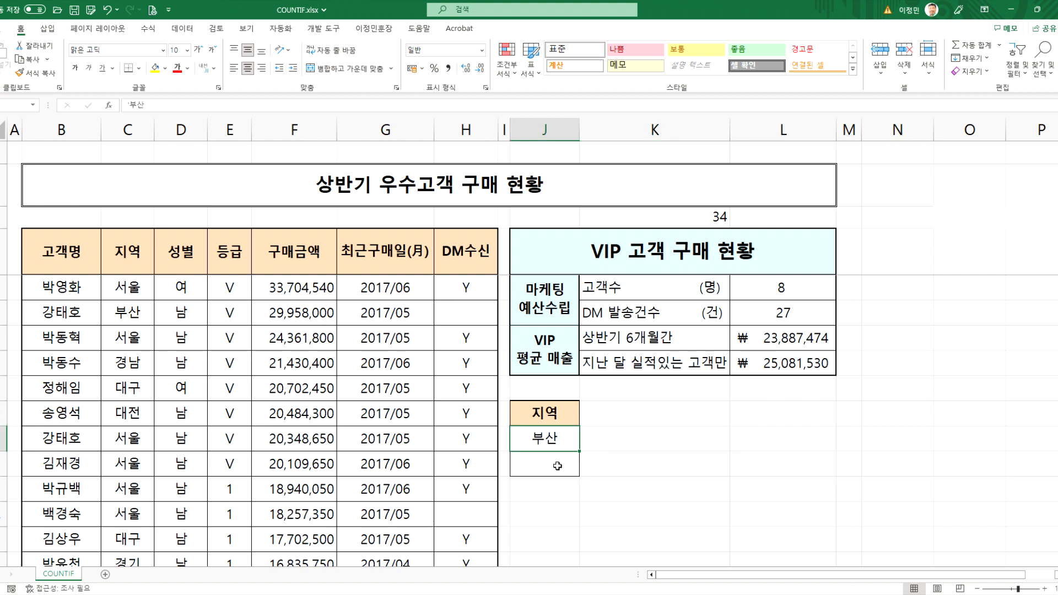
click(666, 415)
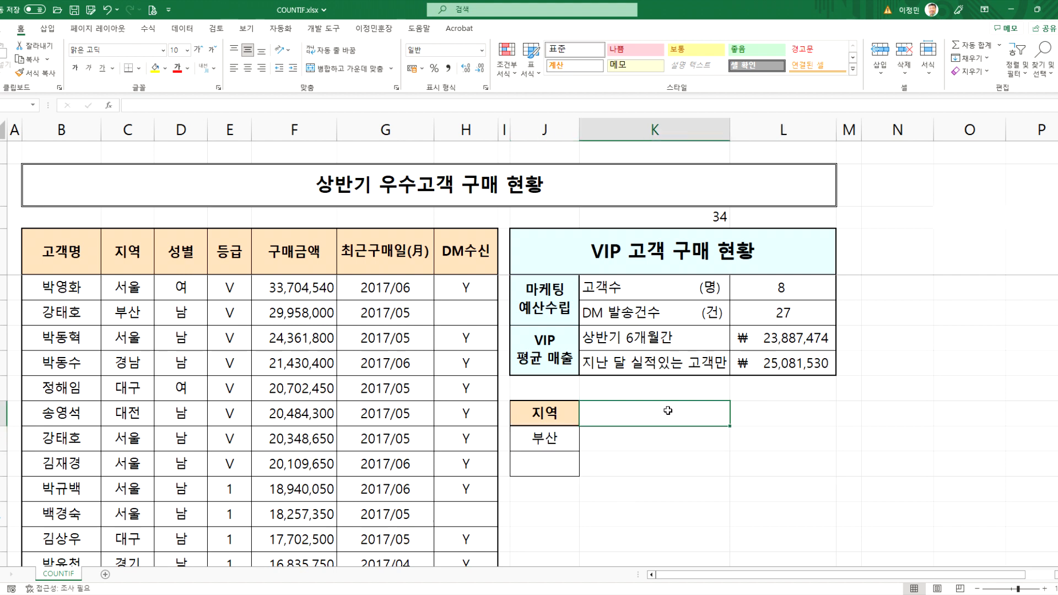
- Label cell K10 as 지역이 서울인 경우, beside the 지역 criteria header
text(지역이 서)
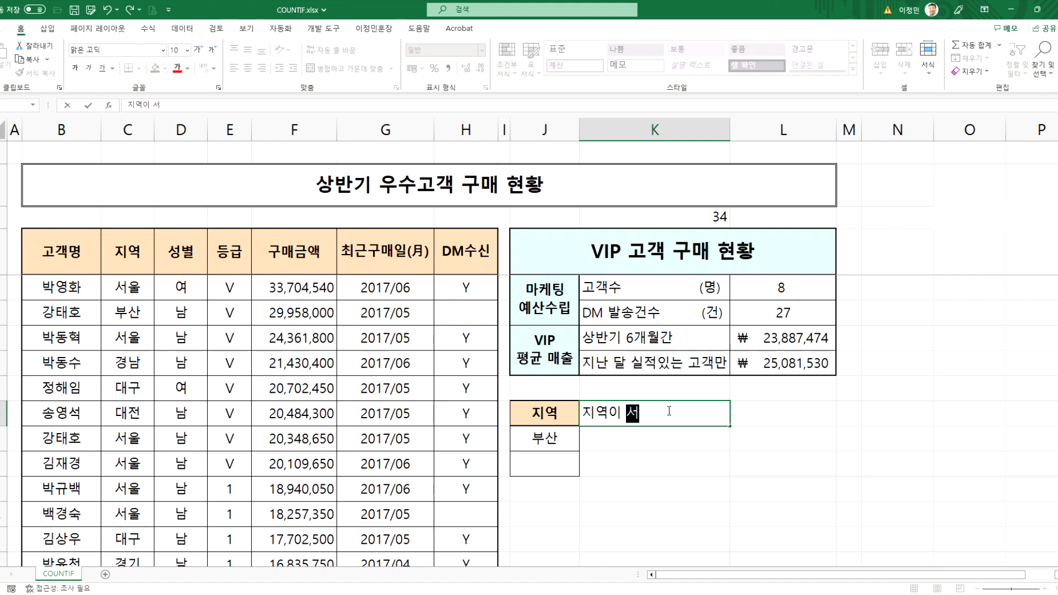
text(울인경우)
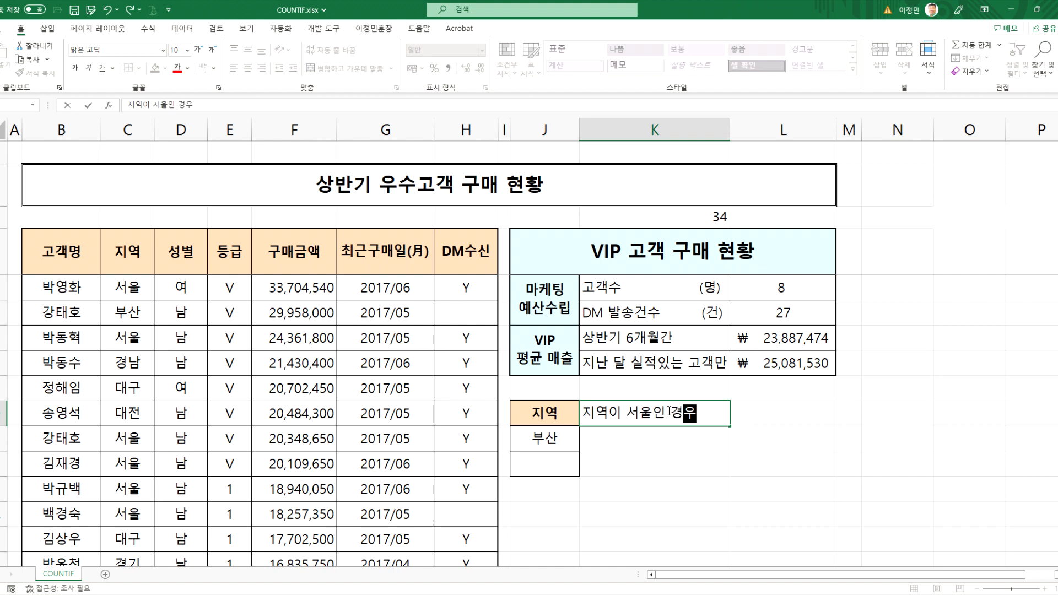
key(Return)
- Start a DCOUNTA formula in K11 with the customer table including its headers, B4:H38, as the database
text(=)
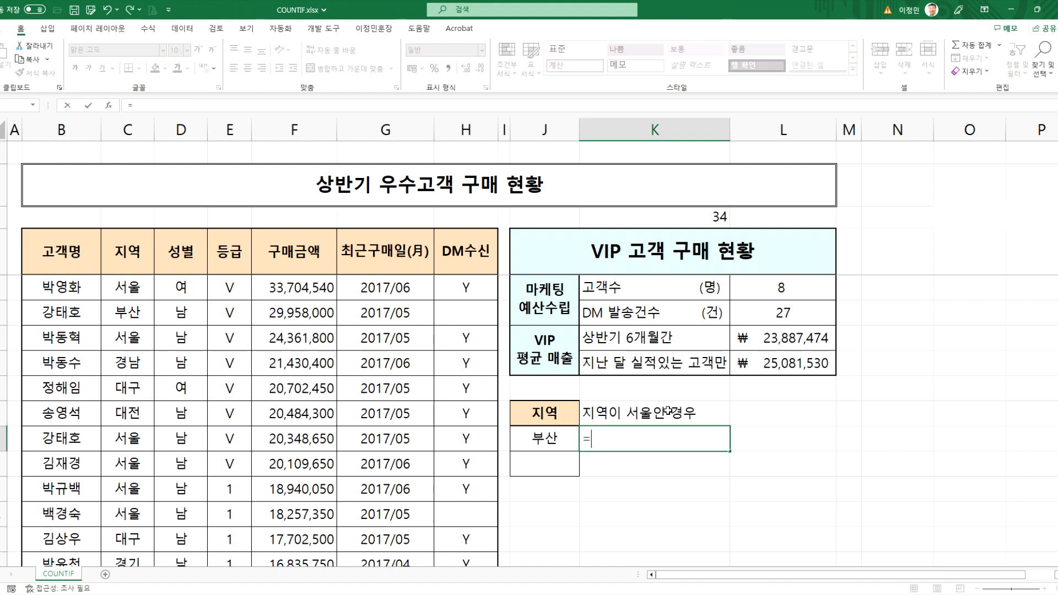
text(D)
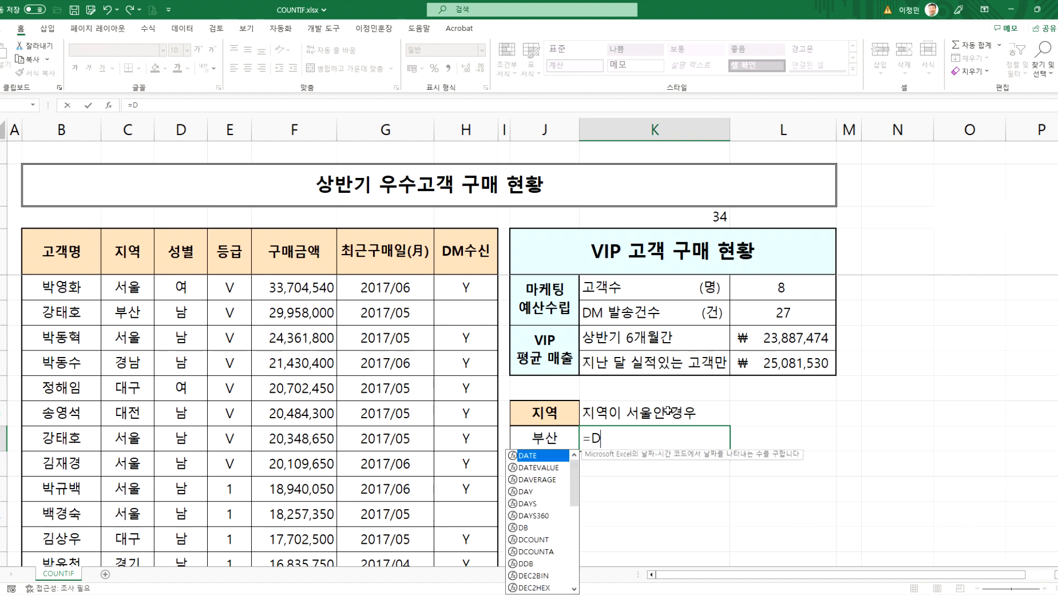
text(COUNT)
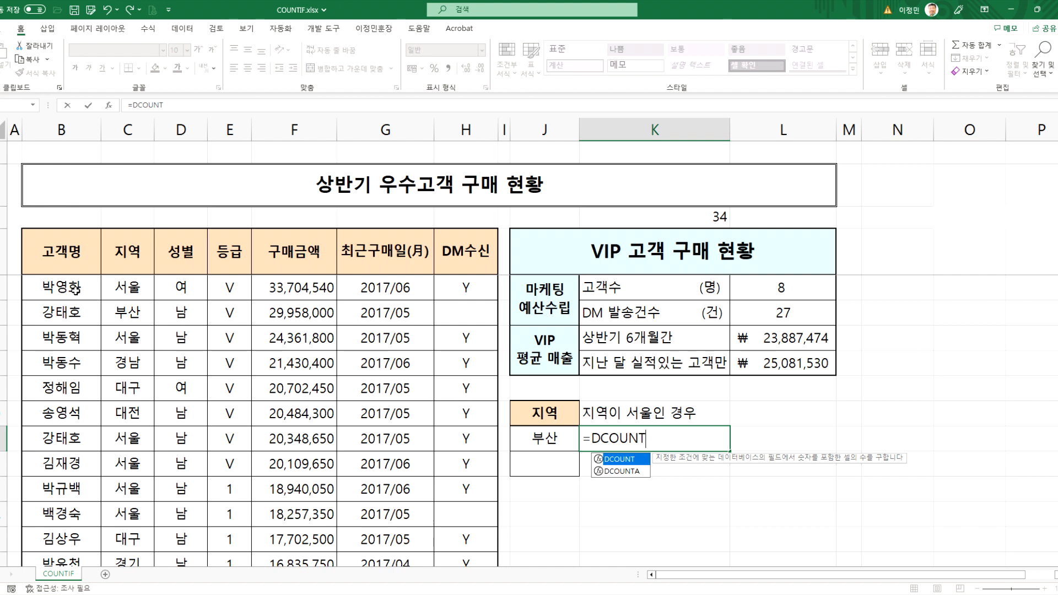
text(A)
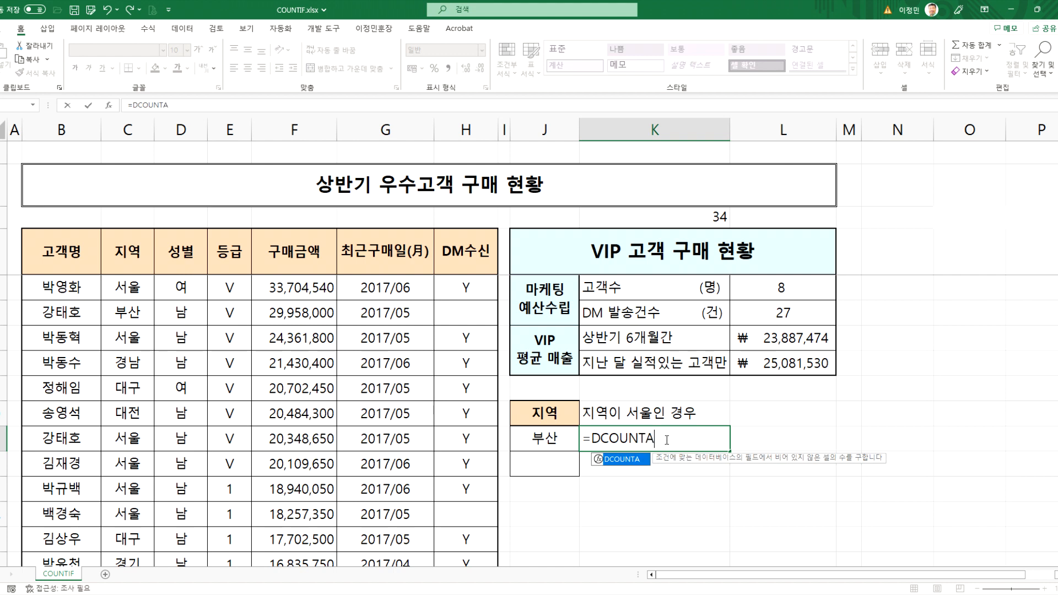
text(()
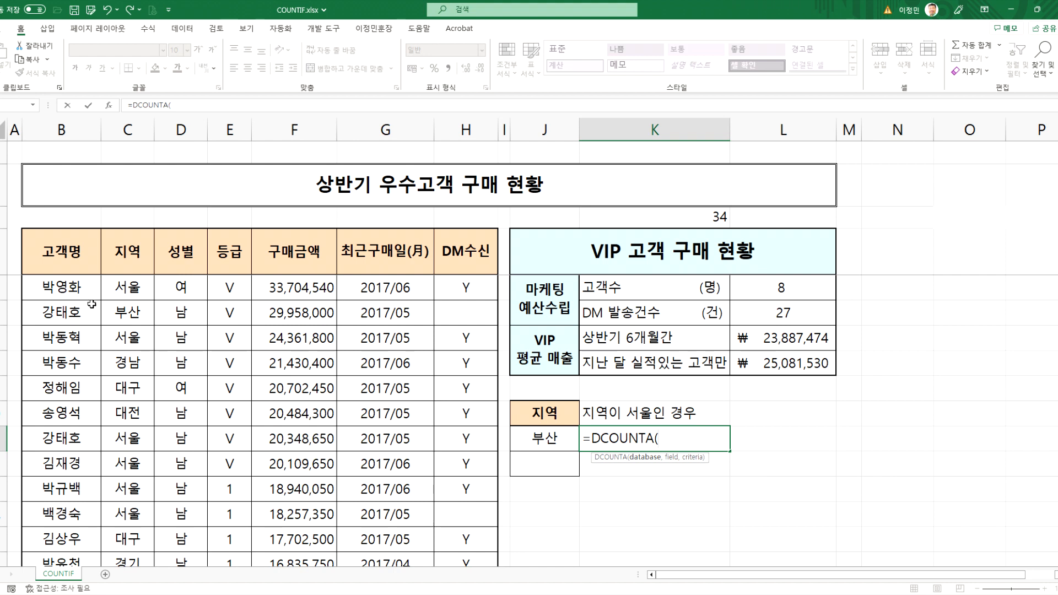
click(42, 247)
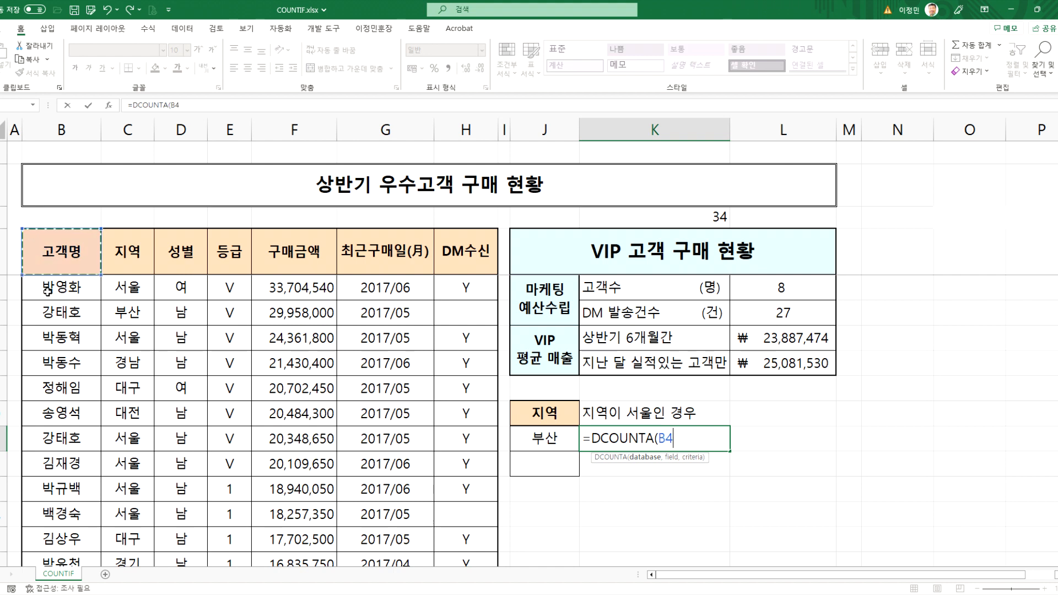
drag(49, 252, 449, 535)
drag(455, 488, 455, 488)
scroll(390, 404, up, 8)
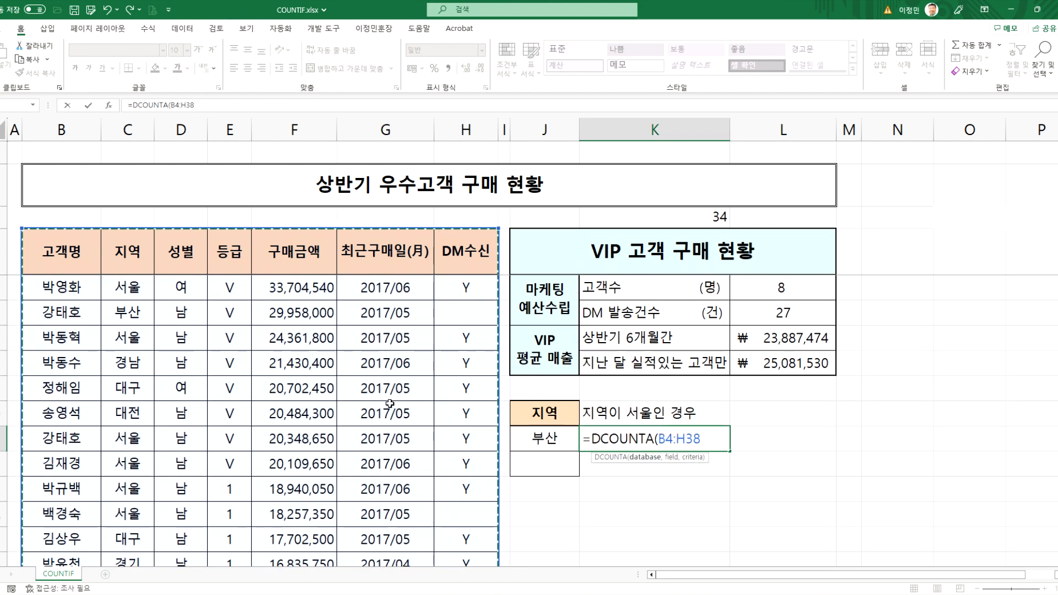
text(,)
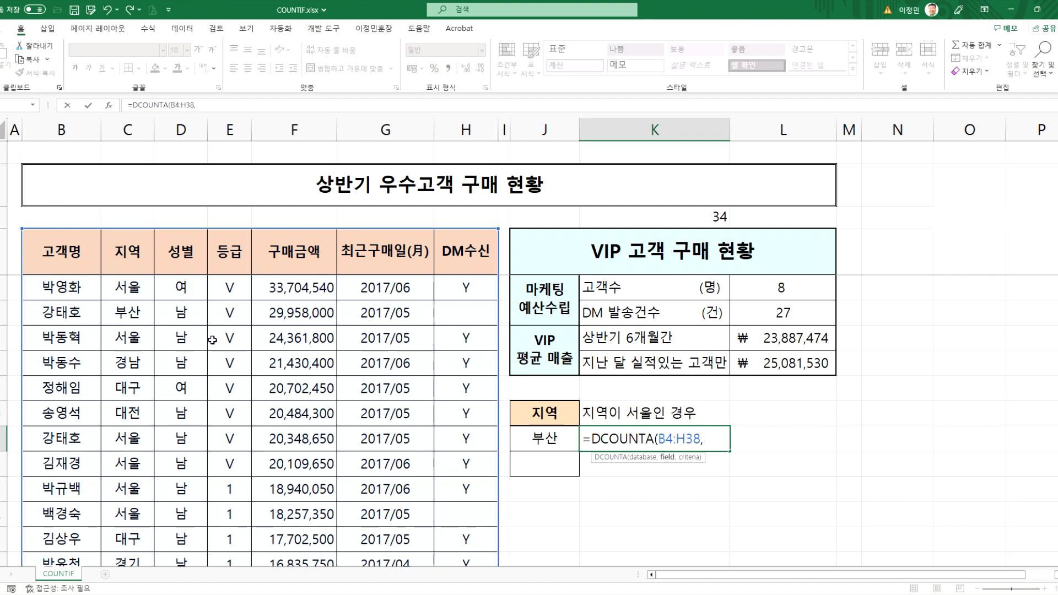
- Complete the DCOUNTA formula with the 고객명 header B4 as the field and C4:C5 as the criteria
click(76, 256)
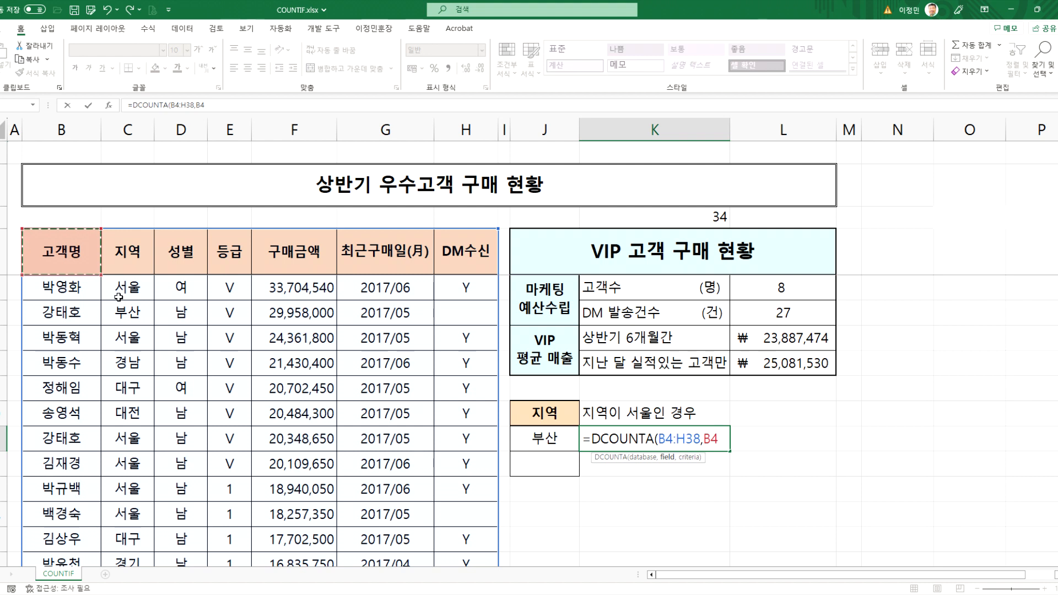
click(121, 263)
click(231, 255)
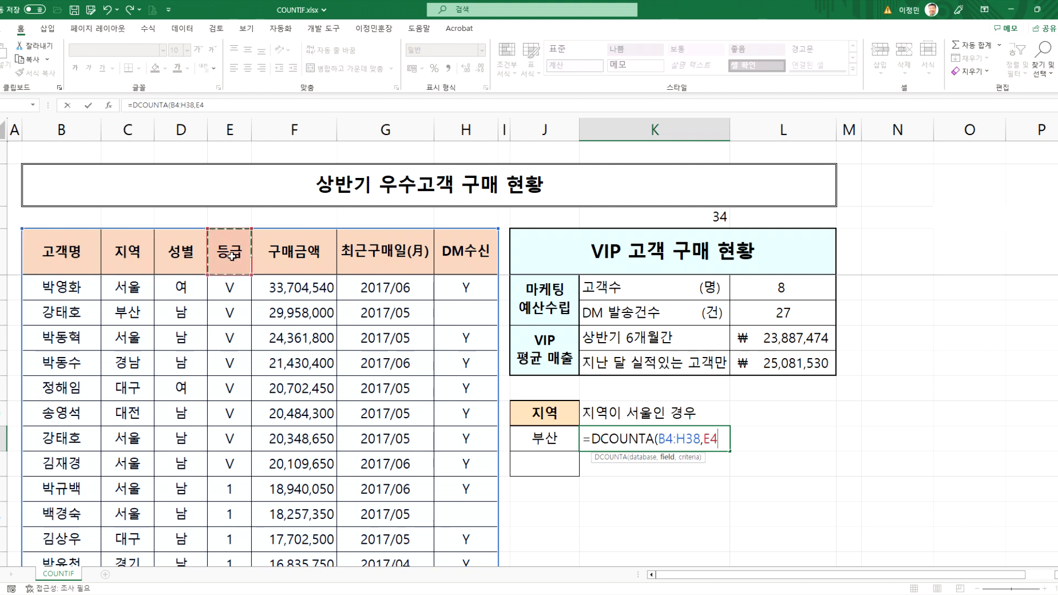
click(49, 255)
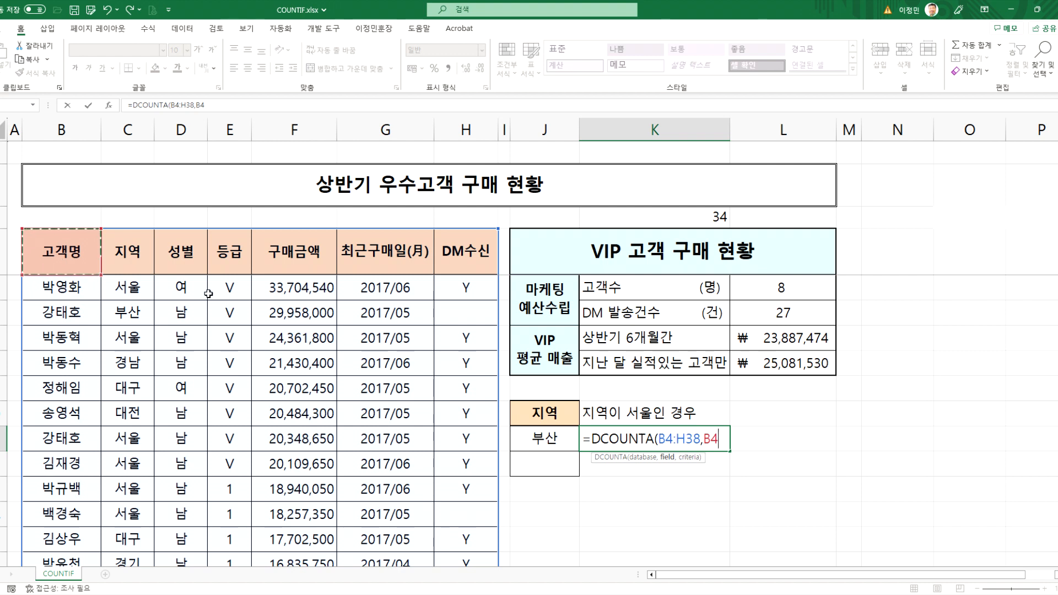
text(,)
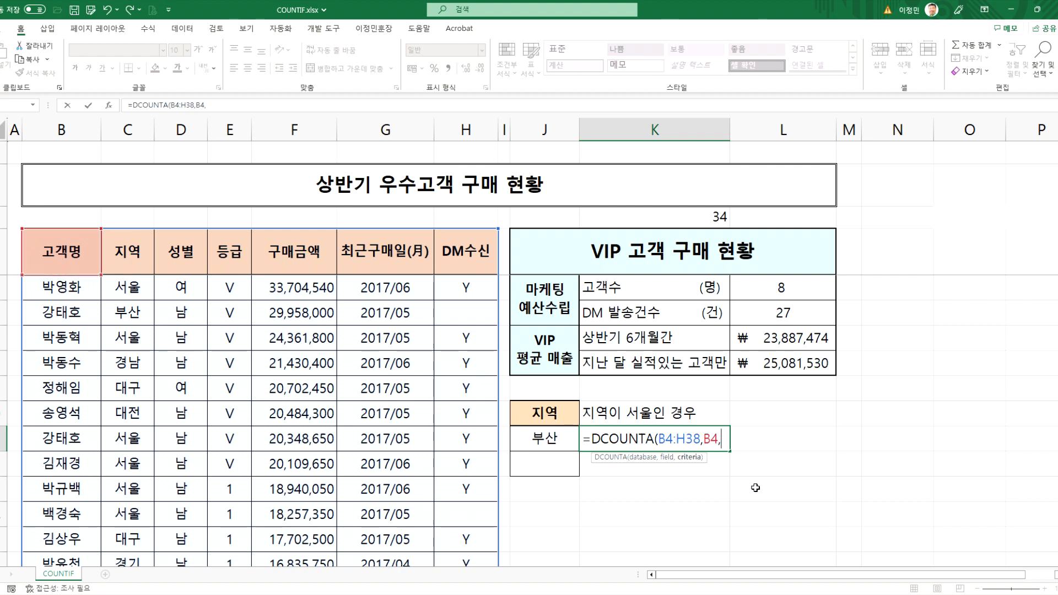
drag(131, 251, 131, 284)
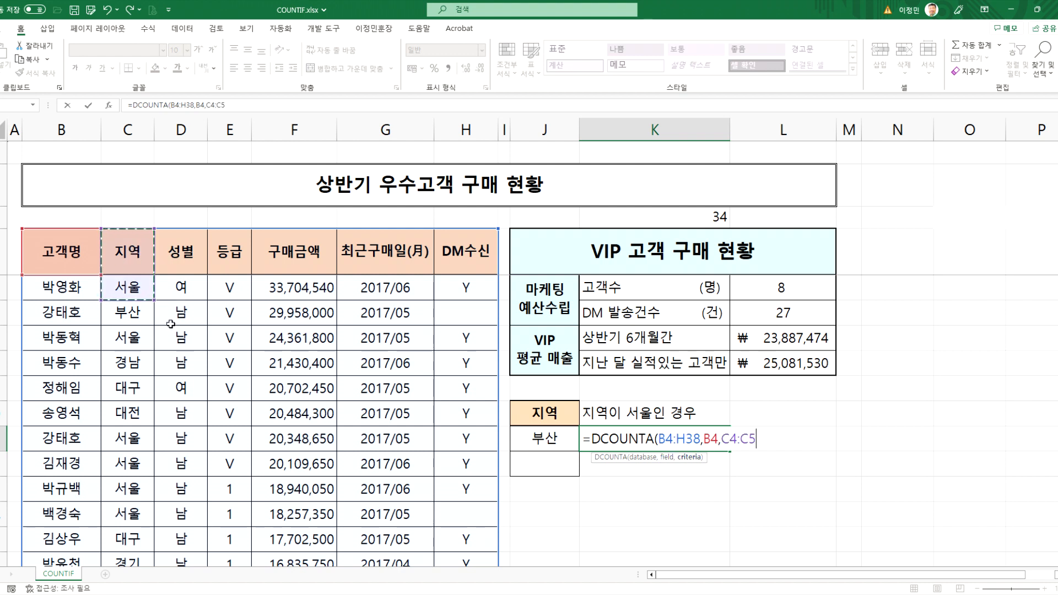
key(Return)
key(Up)
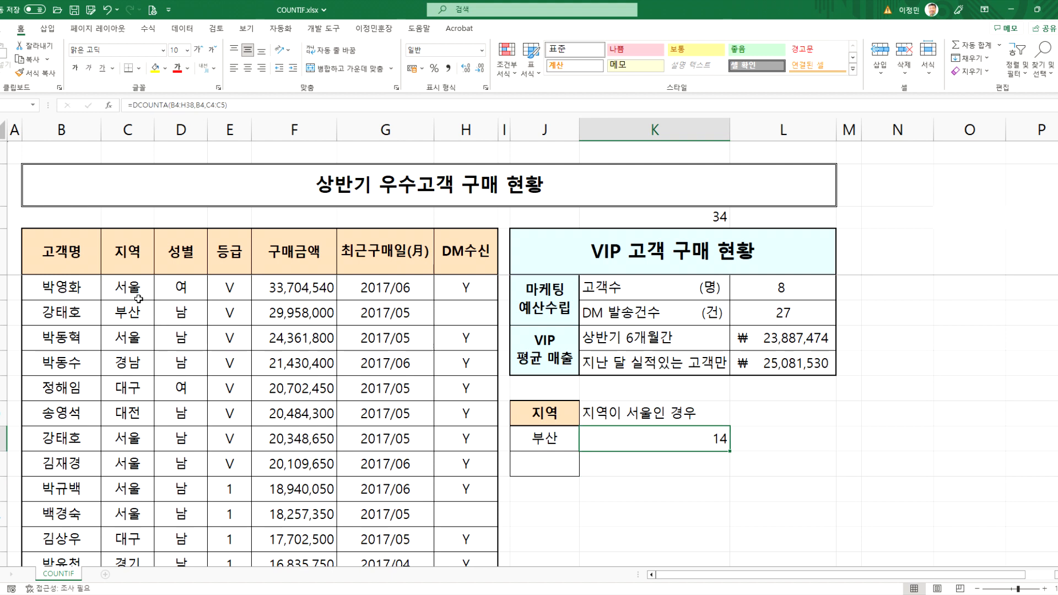
click(127, 259)
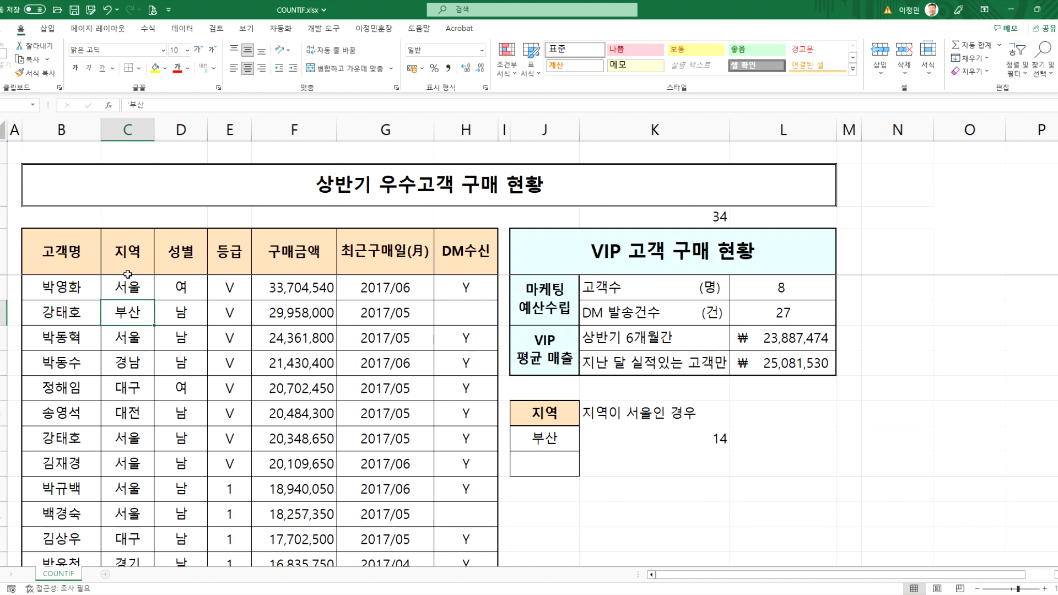
click(126, 311)
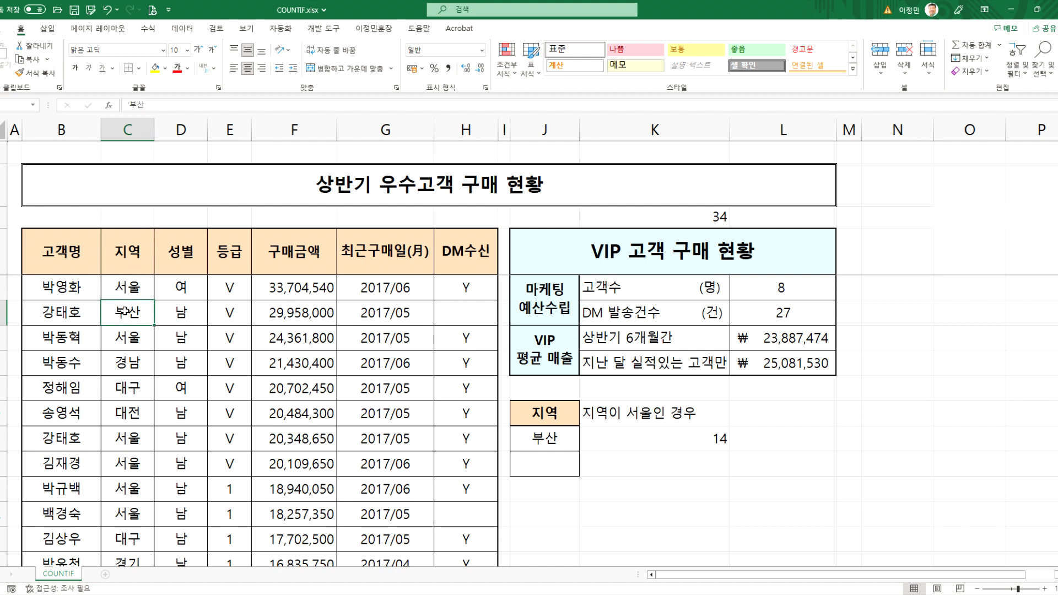
click(658, 442)
- Start a DCOUNT formula in K12 using the customer table range B4:H39 as the database
click(638, 467)
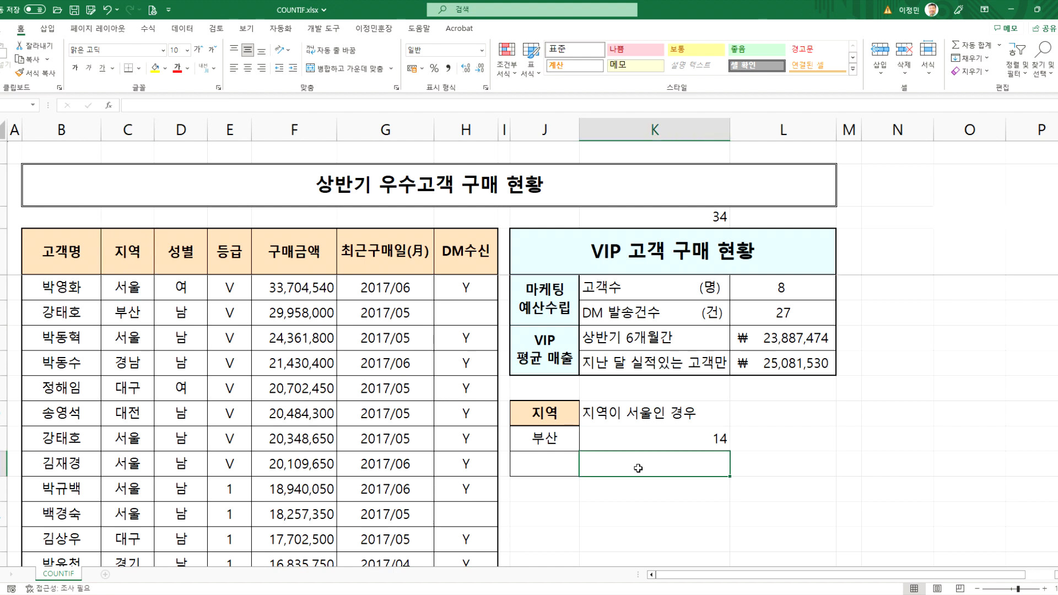
text(=ㅊ)
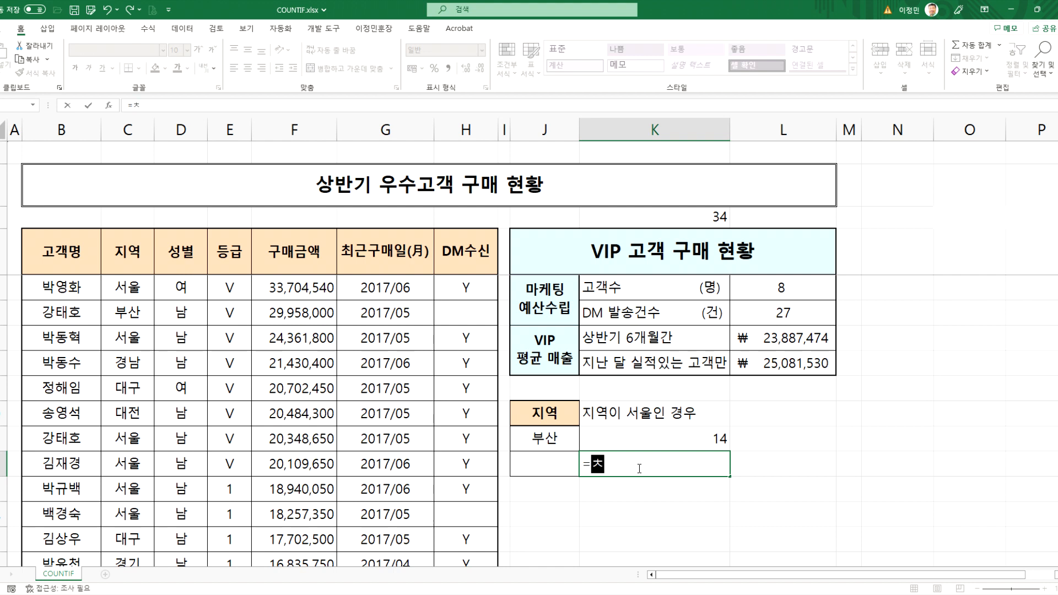
key(BackSpace)
text(DCOUNT()
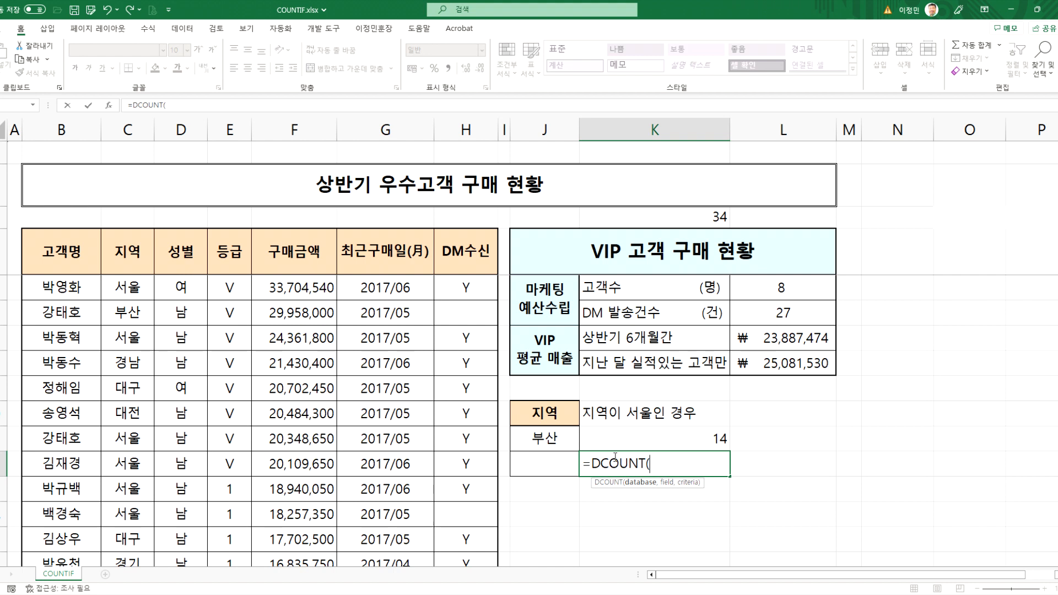
click(72, 262)
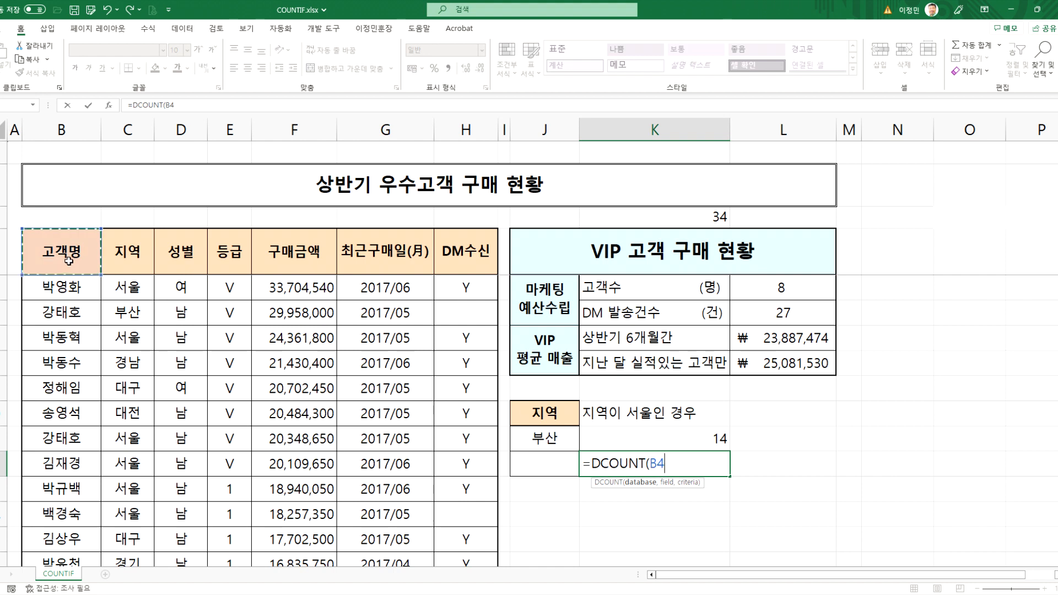
drag(93, 258, 496, 523)
scroll(551, 287, up, 10)
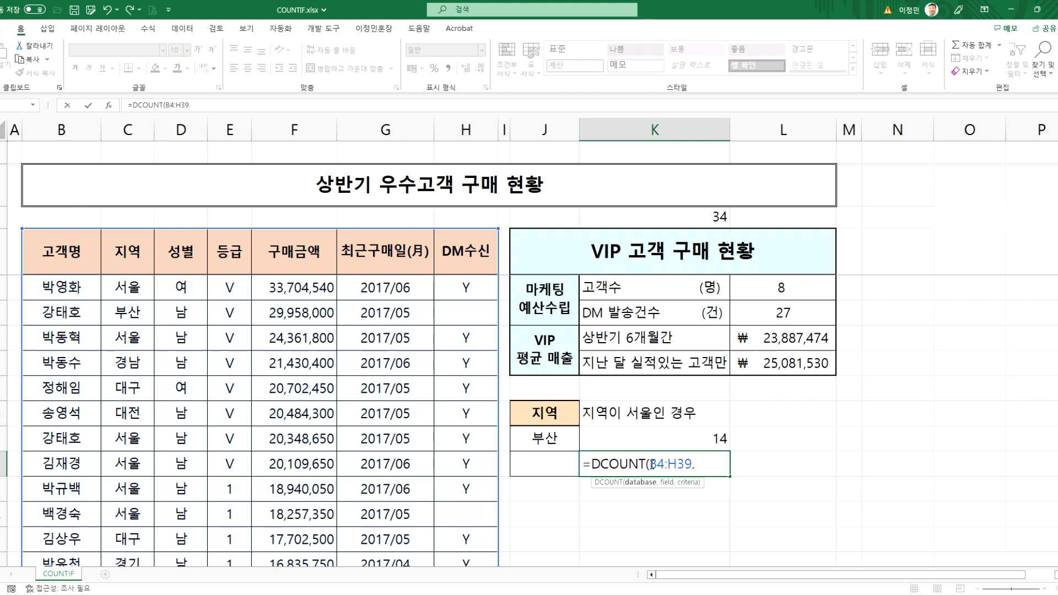
- Add the 구매금액 header F4 and the 지역/부산 block J10:J11 to the DCOUNT formula and try to enter it
click(296, 251)
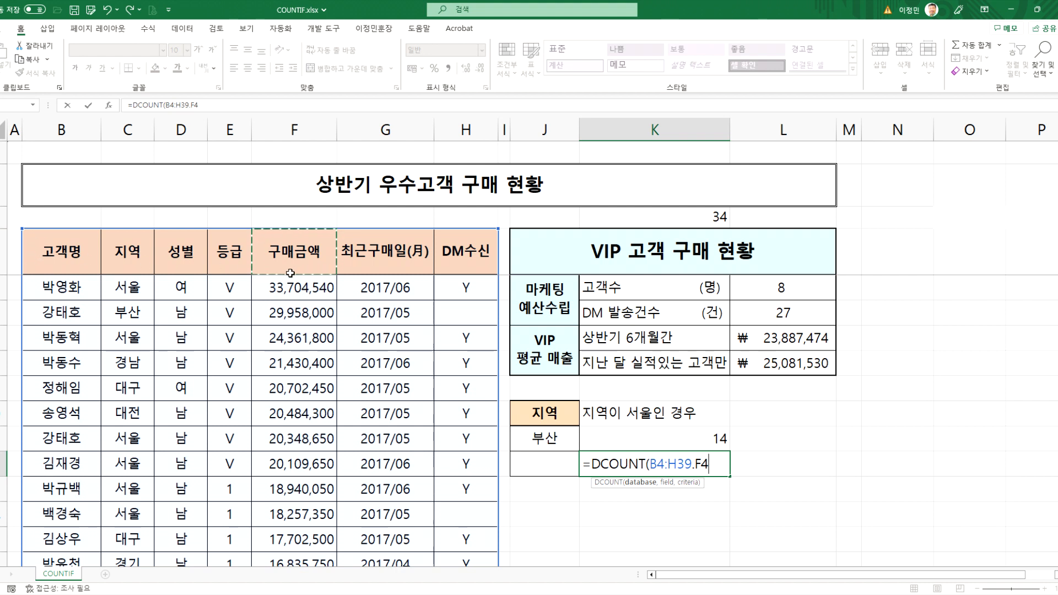
text(,)
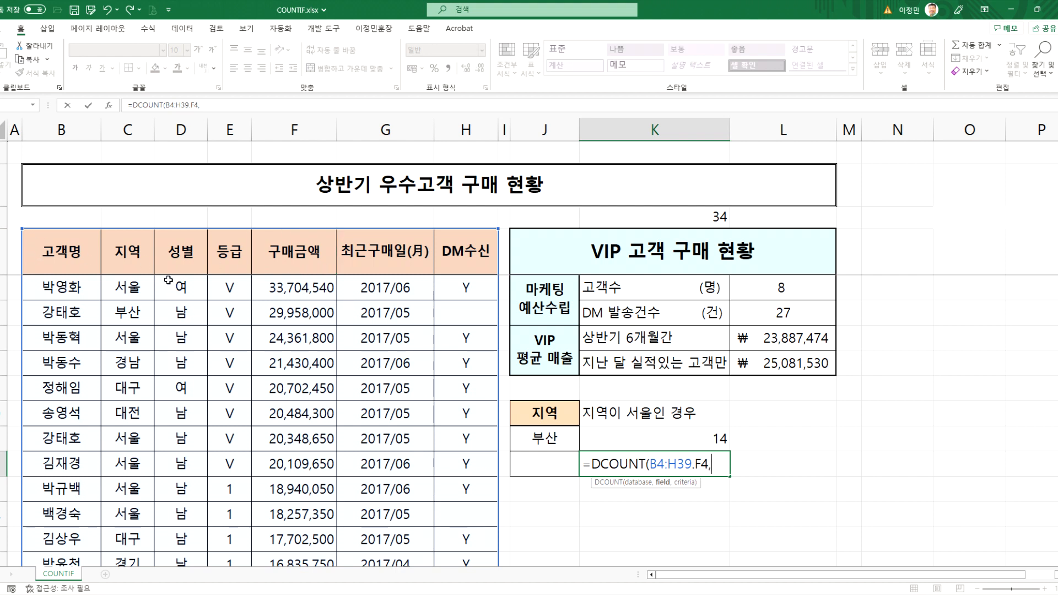
click(135, 256)
key(Down)
key(Down)
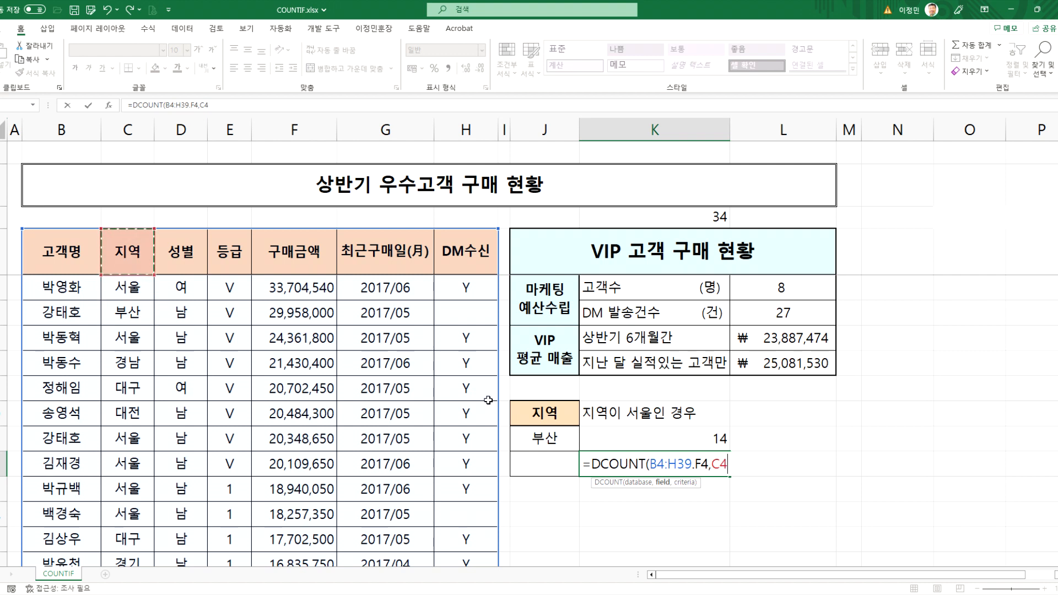
drag(536, 416, 535, 438)
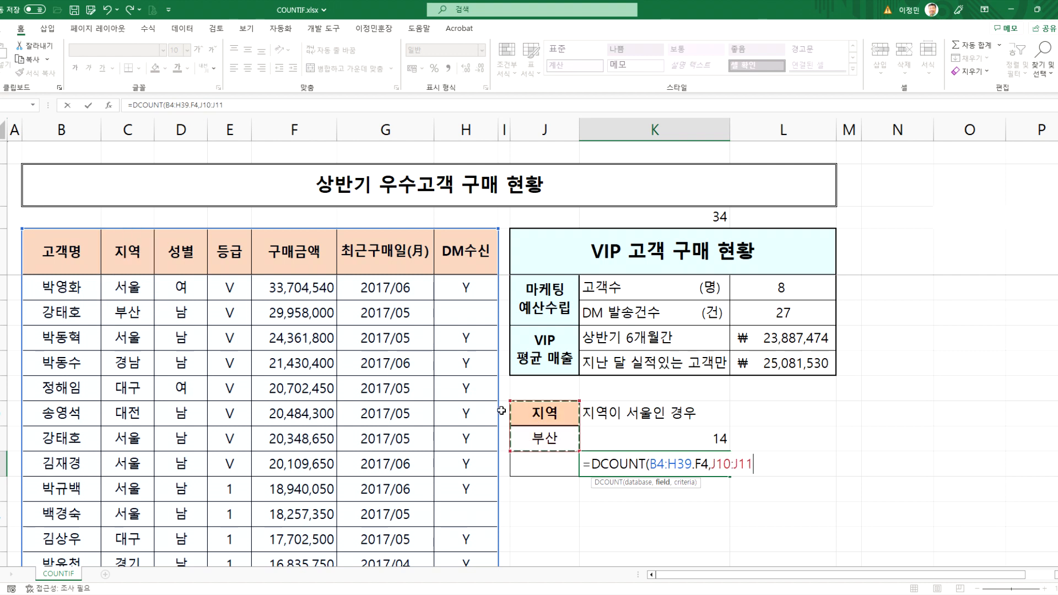
key(Return)
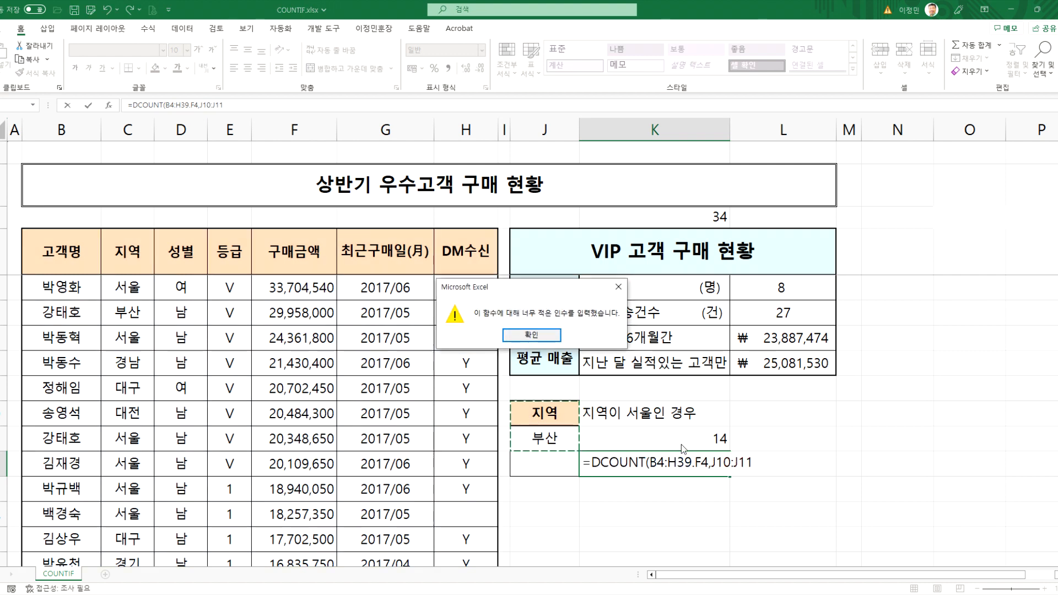
click(540, 337)
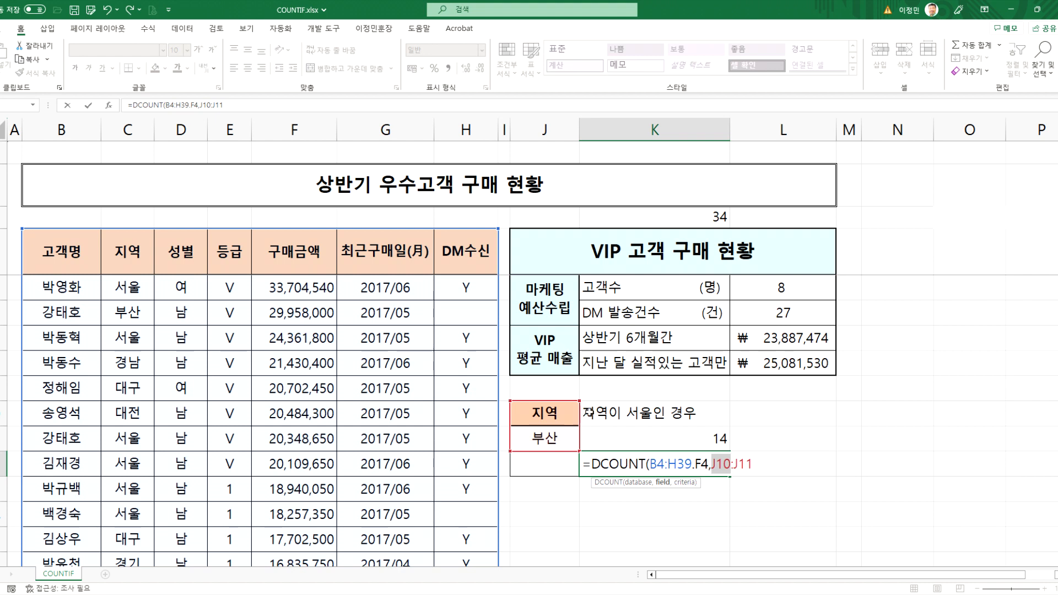
- Try to re-pick J10:J11 as the DCOUNT criteria, remove the surplus J11 reference and enter the formula
drag(556, 415, 558, 435)
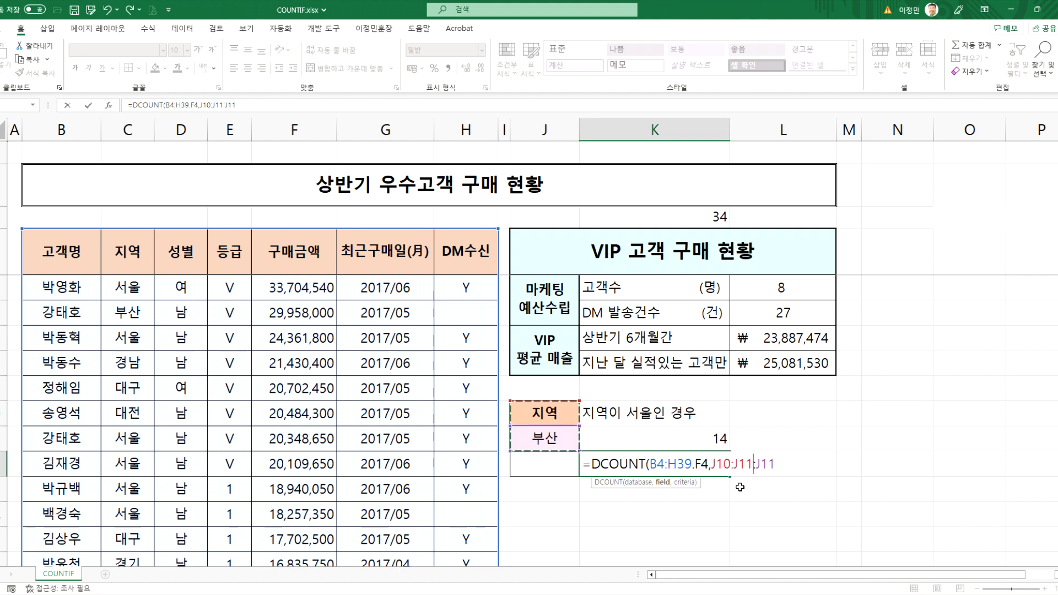
key(Delete)
key(Delete)
key(Delete)
key(Delete)
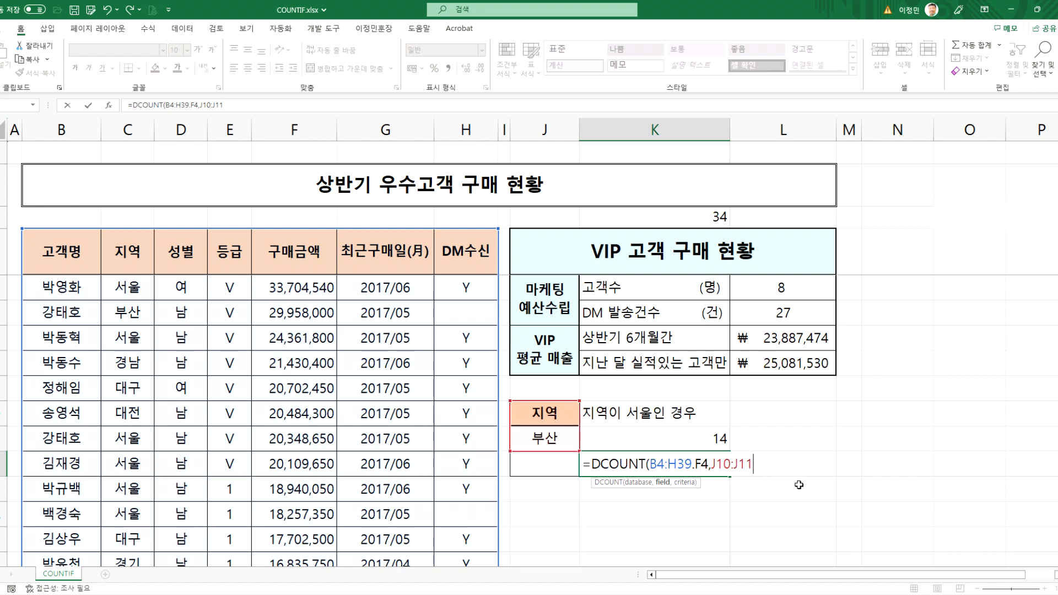
key(Return)
key(Return)
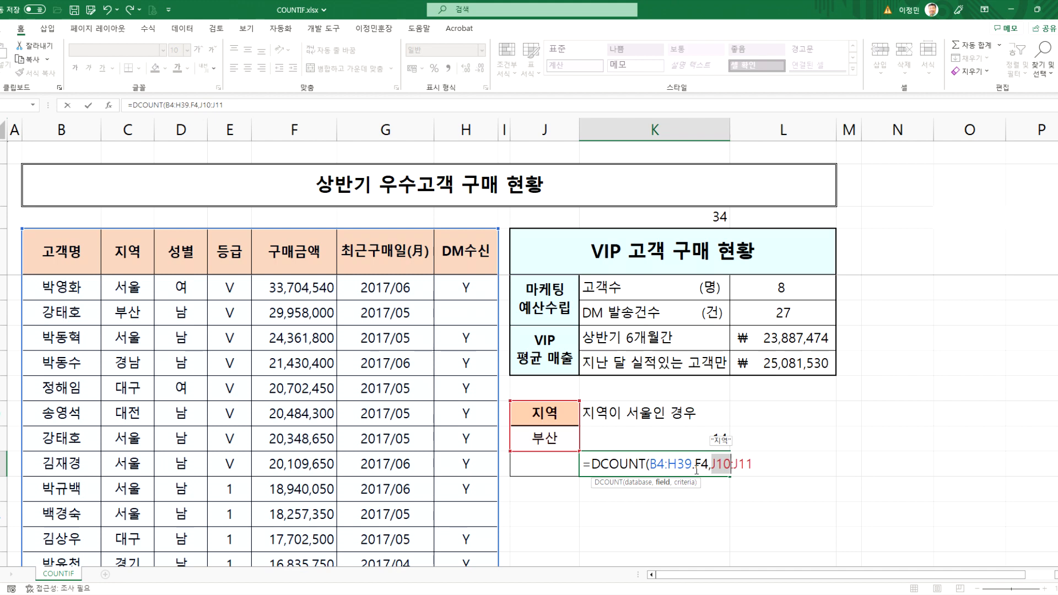
- Try to replace the whole criteria reference with a fresh selection of J10:J11 and enter the DCOUNT formula again
scroll(354, 447, down, 2)
scroll(354, 448, up, 2)
drag(710, 464, 769, 469)
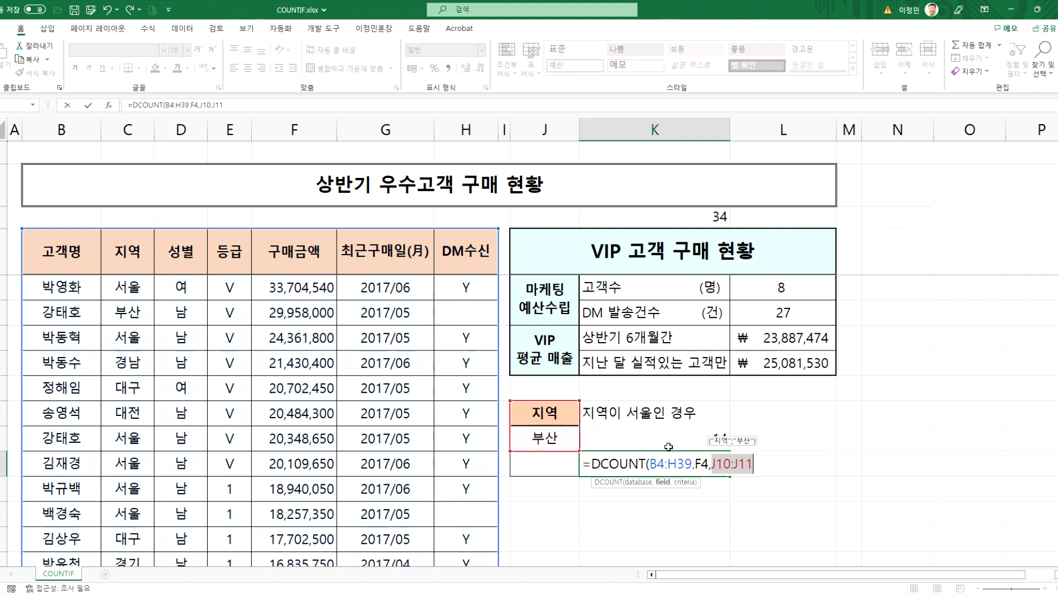
drag(545, 413, 542, 436)
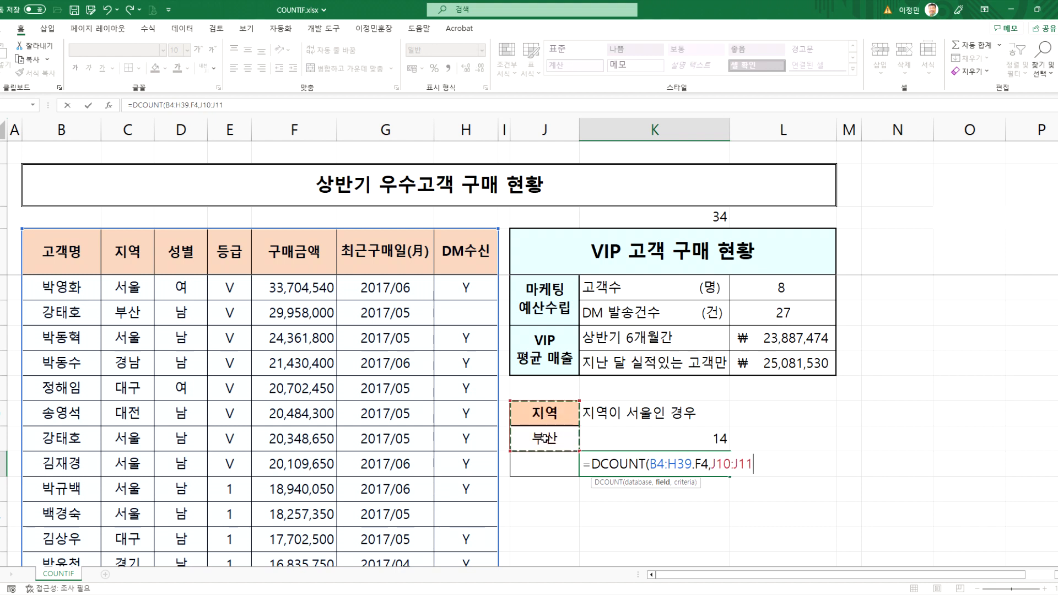
key(Return)
key(Return)
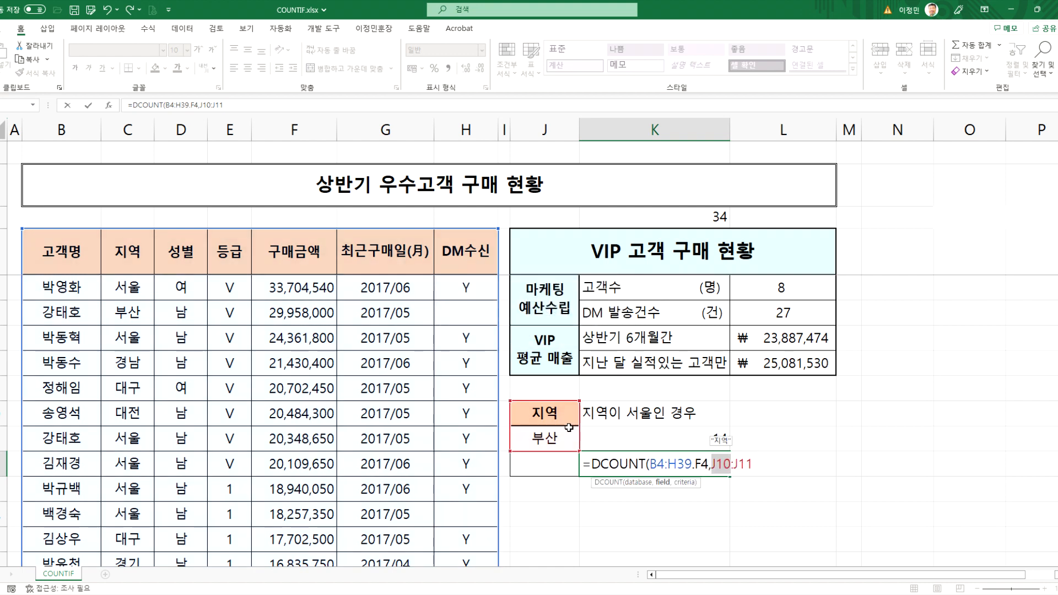
- Try to enter the K12 formula with DCOUNTA in place of DCOUNT, and discard the edit
click(642, 464)
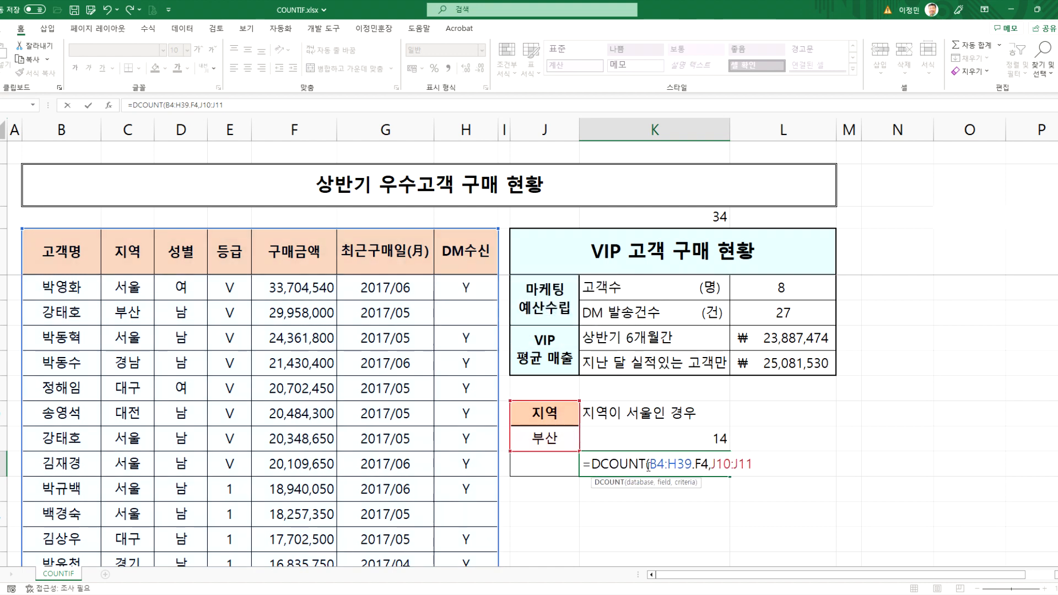
text(A)
key(Return)
key(Return)
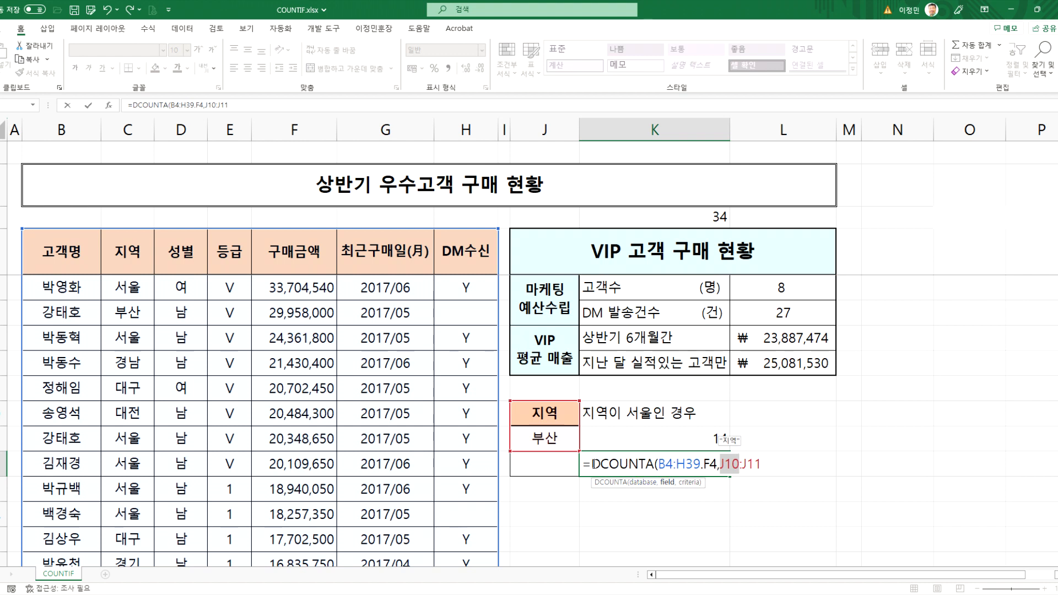
key(Escape)
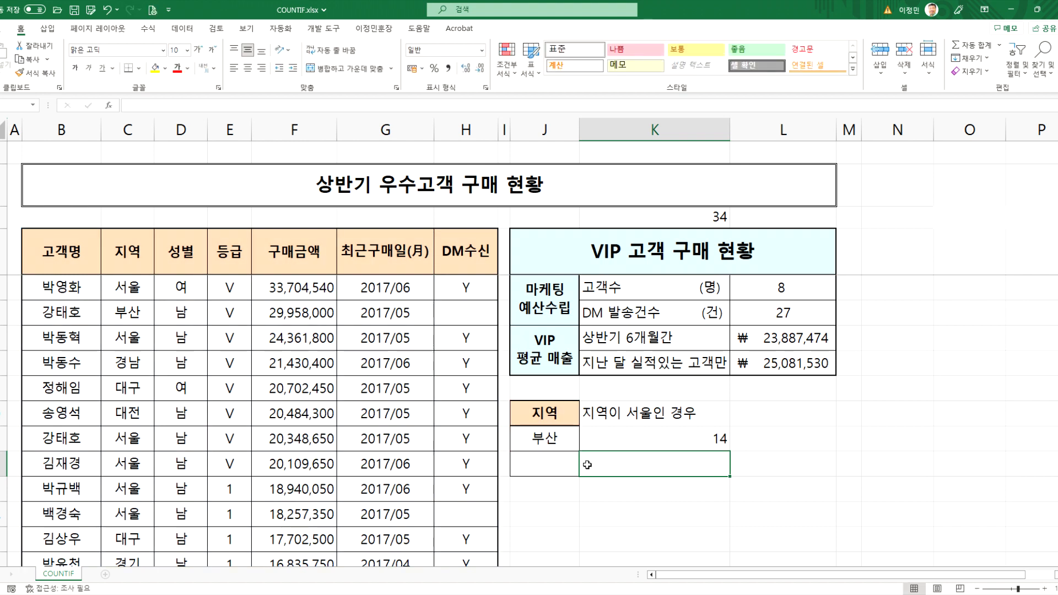
- Start a DCOUNT formula in K13 using the customer table range B4:H38 as the database
click(623, 490)
text(=)
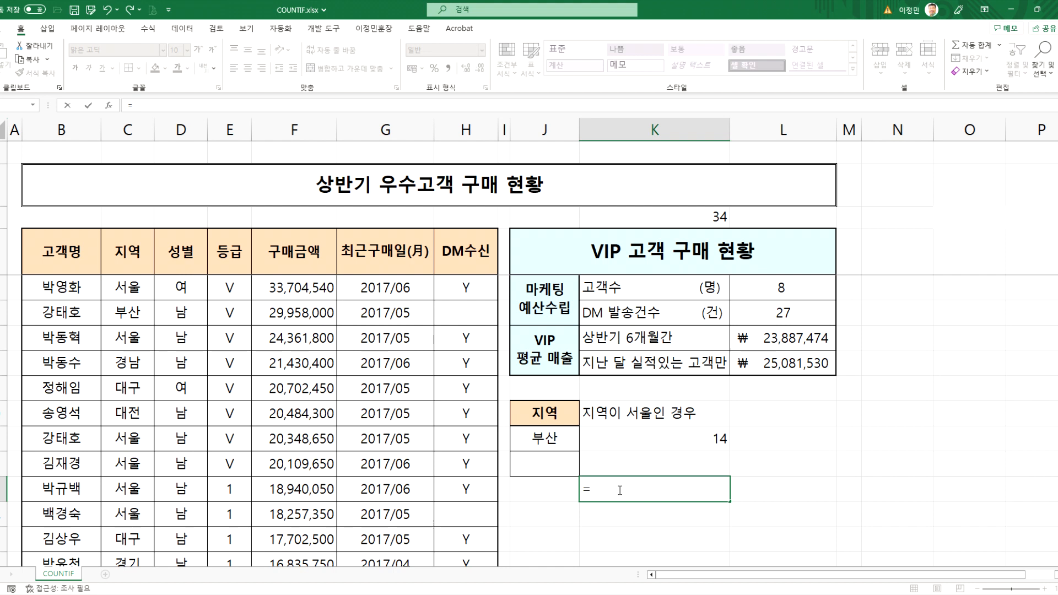
text(ㅇㅊㅐㅕㅜㅅ)
key(Escape)
key(Hangul)
text(=DC)
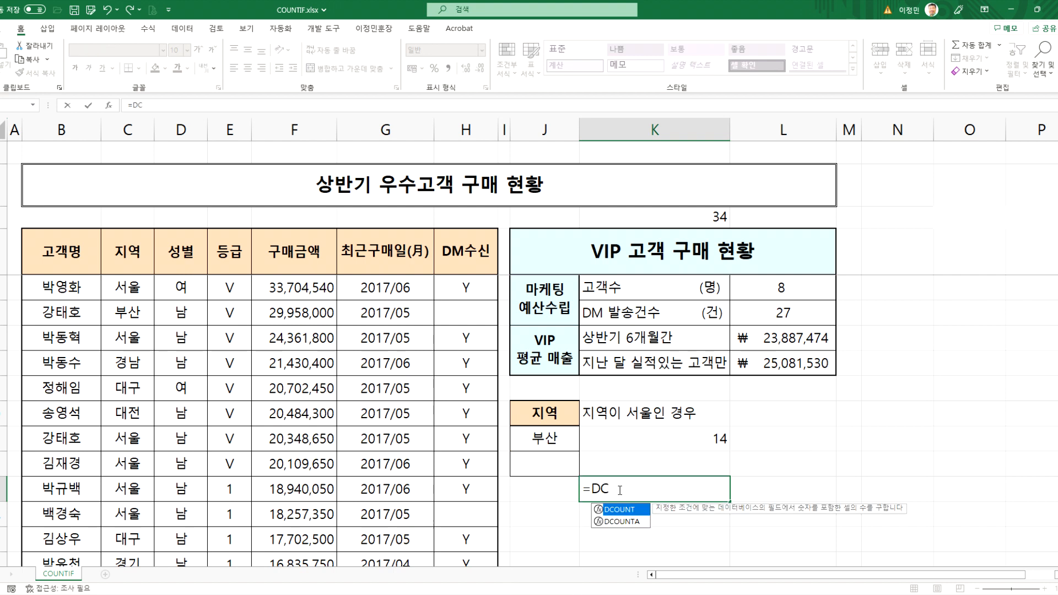
text(OUNT()
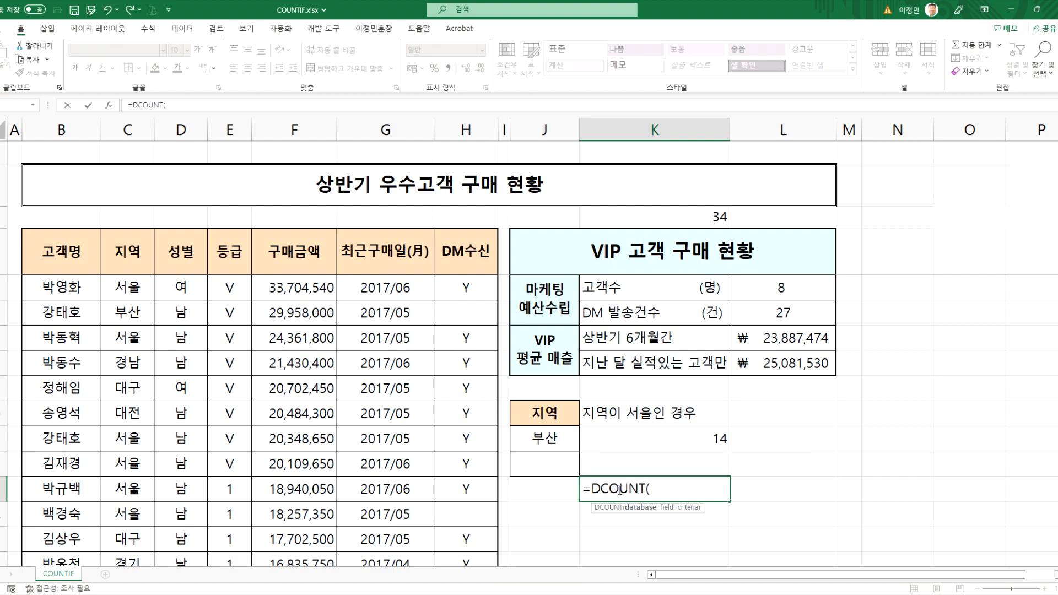
drag(58, 247, 483, 412)
scroll(573, 448, up, 10)
text(,)
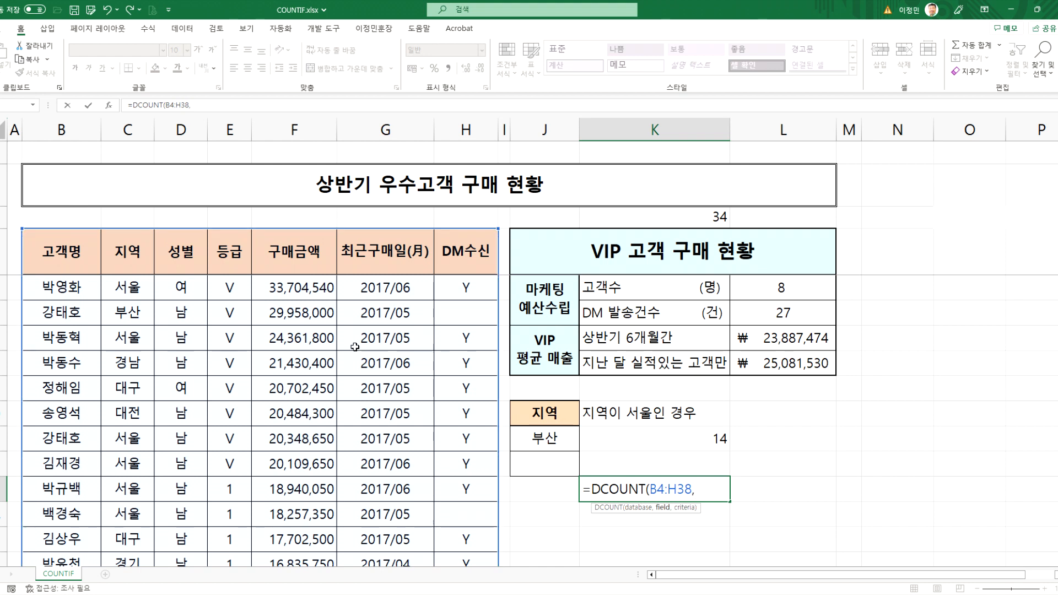
- Complete the K13 DCOUNT formula with column number 5 as the field and J10:J11 as the criteria
click(277, 260)
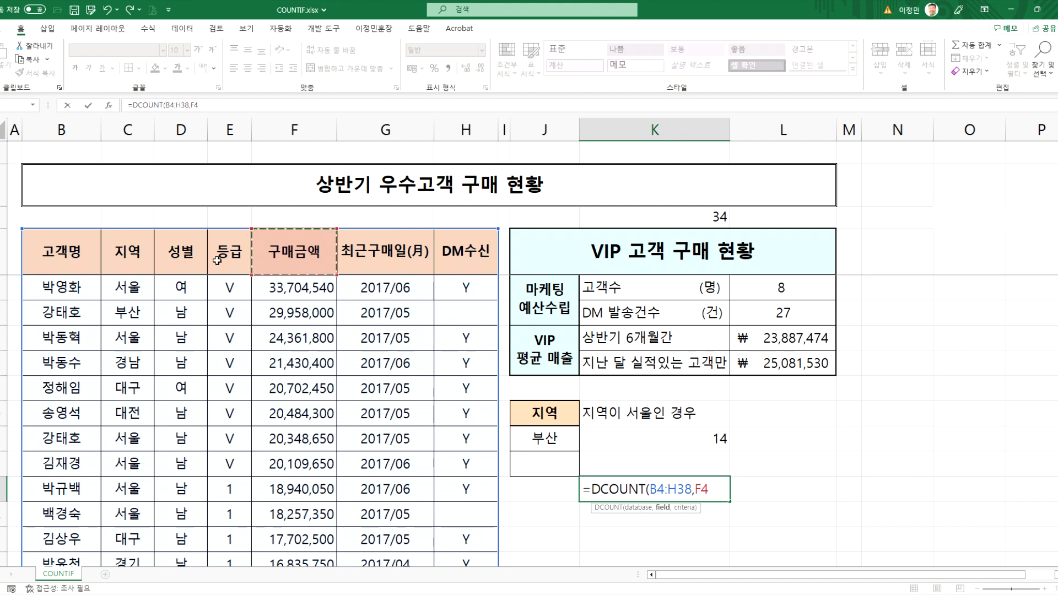
key(BackSpace)
key(BackSpace)
text(5)
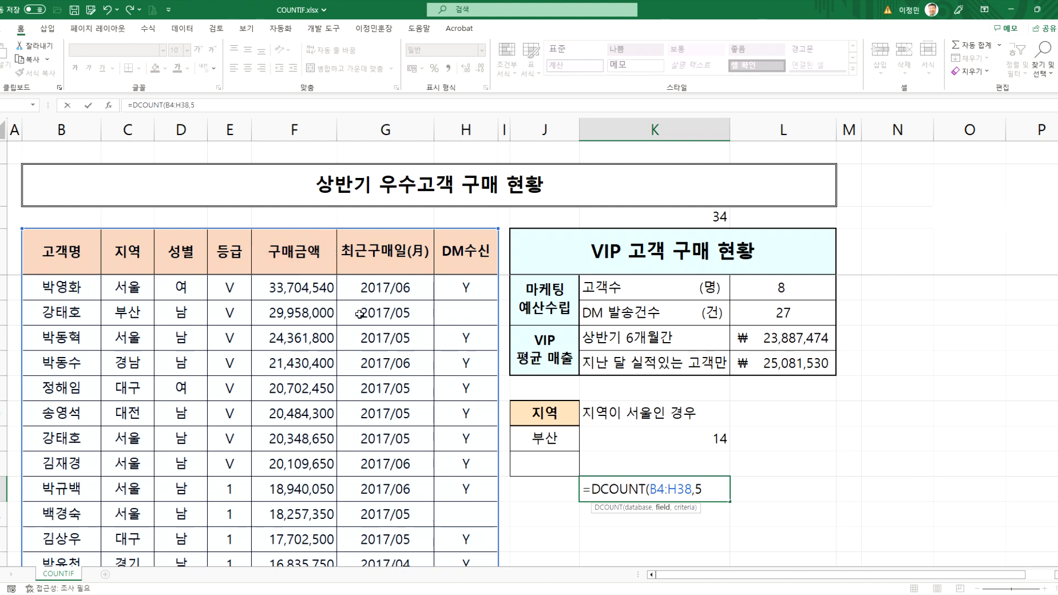
text(,)
drag(550, 417, 551, 440)
text())
key(Return)
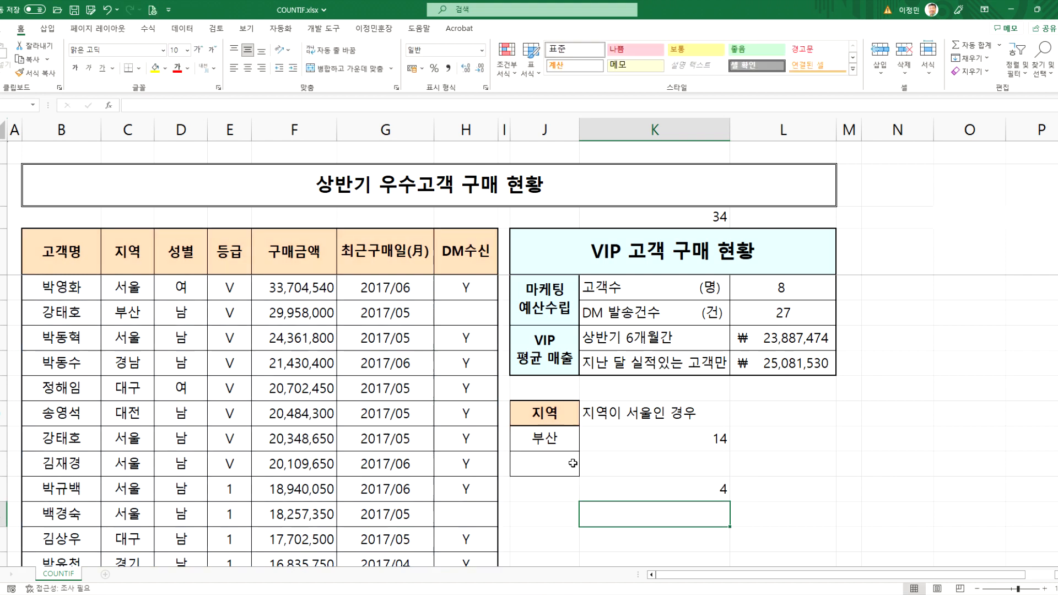
- Compare the DCOUNT formula in K13 with the DCOUNTA formula in K11, examining its B4 field argument
click(675, 487)
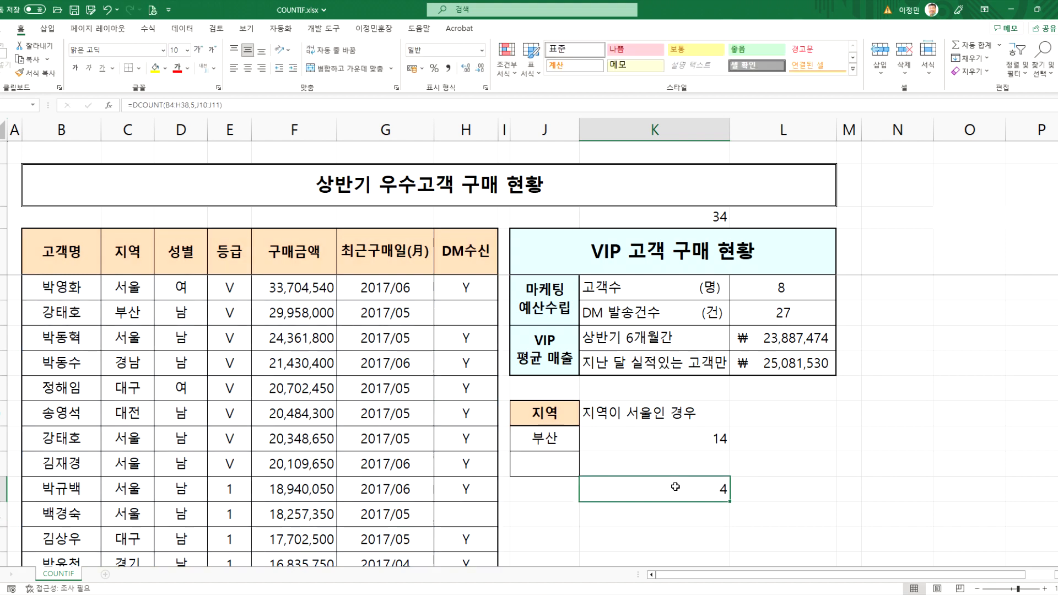
double_click(706, 445)
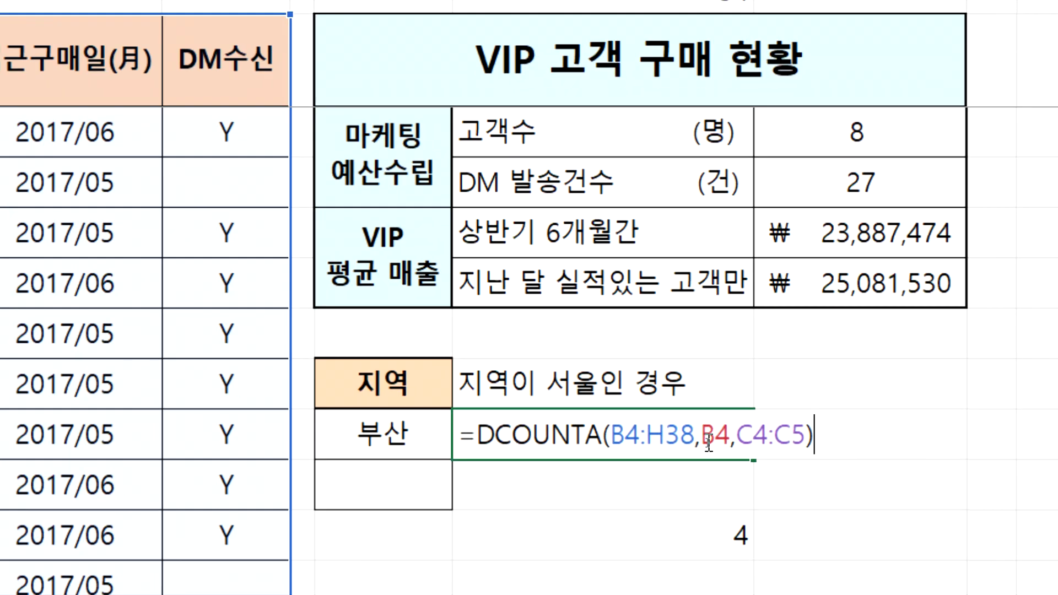
drag(703, 447, 718, 447)
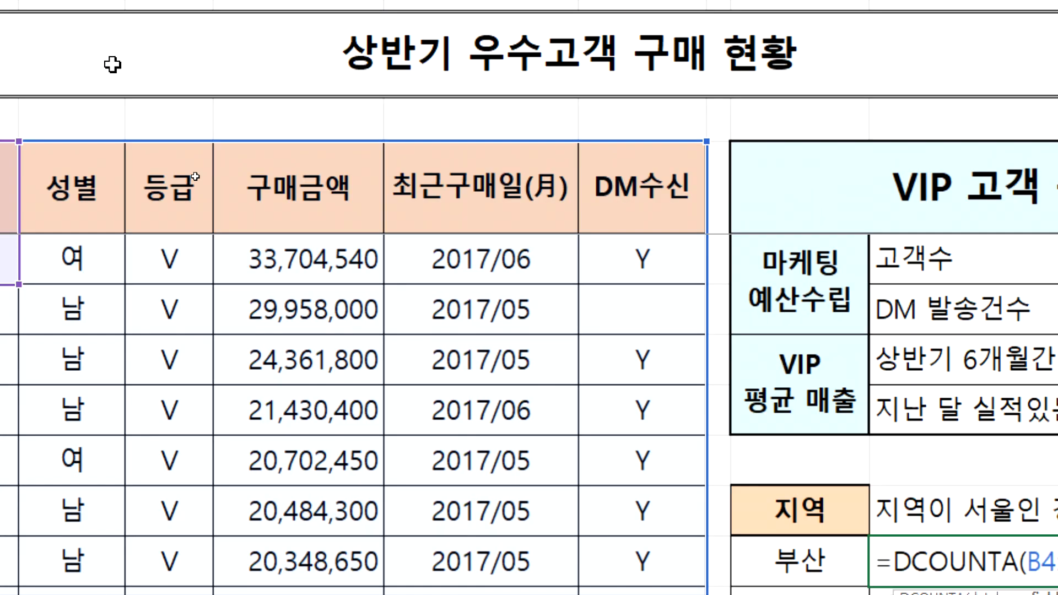
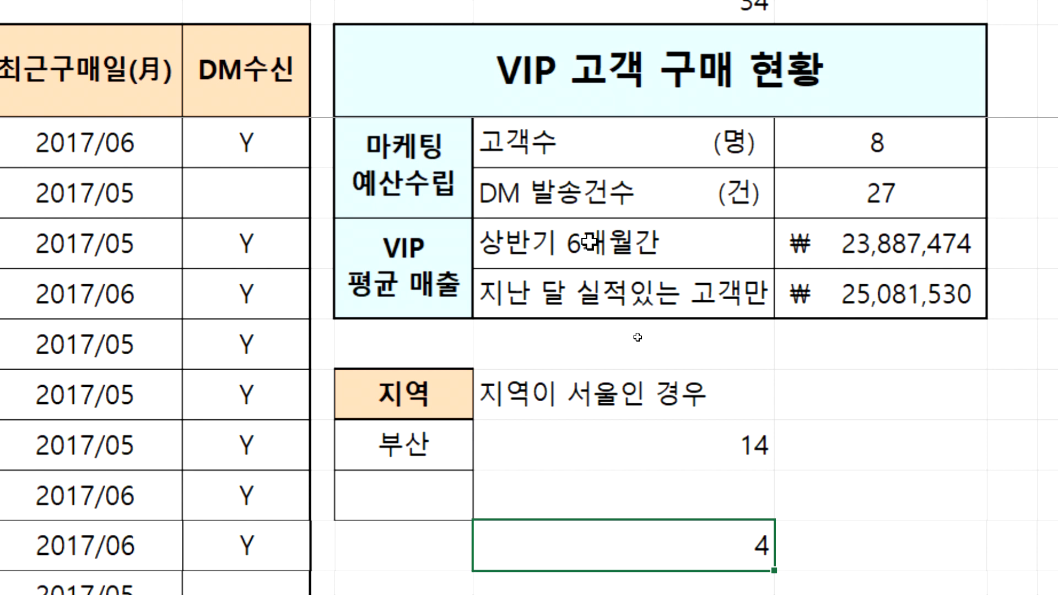
- Start a DAVERAGE formula in N7 using the customer table range B4:H38 as the database
click(861, 248)
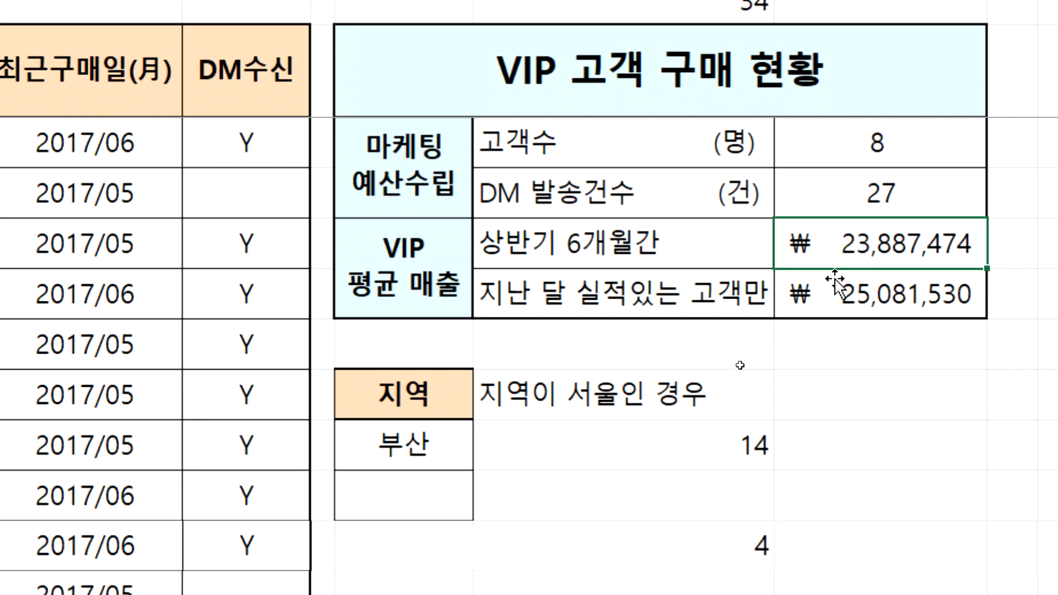
click(1001, 255)
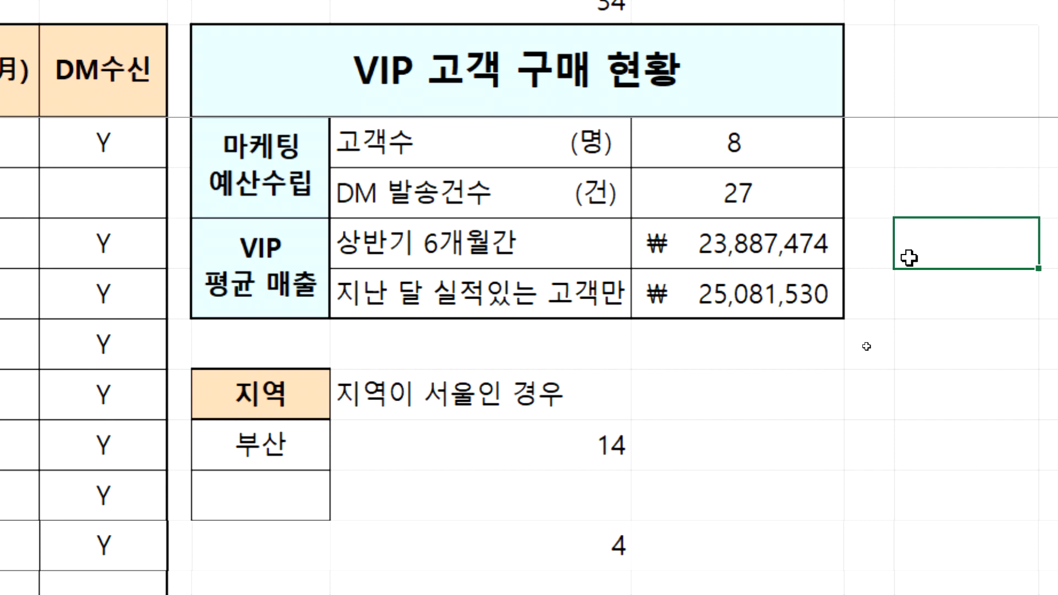
text(=ㅇ)
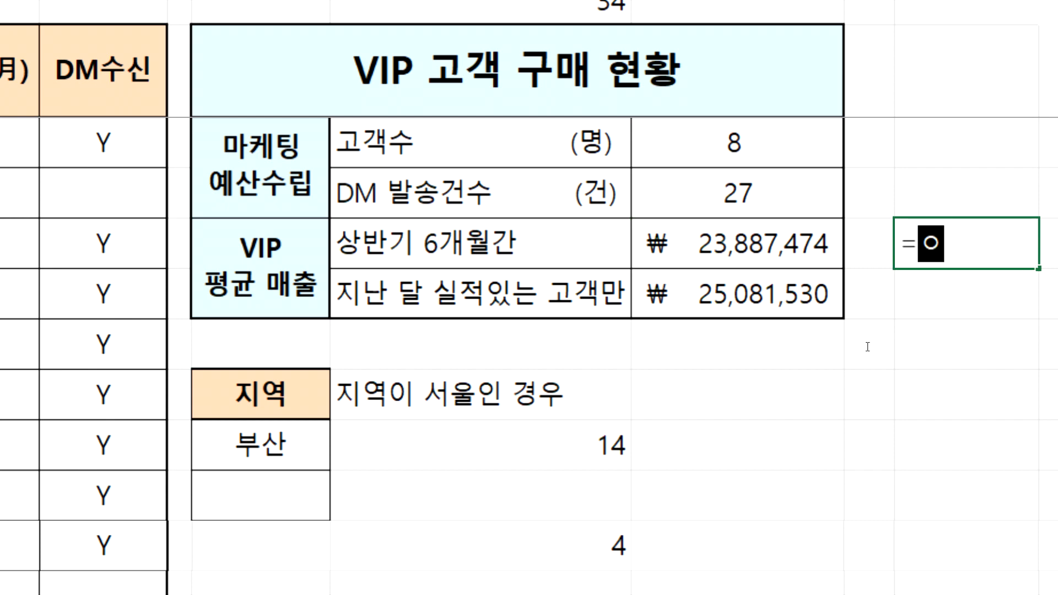
text(DAV)
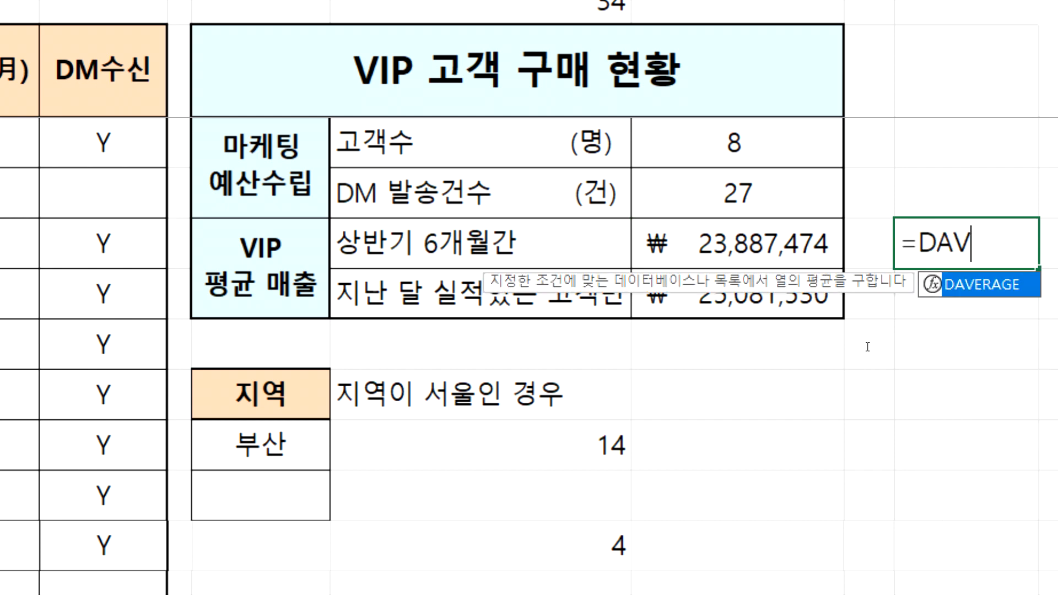
key(Tab)
drag(175, 80, 1019, 446)
drag(893, 515, 921, 404)
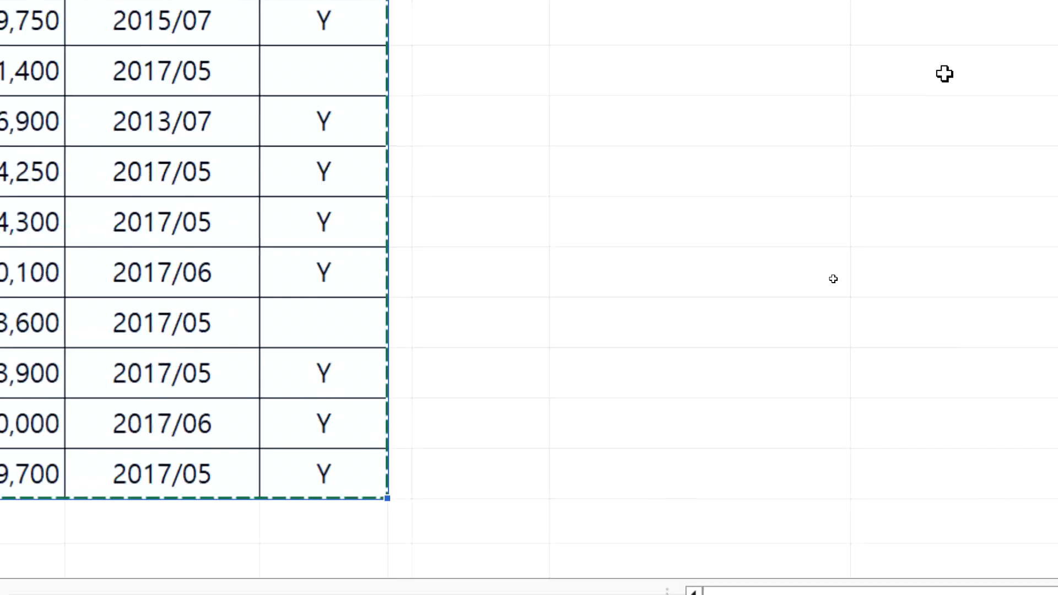
text(,)
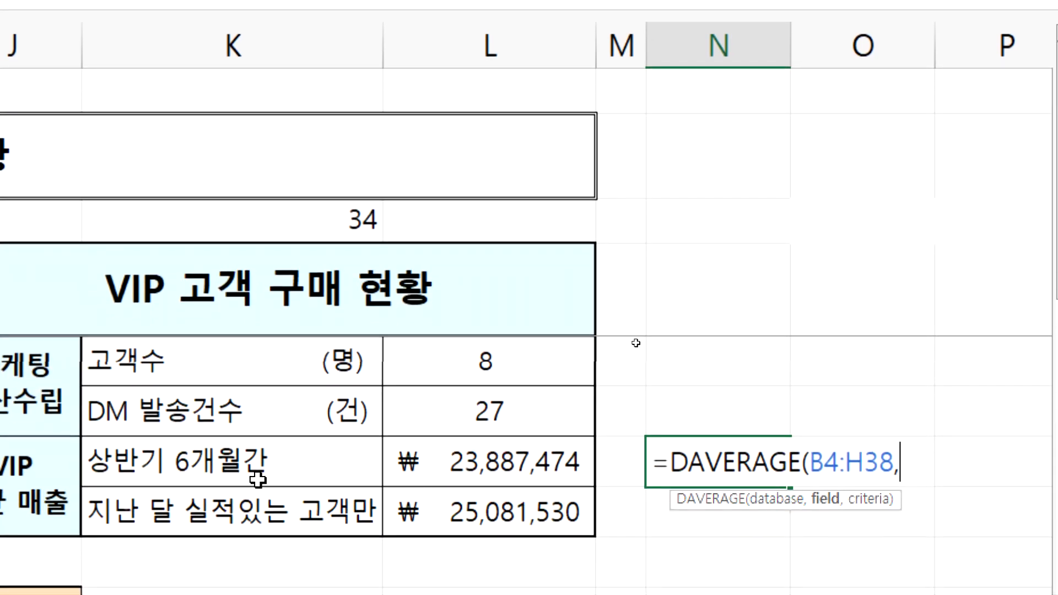
- Complete the DAVERAGE formula with the 구매금액 header F4 as the field and G4:G5 as the criteria
click(130, 298)
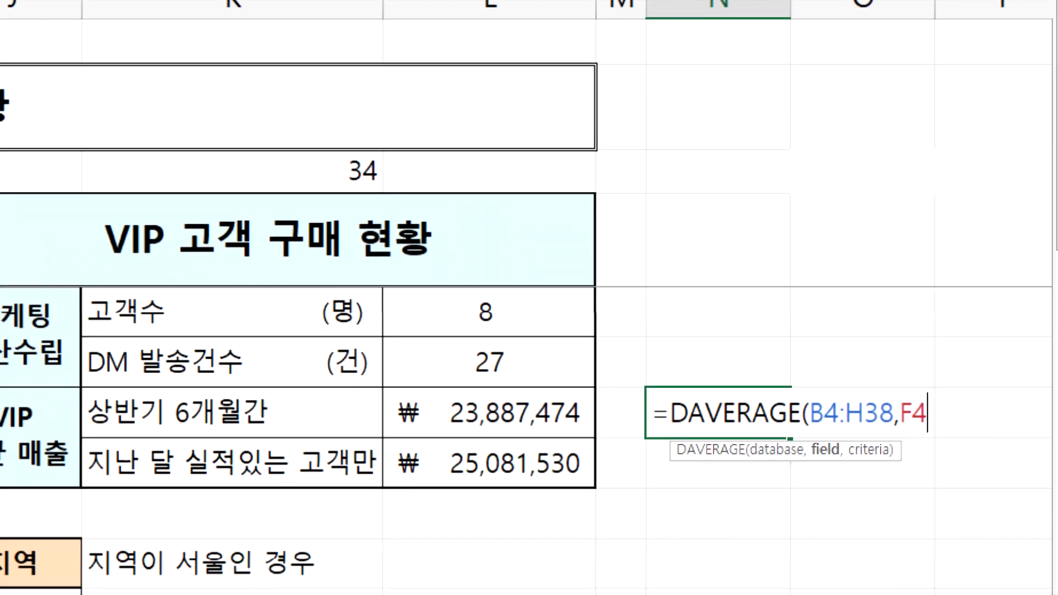
text(,)
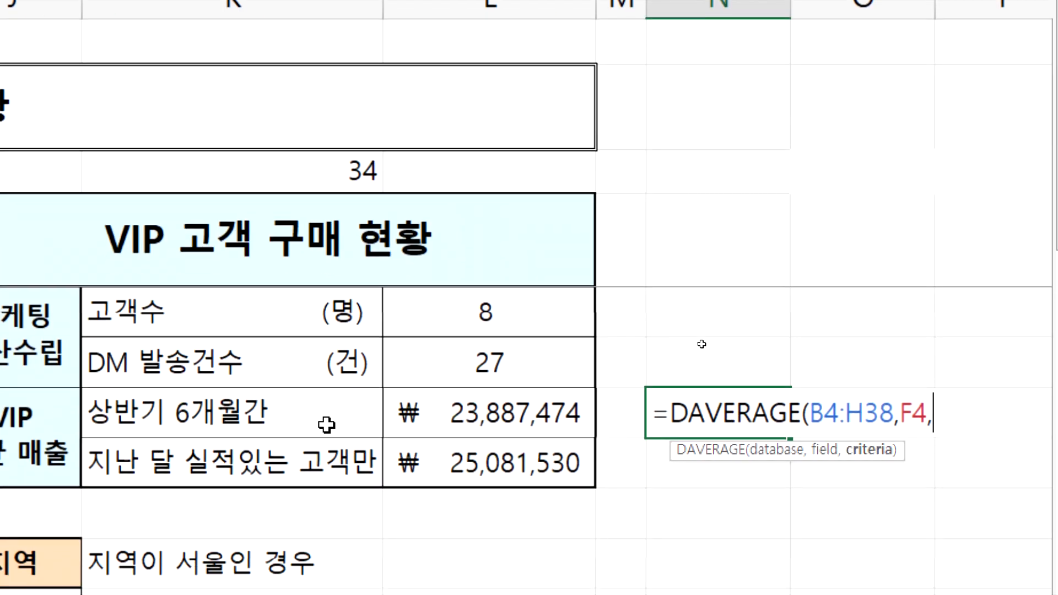
drag(22, 264, 22, 305)
drag(115, 305, 115, 312)
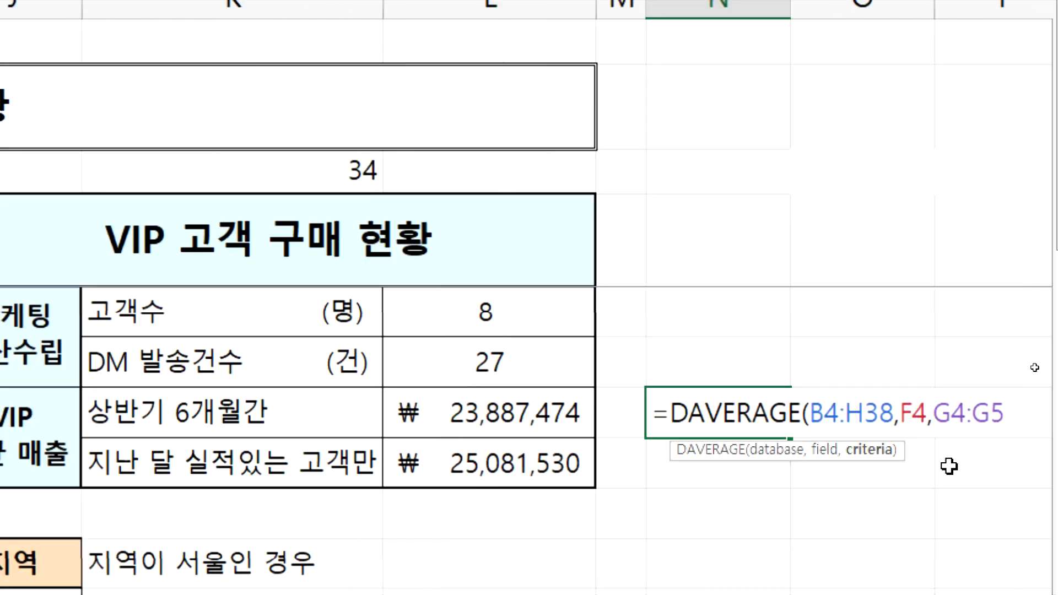
key(Return)
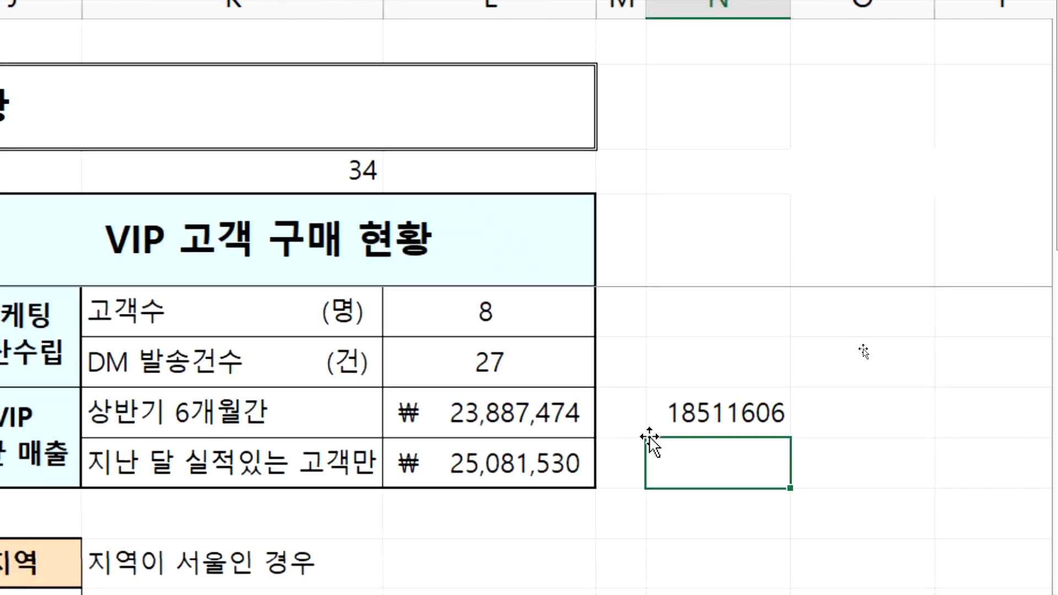
- Check the N7 formula and copy the 등급/V and 최근구매일(月)/2017/06 cells over the criteria block at J10:K11
click(673, 420)
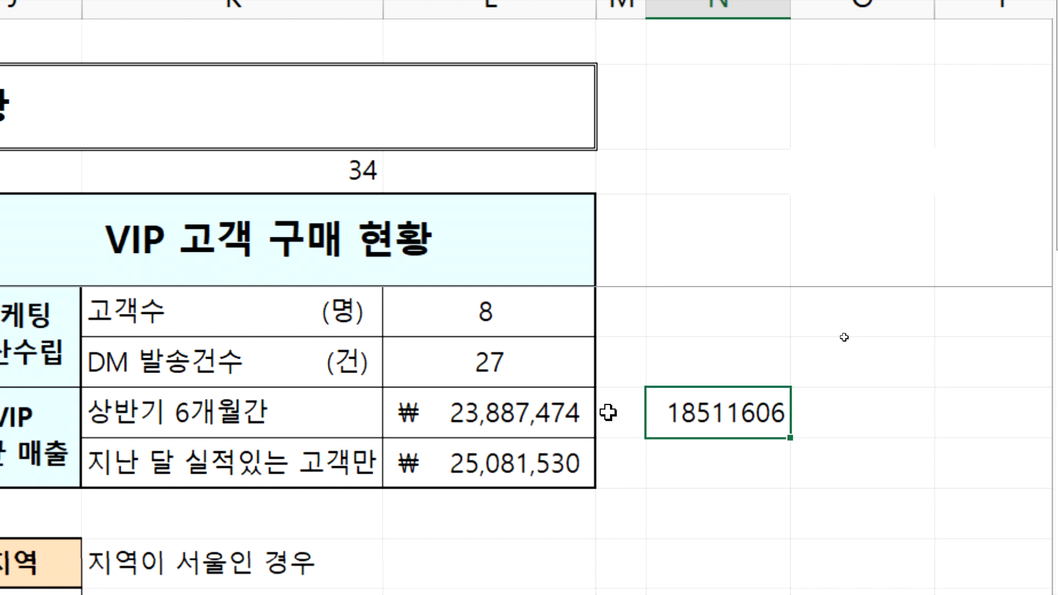
double_click(673, 420)
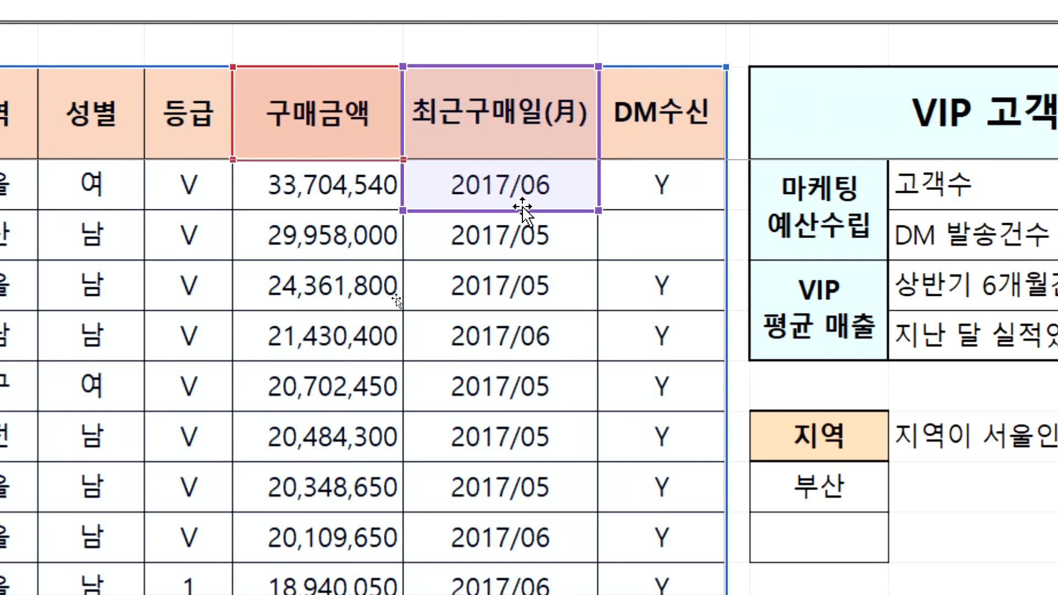
drag(188, 116, 186, 185)
drag(488, 138, 536, 196)
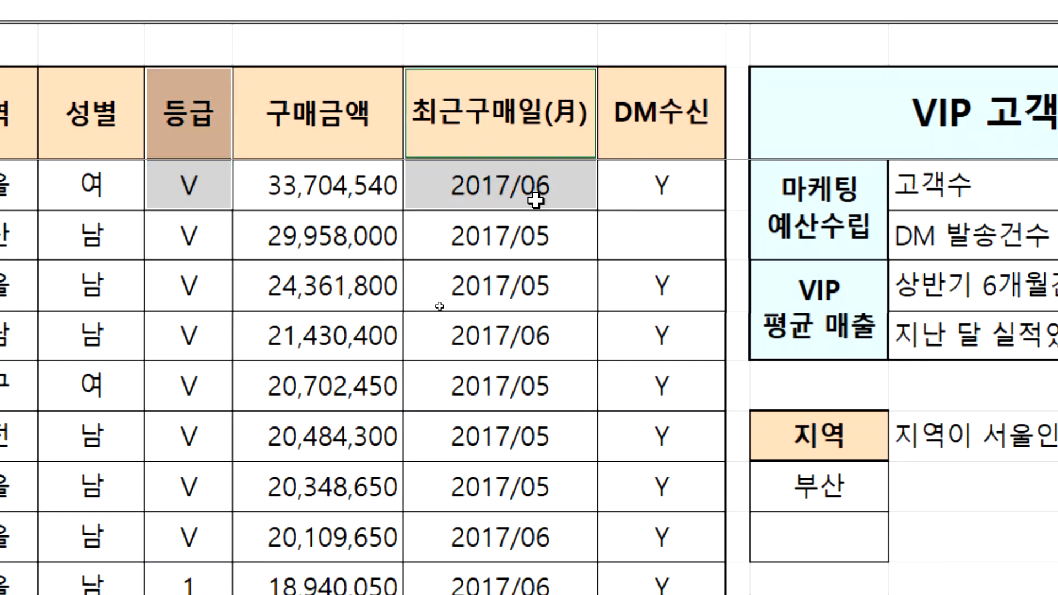
key(ctrl+c)
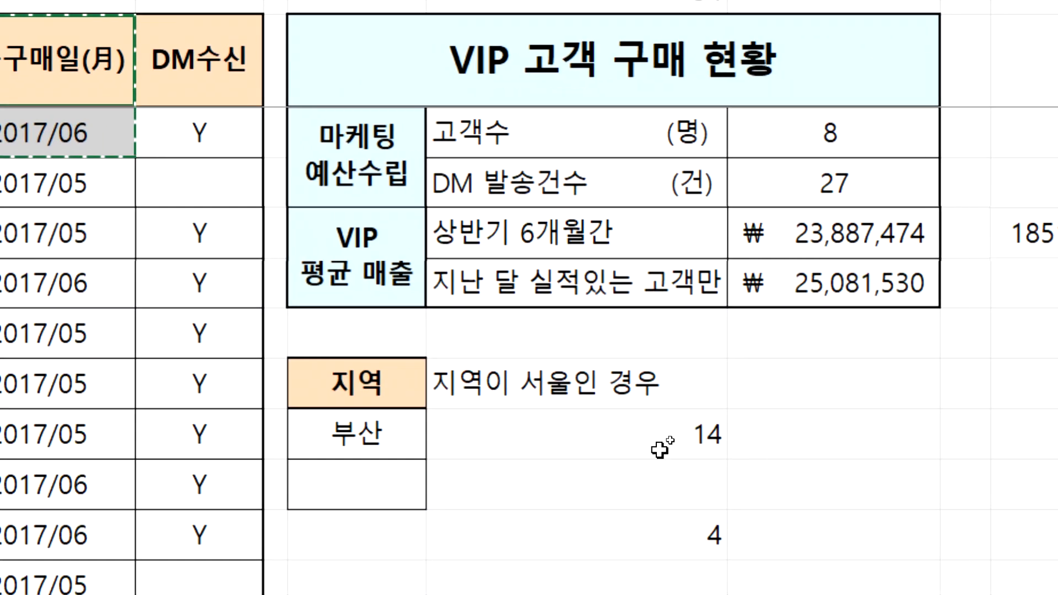
click(360, 380)
key(ctrl+v)
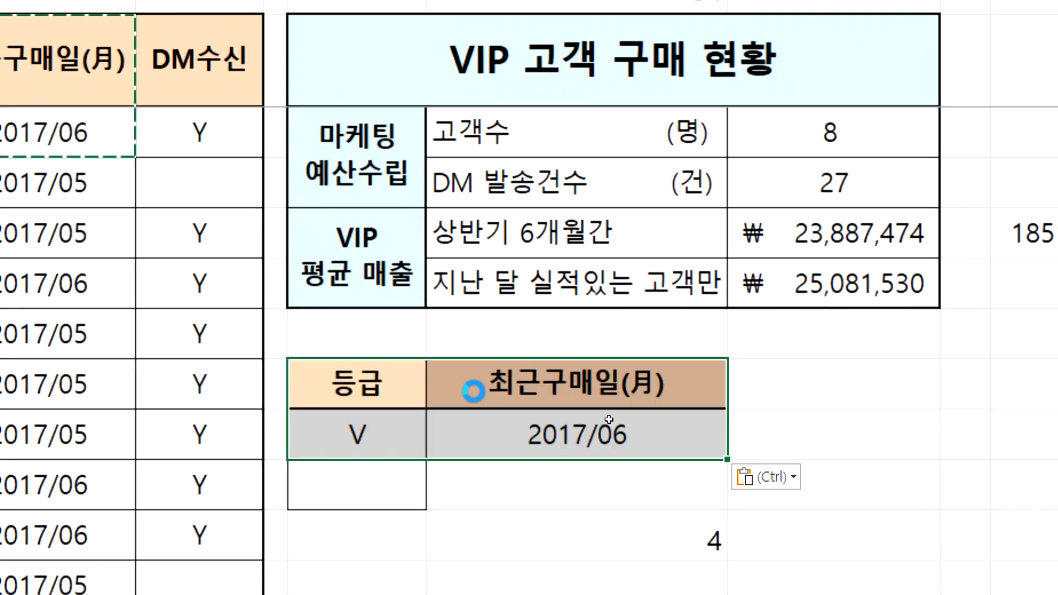
- Clear the leftover bordered cell J12 and the K13 DCOUNT result beneath the criteria block by pasting blank cells over them
key(Escape)
drag(350, 539, 619, 539)
key(ctrl+c)
click(396, 358)
key(ctrl+v)
key(Escape)
- Replace the G4:G5 criteria in the N7 DAVERAGE formula with the 등급 and 최근구매일(月) block J10:K11
double_click(776, 116)
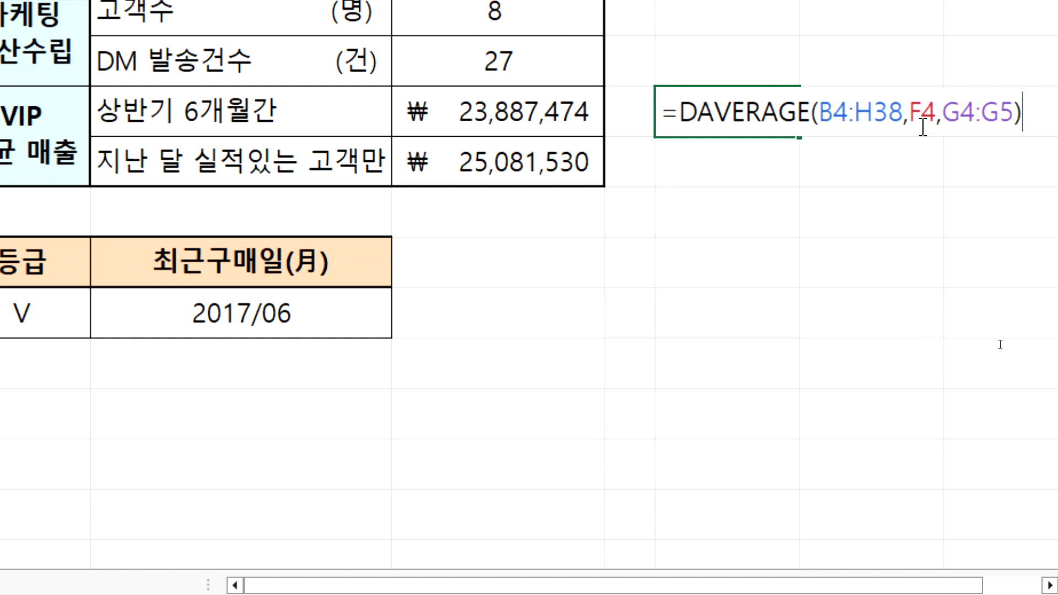
drag(942, 114, 1004, 116)
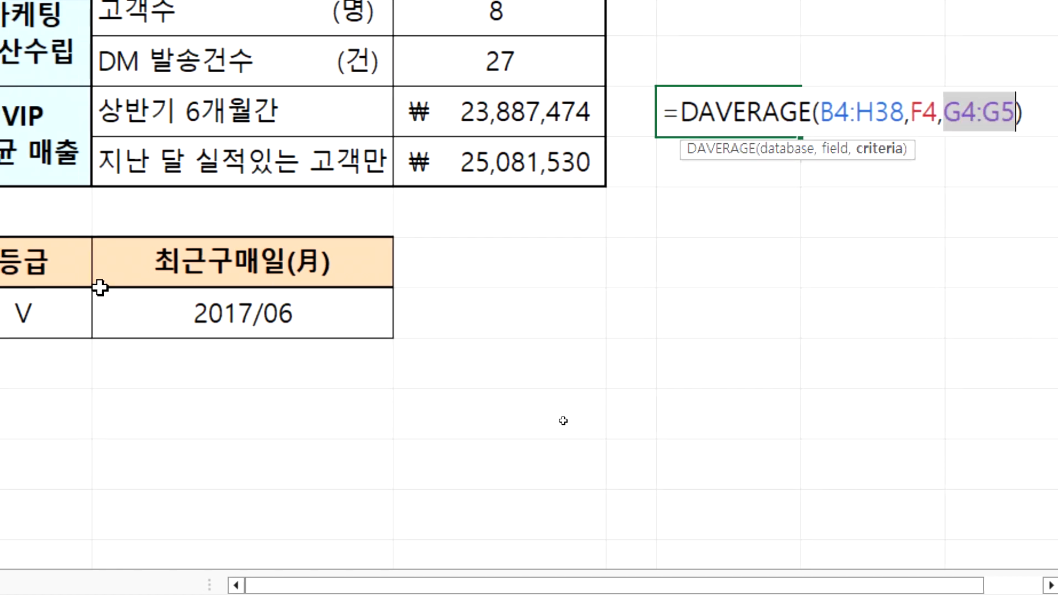
drag(147, 260, 277, 308)
key(Return)
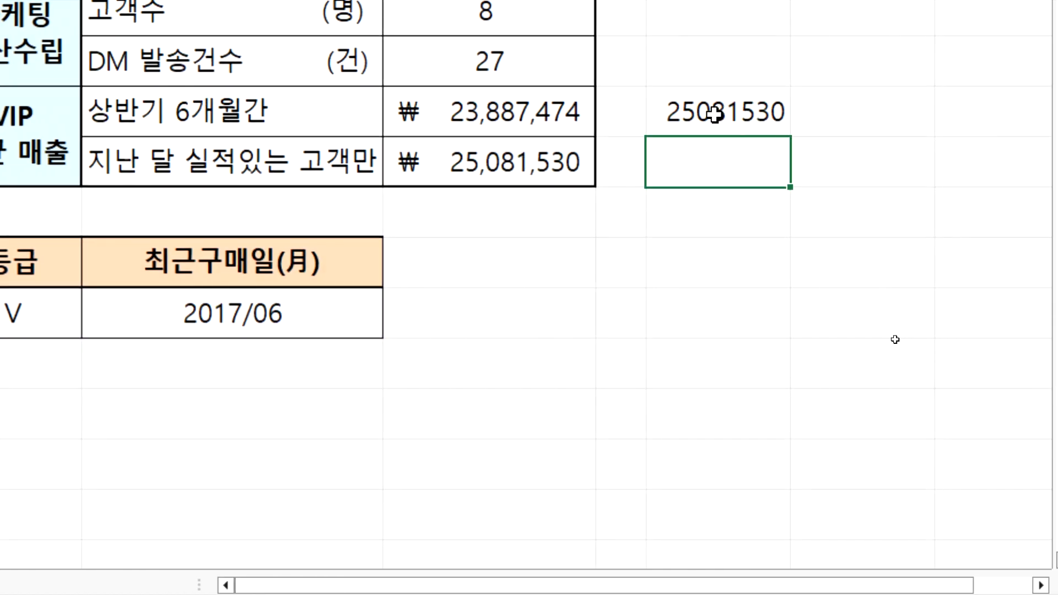
- Move the DAVERAGE formula from N7 to N8, beside the 지난 달 실적있는 고객만 row, and select L8 for comparison
click(682, 117)
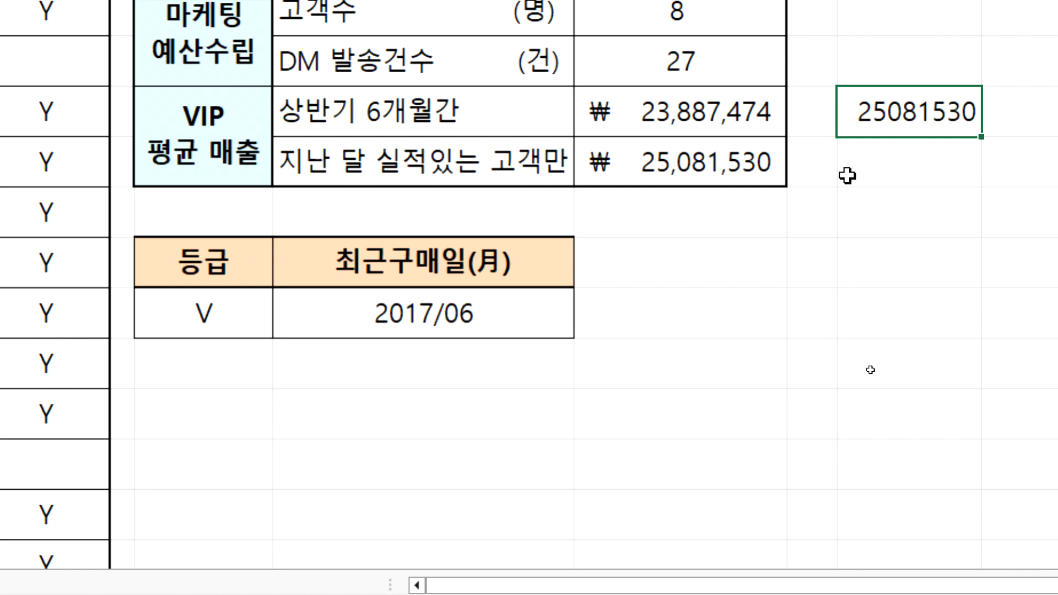
drag(909, 136, 910, 188)
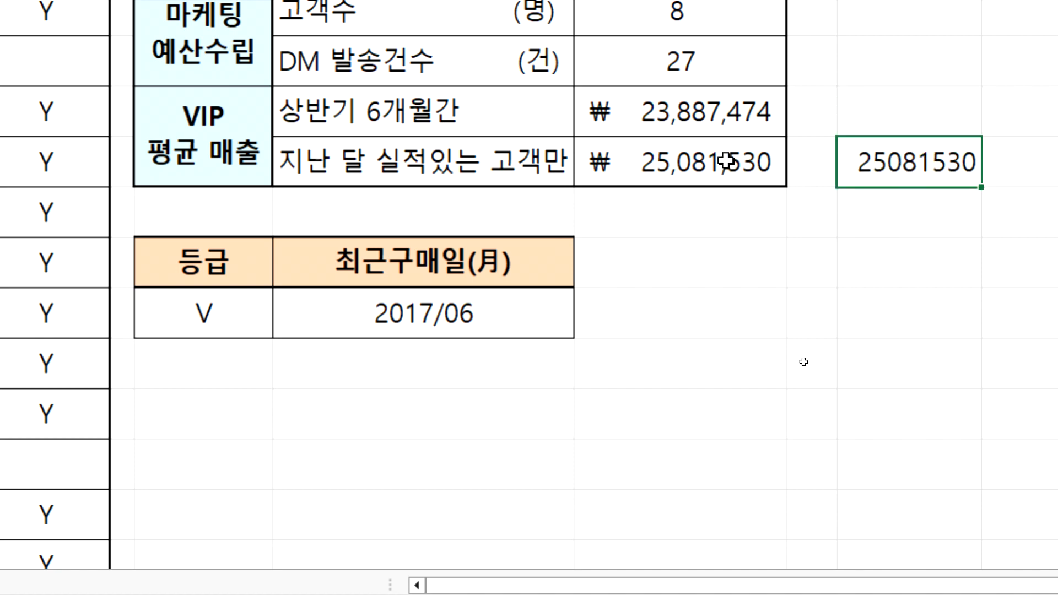
key(F2)
click(701, 165)
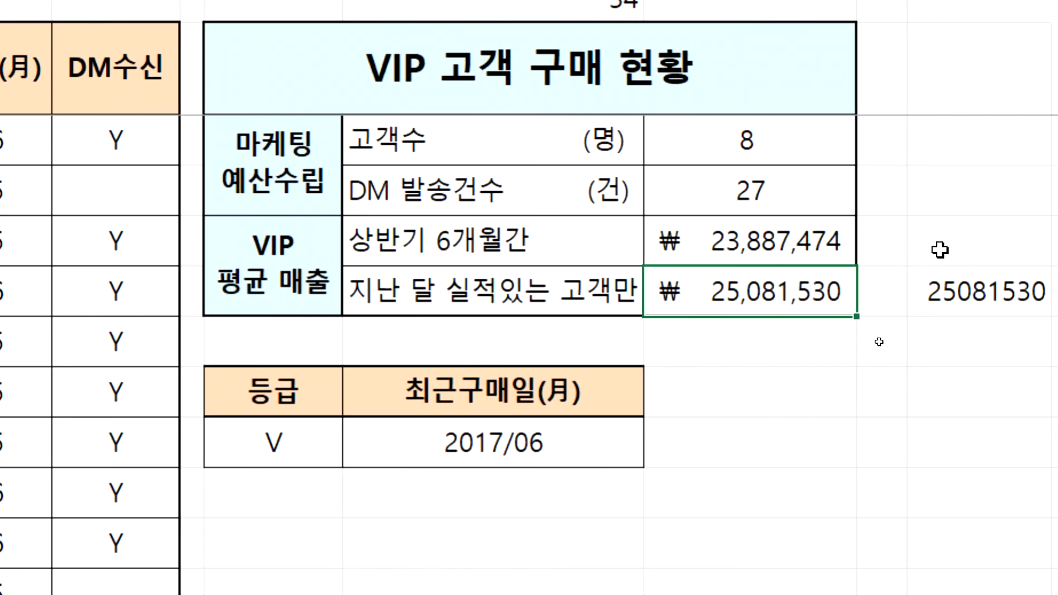
- Start a DAVERAGE formula in N7, beside the 상반기 6개월간 row, with the customer table B4:H38 as the database
click(940, 250)
text(=DAVV)
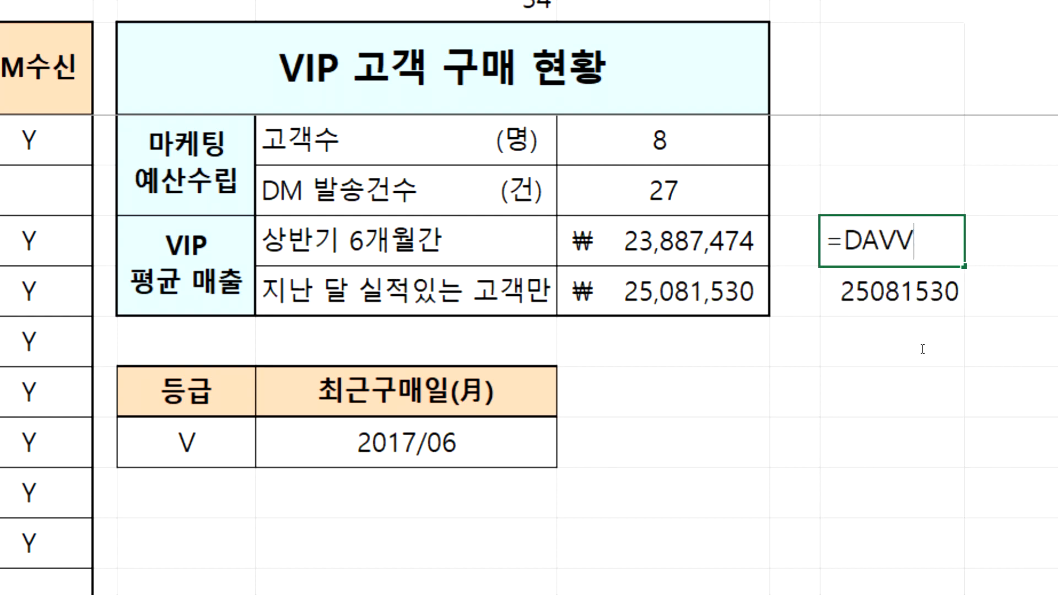
key(BackSpace)
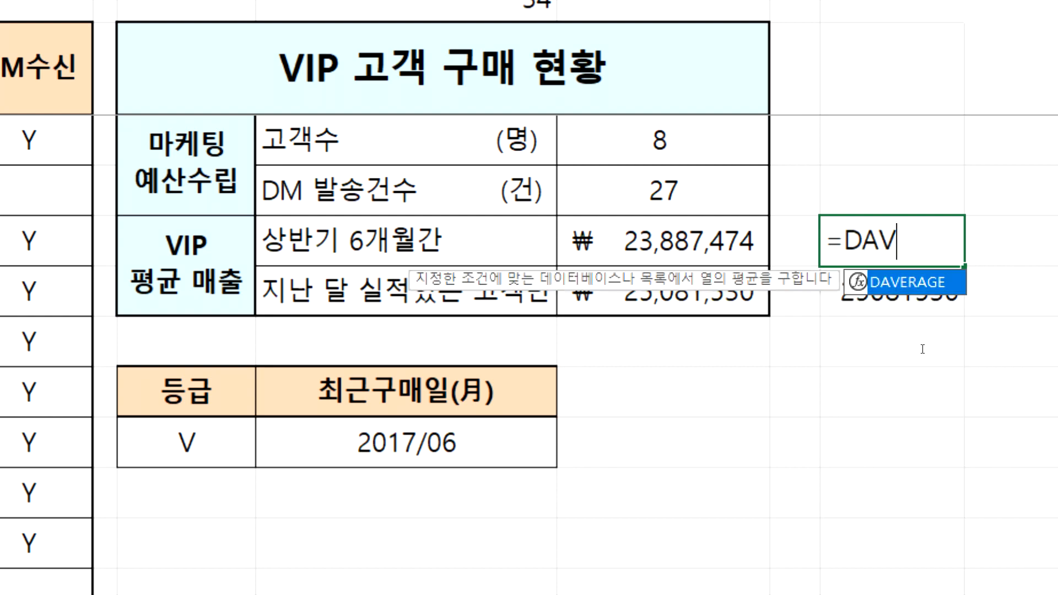
key(Tab)
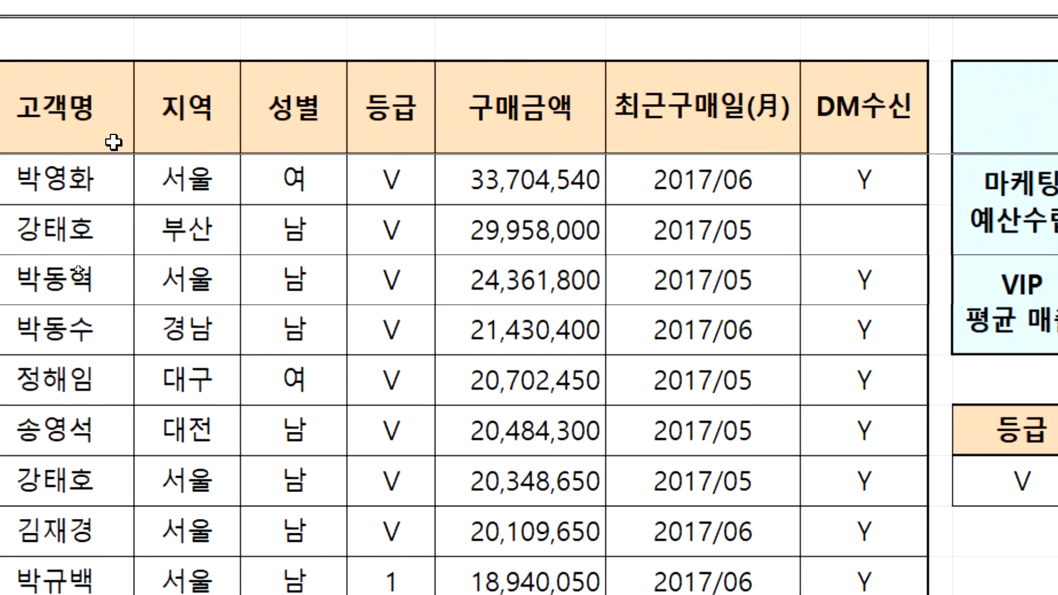
drag(104, 108, 908, 401)
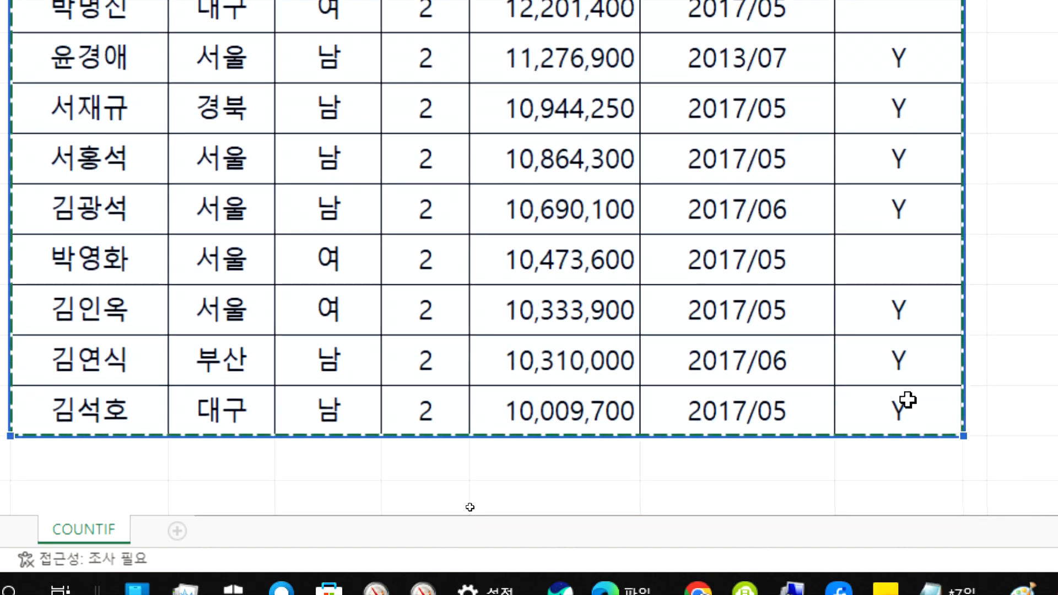
text(,)
- Add the 구매금액 header F4 as the field and E4:E5 as the criteria, and try to enter the N7 formula
scroll(880, 207, up, 5)
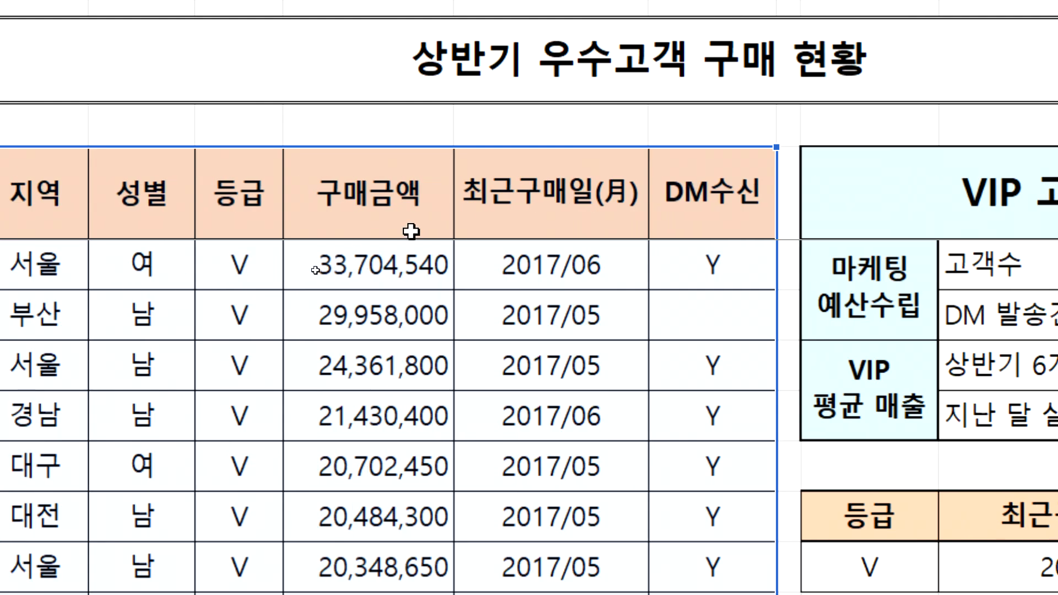
click(395, 210)
text(,)
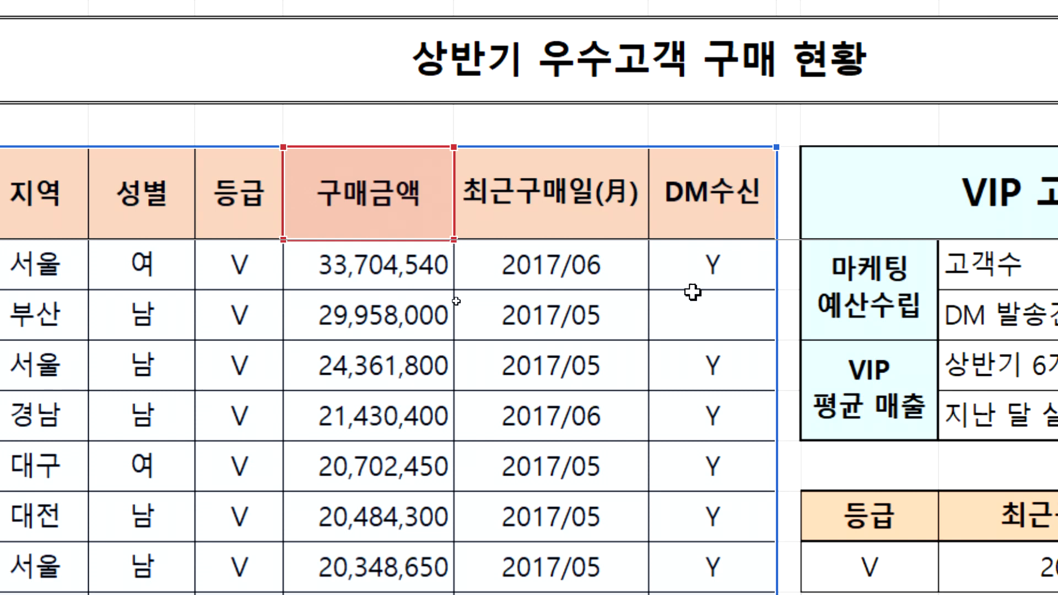
click(220, 234)
drag(219, 234, 220, 281)
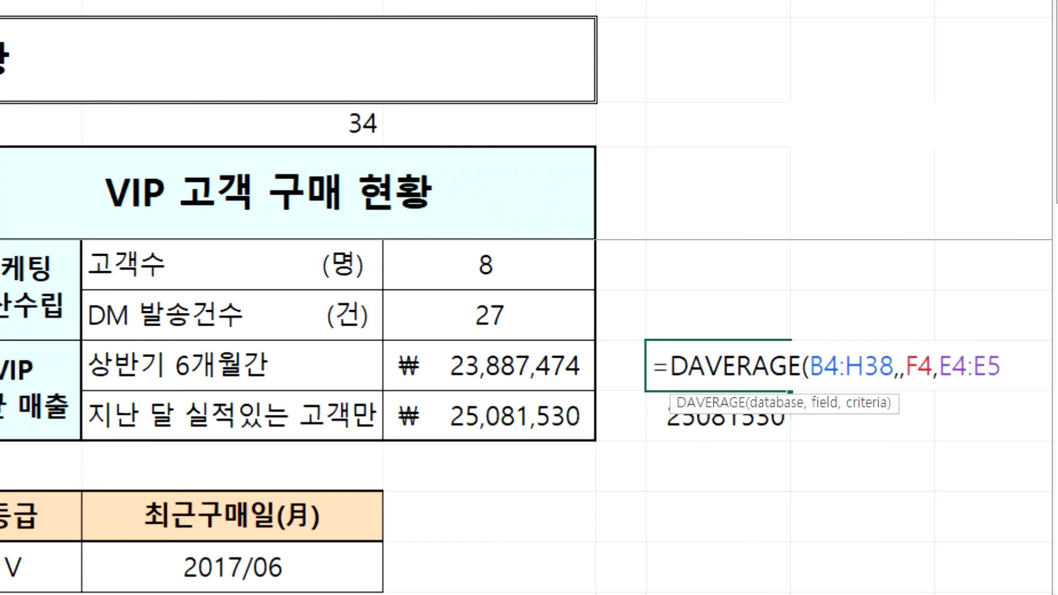
text(')
key(Return)
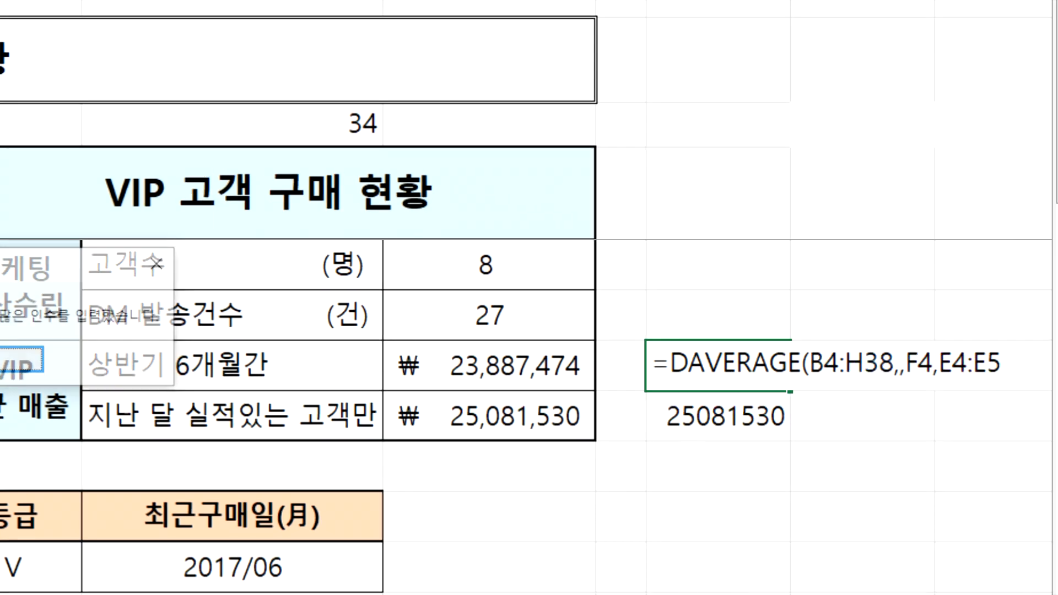
key(Return)
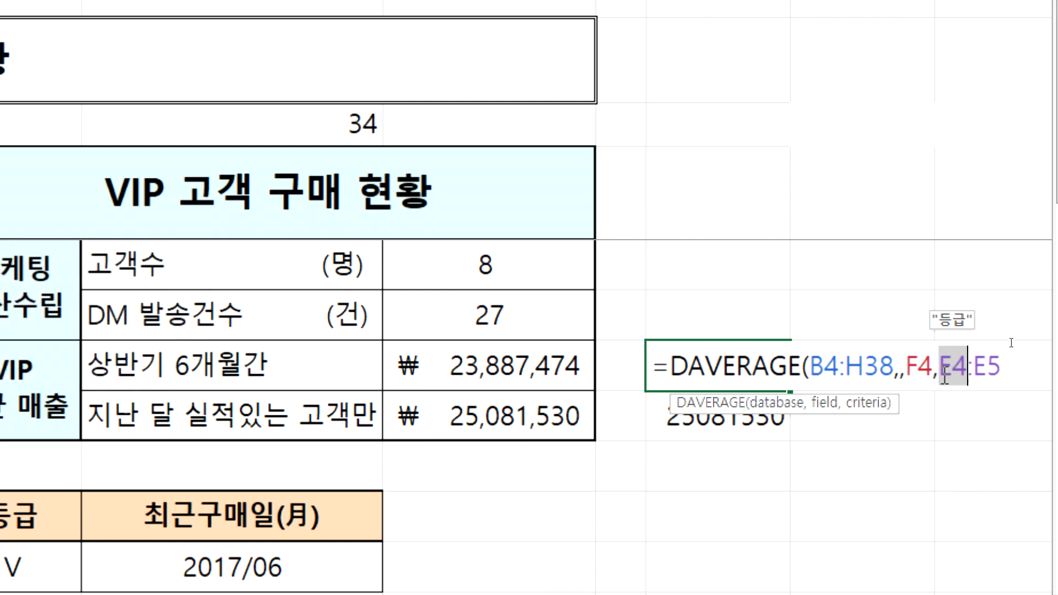
- Remove and reselect the E4:E5 criteria in the N7 DAVERAGE formula, and try entering it again
drag(940, 366, 1027, 365)
key(BackSpace)
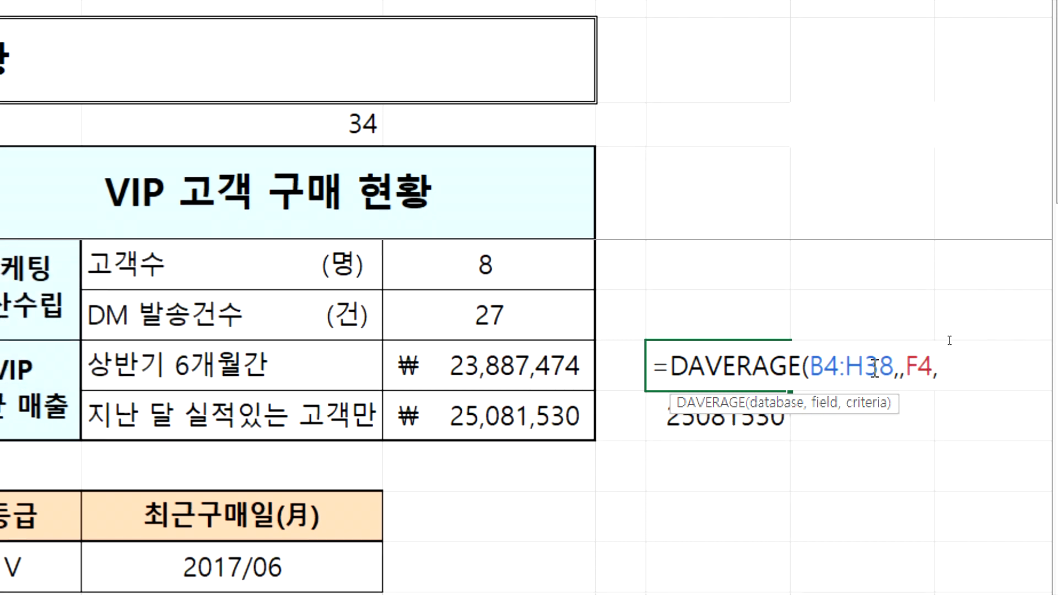
click(166, 207)
drag(166, 238, 168, 264)
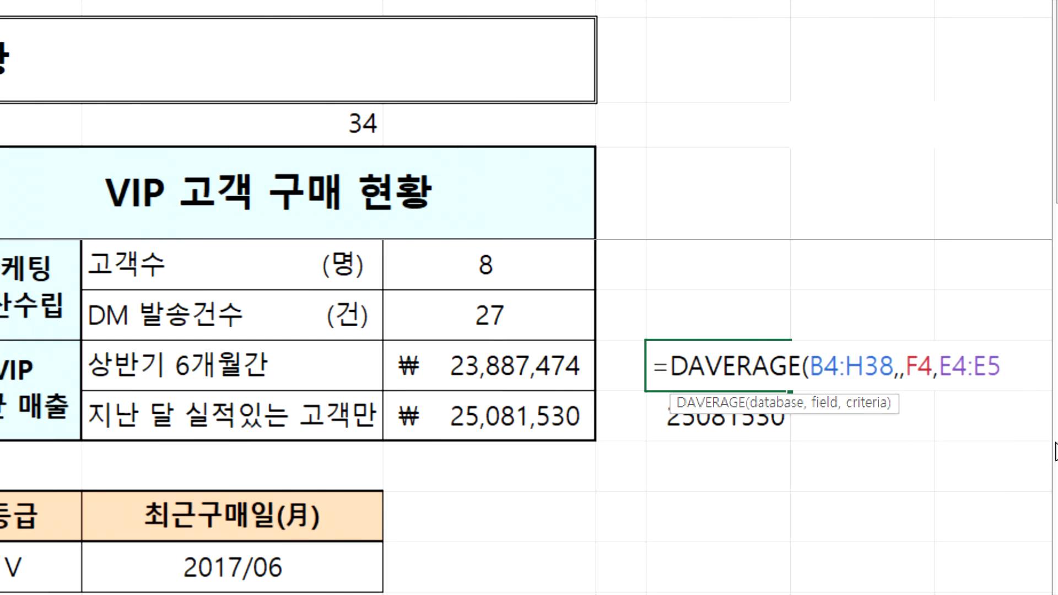
key(Return)
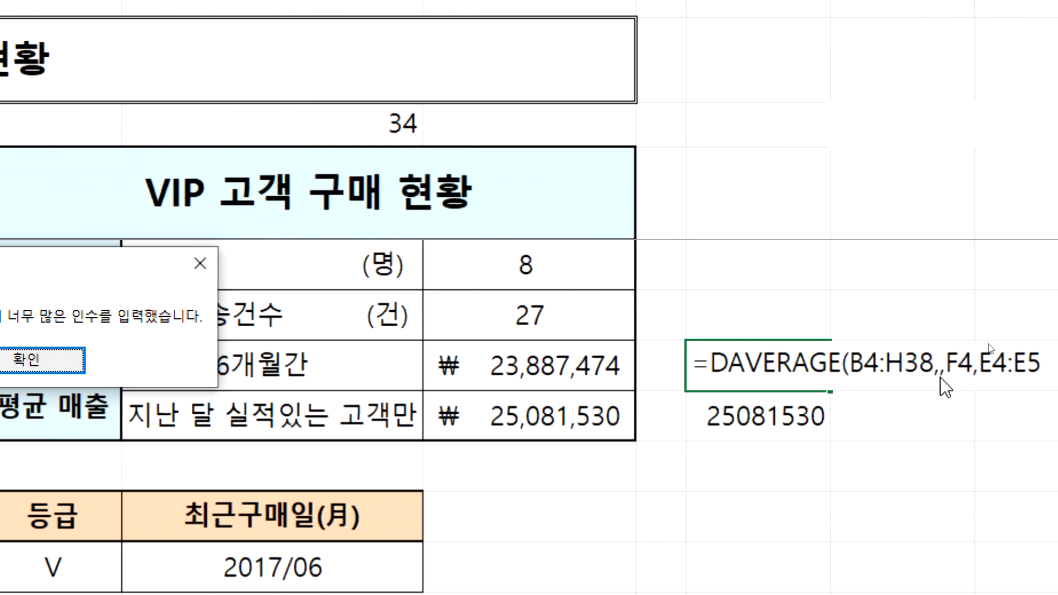
click(27, 359)
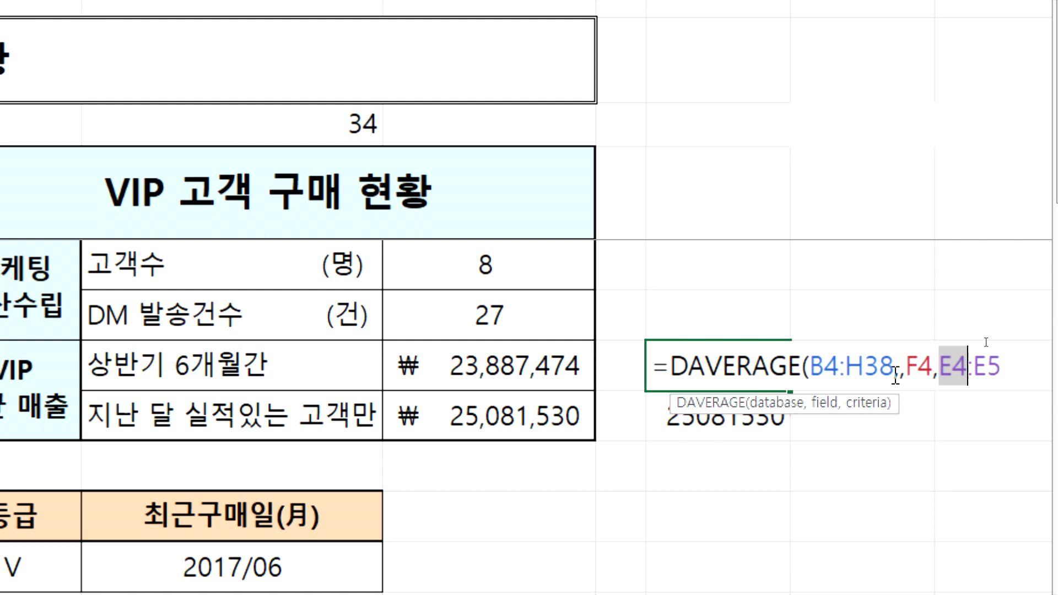
- Delete the extra comma after B4:H38 and enter the N7 formula as =DAVERAGE(B4:H38,F4,E4:E5)
click(895, 377)
key(BackSpace)
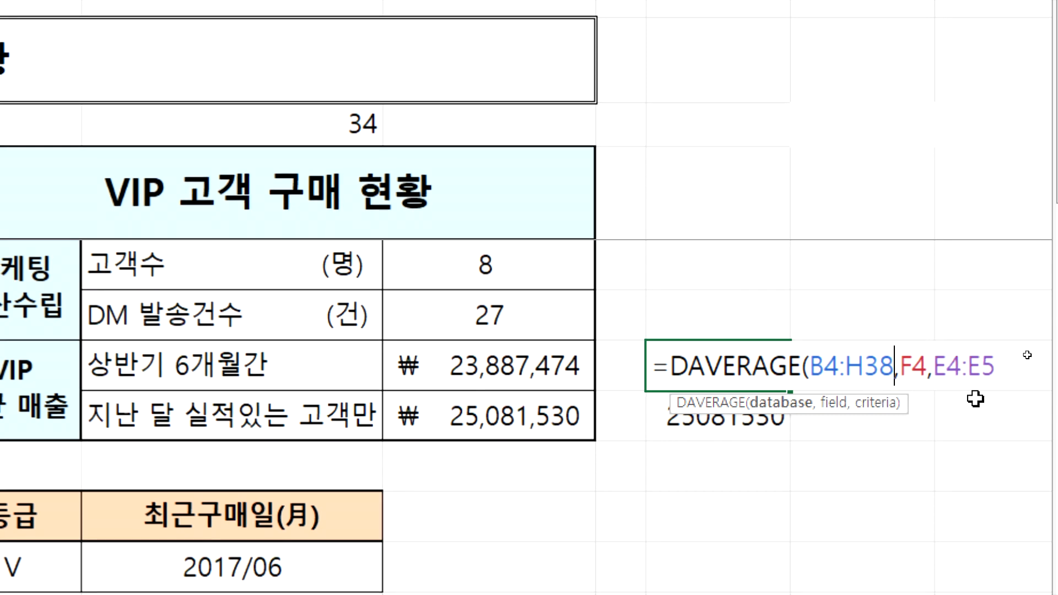
key(Return)
- Compare the AVERAGEIF formula in L7 with the DAVERAGE formula in N7, leaving both cells unedited
drag(699, 368, 491, 365)
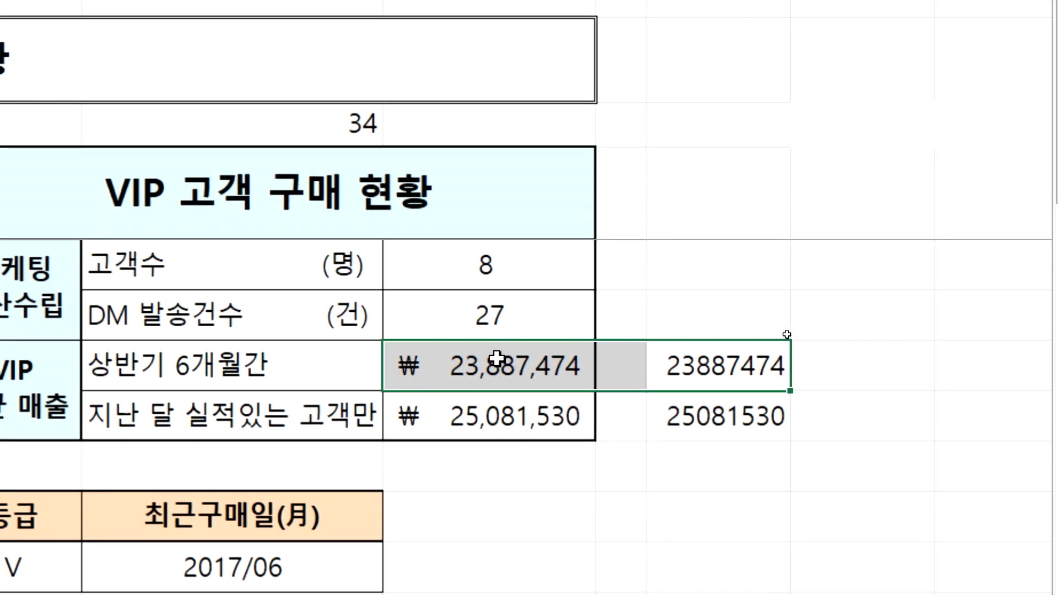
double_click(480, 371)
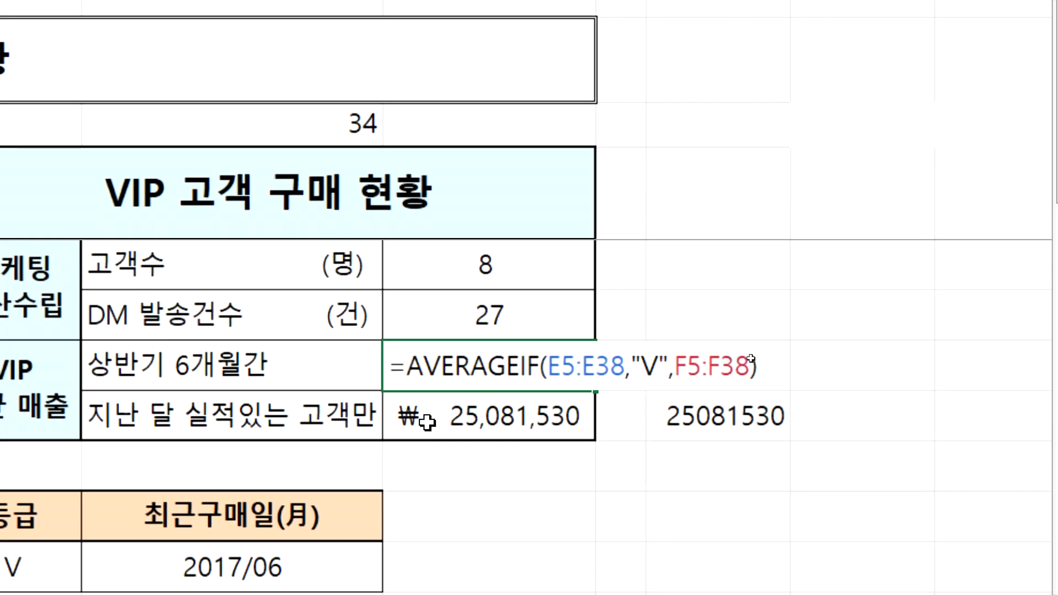
key(Escape)
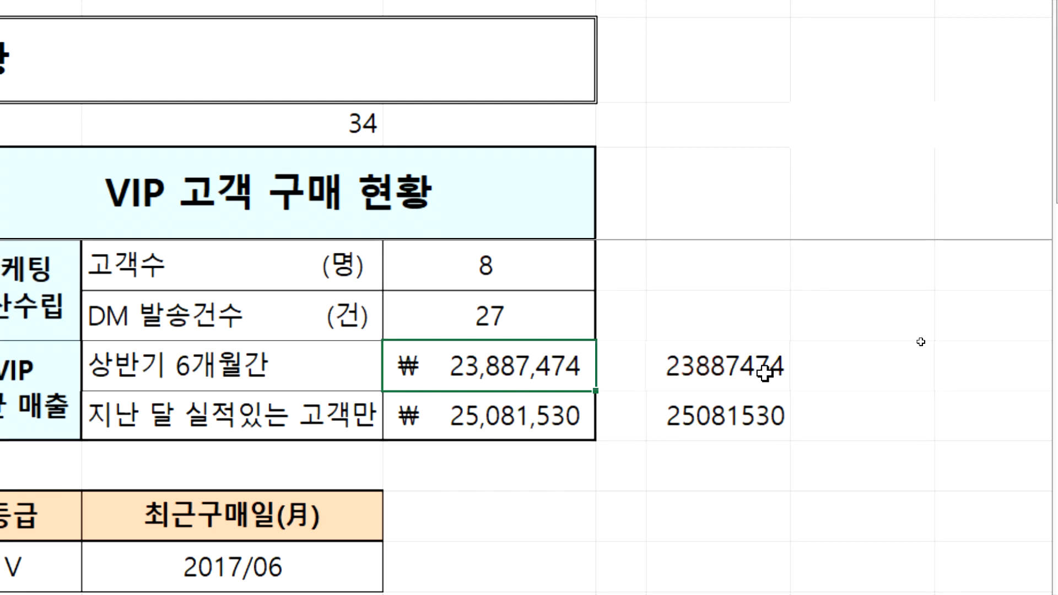
double_click(765, 372)
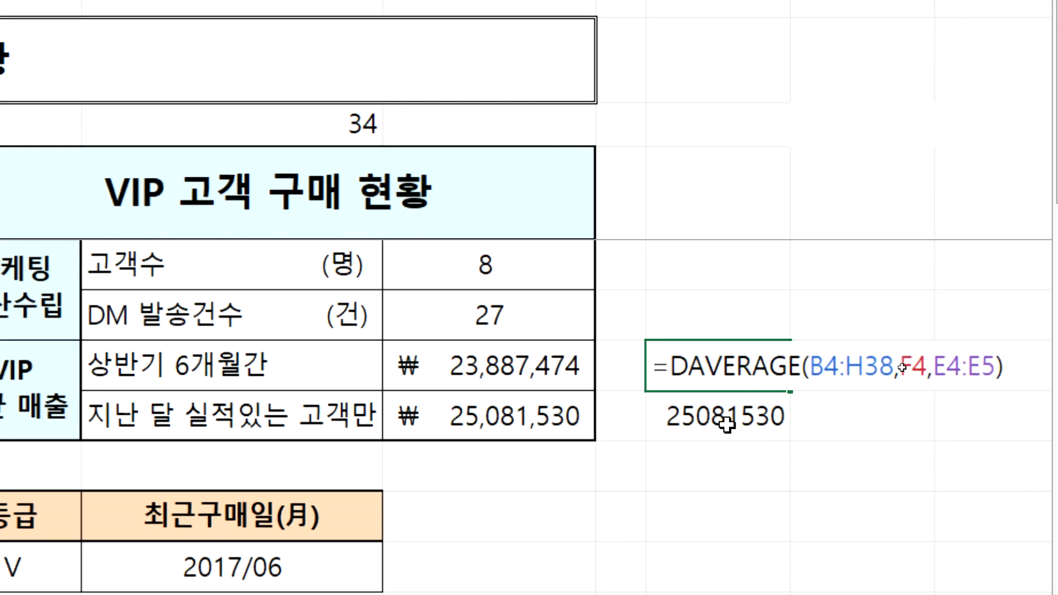
key(Escape)
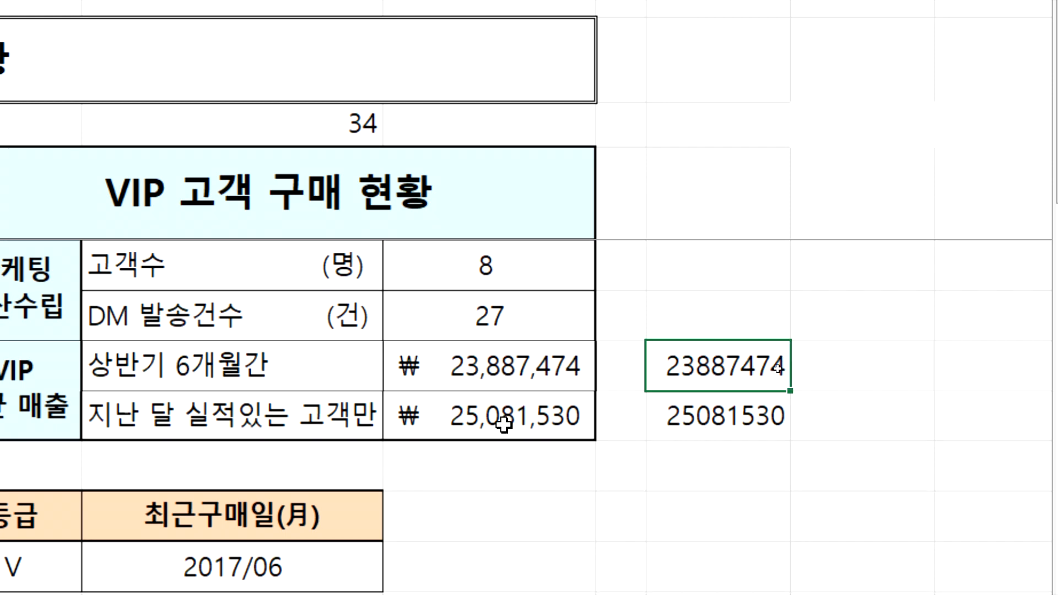
- Compare the AVERAGEIFS formula in L8 with the DAVERAGE formula in N8 and its criteria block J10:K11
click(464, 428)
double_click(464, 428)
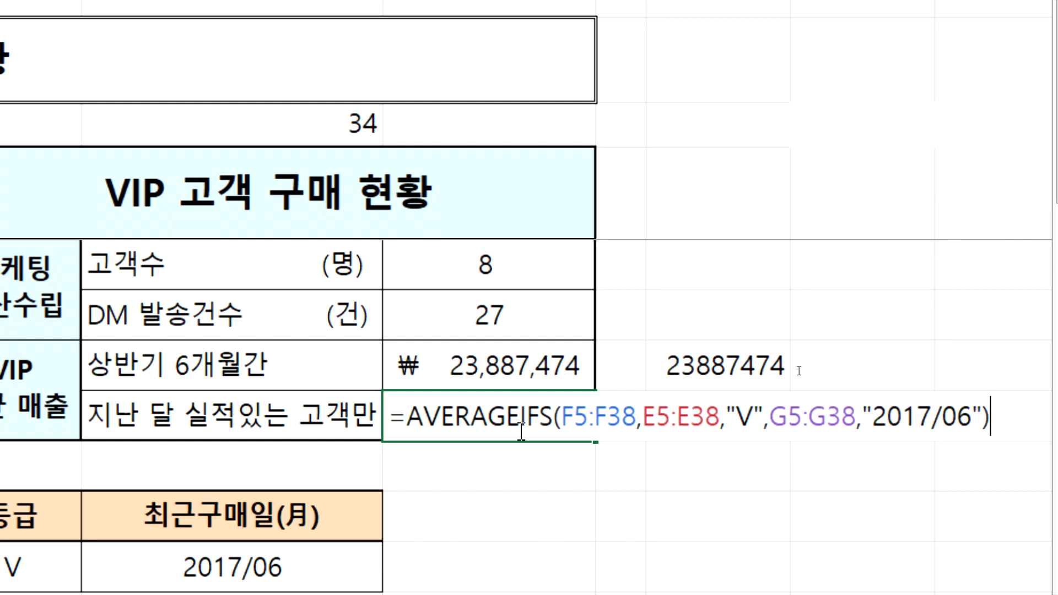
key(Escape)
double_click(732, 409)
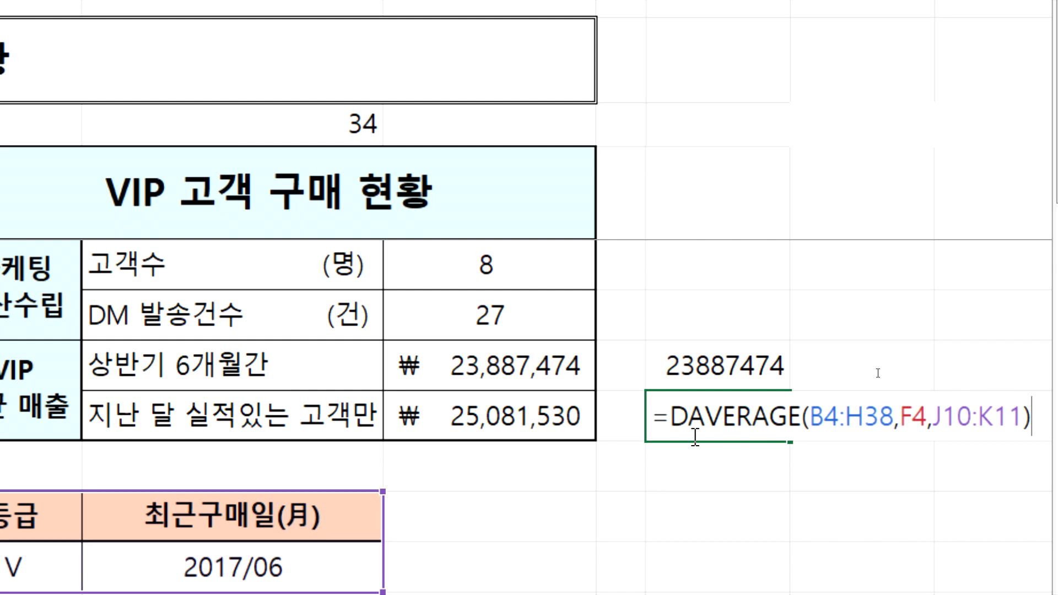
click(541, 416)
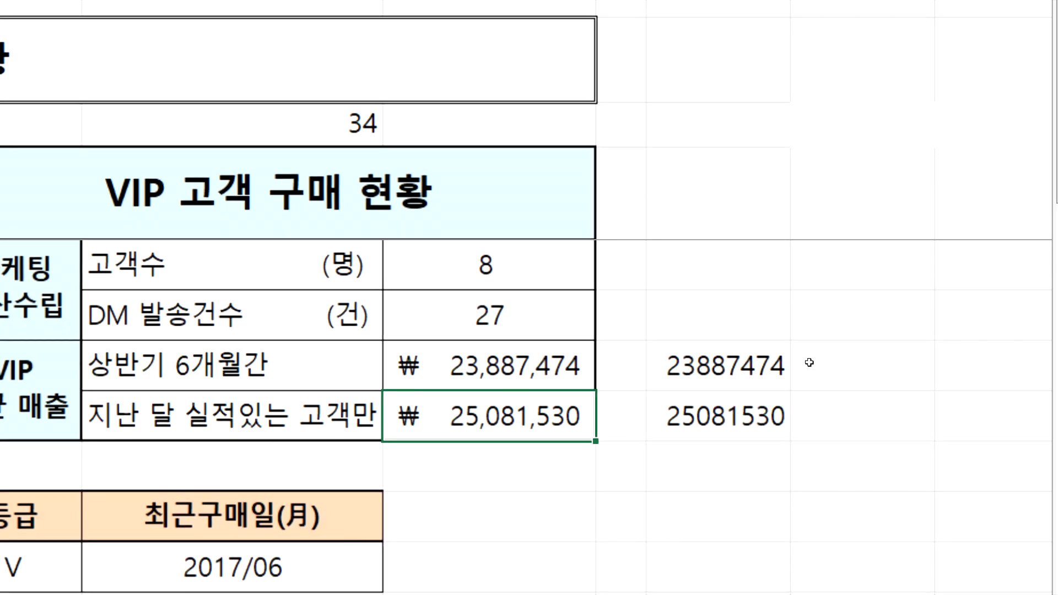
click(734, 430)
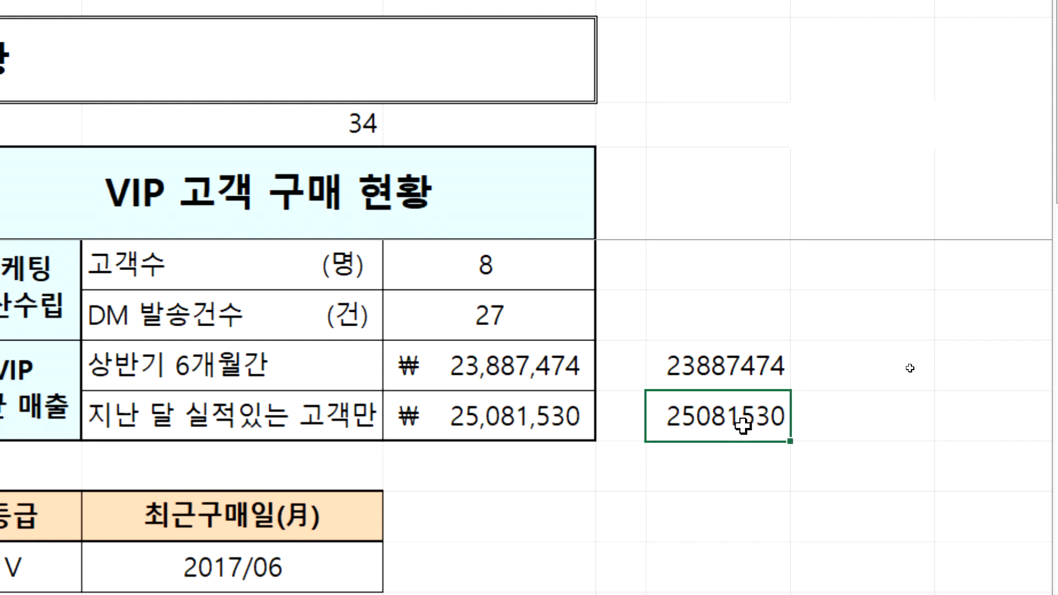
key(F2)
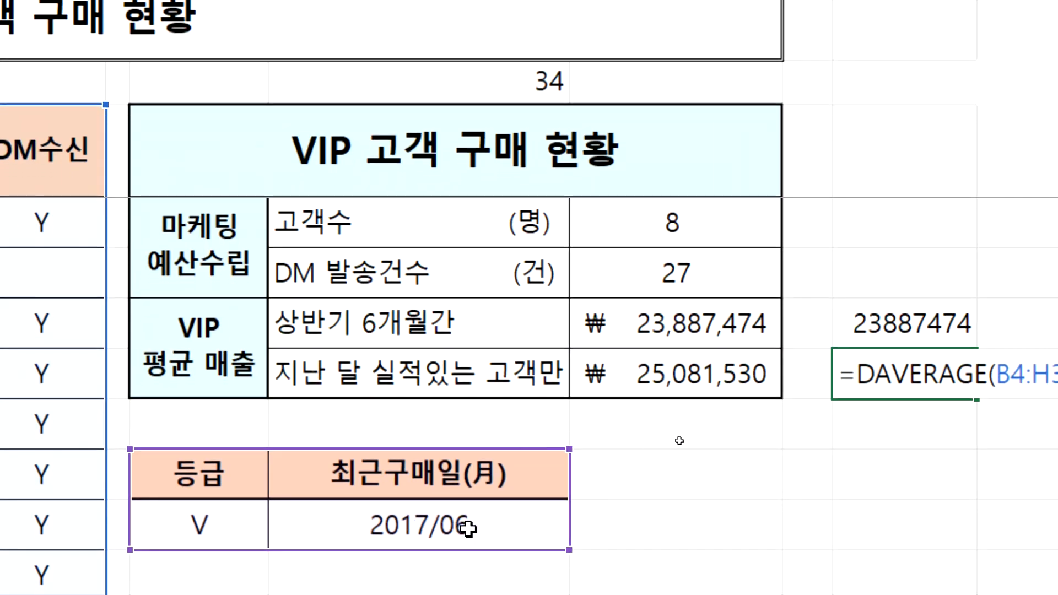
- Review the conditions written directly in the L8 AVERAGEIFS and L7 AVERAGEIF formulas, leaving them unedited and selecting L10
double_click(656, 374)
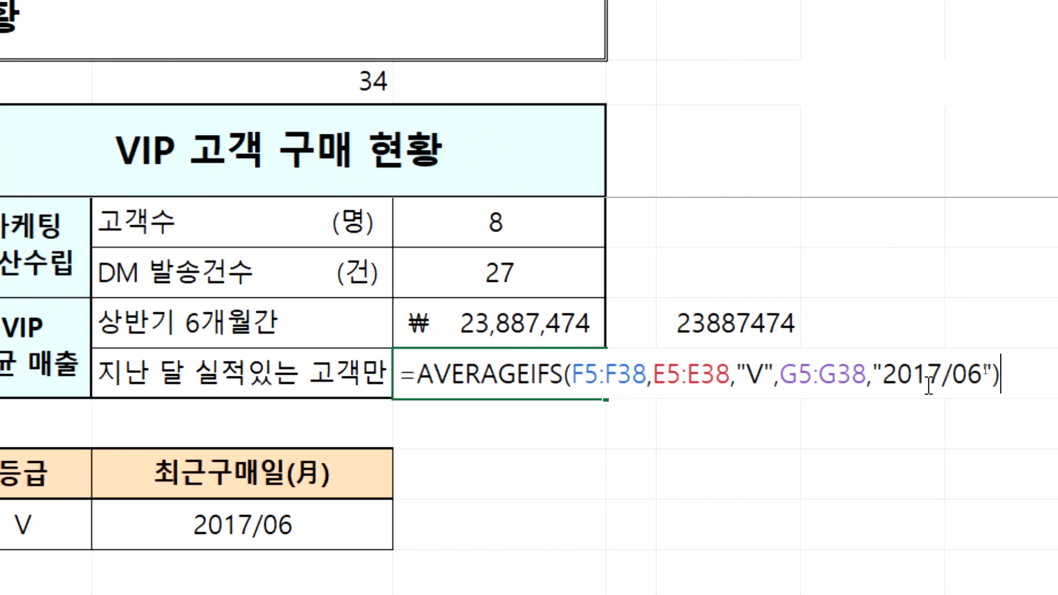
key(Escape)
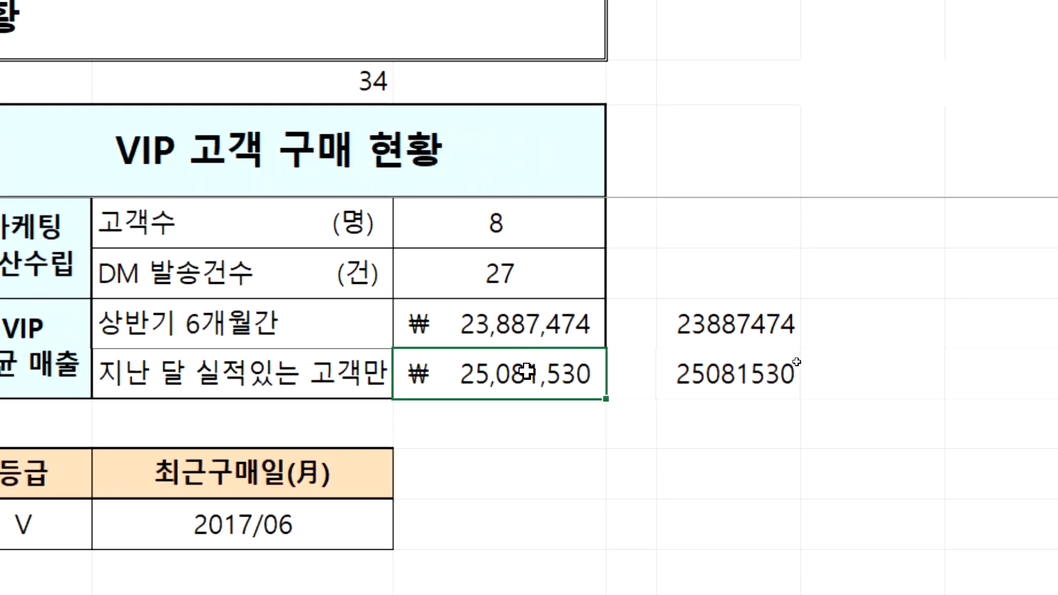
click(513, 325)
key(F2)
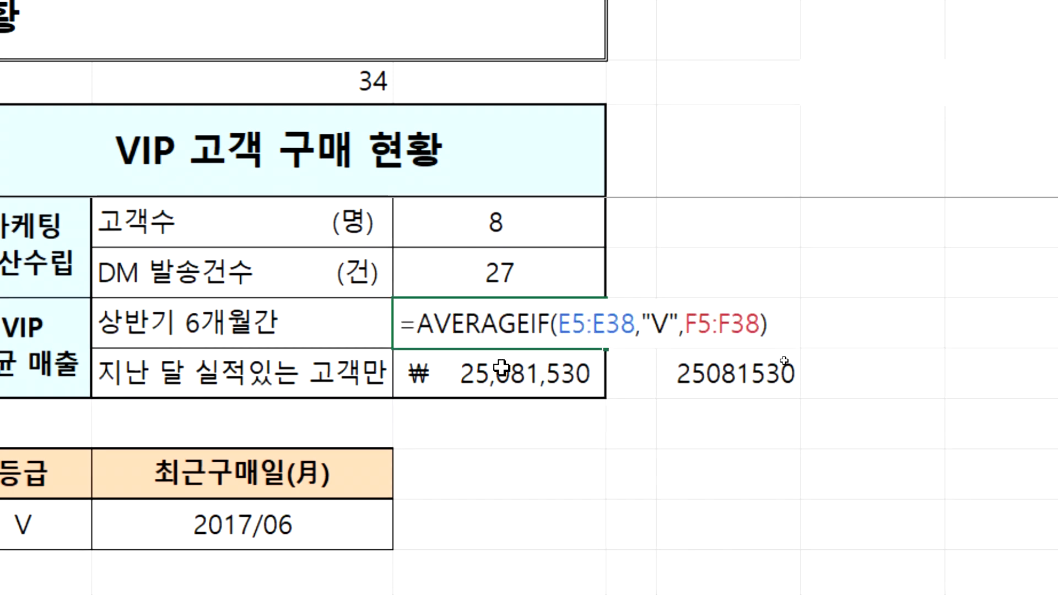
key(Escape)
click(501, 372)
key(F2)
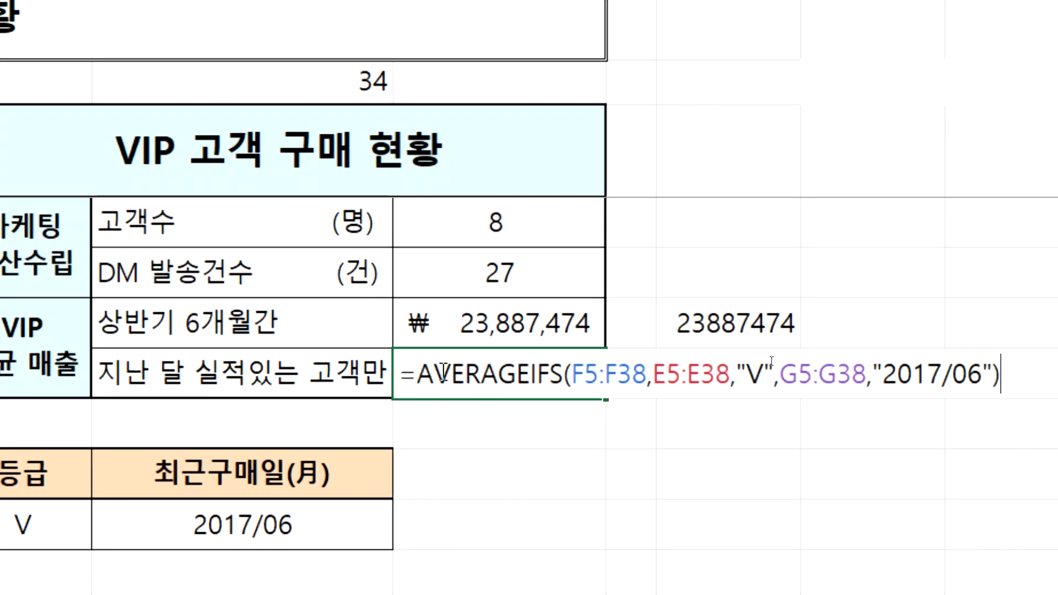
key(Escape)
click(511, 484)
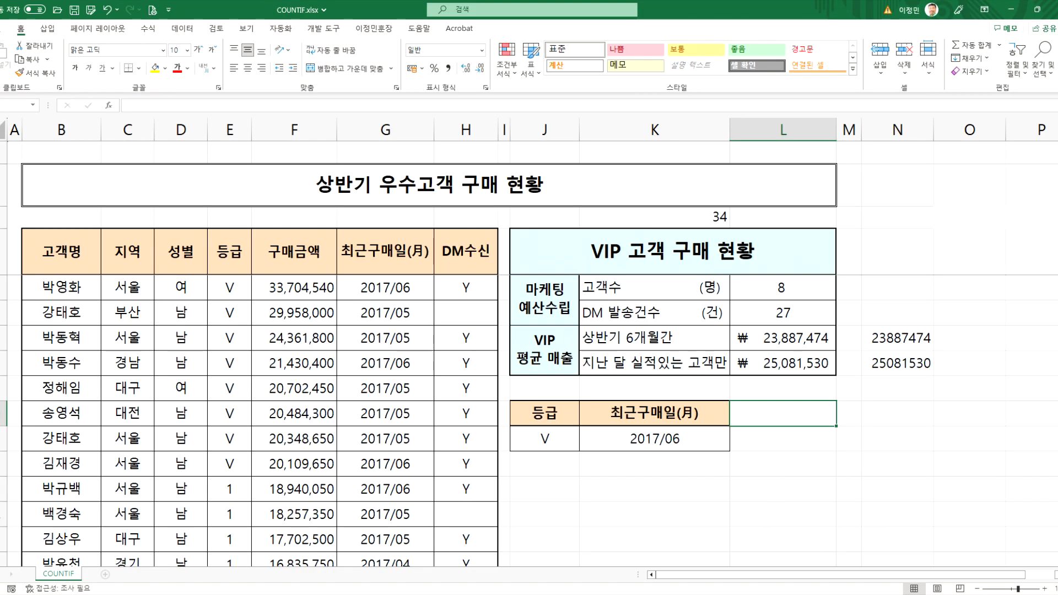
- Switch to the lecture notes in Notepad and highlight DSUM in the second database functions list
key(alt+Tab)
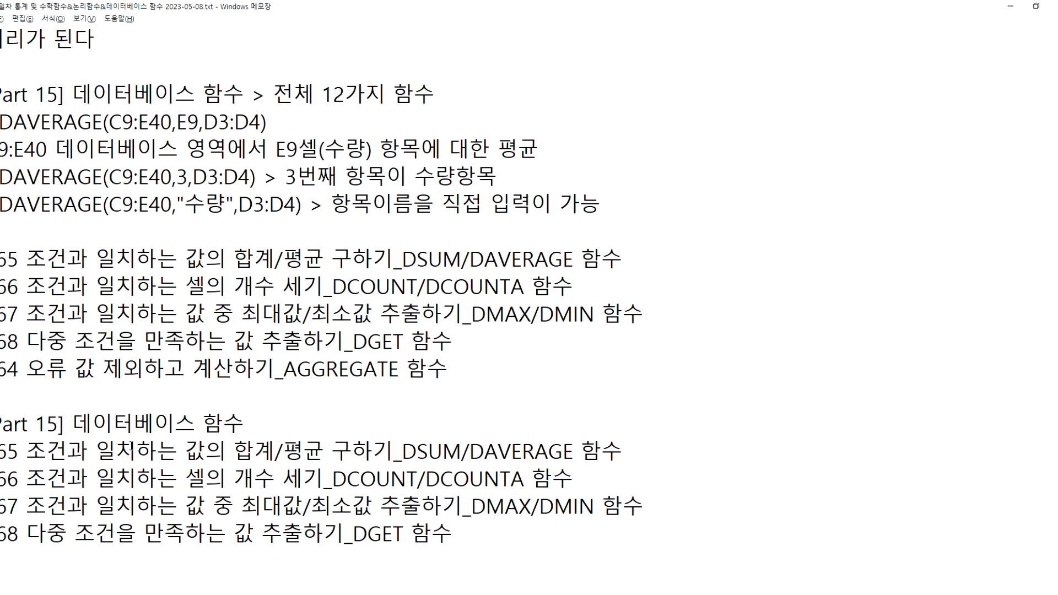
drag(402, 451, 461, 450)
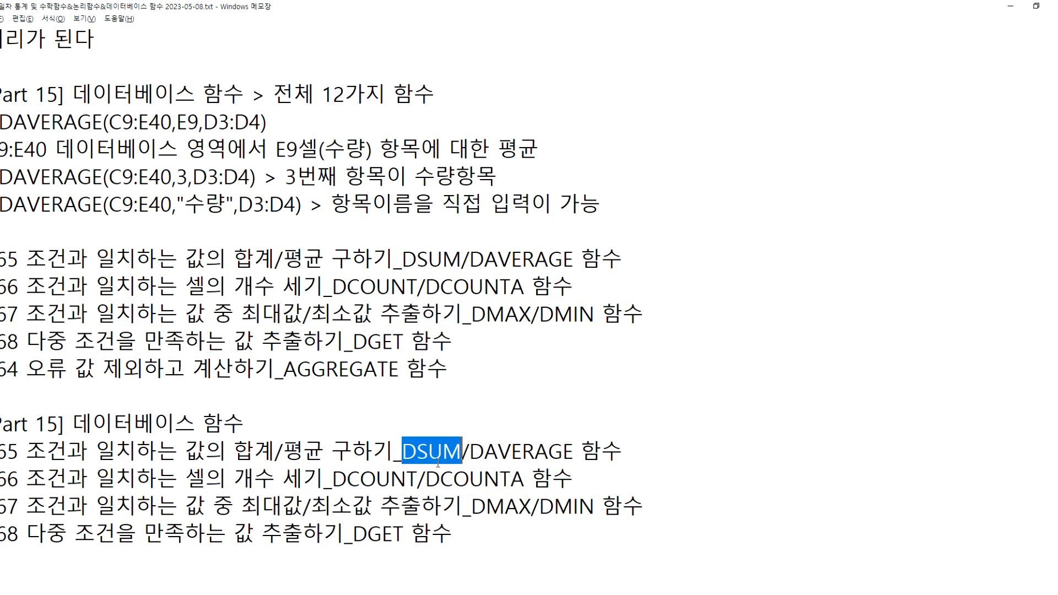